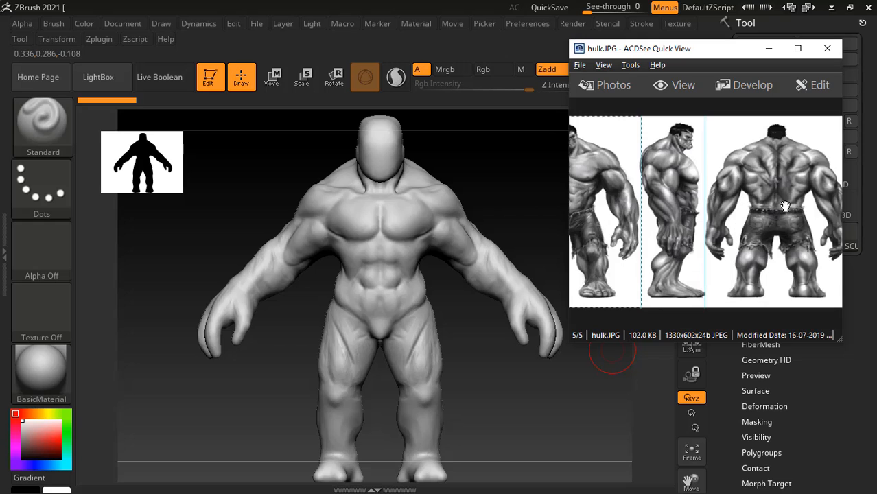
- Enlarge the hulk.JPG reference image to show the front and side views of the body
drag(775, 180, 832, 114)
scroll(734, 243, up, 2)
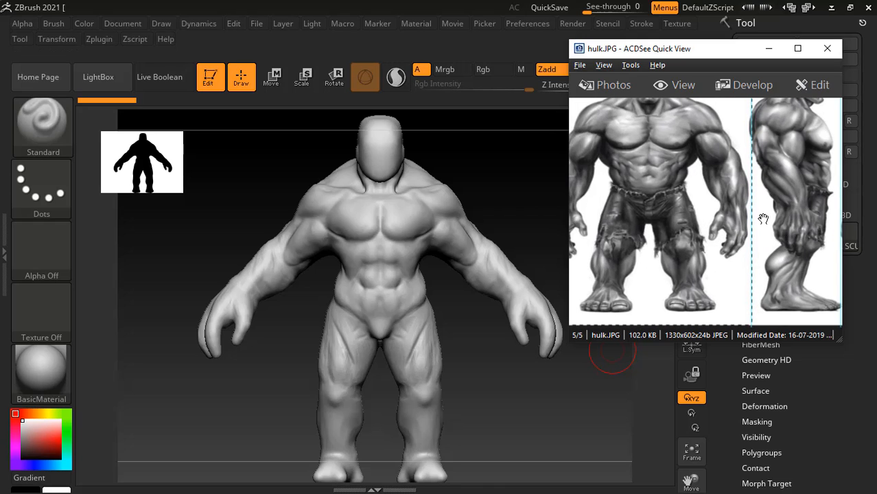
drag(523, 417, 555, 411)
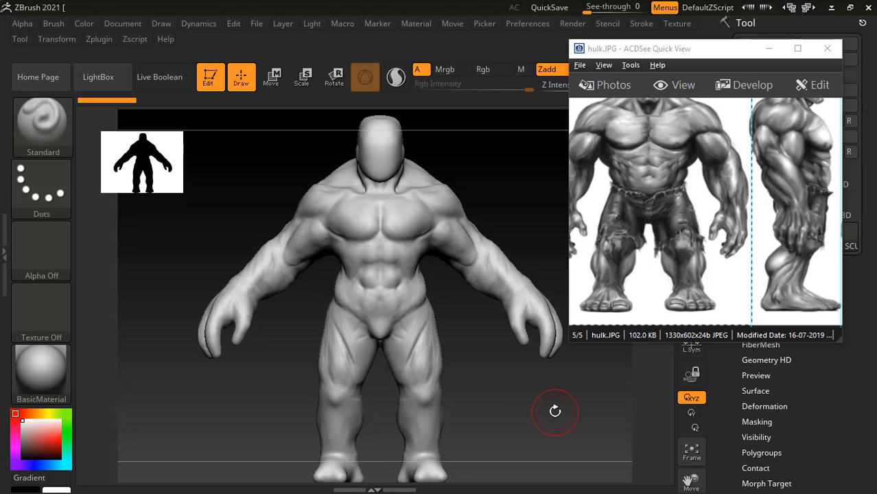
- Switch to Acrobat Reader and browse the ZBrush Digital Sculpting Human Anatomy PDF to the torso pages on Serratus, Latissimus and External oblique
key(alt+Tab)
key(Tab)
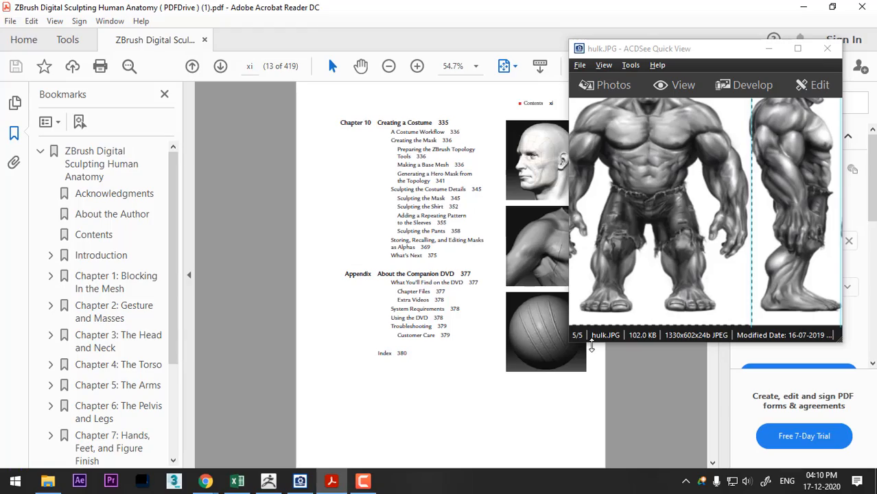
scroll(322, 377, down, 4)
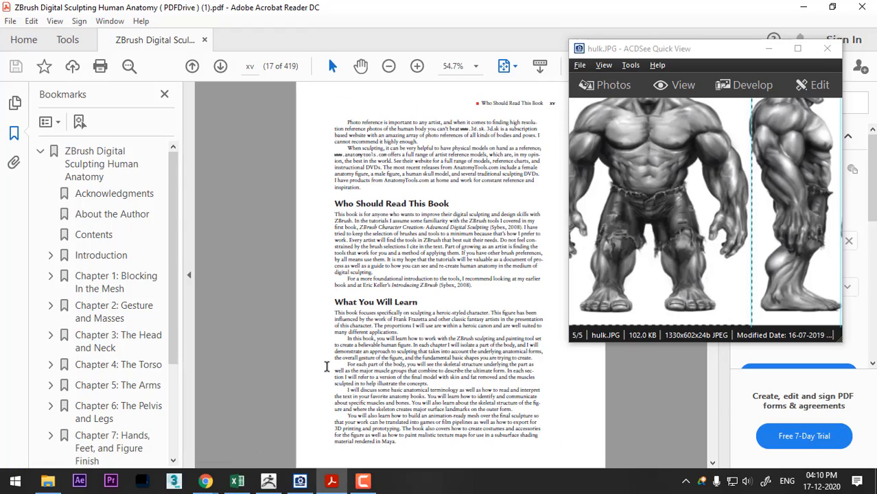
scroll(327, 366, down, 15)
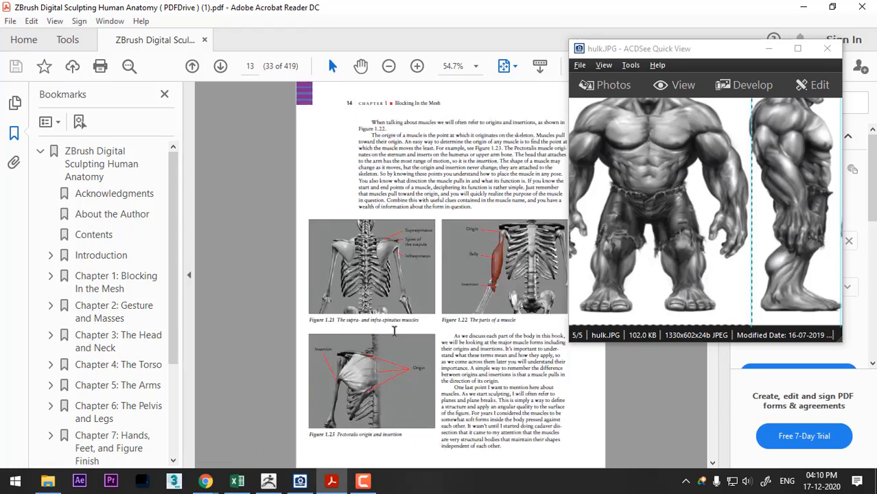
scroll(395, 331, down, 20)
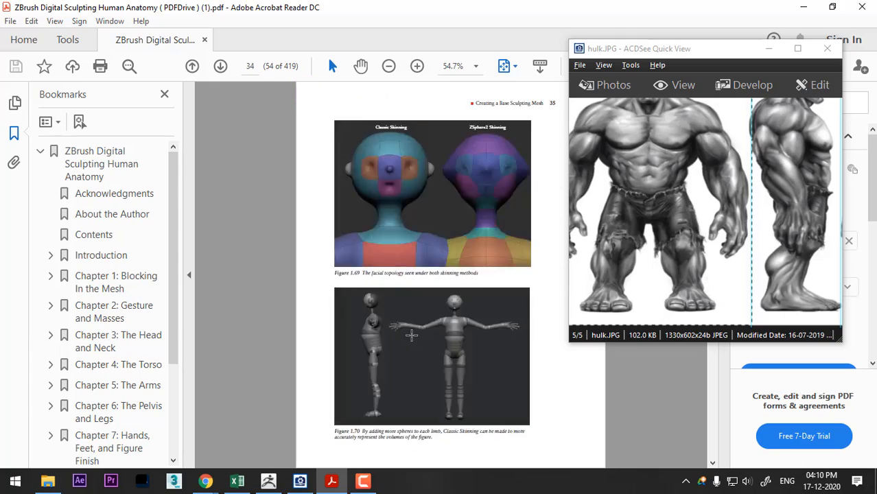
scroll(412, 334, down, 20)
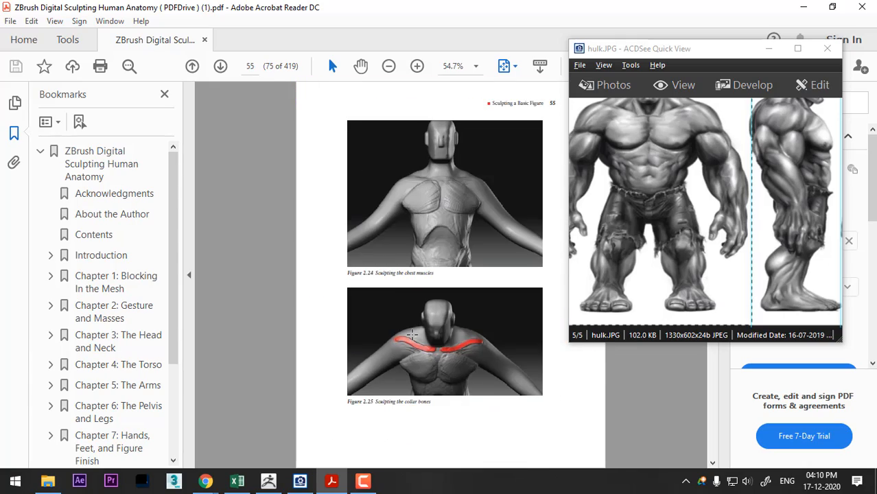
scroll(412, 334, down, 17)
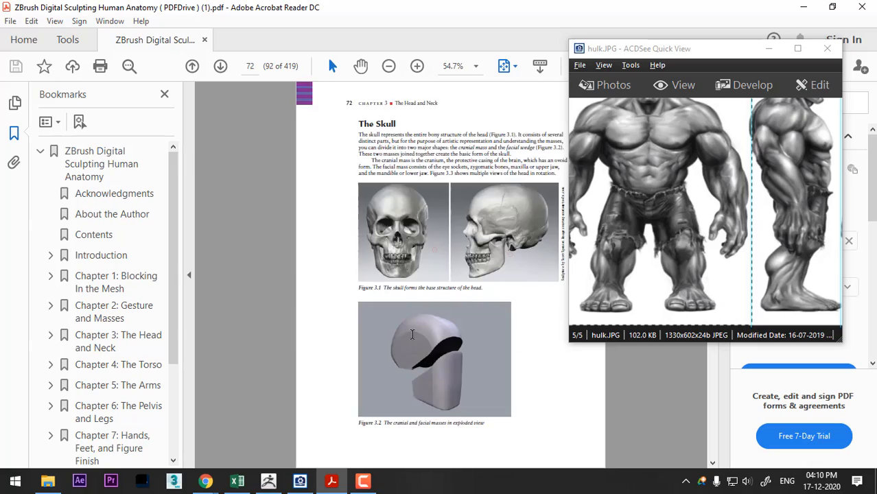
scroll(411, 334, down, 20)
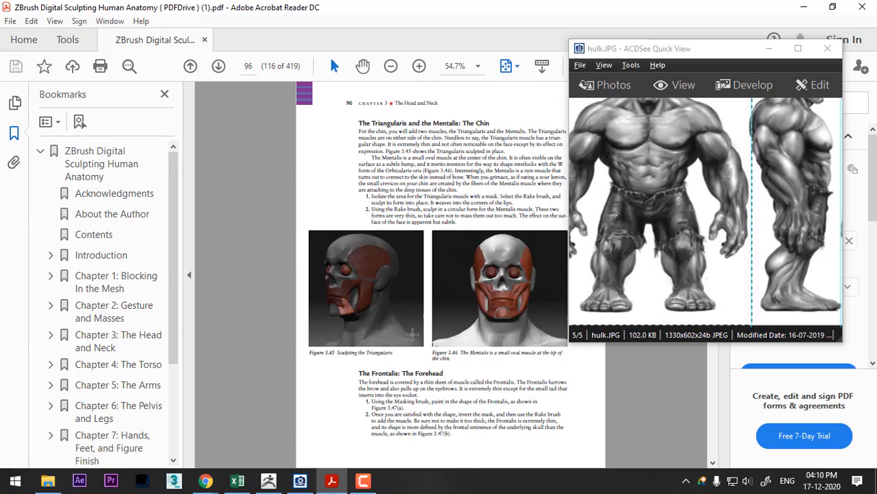
scroll(412, 334, down, 11)
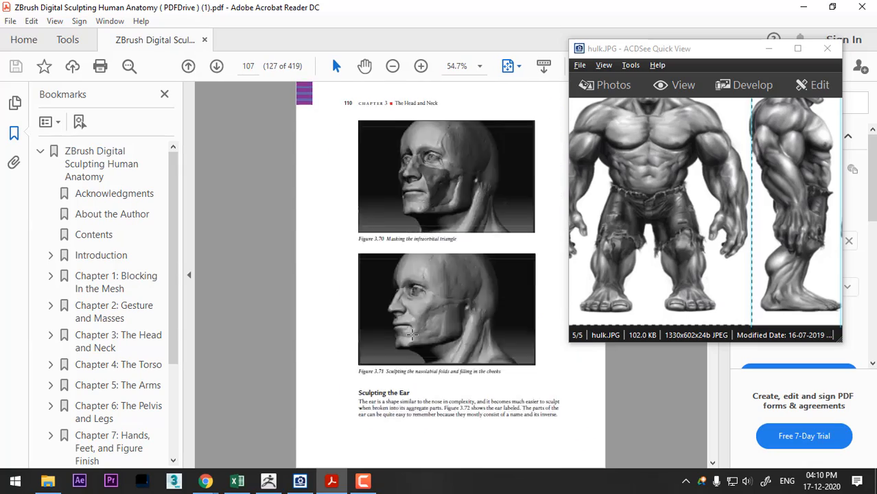
scroll(411, 334, down, 13)
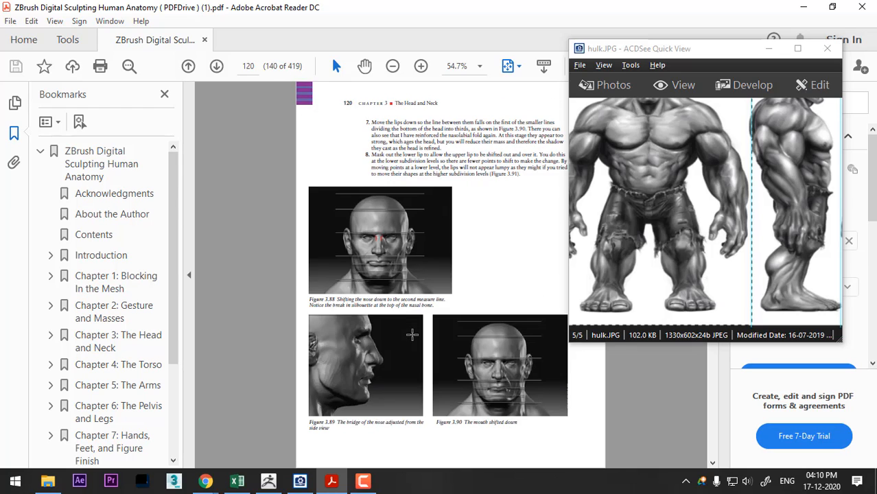
scroll(411, 334, down, 17)
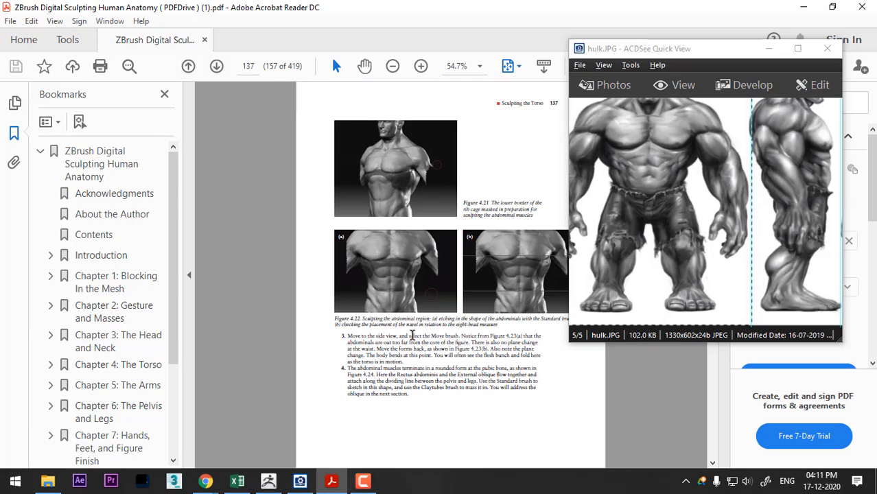
scroll(412, 334, down, 3)
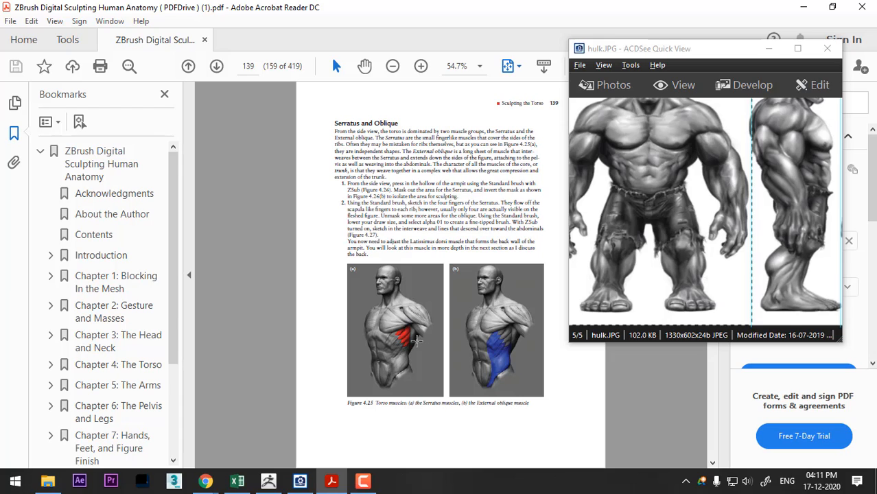
scroll(416, 340, down, 4)
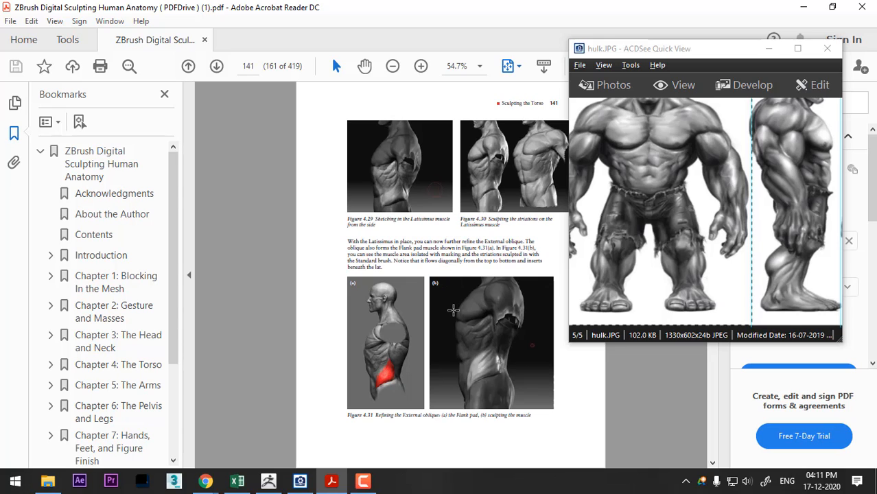
- Switch back to ZBrush, turn the figure to its back view and load the compact_UI_brush_materials interface layout
key(alt+Tab)
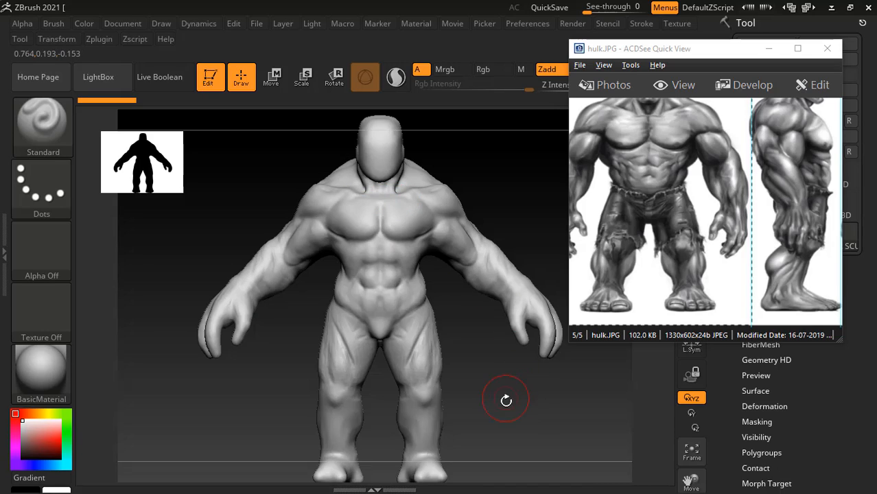
mouse_move(531, 413)
mouse_down()
mouse_move(405, 397)
mouse_move(522, 408)
mouse_move(512, 417)
mouse_up()
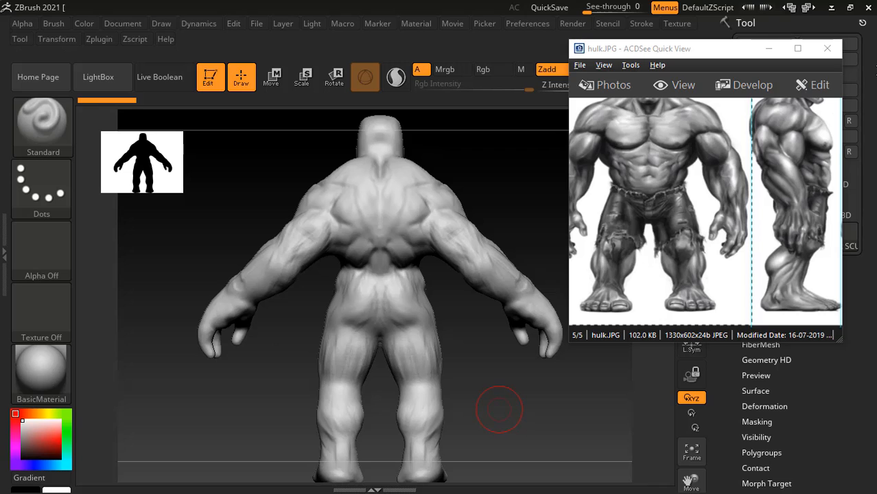
click(808, 7)
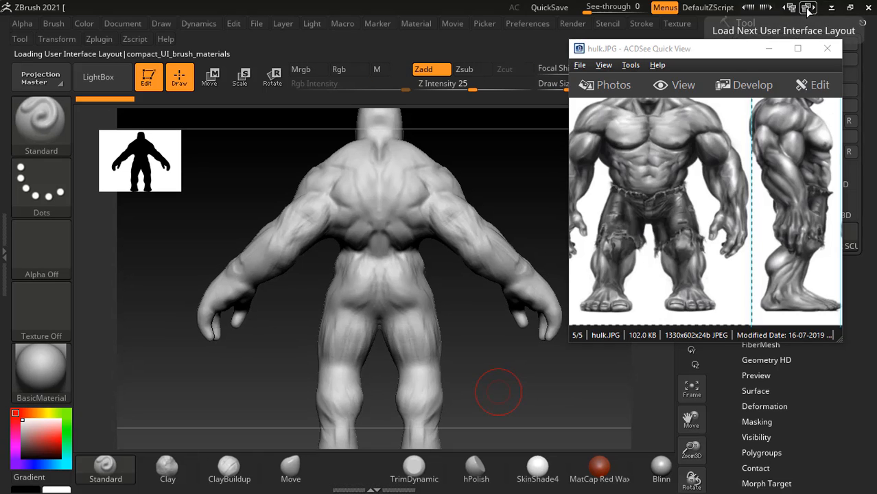
- Narrow both sides of the waist symmetrically with the Move brush, working from the back and the front
click(290, 472)
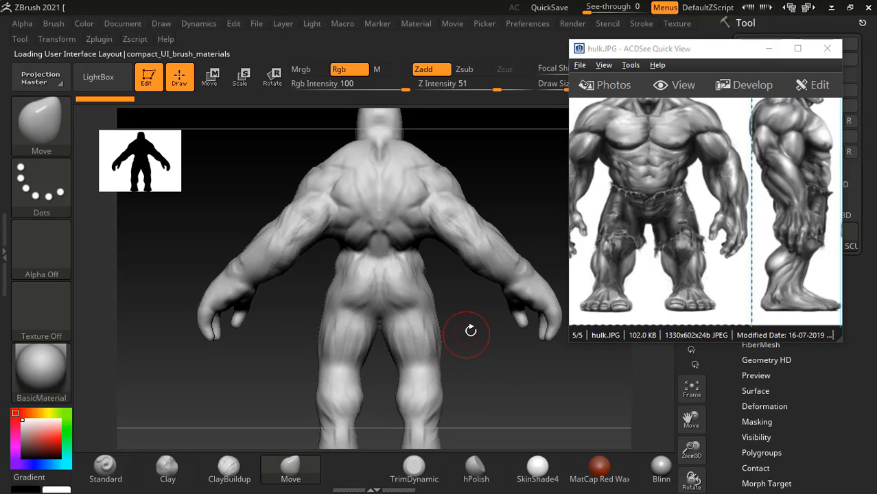
drag(471, 331, 489, 345)
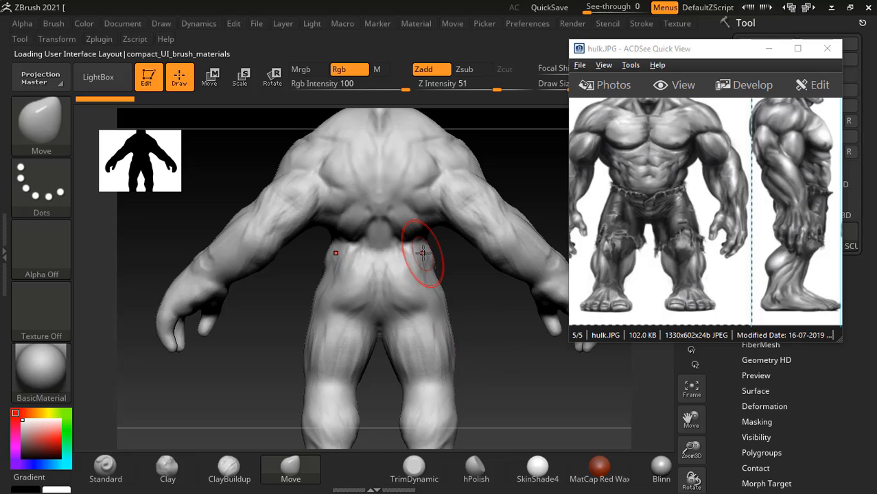
drag(497, 308, 486, 301)
mouse_move(418, 235)
mouse_down()
mouse_move(420, 226)
mouse_move(412, 239)
mouse_up()
mouse_move(509, 339)
mouse_down()
mouse_move(532, 365)
mouse_move(597, 392)
mouse_move(619, 398)
mouse_move(632, 389)
mouse_move(594, 396)
mouse_up()
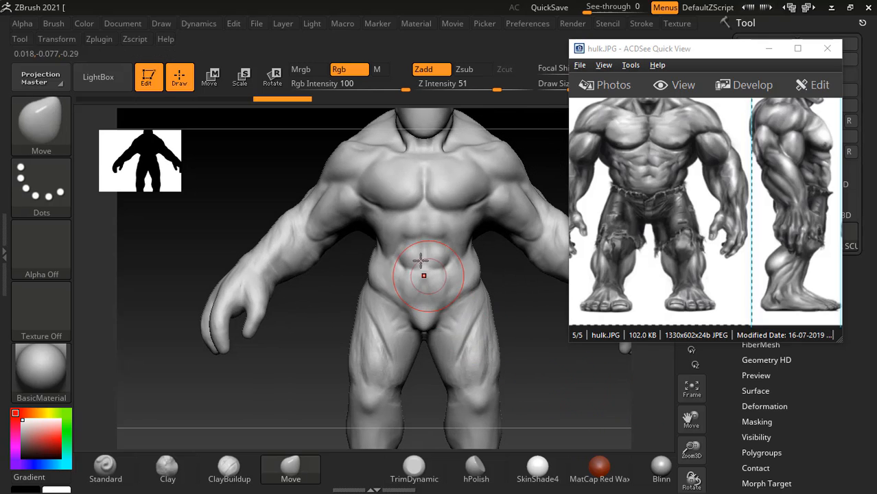
drag(371, 225, 380, 228)
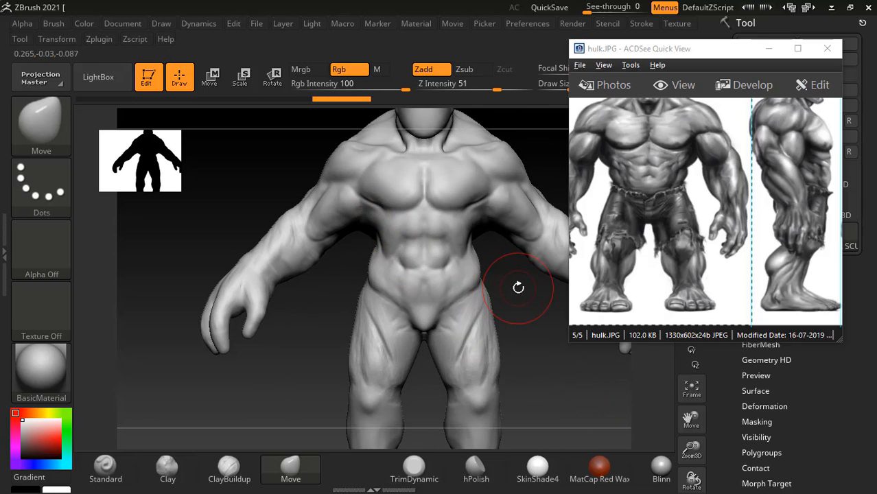
- Adjust the lower back and the torso sides beneath the armpits with the Move brush
drag(516, 286, 446, 276)
drag(347, 265, 498, 241)
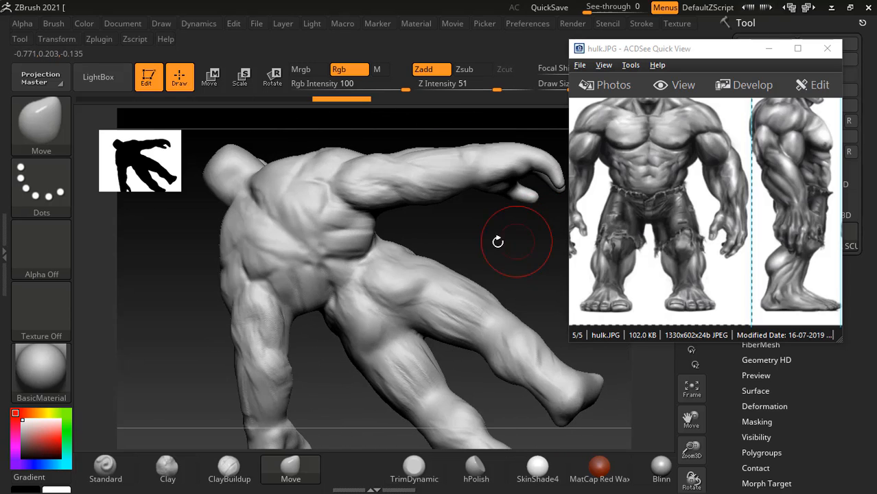
drag(438, 227, 462, 234)
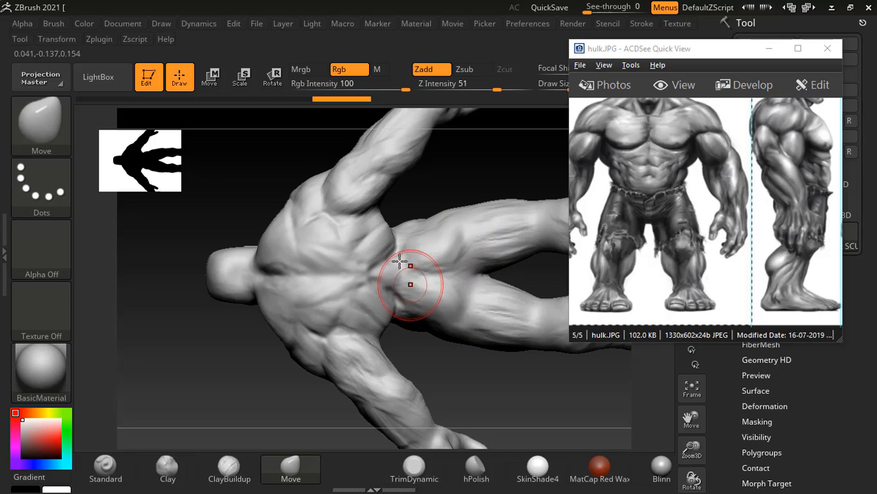
drag(379, 217, 391, 382)
drag(326, 354, 531, 343)
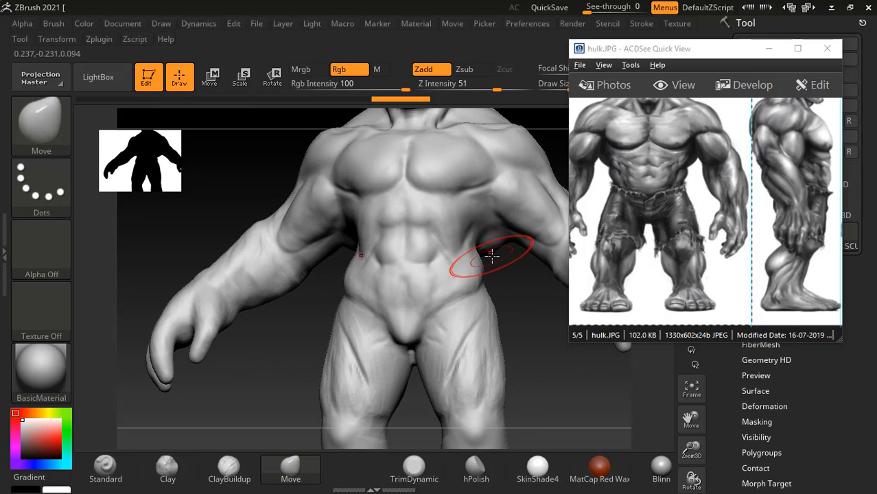
drag(489, 243, 488, 230)
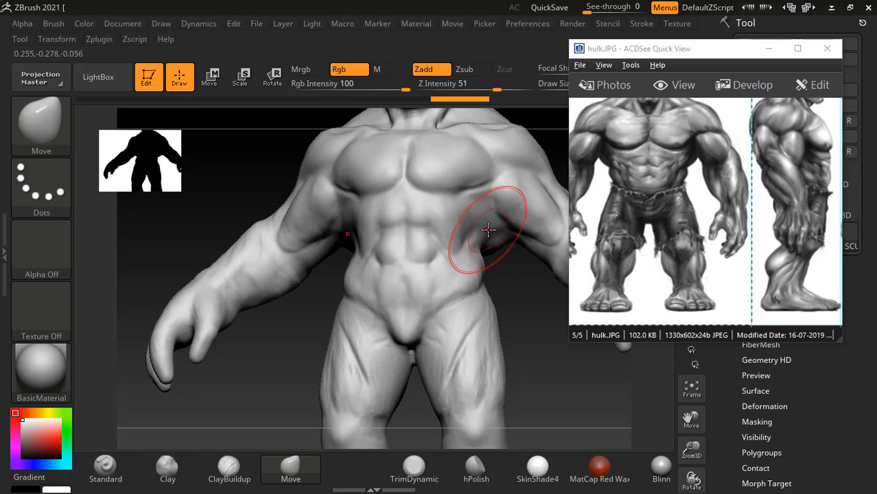
- Check the torso and flanks from the back and side, and set the Smooth brush's Z Intensity to 45
mouse_move(515, 293)
mouse_down()
mouse_move(487, 332)
mouse_move(395, 337)
mouse_move(390, 320)
mouse_up()
shift+drag(384, 373, 404, 342)
mouse_move(423, 296)
mouse_down()
mouse_move(435, 240)
mouse_move(500, 224)
mouse_move(493, 258)
mouse_up()
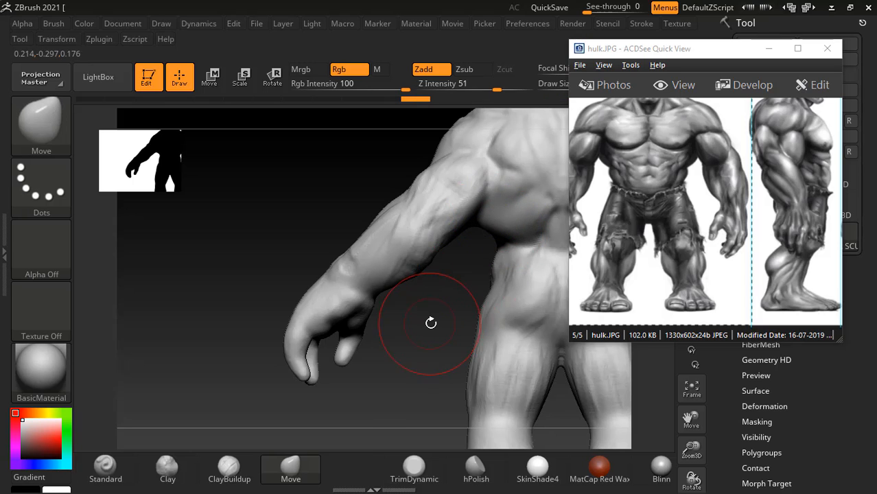
drag(431, 323, 516, 302)
shift+drag(505, 87, 492, 88)
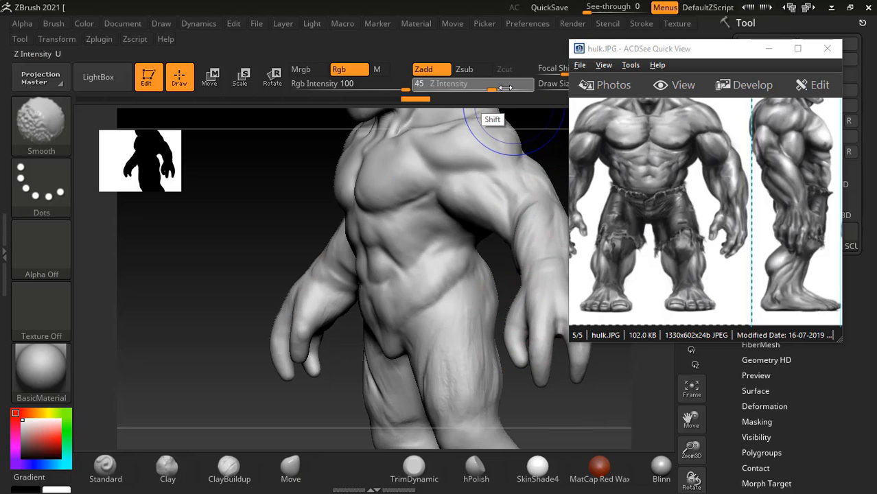
mouse_move(251, 253)
mouse_down()
mouse_move(385, 295)
mouse_move(566, 396)
mouse_move(483, 349)
mouse_move(484, 339)
mouse_move(503, 363)
mouse_move(513, 343)
mouse_move(501, 350)
mouse_move(525, 362)
mouse_up()
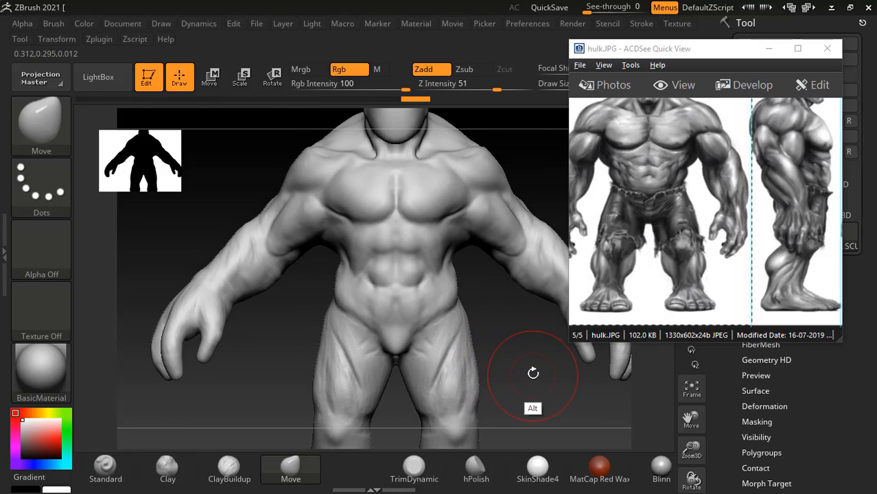
- Switch to Acrobat Reader and examine the arms chapter's basic forms and proportion figures at 90.6% zoom
key(alt+Tab)
click(364, 187)
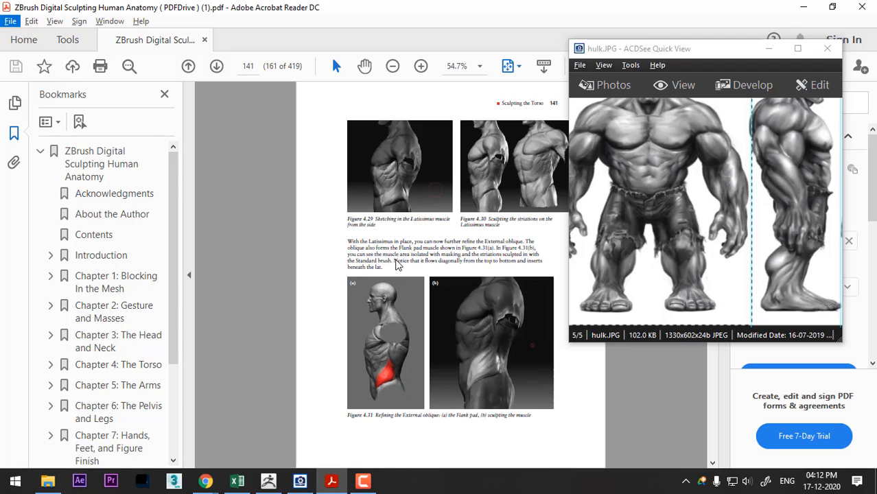
scroll(414, 388, down, 9)
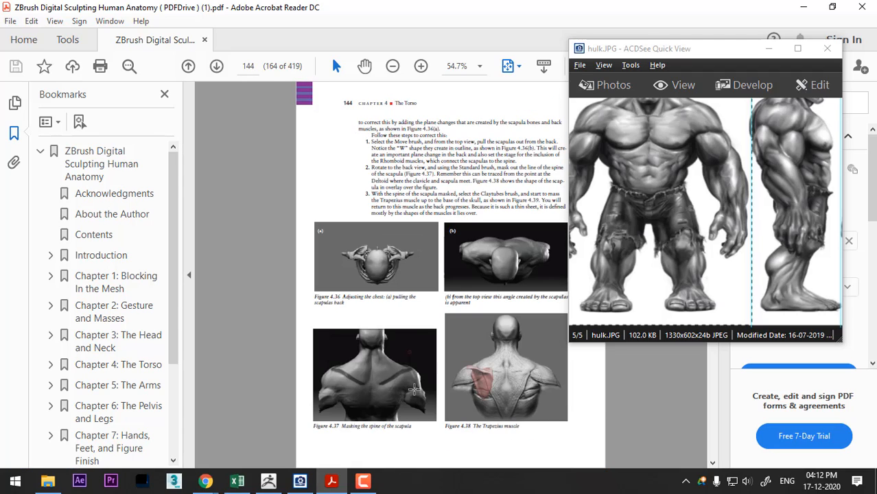
scroll(414, 388, down, 5)
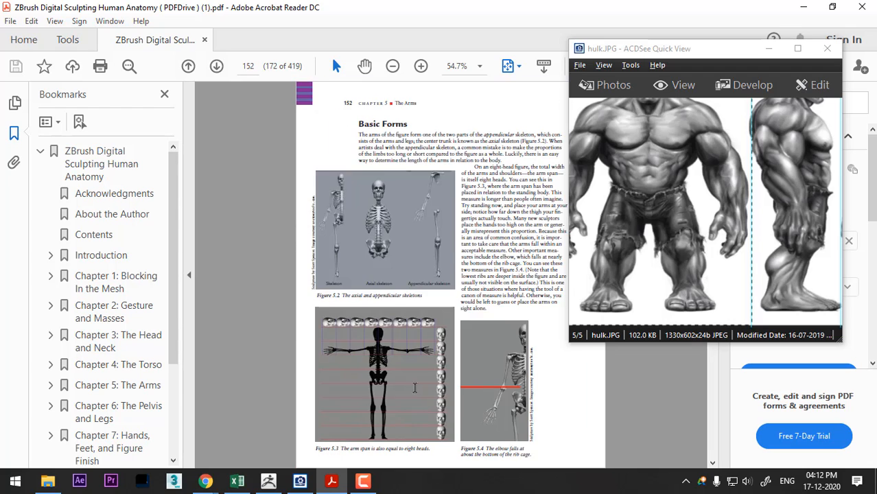
scroll(416, 389, up, 4)
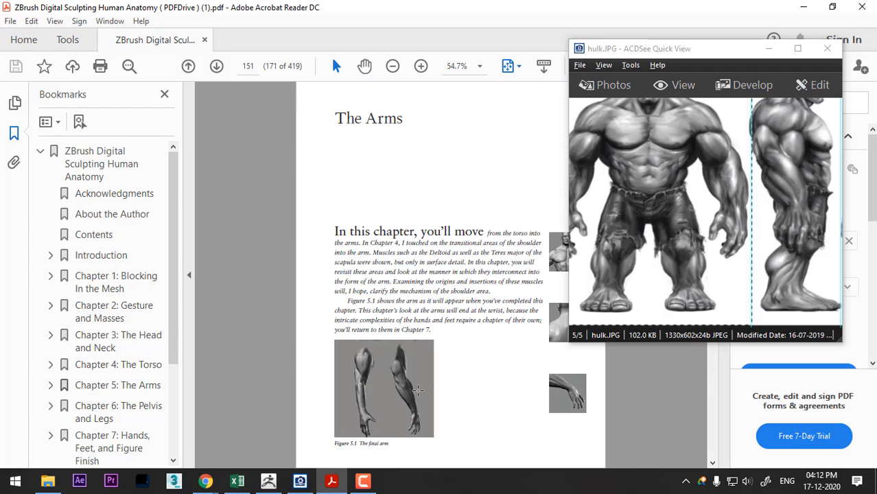
scroll(417, 389, up, 1)
scroll(418, 390, down, 2)
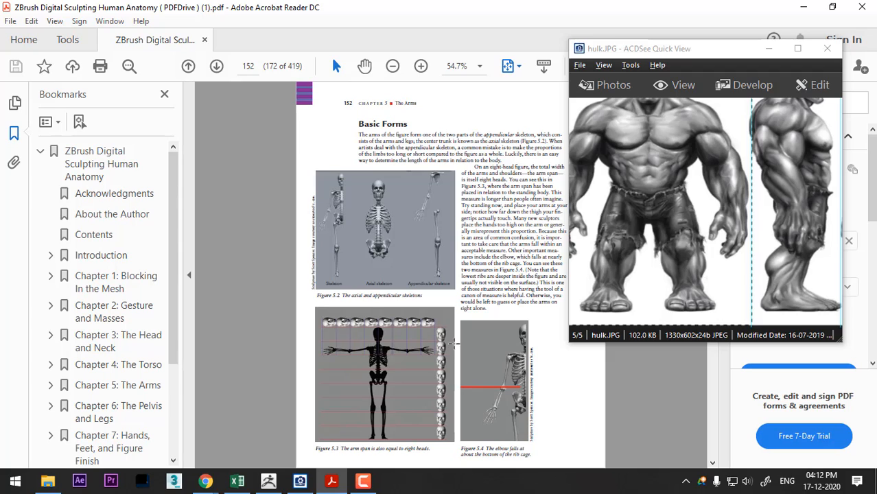
click(421, 66)
click(422, 66)
ctrl+scroll(377, 241, up, 1)
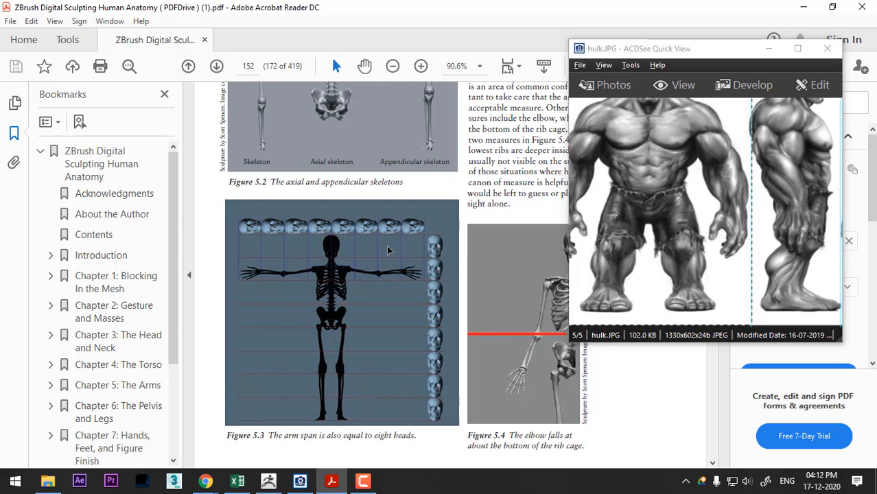
scroll(387, 249, down, 1)
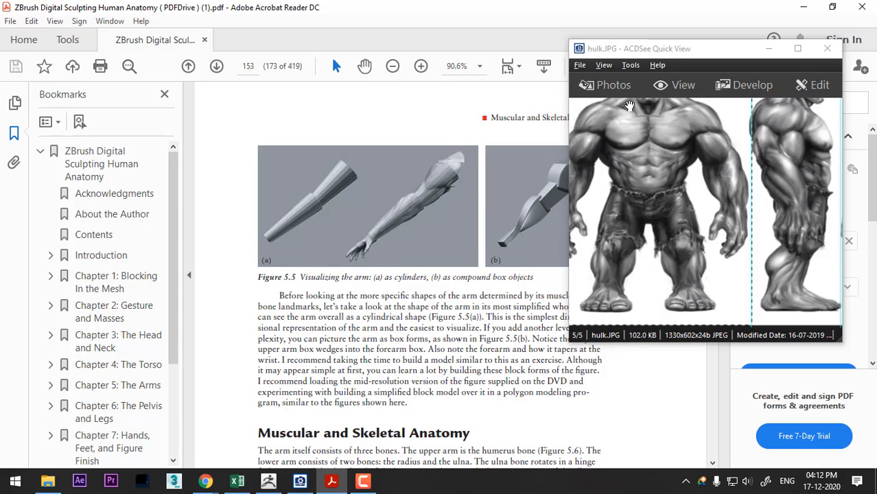
- Examine the arm's cylinder and box forms in Figure 5.5, moving the Hulk reference window aside, and switch back to ZBrush
drag(629, 58, 672, 66)
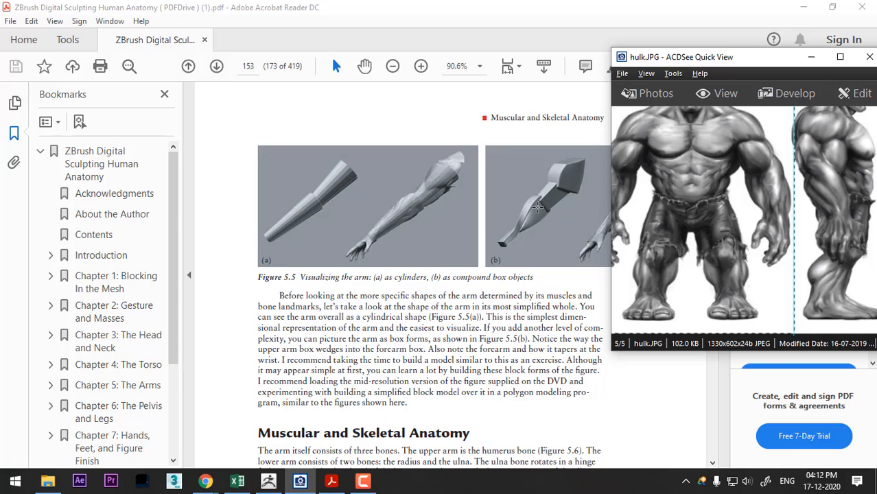
scroll(447, 234, down, 1)
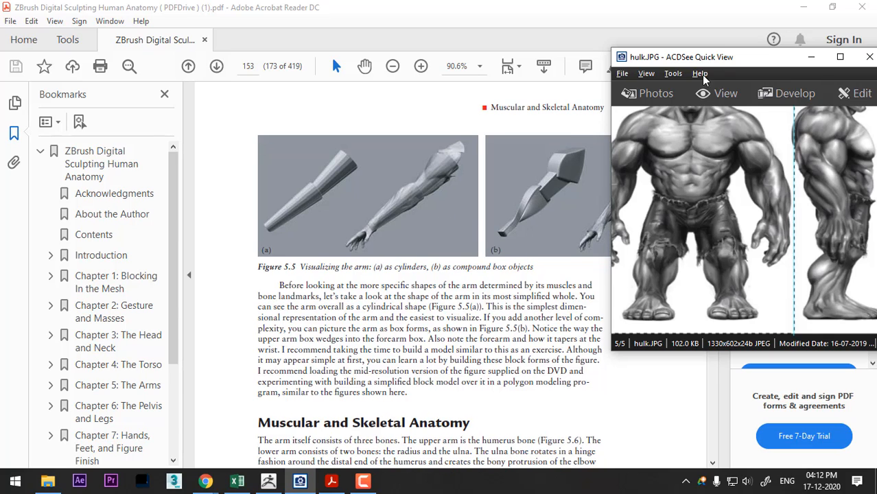
drag(720, 57, 117, 55)
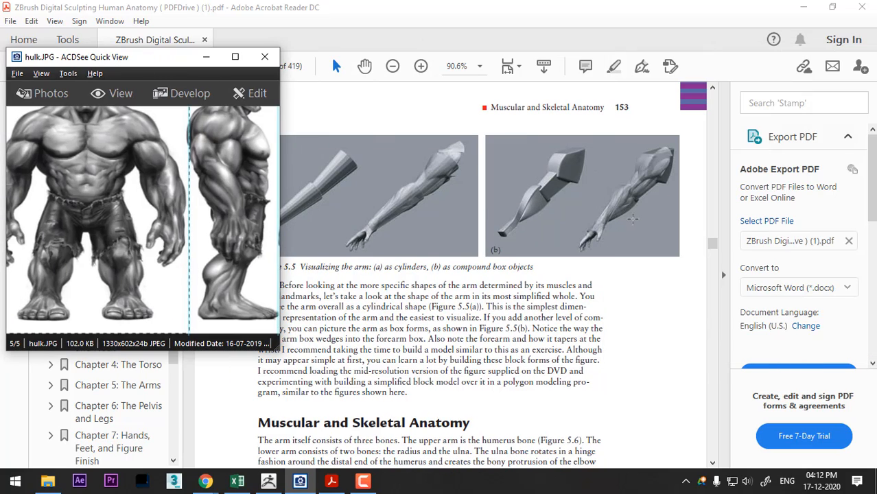
key(alt+Tab)
key(Tab)
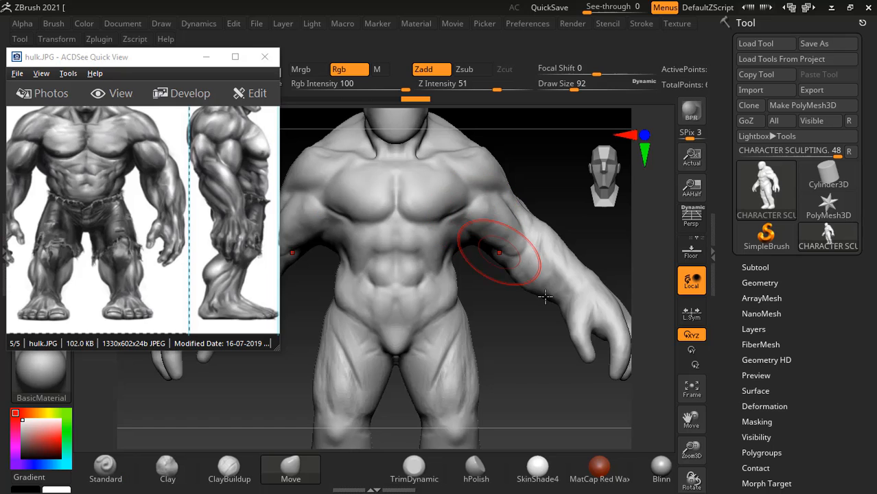
- Rework the forearm below the elbow with the ClayBuildup brush at Z Intensity 20, starting at draw size 72
alt+drag(553, 173, 547, 210)
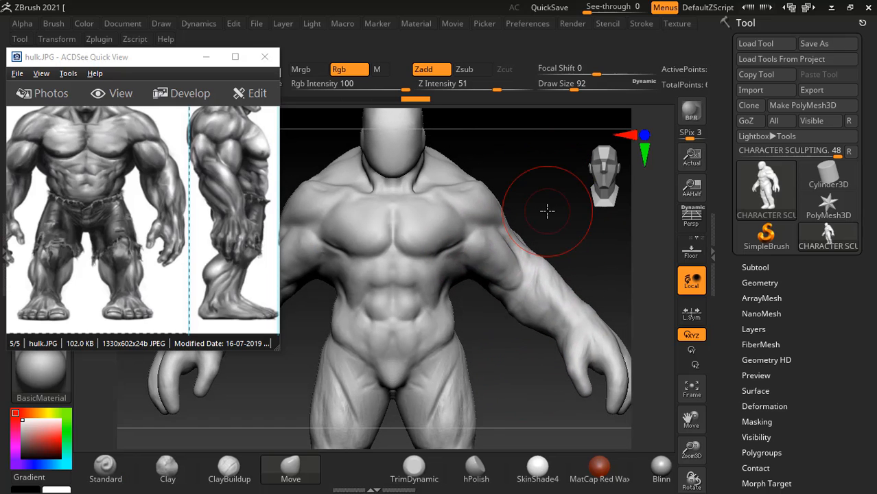
mouse_move(591, 278)
mouse_down()
mouse_move(581, 255)
mouse_move(576, 263)
mouse_move(585, 258)
mouse_move(482, 262)
mouse_up()
key([)
key([)
key([)
key([)
key([)
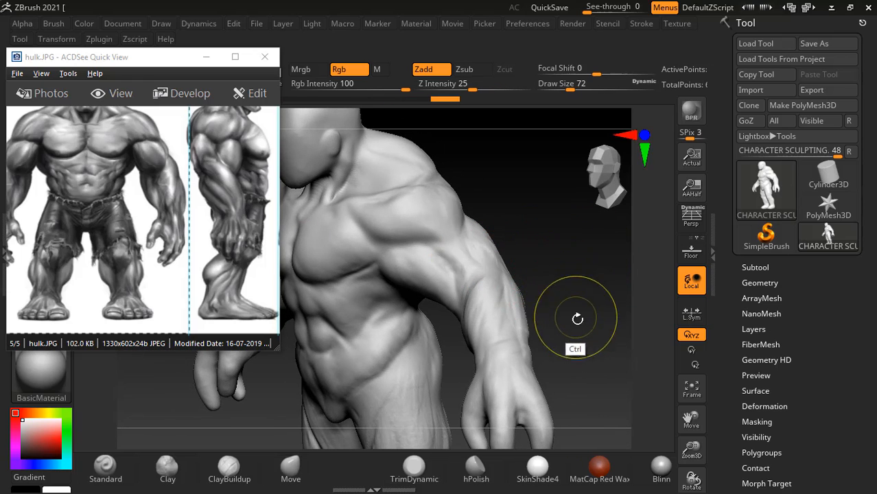
click(240, 467)
drag(544, 282, 490, 255)
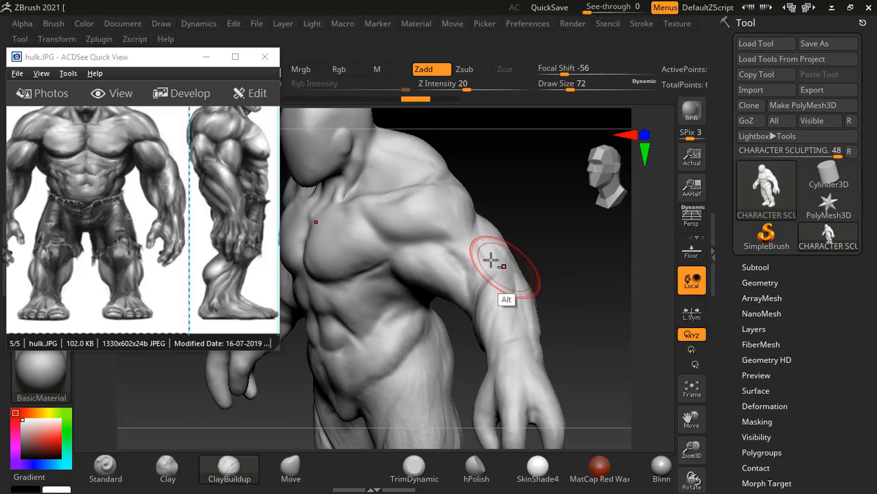
mouse_move(545, 278)
mouse_down()
mouse_move(585, 289)
mouse_move(562, 293)
mouse_up()
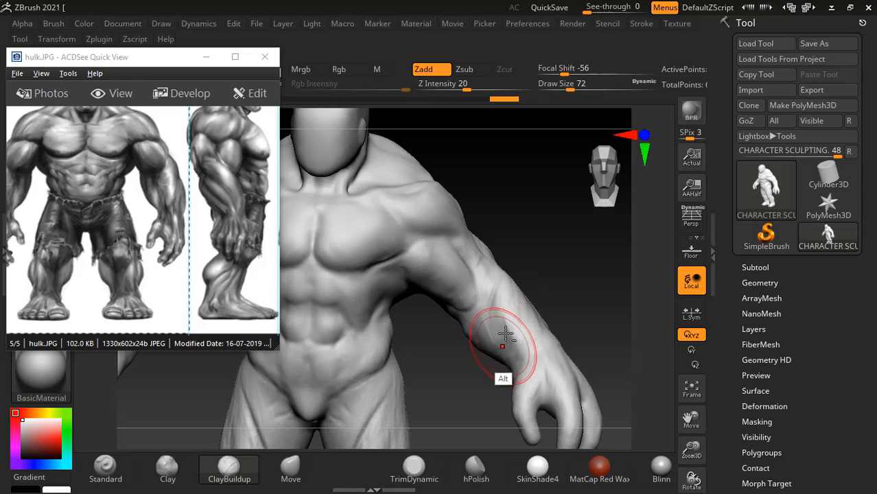
alt+drag(506, 334, 497, 297)
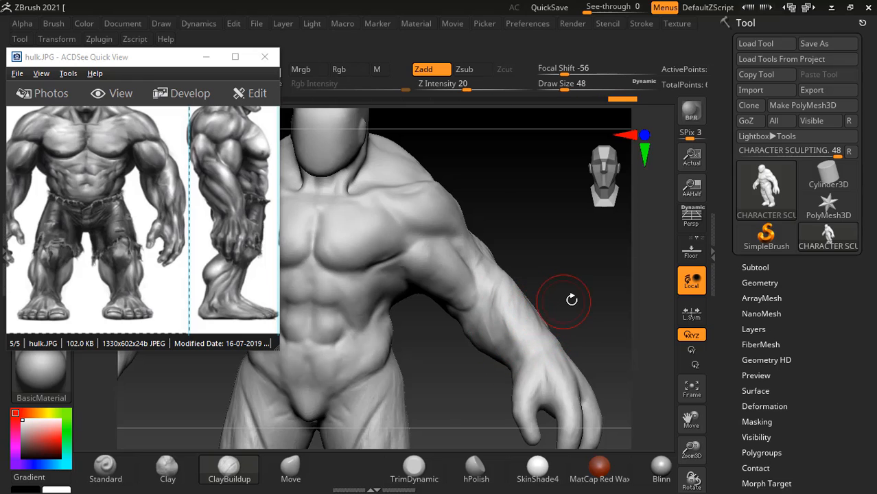
- Undo the stroke at the elbow, lower ClayBuildup's Z Intensity to 4 and carve the forearm at draw size 48
drag(571, 300, 549, 305)
drag(501, 270, 501, 288)
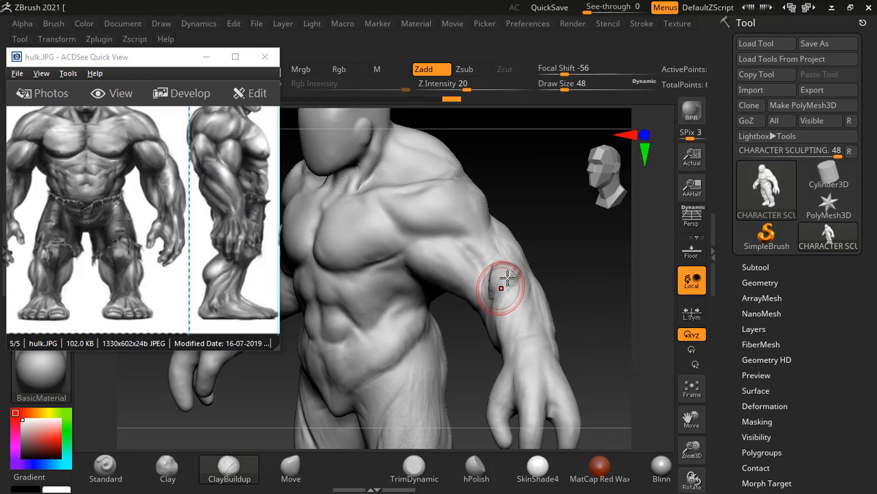
key(ctrl+z)
drag(468, 87, 465, 86)
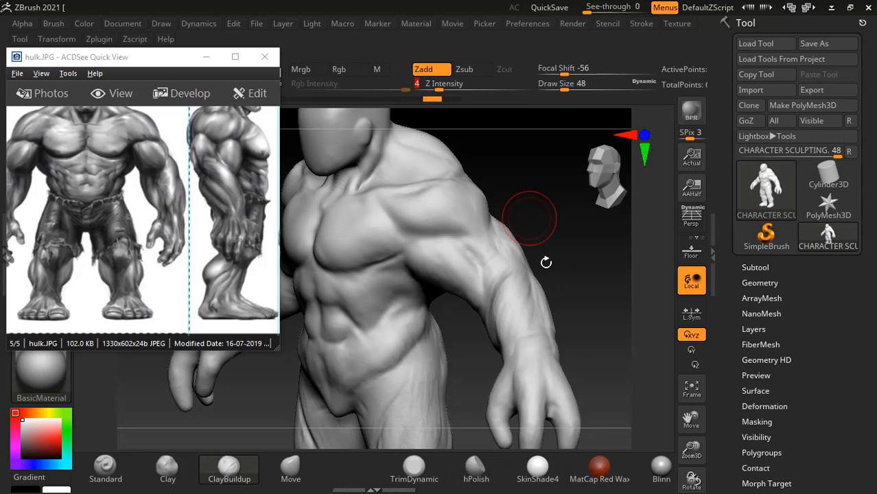
mouse_move(528, 212)
mouse_down()
mouse_move(554, 292)
mouse_move(554, 286)
mouse_up()
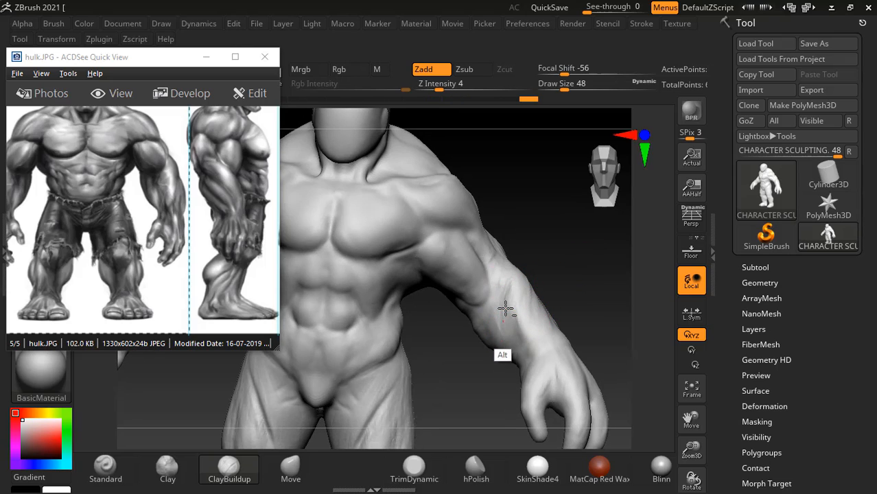
mouse_move(557, 305)
mouse_down()
mouse_move(573, 284)
mouse_move(568, 260)
mouse_move(570, 353)
mouse_move(587, 289)
mouse_move(528, 236)
mouse_move(558, 263)
mouse_up()
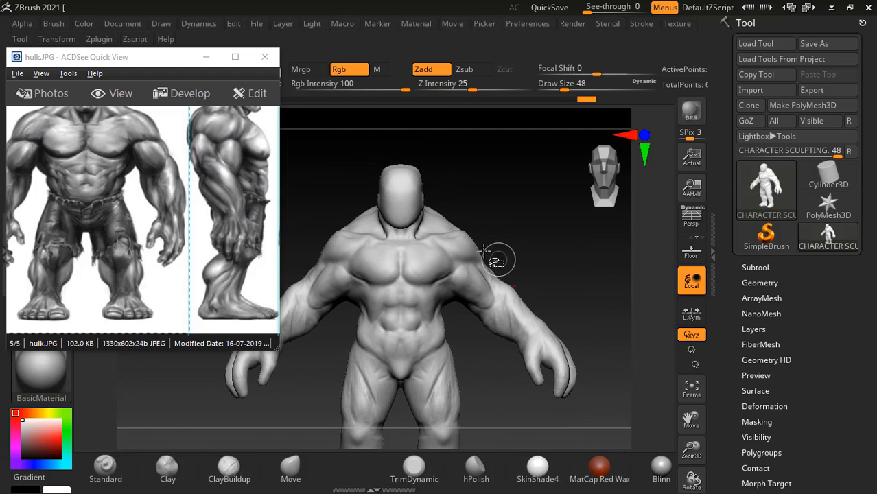
- Isolate both arms by hiding the head, torso and most of the legs, and move the Hulk reference window clear of the brush palette
mouse_move(453, 221)
ctrl+shift+mouse_down()
mouse_move(628, 412)
mouse_move(453, 222)
ctrl+shift+mouse_up()
drag(572, 328, 605, 349)
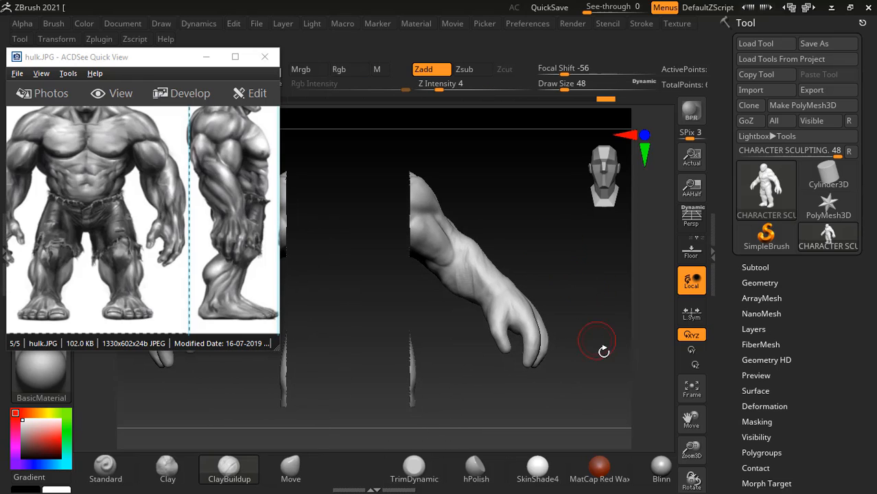
ctrl+shift+drag(488, 307, 387, 160)
ctrl+shift+drag(604, 367, 604, 368)
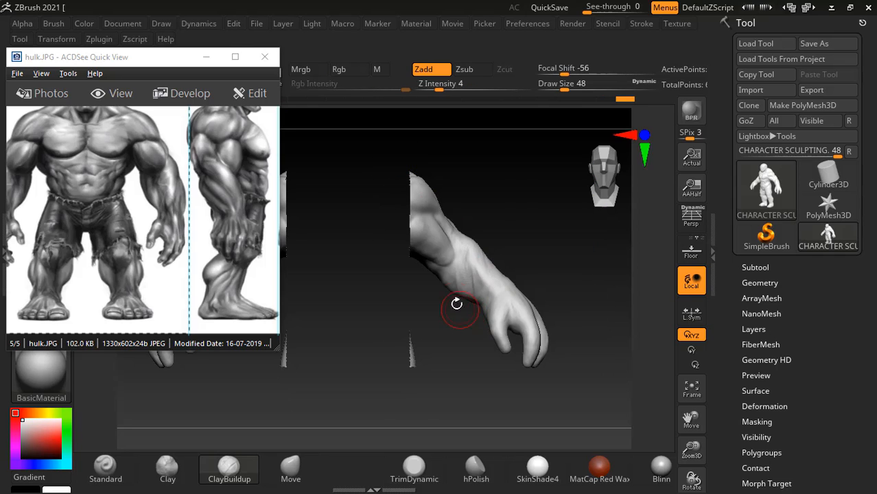
drag(172, 57, 426, 279)
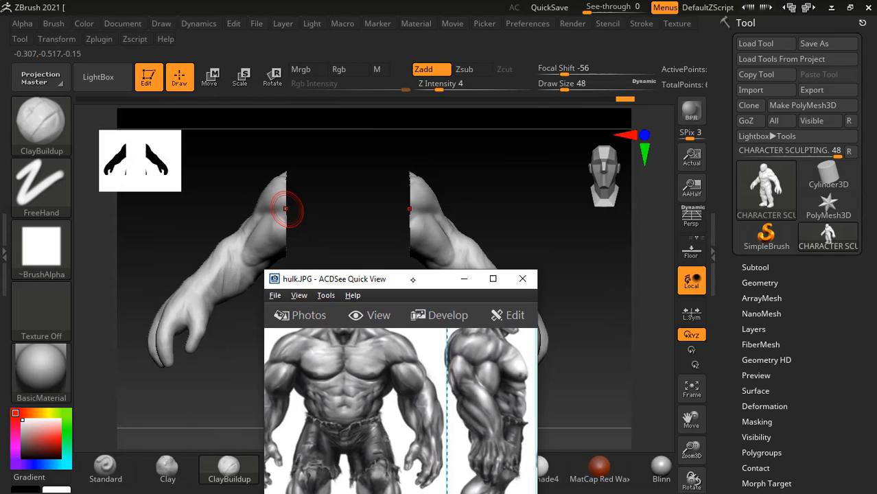
drag(214, 231, 199, 225)
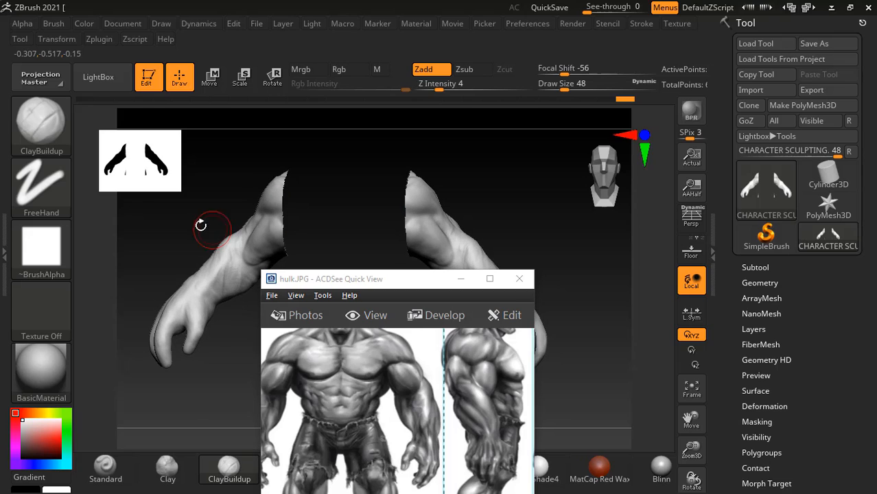
- Set the selection brush to SelectLasso and hide the leftover leg slivers between the arms
click(50, 126)
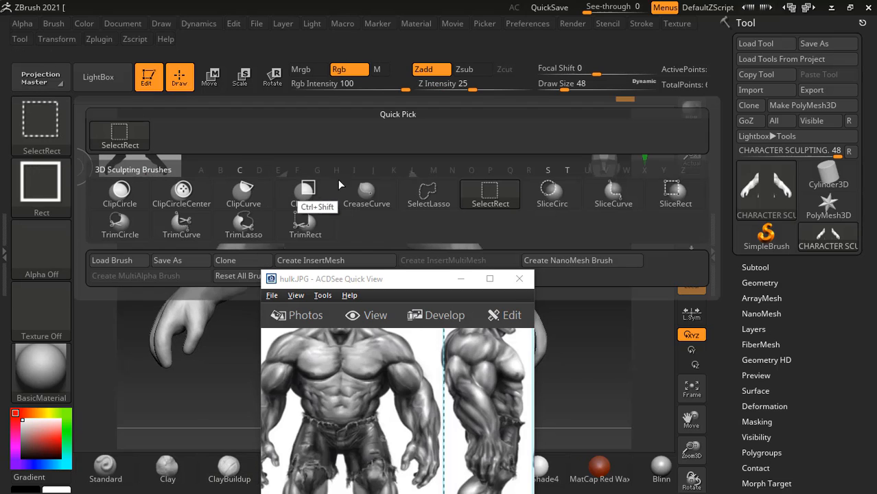
click(428, 195)
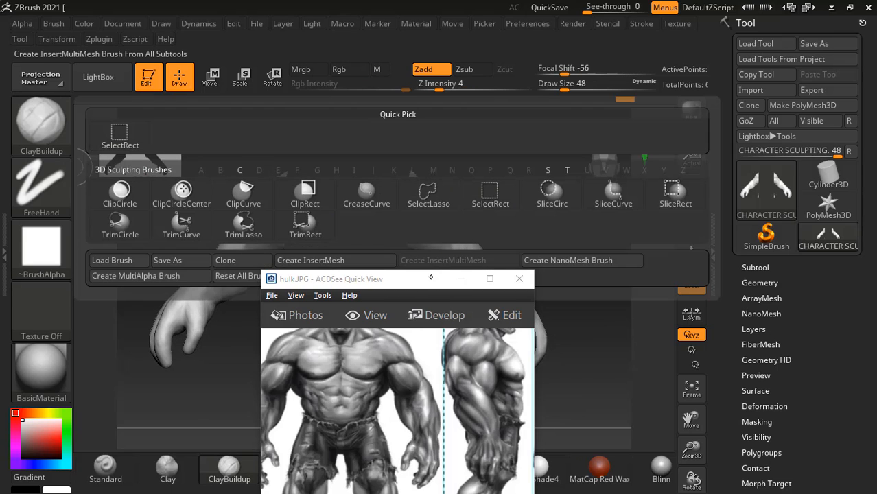
drag(585, 350, 593, 333)
shift+drag(601, 301, 594, 299)
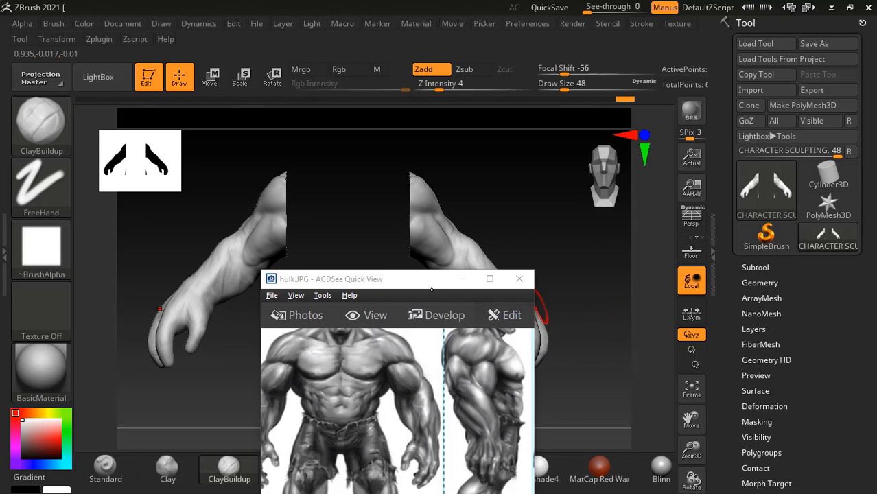
mouse_move(430, 289)
mouse_down()
mouse_move(317, 318)
mouse_move(222, 326)
mouse_up()
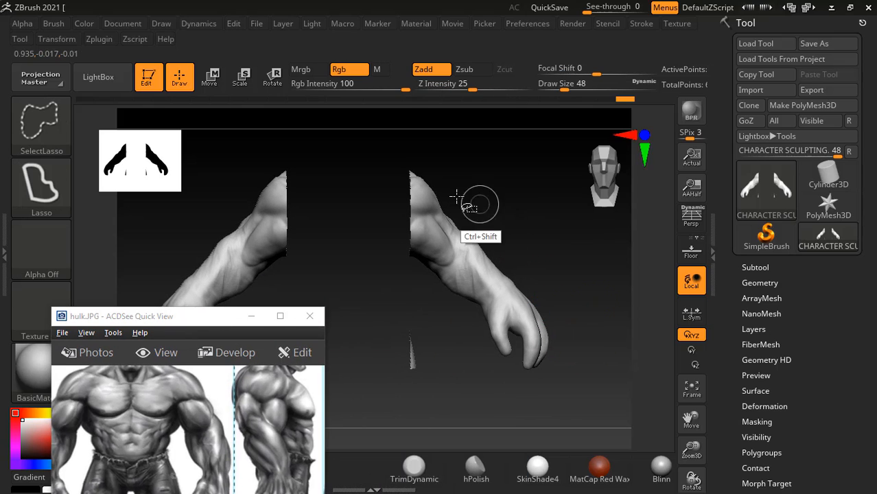
mouse_move(376, 161)
ctrl+shift+mouse_down()
mouse_move(532, 192)
mouse_move(516, 323)
mouse_move(462, 388)
mouse_move(385, 323)
mouse_move(367, 323)
ctrl+shift+mouse_up()
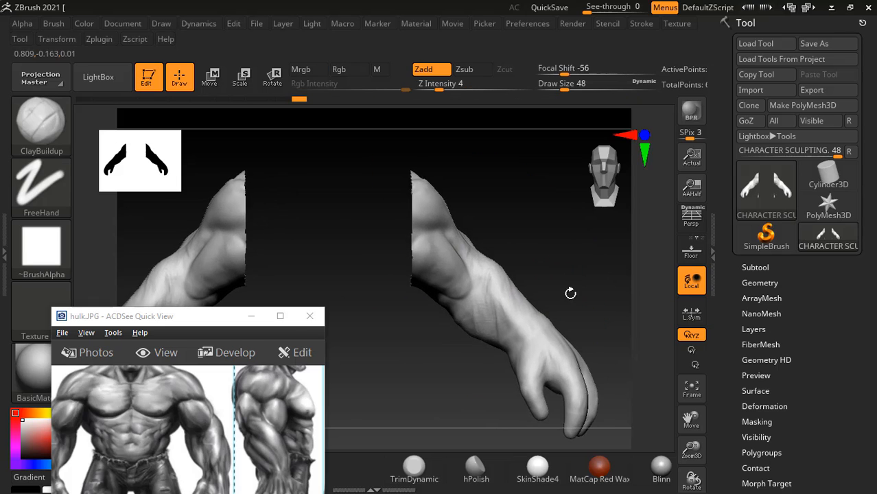
- Move the Hulk reference beside the enlarged arm and sculpt the front and inner forearm with ClayBuildup at Z Intensity 4
mouse_move(570, 293)
alt+mouse_down()
mouse_move(505, 257)
mouse_move(509, 250)
mouse_move(523, 291)
alt+mouse_up()
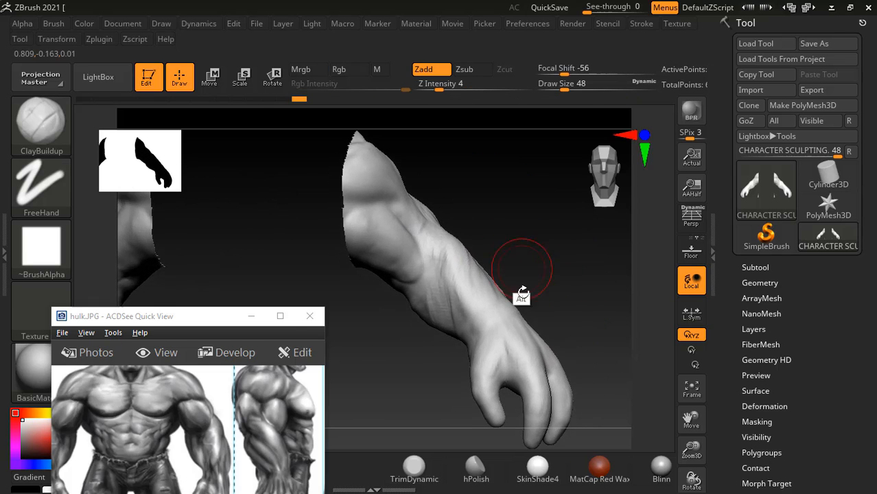
drag(199, 324, 107, 251)
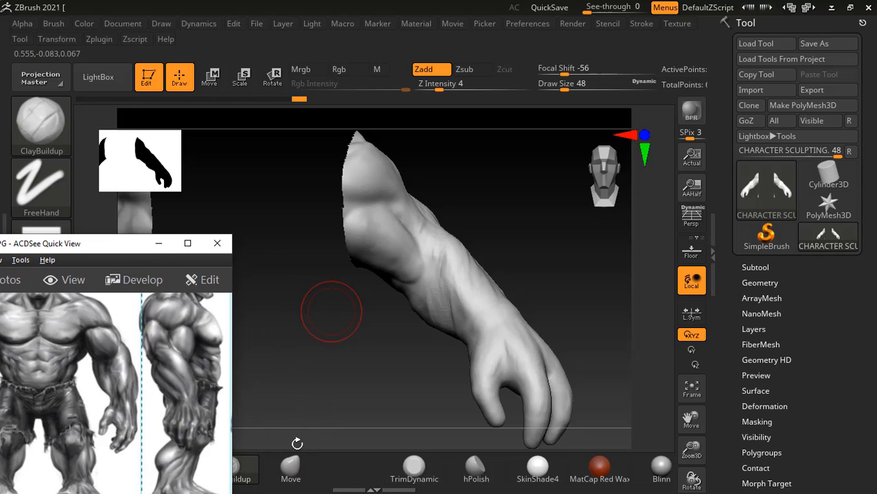
drag(450, 252, 448, 253)
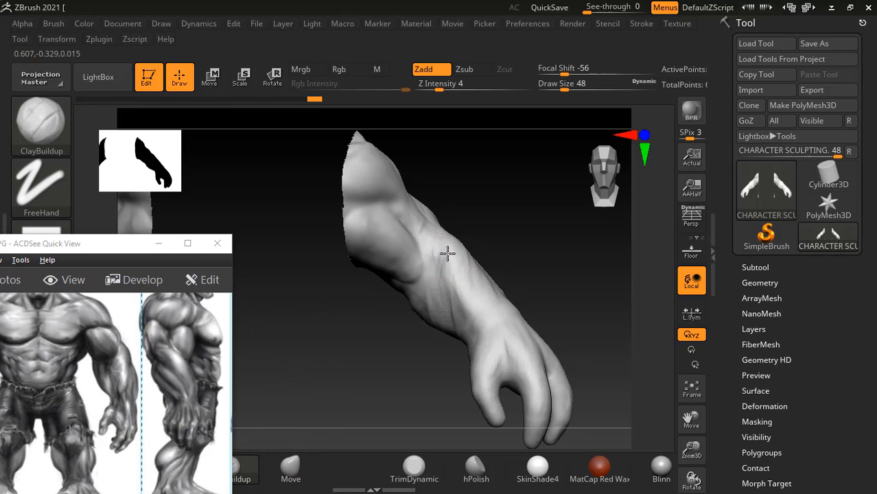
drag(506, 239, 508, 240)
drag(506, 245, 445, 294)
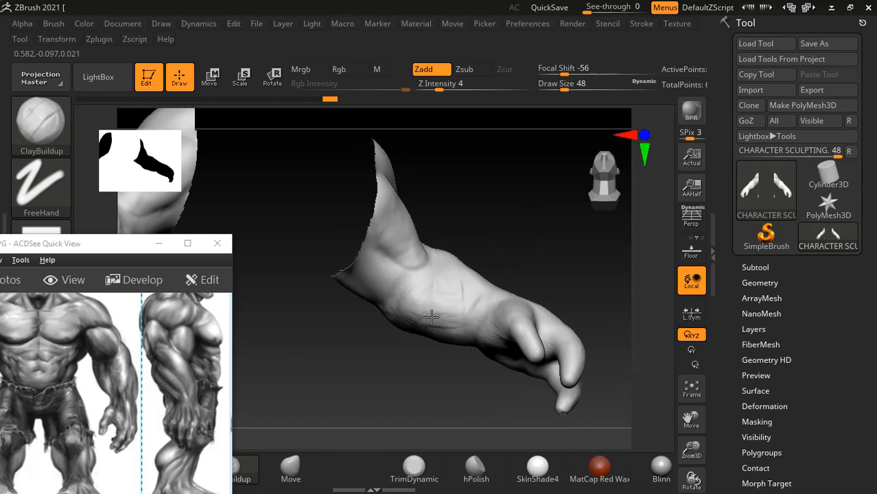
- Carve the underside of the forearm with ClayBuildup and smooth the strokes
drag(415, 342, 434, 353)
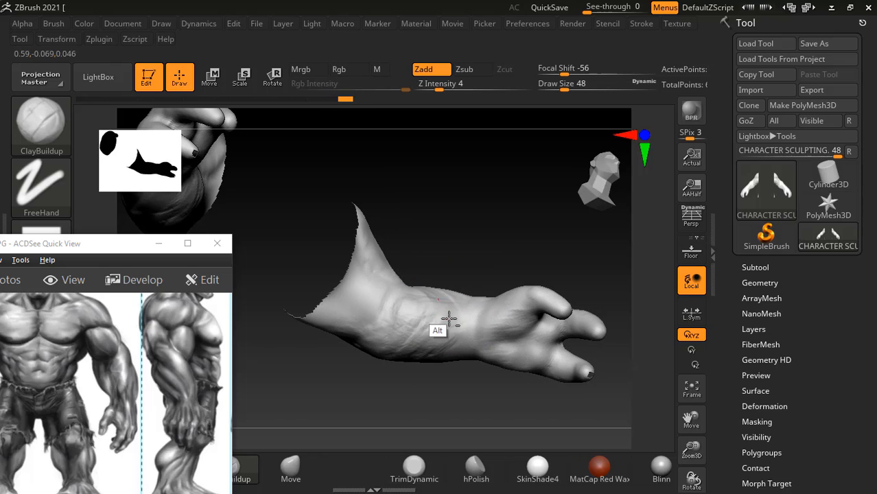
key(shift)
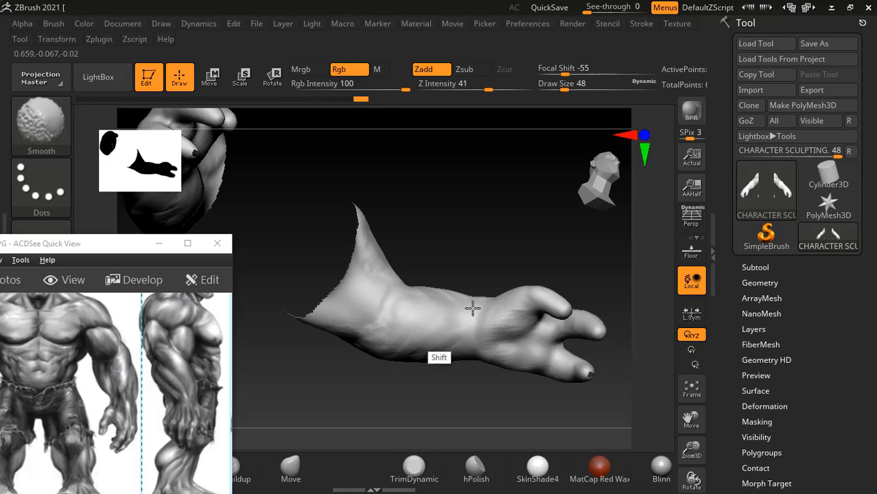
mouse_move(455, 333)
mouse_down()
mouse_move(476, 217)
mouse_move(447, 304)
mouse_move(482, 211)
mouse_move(420, 259)
mouse_up()
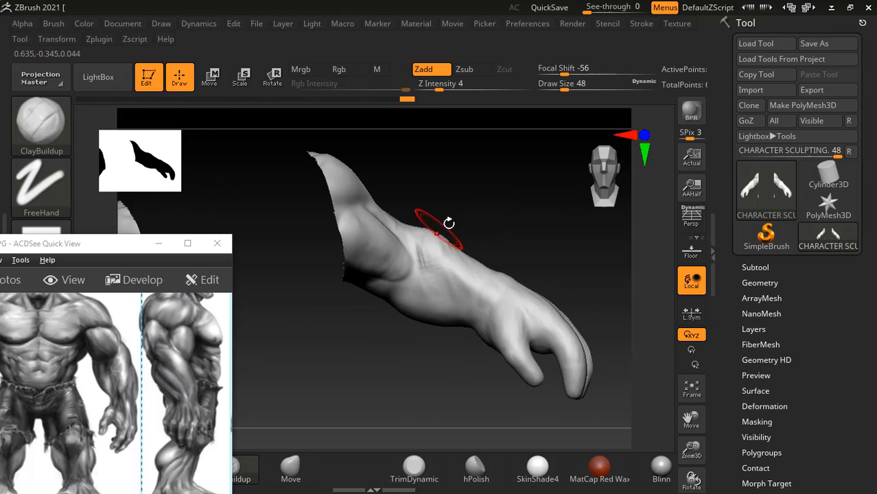
- Refine the upper forearm and elbow crease from several angles with ClayBuildup and the Smooth brush
drag(448, 223, 450, 241)
mouse_move(499, 221)
mouse_down()
mouse_move(473, 227)
mouse_move(463, 217)
mouse_up()
drag(529, 184, 475, 204)
mouse_move(471, 240)
shift+mouse_down()
mouse_move(472, 209)
mouse_move(476, 271)
shift+mouse_up()
mouse_move(357, 315)
mouse_down()
mouse_move(373, 333)
mouse_move(415, 326)
mouse_up()
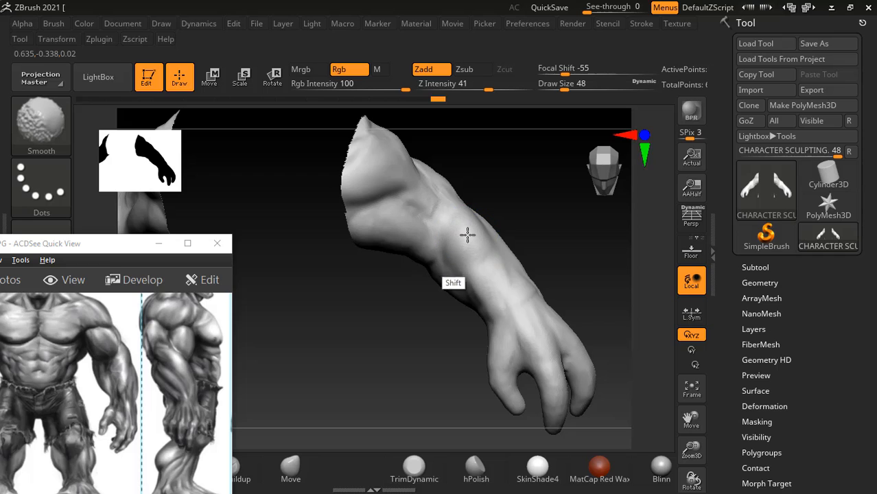
- Smooth the forearm surface between elbow and wrist, and decline turning on Sticky Keys
shift+drag(552, 246, 484, 280)
key(shift)
key(shift)
key(shift)
key(shift)
key(shift)
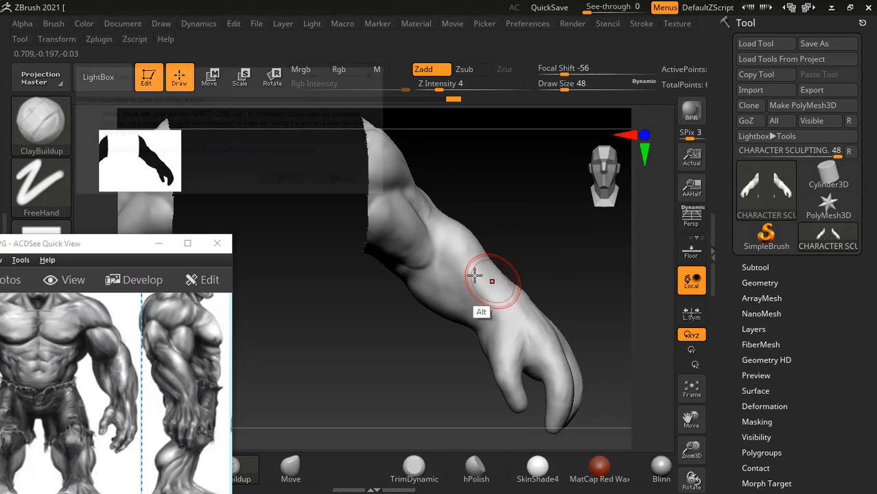
click(340, 180)
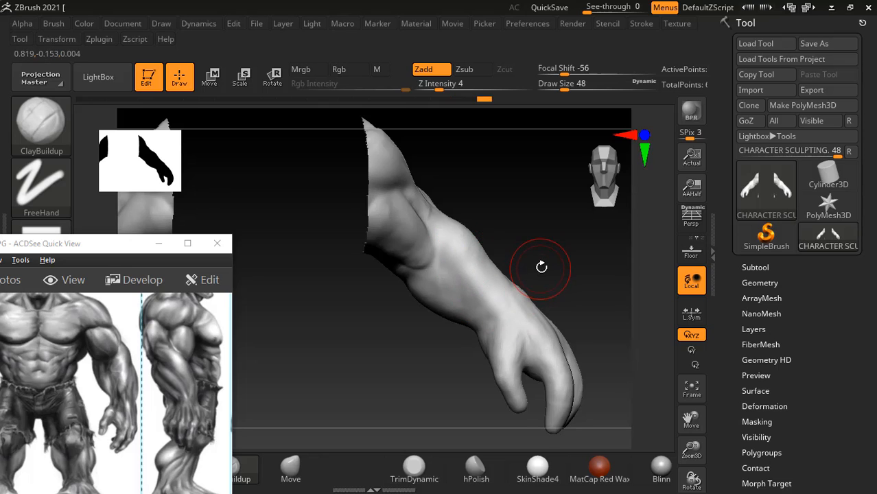
- Sculpt the inner wrist and forearm underside with ClayBuildup, and blend them with the Smooth brush
right_drag(540, 262, 484, 331)
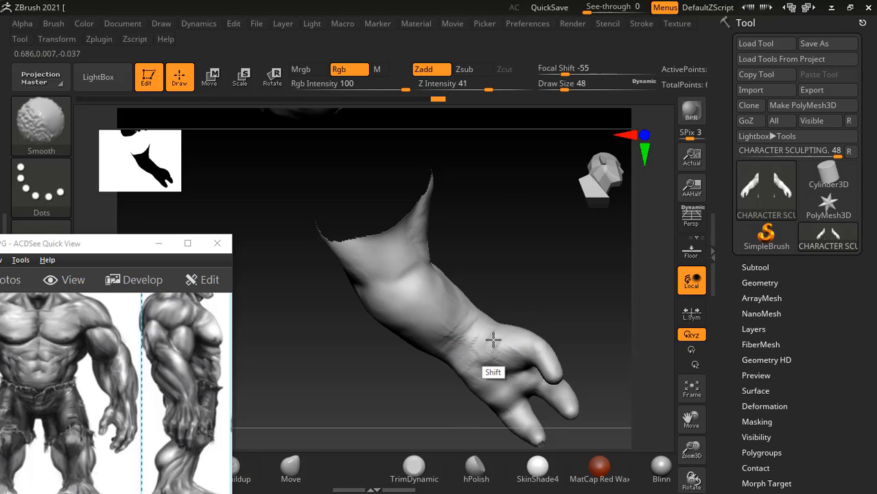
right_drag(463, 360, 547, 253)
shift+drag(547, 253, 535, 267)
mouse_move(484, 312)
shift+mouse_down()
mouse_move(494, 298)
mouse_move(473, 315)
shift+mouse_up()
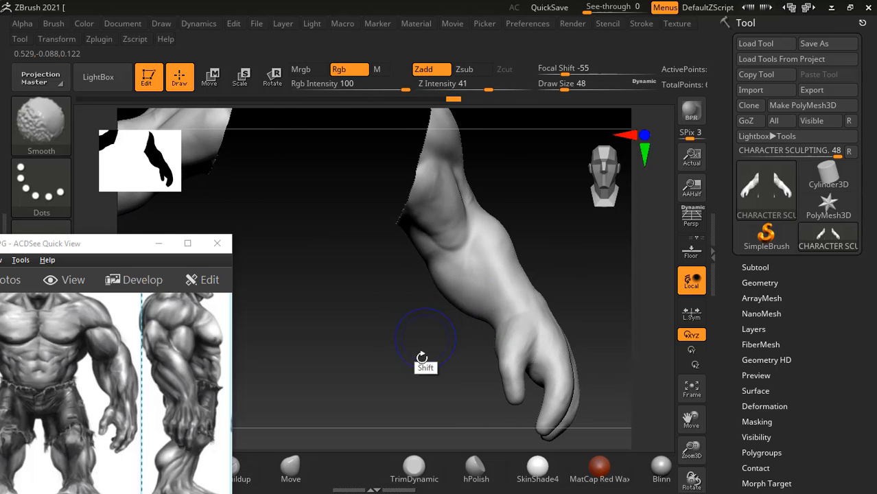
mouse_move(421, 356)
mouse_down()
mouse_move(453, 309)
mouse_move(470, 318)
mouse_up()
drag(425, 382, 424, 343)
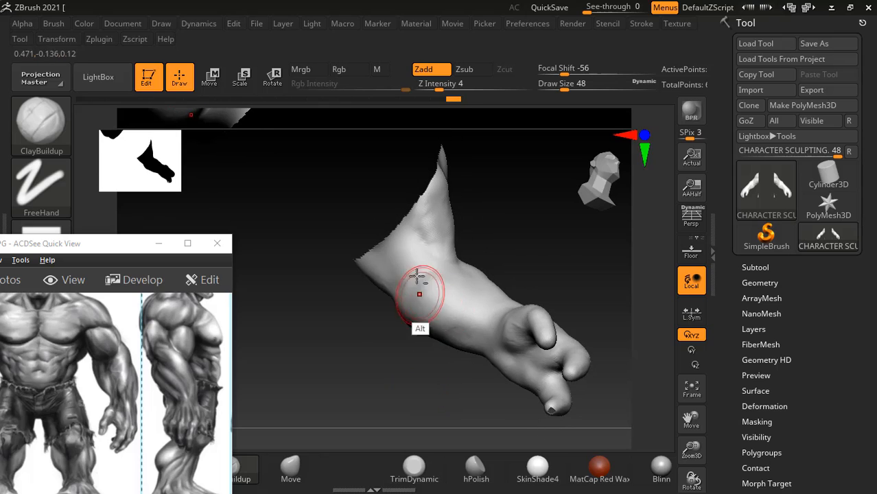
- Carve the inner forearm below the elbow with ClayBuildup and blend the strokes with the Smooth brush
alt+drag(417, 288, 403, 270)
drag(403, 398, 413, 338)
mouse_move(426, 273)
alt+mouse_down()
mouse_move(421, 287)
mouse_move(437, 290)
alt+mouse_up()
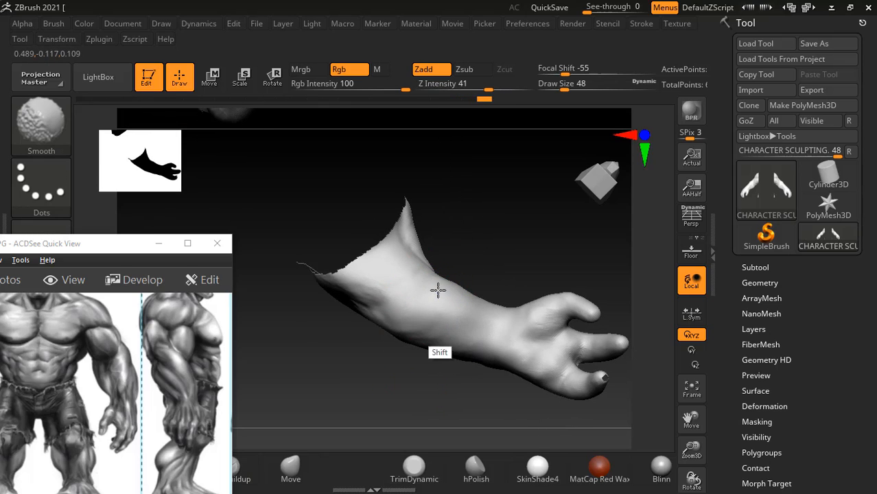
mouse_move(494, 206)
mouse_down()
mouse_move(512, 227)
mouse_move(469, 360)
mouse_move(445, 362)
mouse_move(524, 229)
mouse_move(485, 255)
mouse_up()
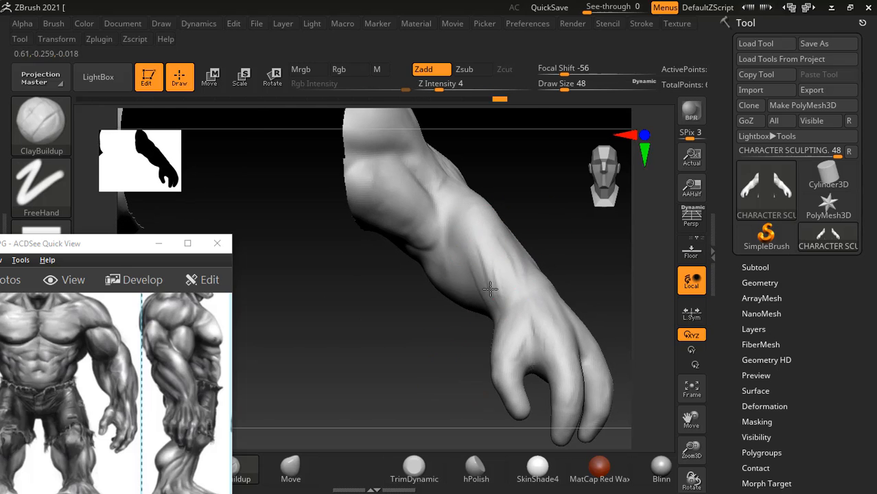
- Smooth the muscle forms along the forearm between the elbow and the wrist
key(shift)
drag(543, 211, 512, 229)
drag(522, 199, 481, 248)
mouse_move(534, 184)
mouse_down()
mouse_move(509, 213)
mouse_move(489, 261)
mouse_up()
shift+drag(498, 254, 529, 203)
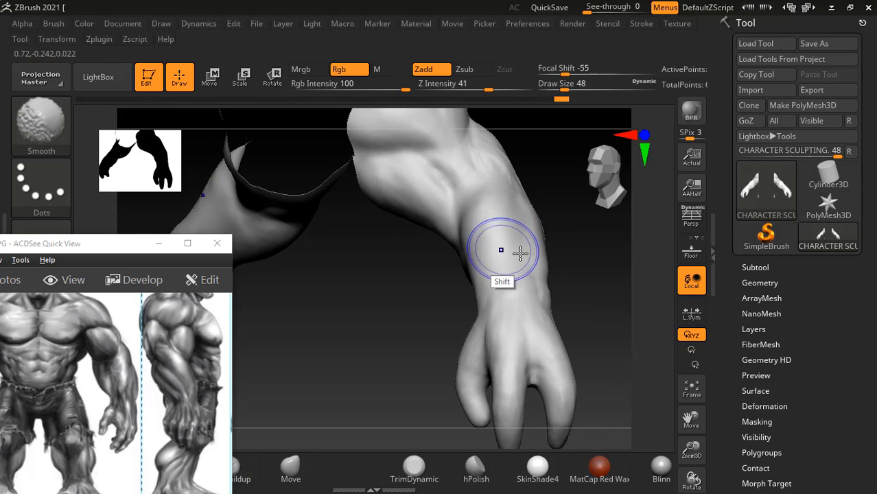
mouse_move(503, 249)
mouse_down()
mouse_move(577, 292)
mouse_move(615, 278)
mouse_move(481, 352)
mouse_move(438, 319)
mouse_move(486, 337)
mouse_move(479, 364)
mouse_move(485, 351)
mouse_up()
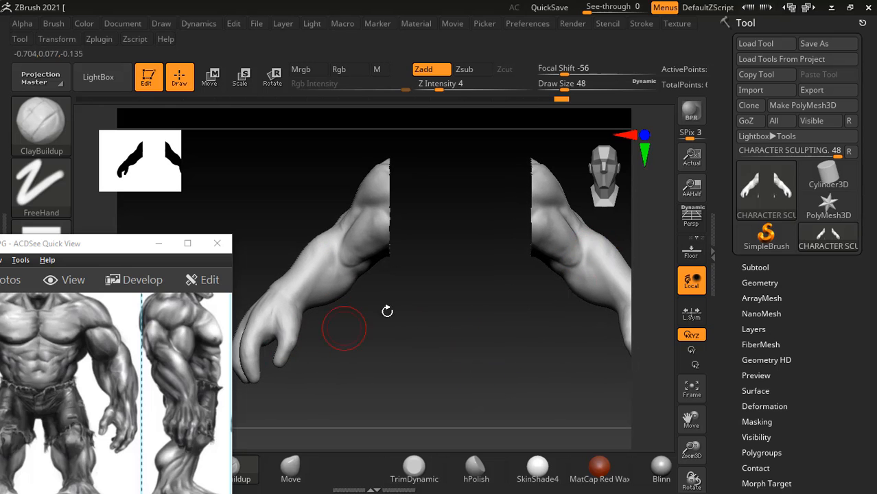
- Switch to the anatomy PDF in Acrobat Reader and study the arm bones, olecranon process and epicondyles through Figure 5.14
key(alt+Tab)
key(alt+Tab)
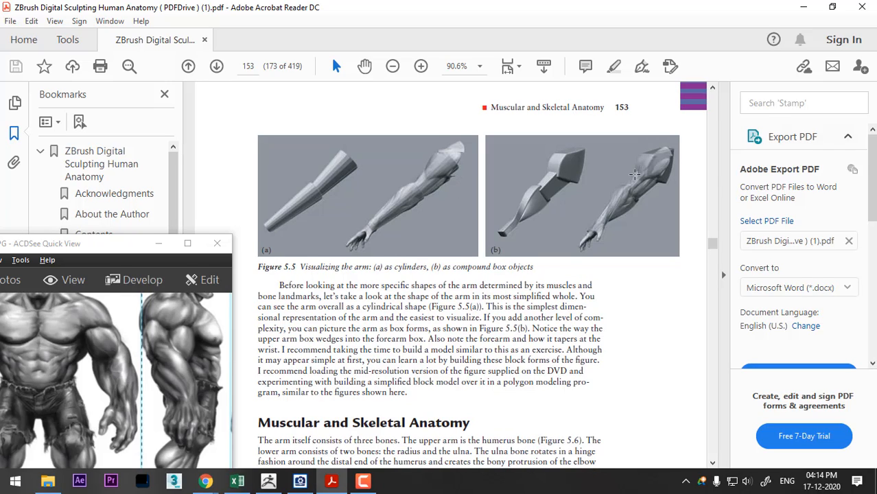
scroll(632, 177, down, 5)
scroll(632, 181, down, 1)
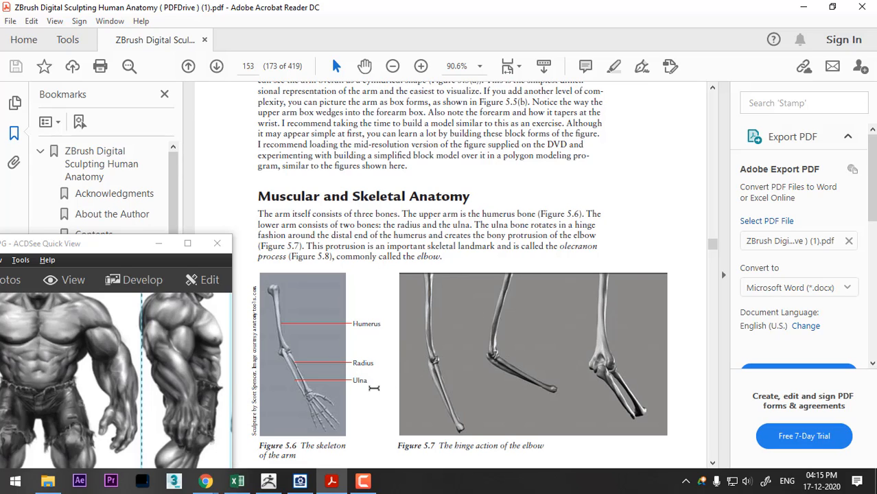
scroll(374, 388, down, 10)
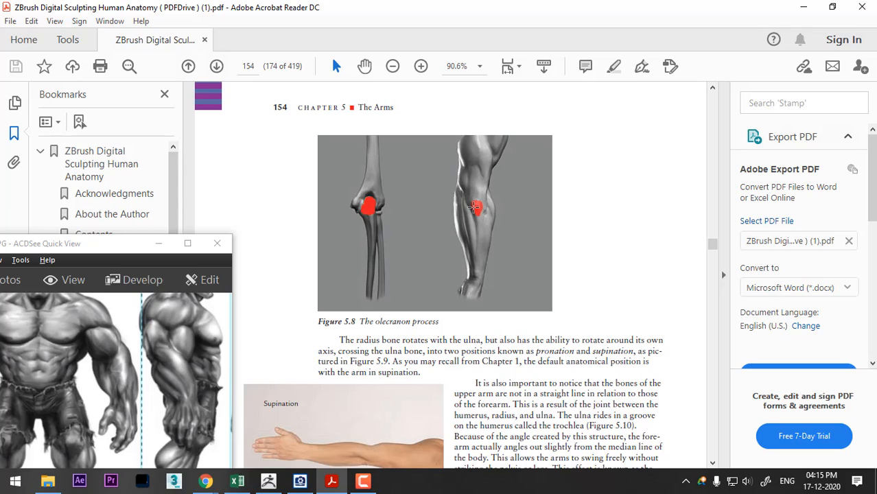
scroll(476, 202, down, 1)
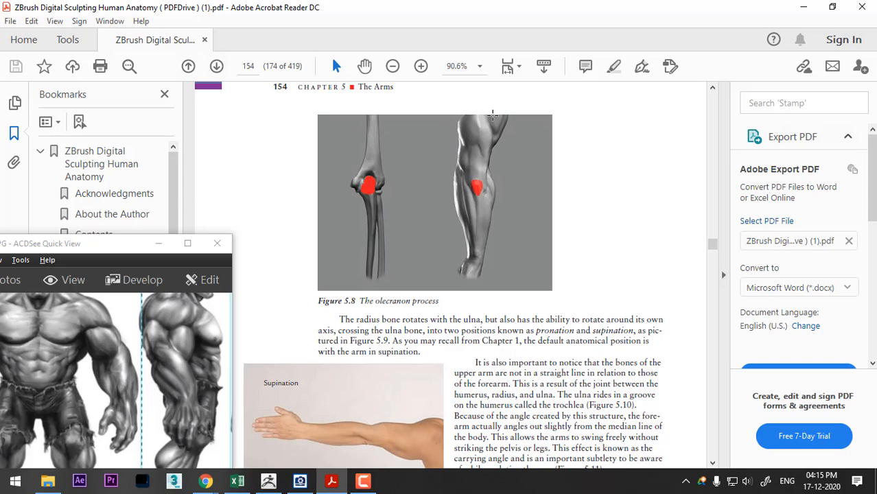
scroll(387, 436, down, 1)
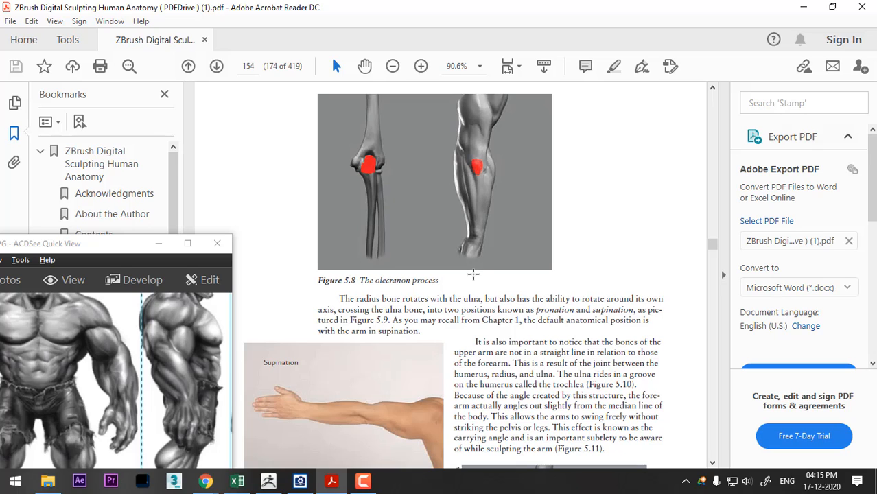
scroll(473, 275, down, 5)
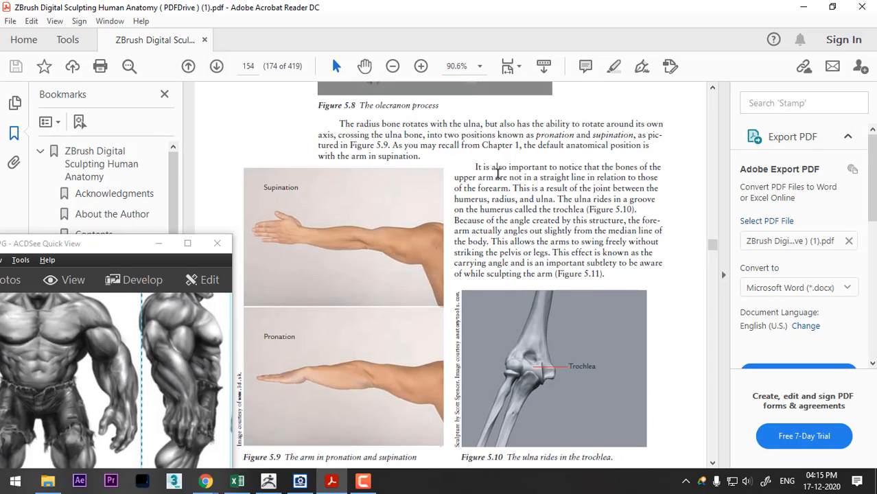
scroll(498, 173, down, 10)
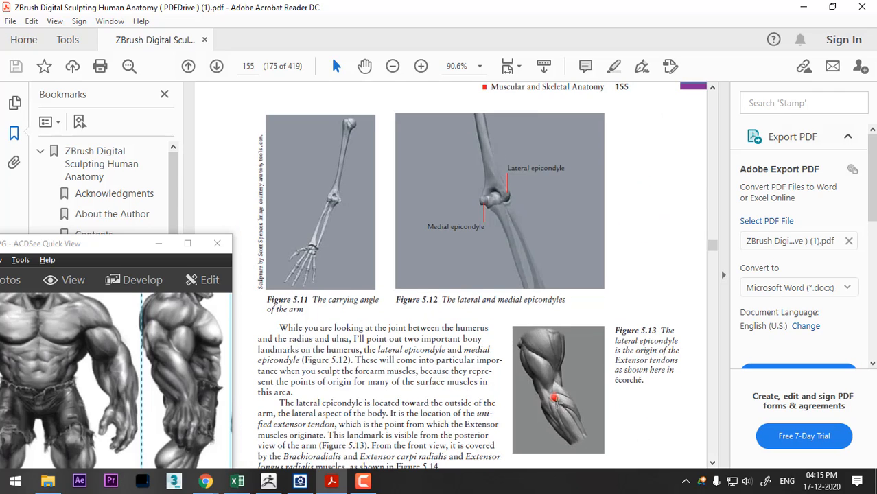
scroll(555, 403, down, 3)
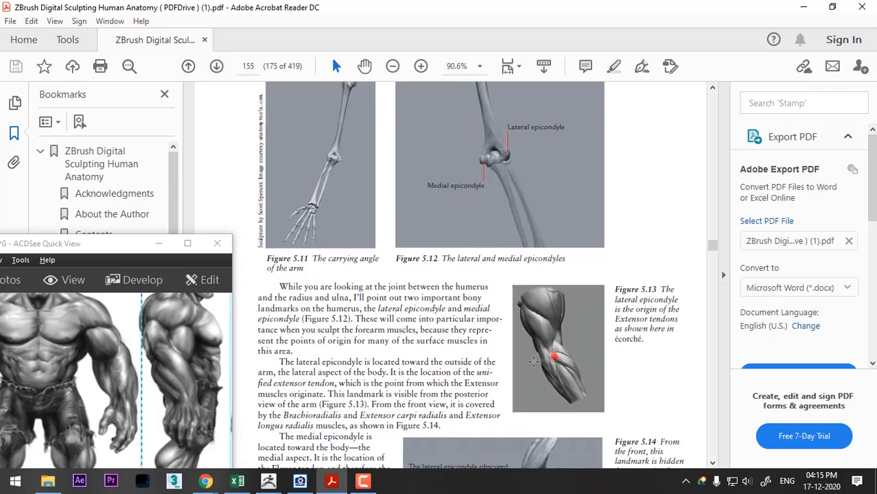
scroll(534, 356, down, 4)
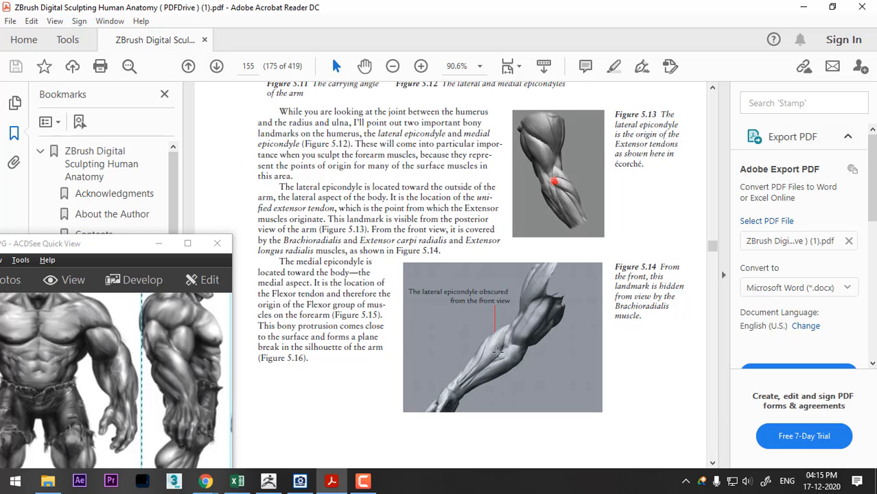
- Return to ZBrush, reposition the Hulk reference window, and set up the Standard brush with Draw Size 32 and Focal Shift 35
key(alt+Tab)
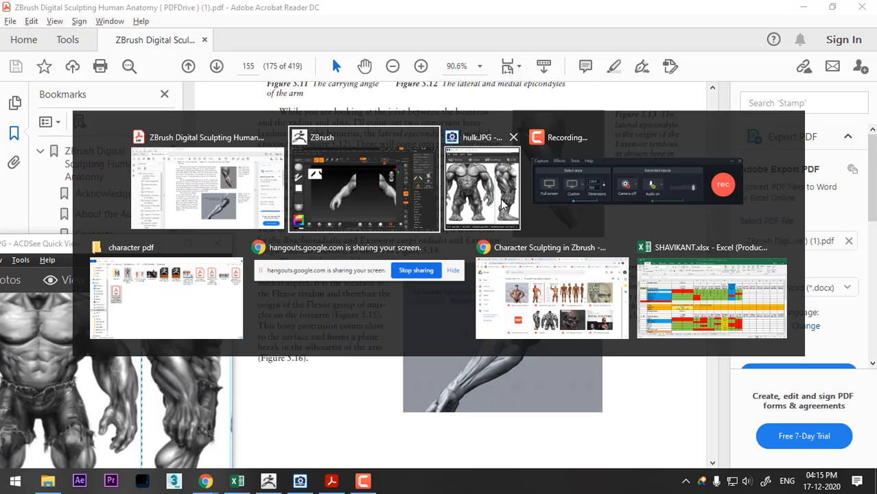
click(377, 201)
drag(433, 362, 486, 352)
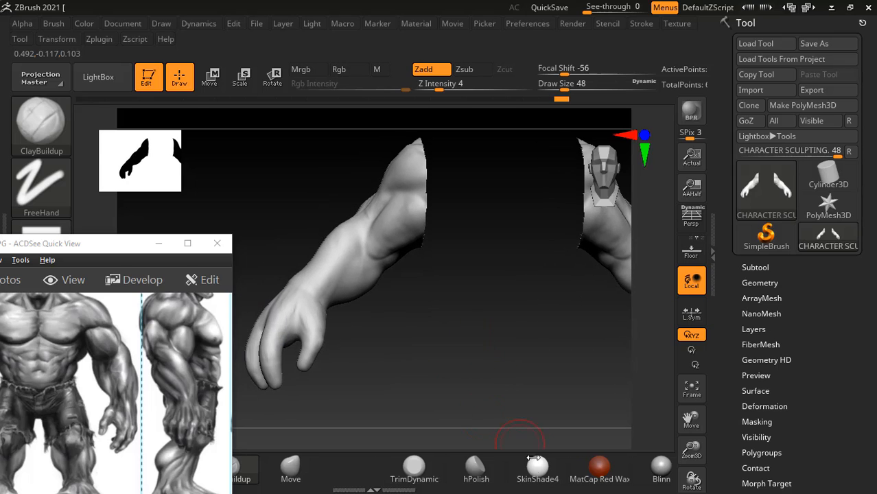
mouse_move(126, 250)
mouse_down()
mouse_move(125, 164)
mouse_move(115, 149)
mouse_move(114, 158)
mouse_up()
click(106, 467)
drag(386, 320, 390, 319)
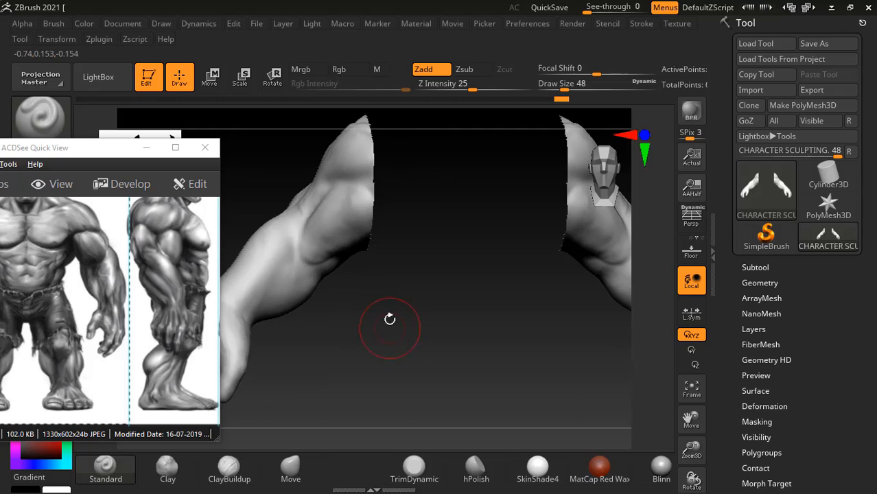
right_click(356, 309)
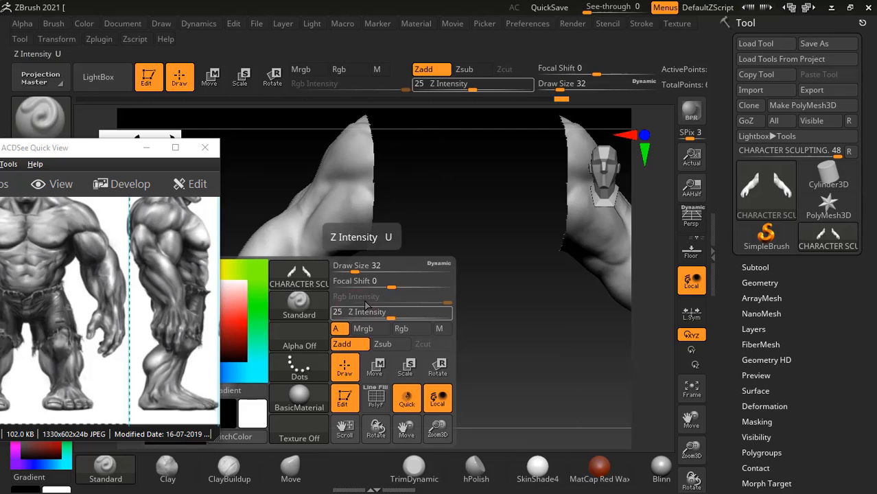
drag(365, 282, 383, 283)
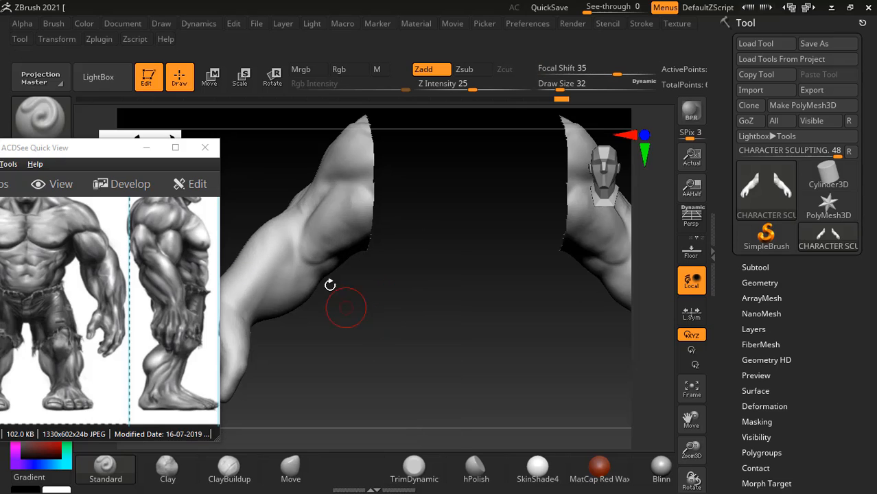
- Carve the muscle separation on the upper forearm with the Standard brush and smooth it around the elbow
mouse_move(303, 214)
alt+mouse_down()
mouse_move(299, 254)
mouse_move(324, 266)
mouse_move(329, 282)
mouse_move(282, 282)
mouse_move(276, 293)
alt+mouse_up()
drag(436, 344, 360, 343)
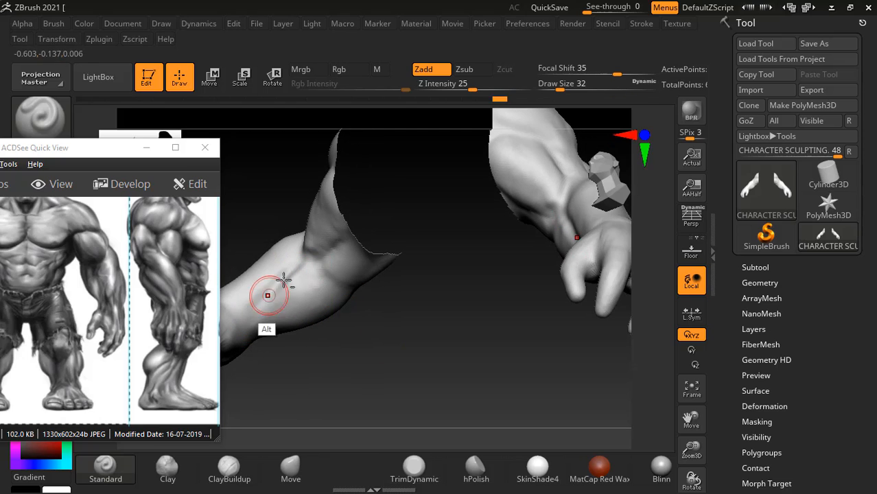
key(shift)
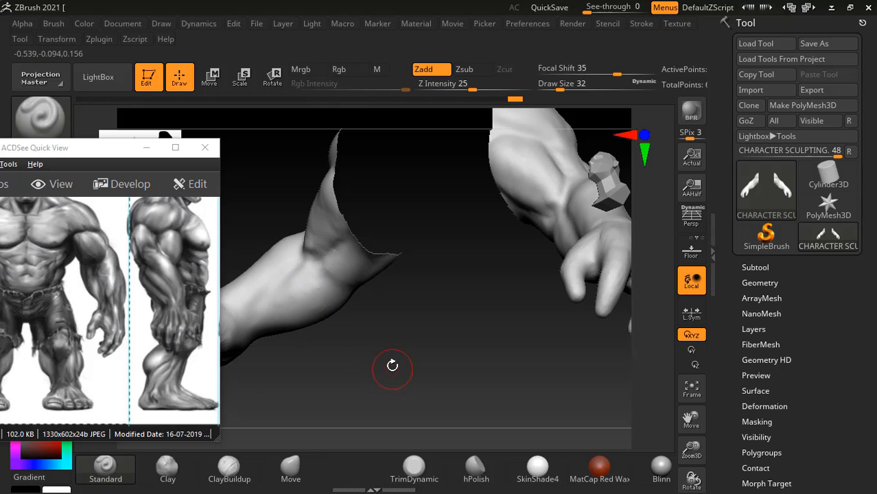
drag(374, 364, 391, 335)
key(shift)
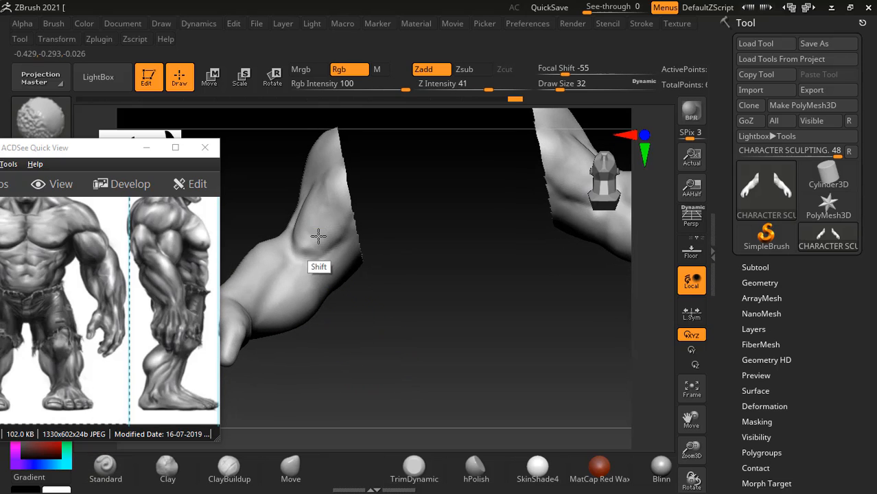
- Lower the Smooth brush's Z Intensity to 18 and soften the muscle forms around the elbow
key(shift)
shift+drag(484, 87, 471, 88)
mouse_move(410, 328)
mouse_down()
mouse_move(394, 357)
mouse_move(370, 316)
mouse_up()
key(shift)
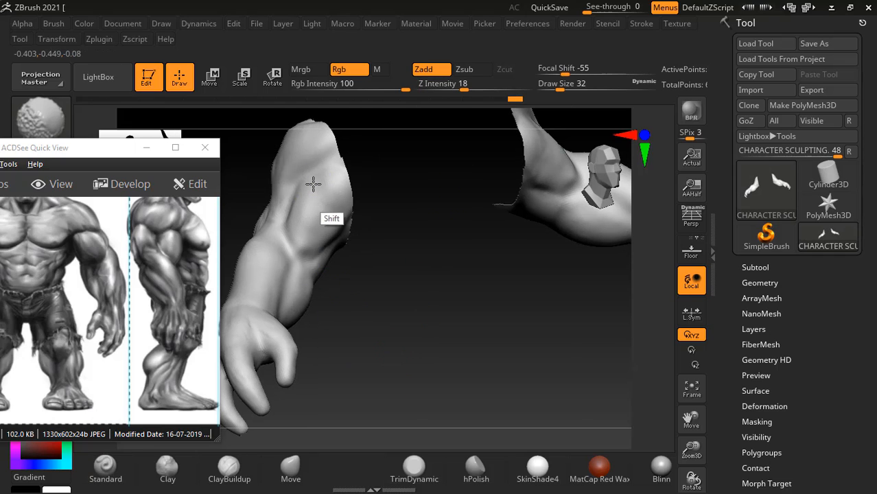
mouse_move(446, 357)
mouse_down()
mouse_move(498, 386)
mouse_move(517, 353)
mouse_up()
drag(488, 384, 481, 330)
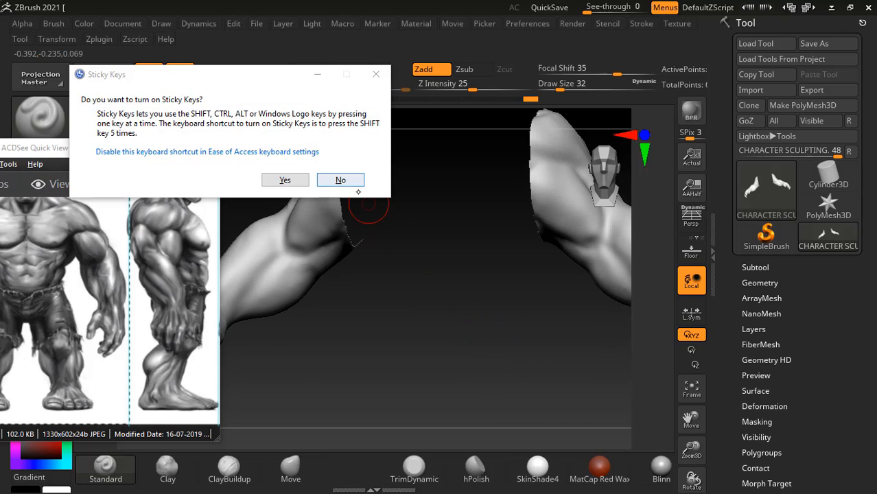
- Decline turning on Sticky Keys and inspect the whole forearm and hand from the front
click(341, 179)
key(shift)
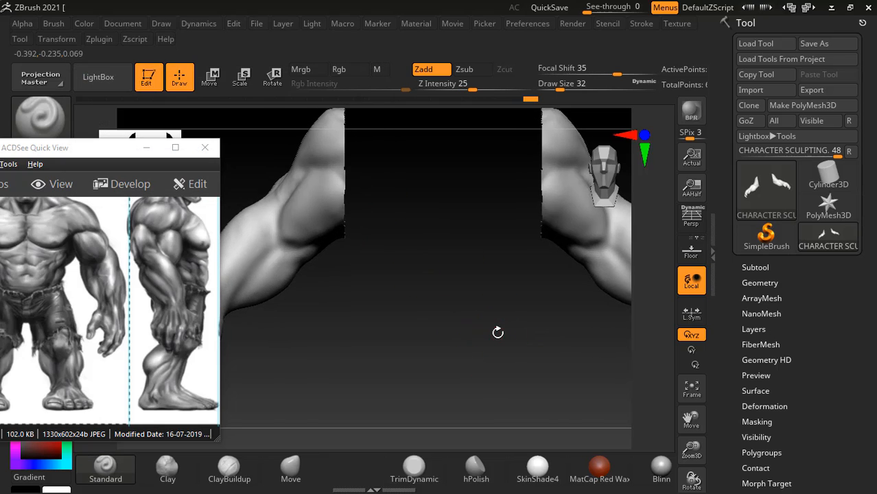
mouse_move(535, 340)
mouse_down()
mouse_move(448, 308)
mouse_move(491, 319)
mouse_move(488, 327)
mouse_move(500, 313)
mouse_up()
key(alt)
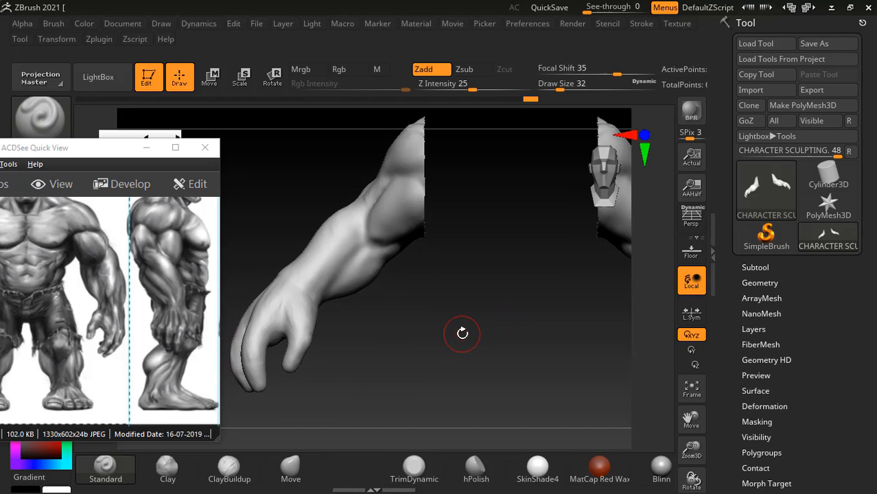
- Switch to the anatomy PDF in Acrobat Reader and study the medial epicondyle, skeletal landmarks and arm muscles through Figure 5.18
key(alt+Tab)
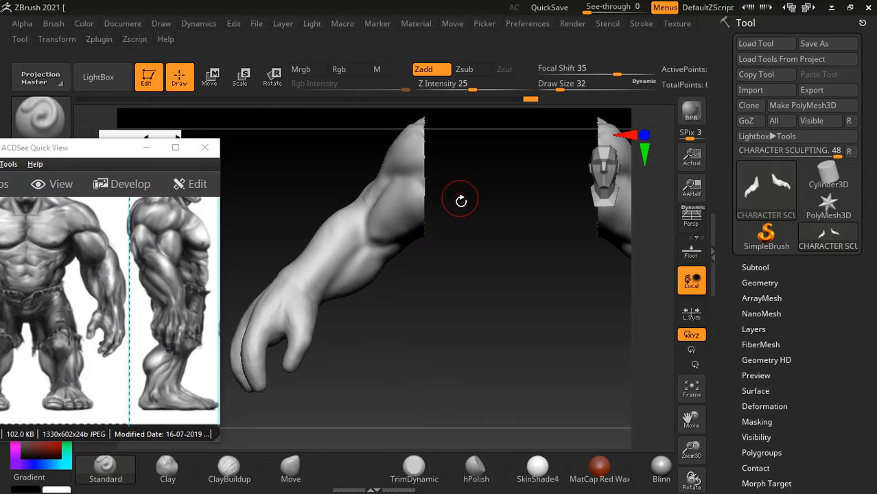
key(alt+Tab)
click(460, 202)
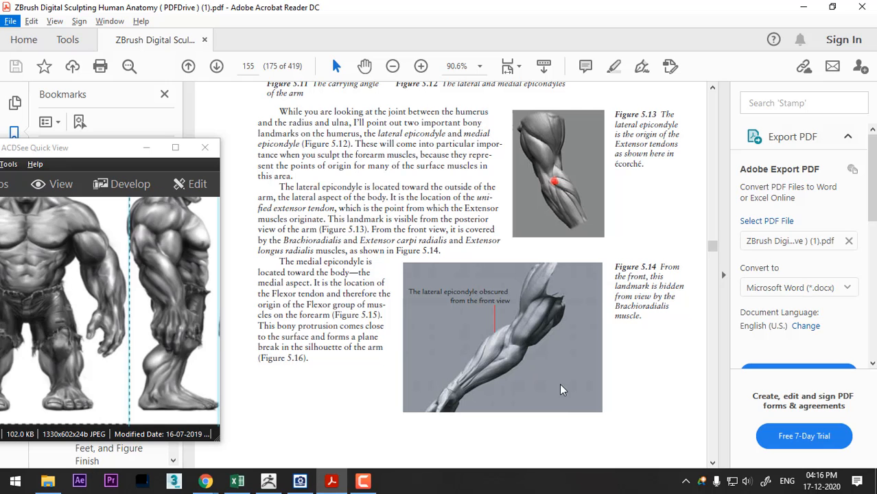
scroll(359, 307, down, 5)
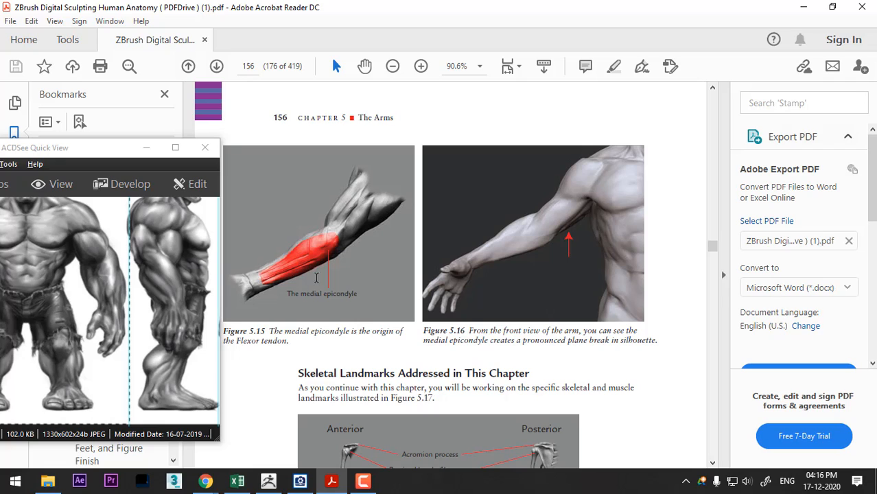
scroll(330, 235, down, 5)
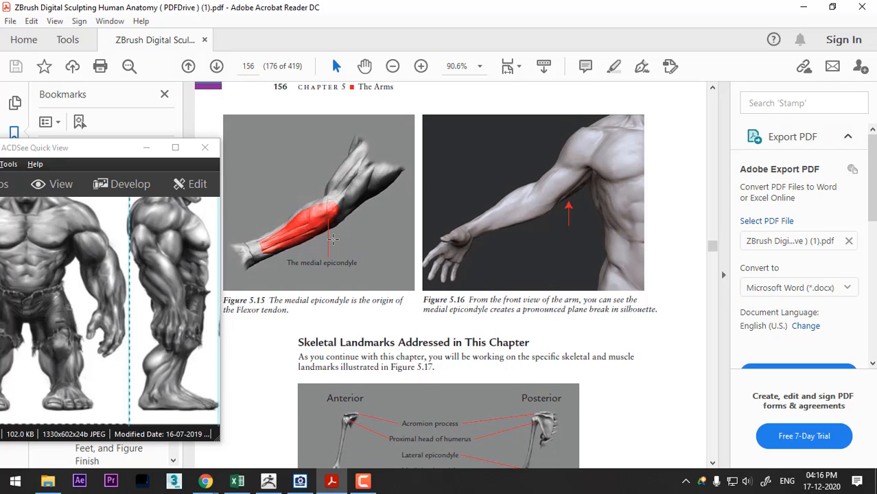
scroll(341, 242, down, 2)
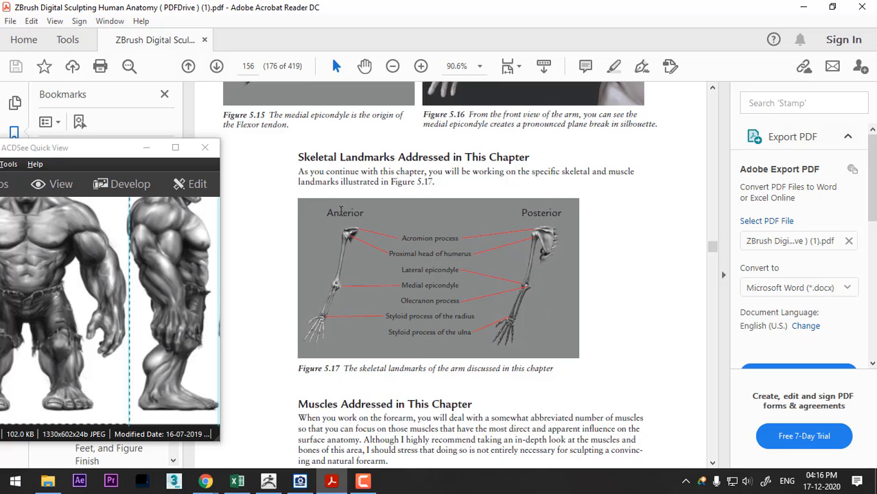
scroll(526, 264, down, 10)
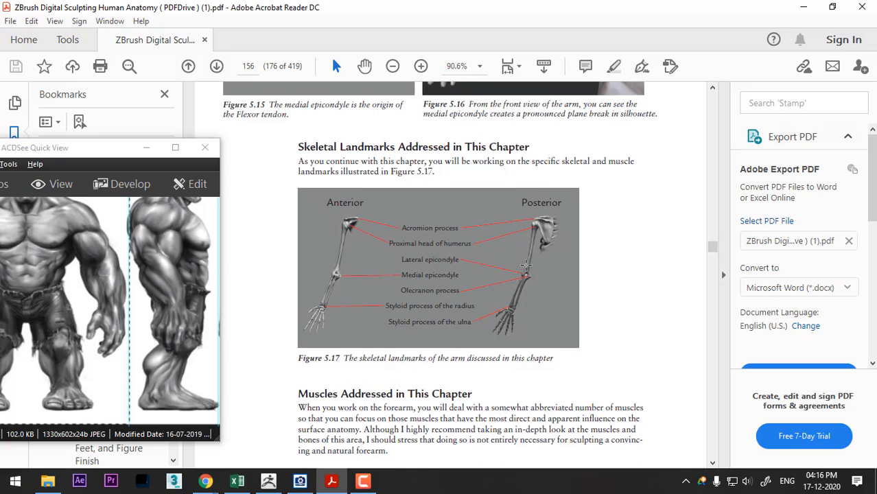
scroll(526, 265, down, 2)
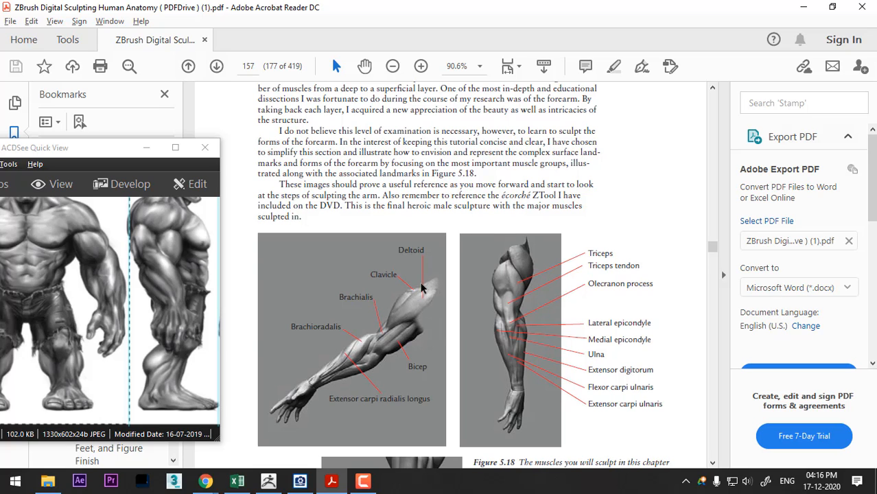
- Compare the forearm model in ZBrush from above with the labelled arm muscles in the PDF's Figure 5.18
key(alt+Tab)
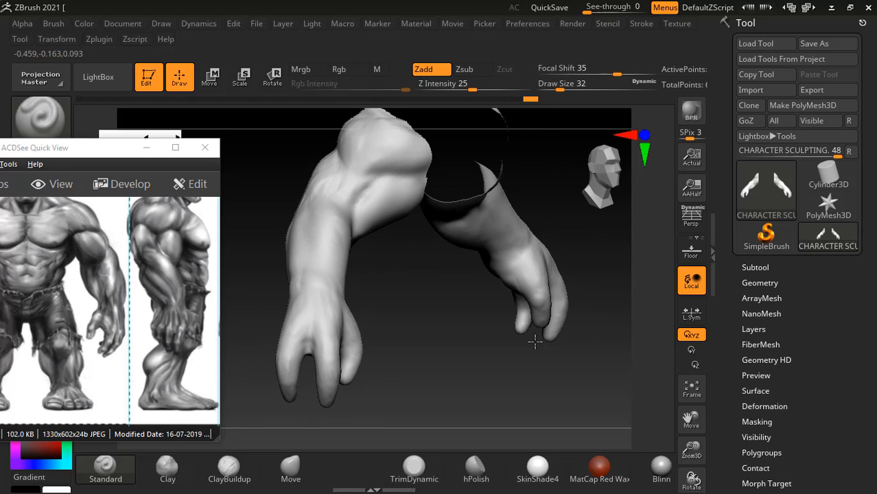
drag(626, 303, 552, 374)
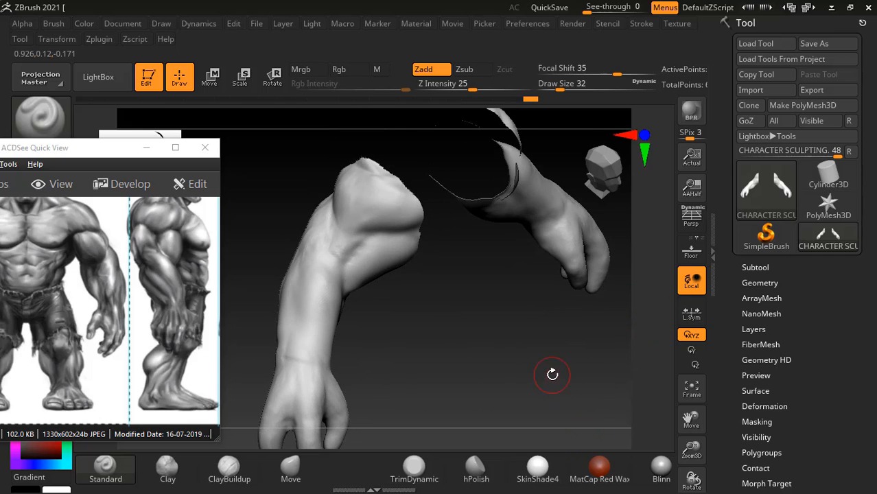
key(alt+Tab)
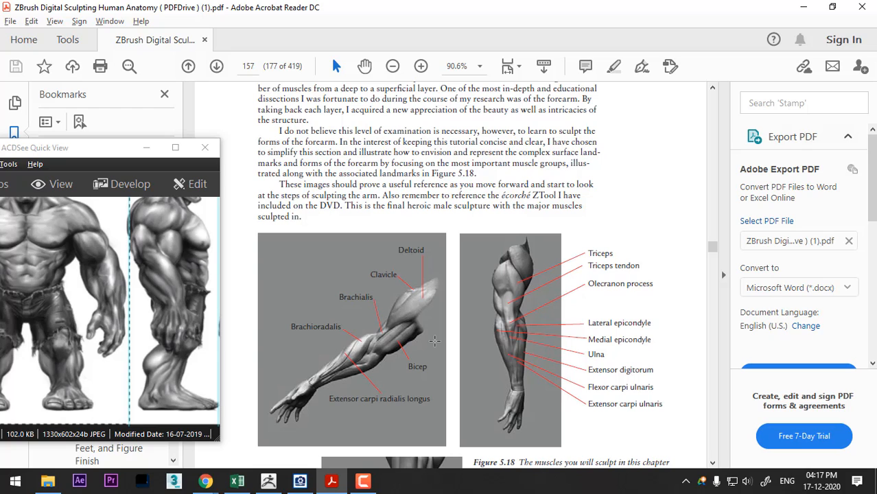
- Return to ZBrush and rework the upper arm's cut end at Draw Size 24, checking the muscles against Figure 5.18 in the PDF
key(alt+Tab)
drag(470, 352, 470, 361)
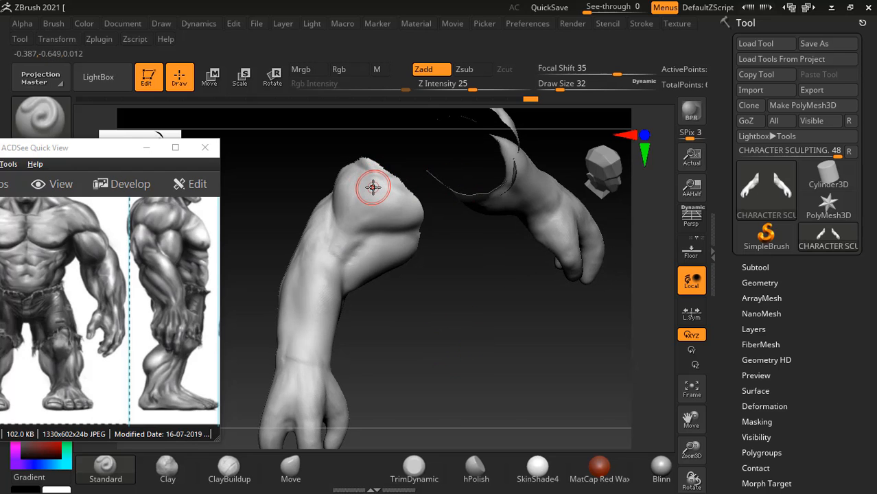
key(bracketleft)
alt+drag(485, 340, 490, 368)
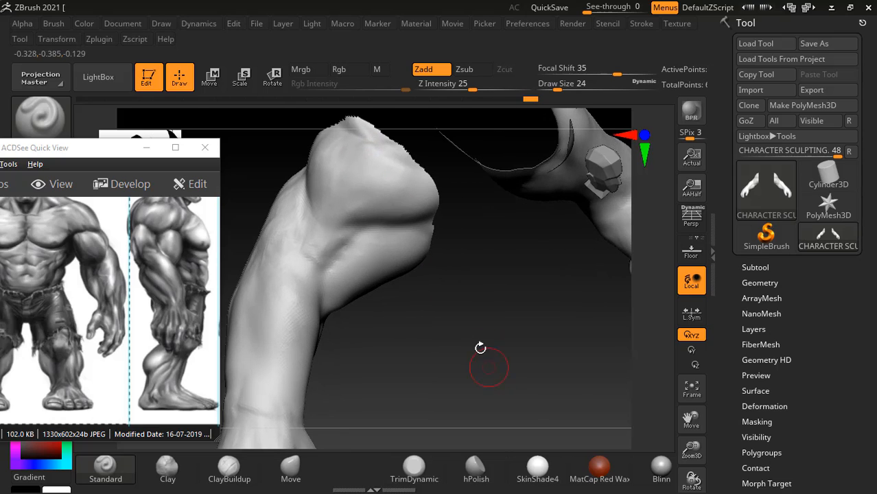
mouse_move(377, 145)
alt+mouse_down()
mouse_move(362, 141)
mouse_move(369, 147)
alt+mouse_up()
click(236, 476)
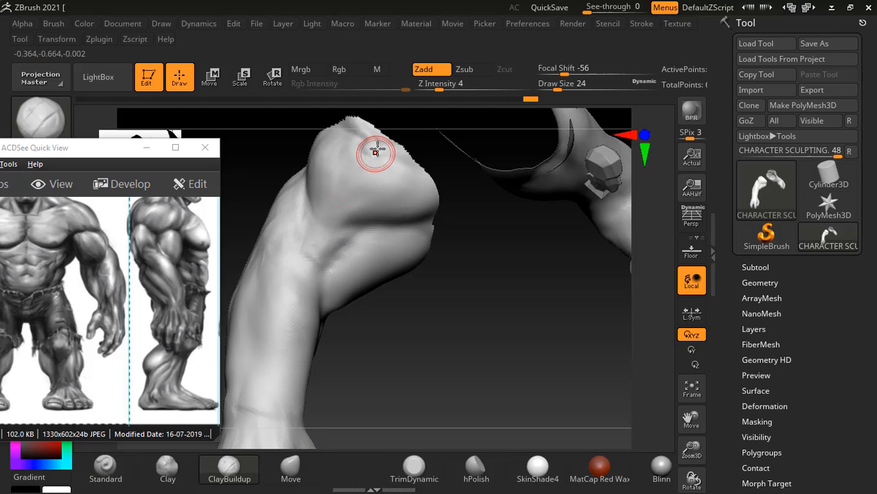
key(alt+Tab)
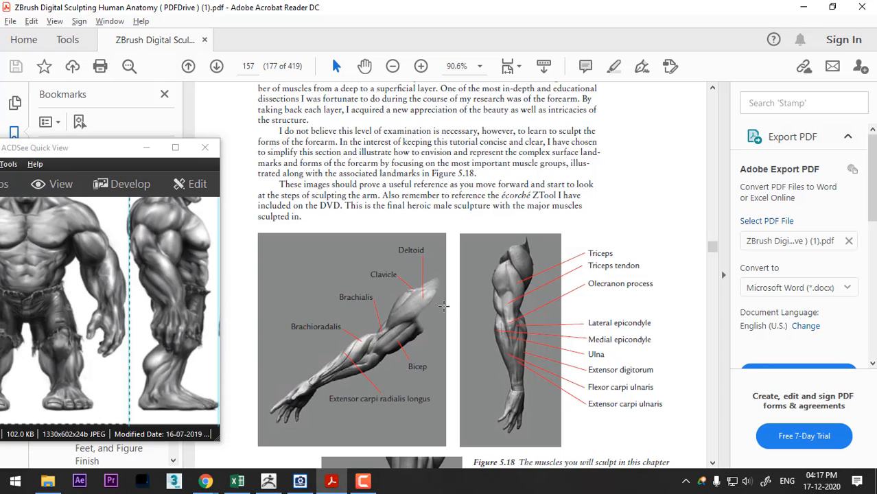
key(alt+Tab)
drag(372, 371, 417, 290)
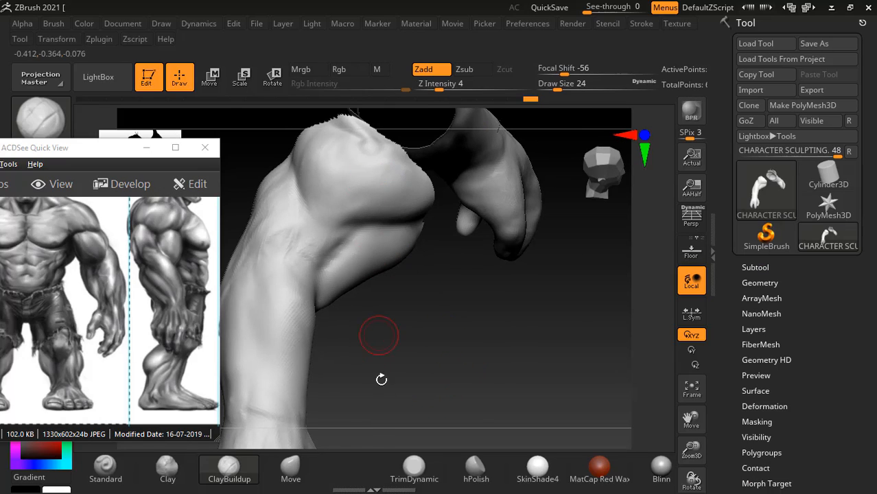
- Carve thin diagonal muscle grooves along the upper arm above the elbow with the Standard brush at Draw Size 10
click(105, 474)
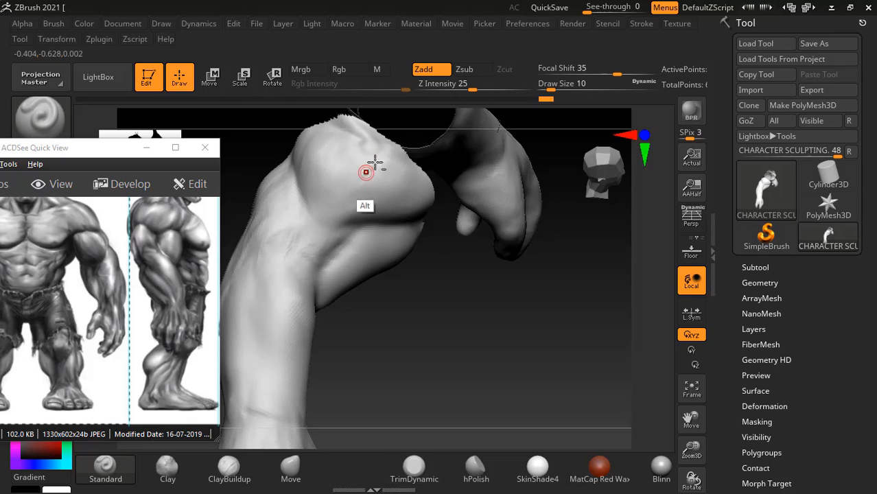
alt+drag(375, 165, 342, 199)
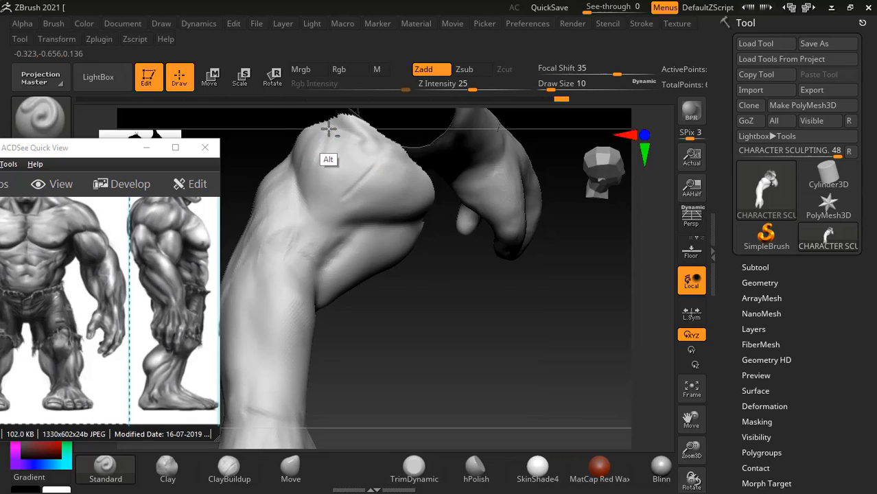
alt+right_drag(330, 127, 320, 181)
alt+drag(320, 186, 303, 243)
alt+drag(312, 196, 300, 257)
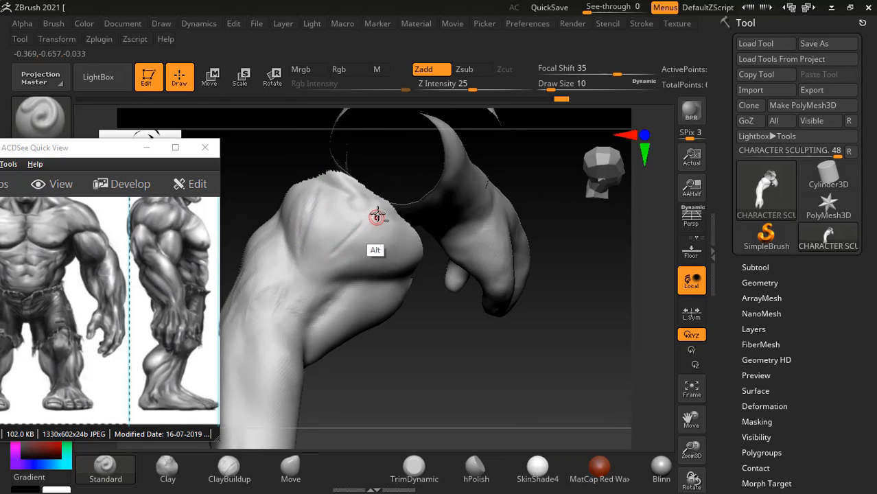
mouse_move(378, 214)
alt+mouse_down()
mouse_move(333, 263)
mouse_move(315, 266)
alt+mouse_up()
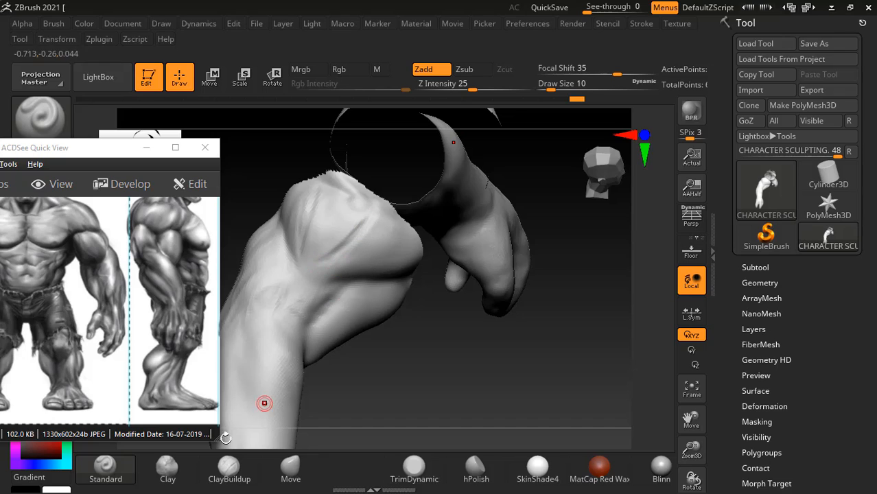
- Build up the muscle beside the new upper-arm grooves with ClayBuildup, ending at Draw Size 26, and smooth the strokes
click(226, 474)
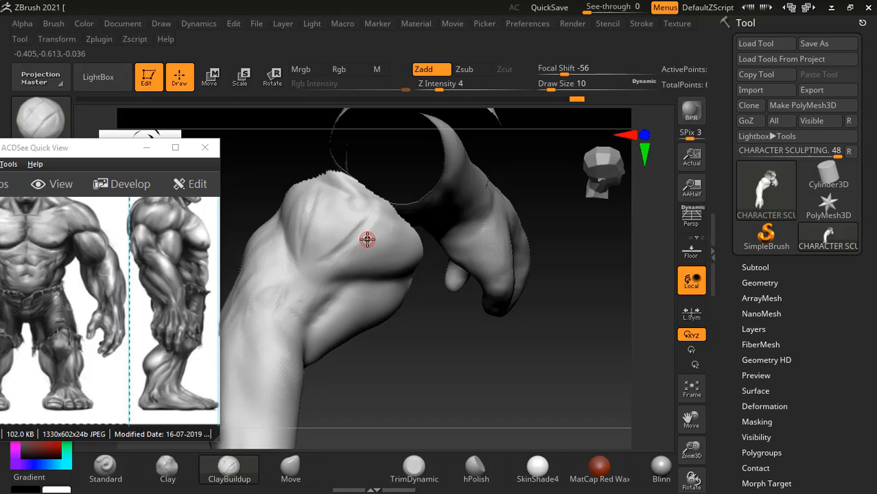
mouse_move(367, 237)
mouse_down()
mouse_move(323, 228)
mouse_move(340, 224)
mouse_move(340, 208)
mouse_move(312, 240)
mouse_move(370, 245)
mouse_up()
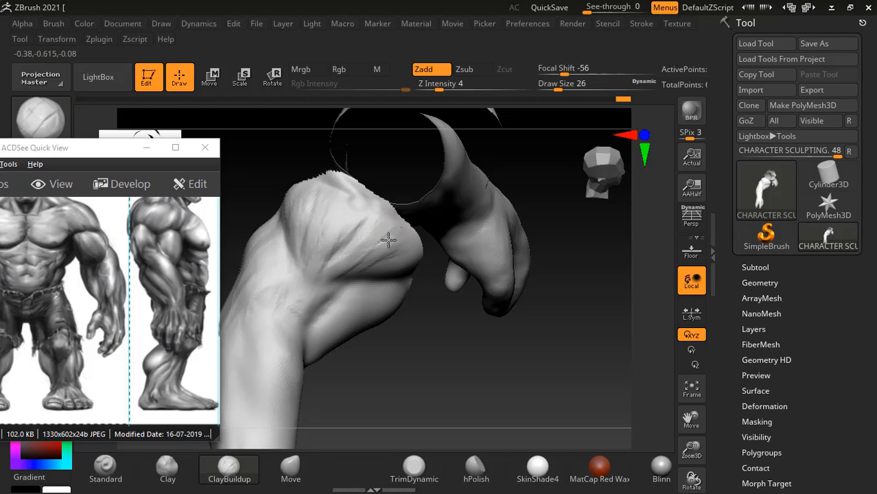
key(shift)
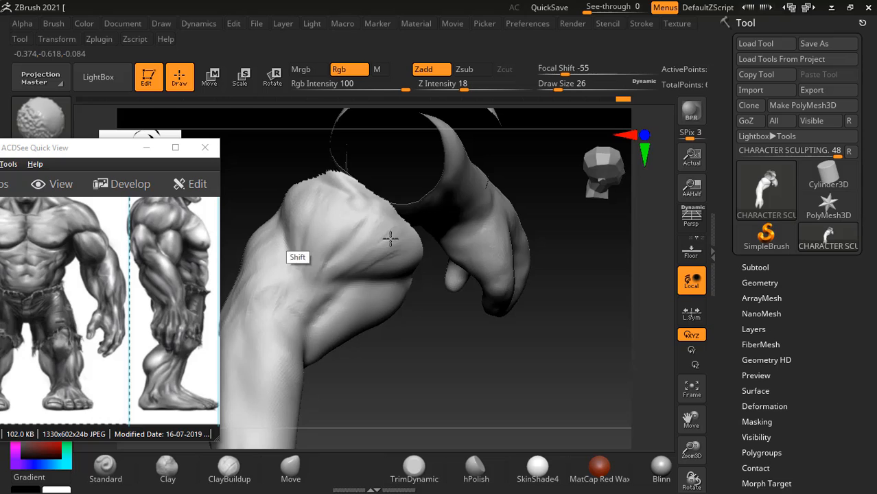
- Add ClayBuildup volume to the muscles on the other side of the elbow and smooth the transition
mouse_move(458, 356)
mouse_down()
mouse_move(497, 376)
mouse_move(496, 359)
mouse_up()
key(shift)
drag(525, 386, 549, 389)
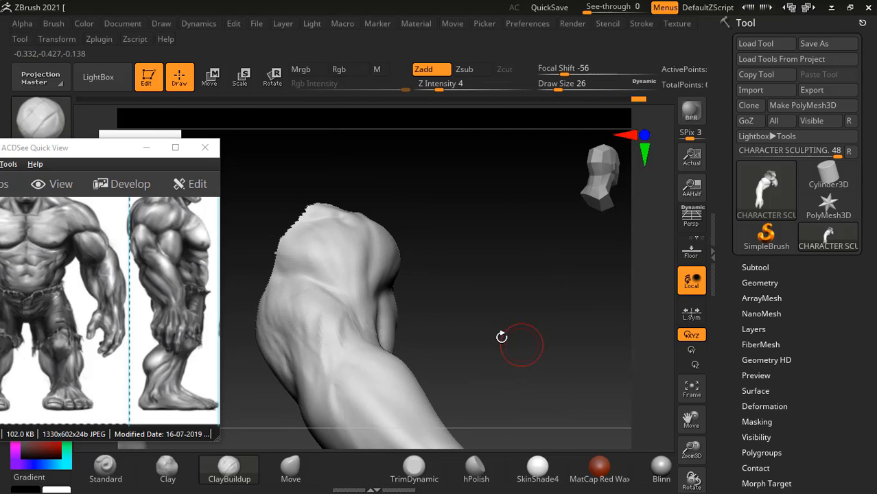
drag(453, 267, 432, 306)
mouse_move(312, 275)
mouse_down()
mouse_move(319, 287)
mouse_move(307, 264)
mouse_move(316, 269)
mouse_up()
key(shift)
mouse_move(439, 291)
mouse_down()
mouse_move(483, 311)
mouse_move(539, 318)
mouse_move(567, 357)
mouse_up()
- Carve a narrow groove into the muscle above the elbow with the Standard brush at Draw Size 10 and soften it
click(108, 472)
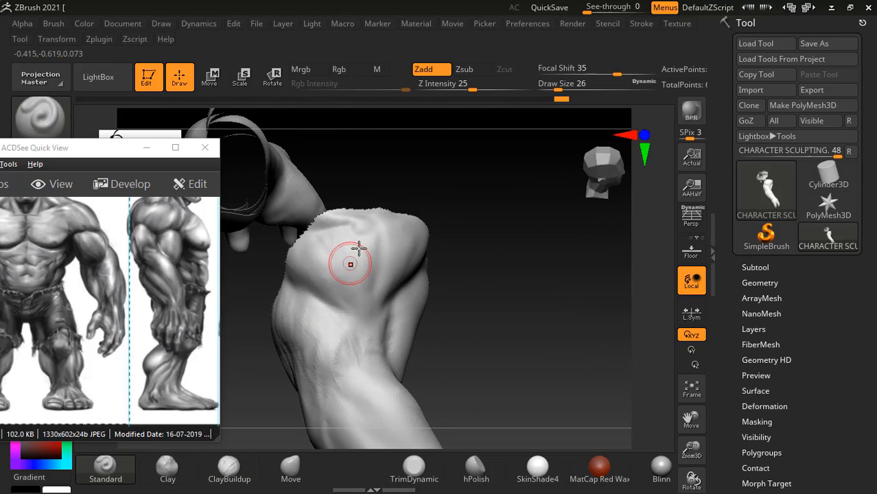
key(alt)
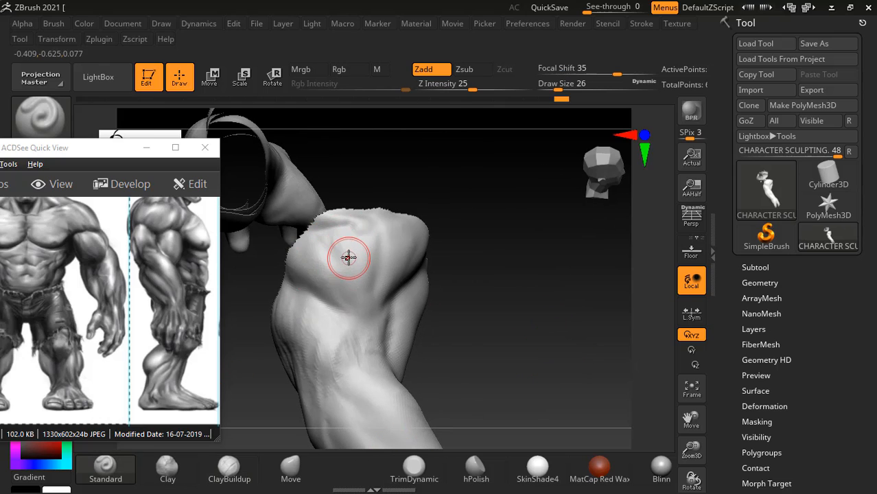
key(bracketleft)
key(bracketleft)
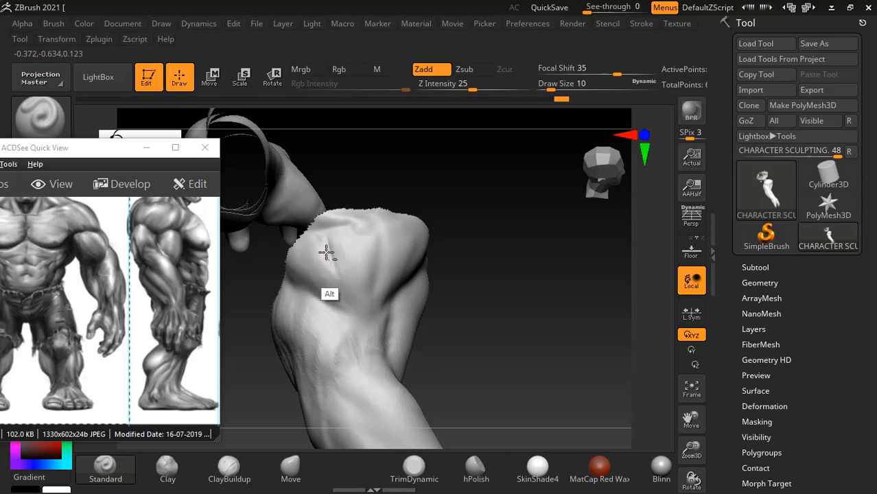
key(shift)
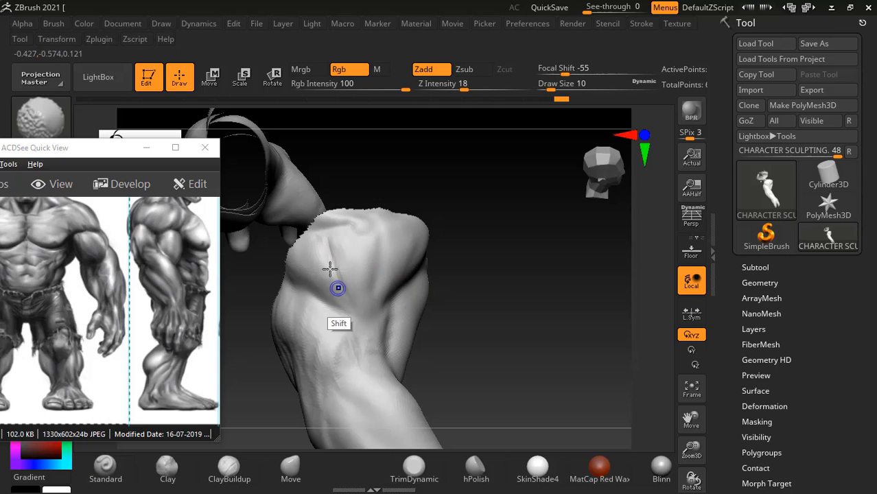
- Check the back of the arm in Figure 5.18 and carve the creases around the back of the elbow
mouse_move(448, 313)
mouse_down()
mouse_move(493, 247)
mouse_move(532, 328)
mouse_move(483, 372)
mouse_up()
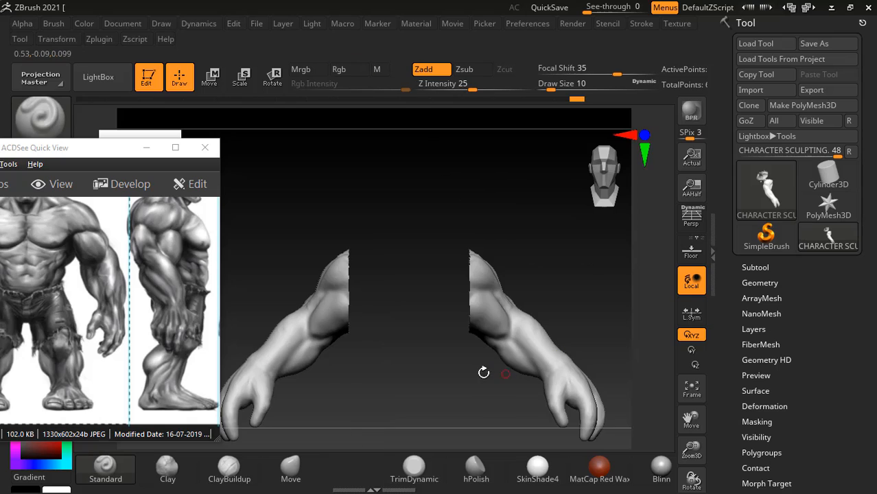
alt+drag(399, 367, 440, 334)
key(alt+Tab)
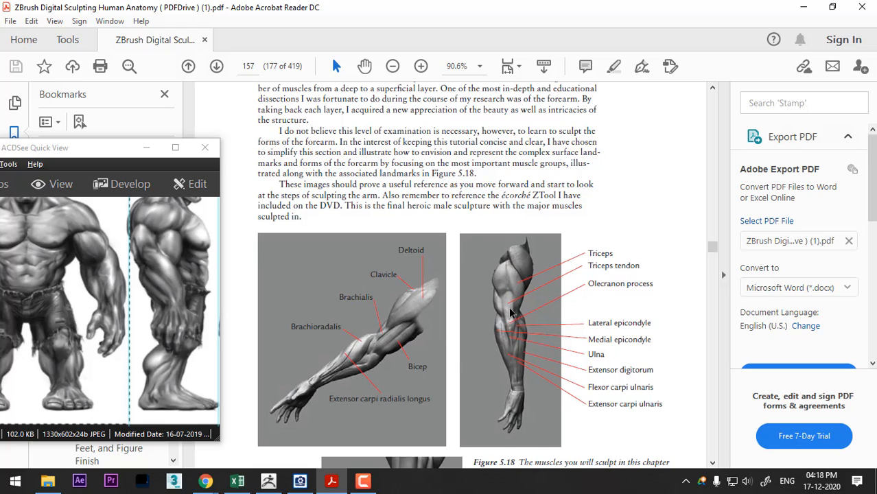
key(alt+Tab)
mouse_move(437, 365)
mouse_down()
mouse_move(583, 400)
mouse_move(518, 282)
mouse_move(593, 298)
mouse_up()
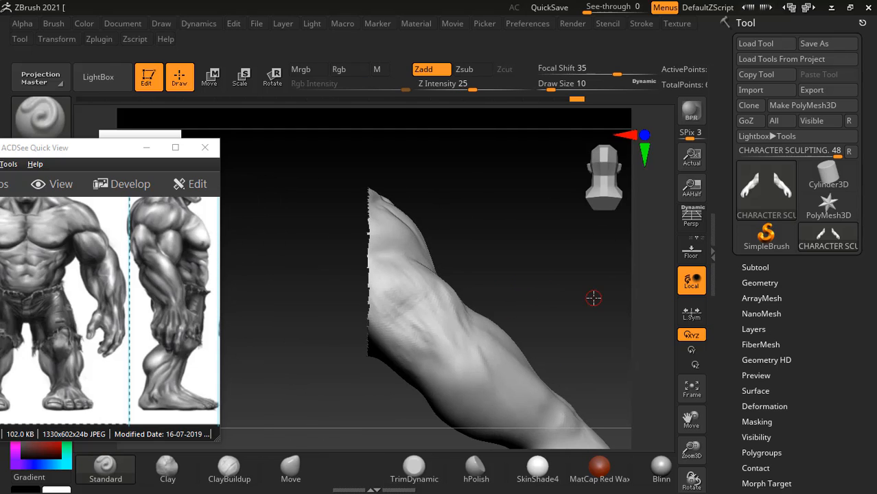
mouse_move(429, 305)
alt+mouse_down()
mouse_move(407, 317)
mouse_move(407, 333)
mouse_move(439, 383)
alt+mouse_up()
mouse_move(540, 267)
mouse_down()
mouse_move(442, 337)
mouse_move(435, 316)
mouse_move(447, 325)
mouse_move(429, 312)
mouse_move(404, 322)
mouse_up()
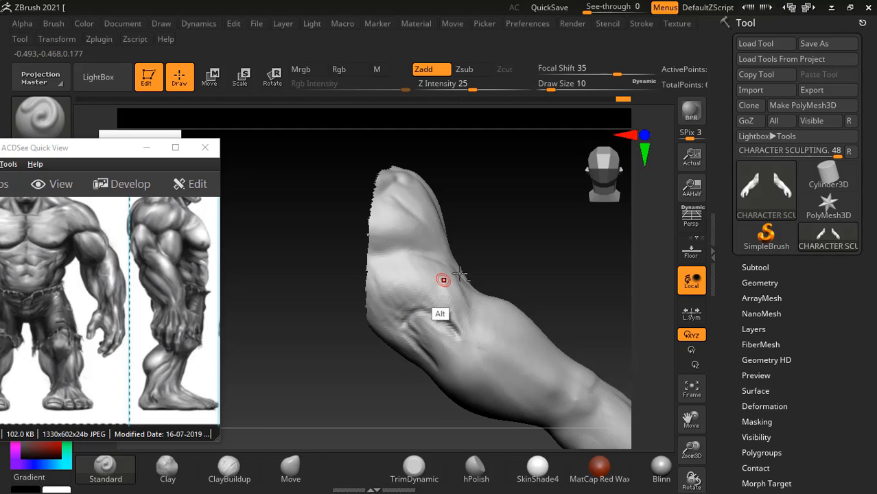
- Unhide the whole figure and carve a triceps groove down the back of the upper arm, using Figure 5.18 as reference
mouse_move(505, 269)
mouse_down()
mouse_move(526, 235)
mouse_move(511, 260)
mouse_move(515, 245)
mouse_up()
ctrl+shift+click(530, 227)
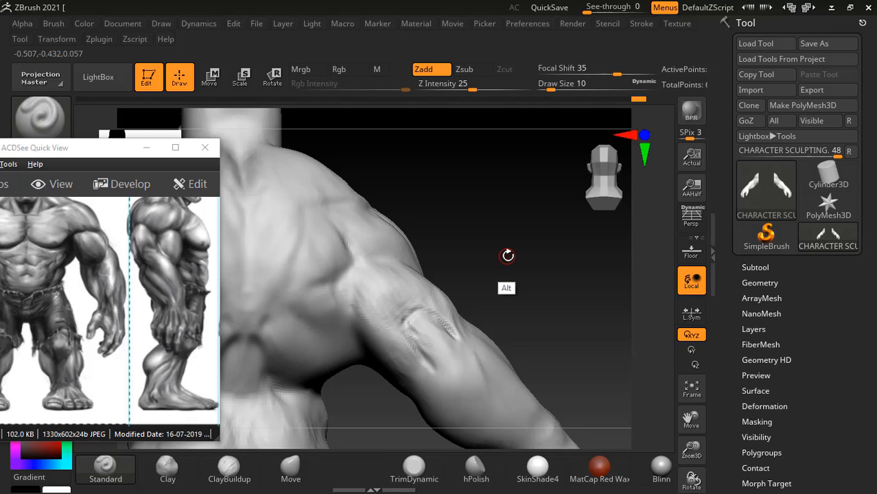
key(alt+Tab)
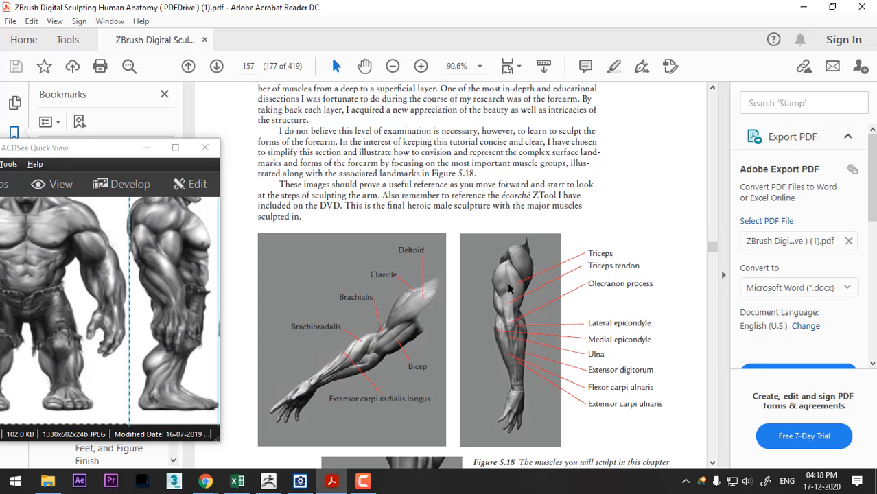
key(alt+Tab)
key(alt+Tab)
- Check the triceps tendon in Figure 5.18 and extend the carved triceps line toward the elbow
key(alt+Tab)
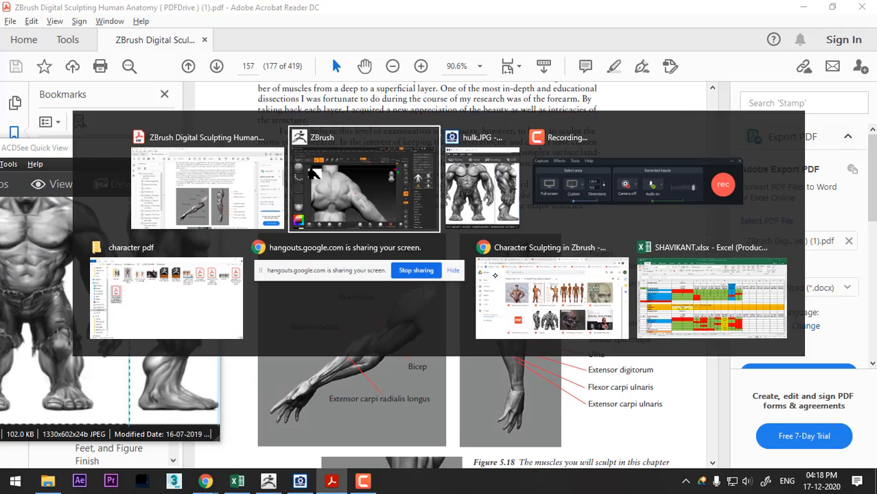
alt+drag(365, 274, 403, 323)
drag(478, 255, 489, 254)
key(alt+Tab)
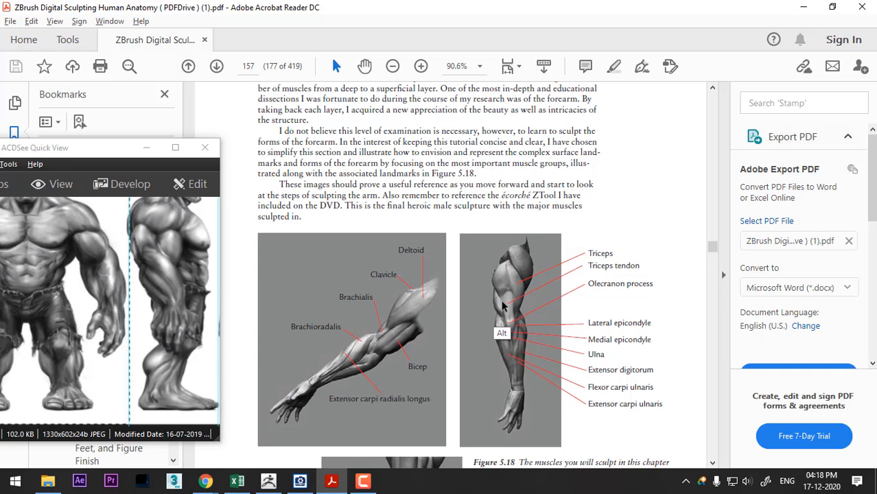
key(alt+Tab)
mouse_move(464, 304)
mouse_down()
mouse_move(470, 297)
mouse_move(427, 323)
mouse_move(382, 321)
mouse_move(386, 353)
mouse_up()
mouse_move(369, 314)
alt+mouse_down()
mouse_move(393, 354)
mouse_move(413, 365)
alt+mouse_up()
drag(493, 308, 521, 259)
- Carve grooves on both sides of the triceps tendon just above the elbow, following Figure 5.18
key(alt+Tab)
key(alt+Tab)
drag(521, 278, 499, 295)
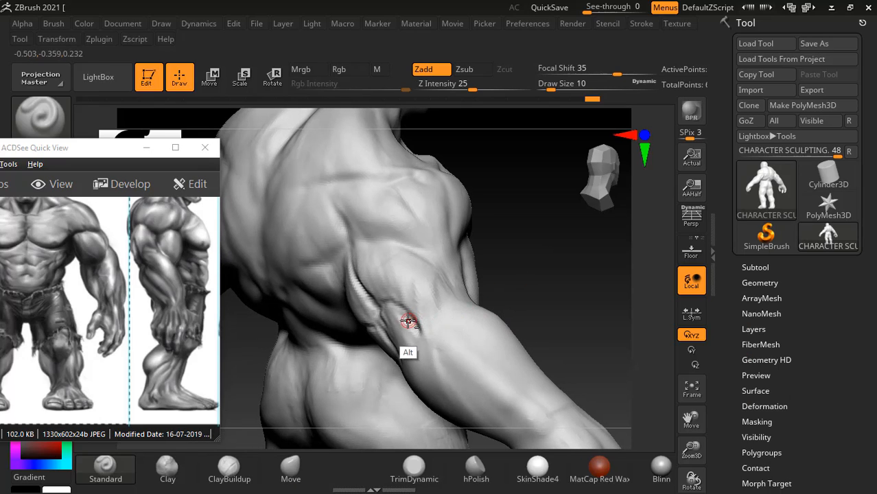
alt+drag(408, 319, 435, 344)
mouse_move(418, 257)
alt+mouse_down()
mouse_move(445, 293)
mouse_move(447, 310)
alt+mouse_up()
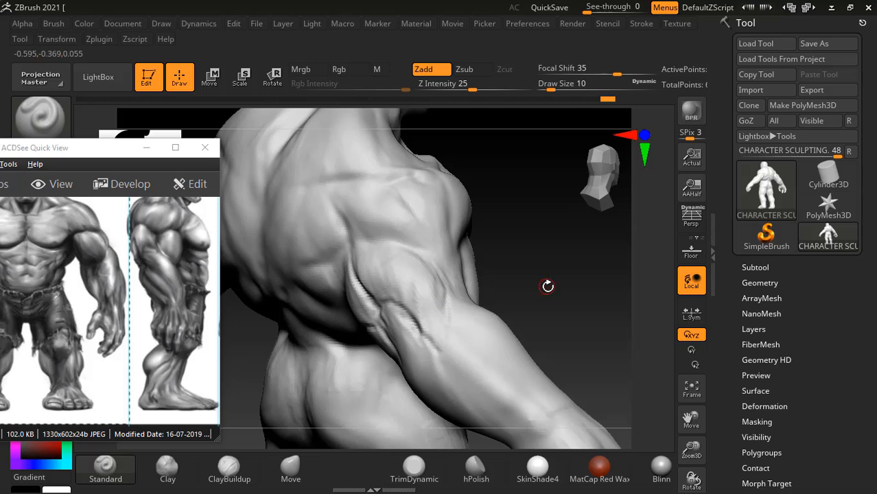
drag(547, 286, 556, 305)
- Check the elbow landmarks in Figure 5.18 and carve muscle grooves from the elbow down the back of the forearm
key(alt+Tab)
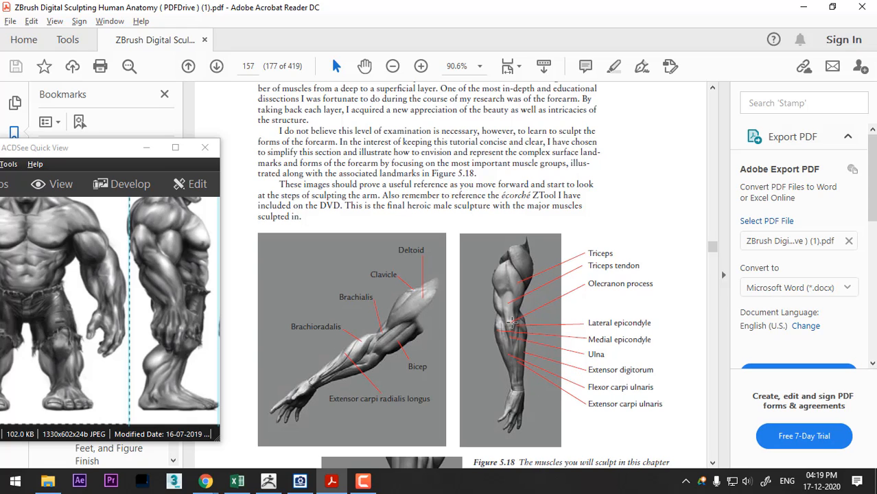
key(alt+Tab)
mouse_move(504, 306)
mouse_down()
mouse_move(519, 297)
mouse_move(525, 249)
mouse_move(450, 273)
mouse_move(486, 279)
mouse_up()
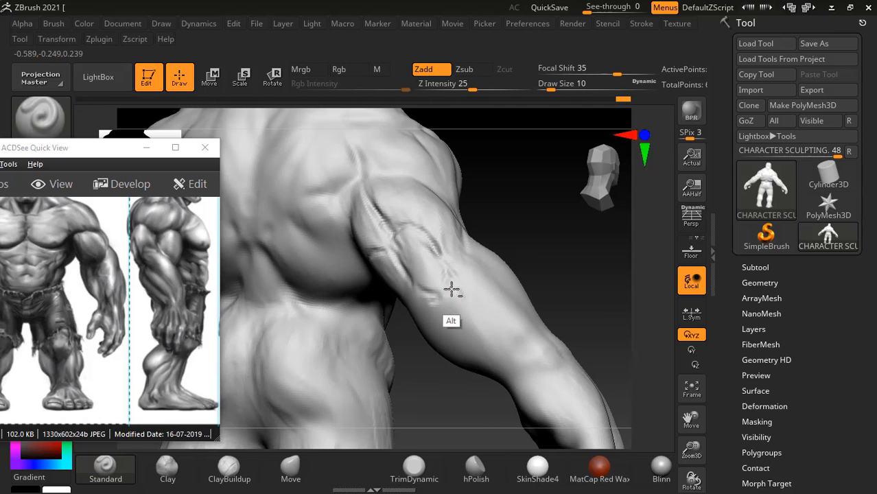
drag(530, 335, 542, 332)
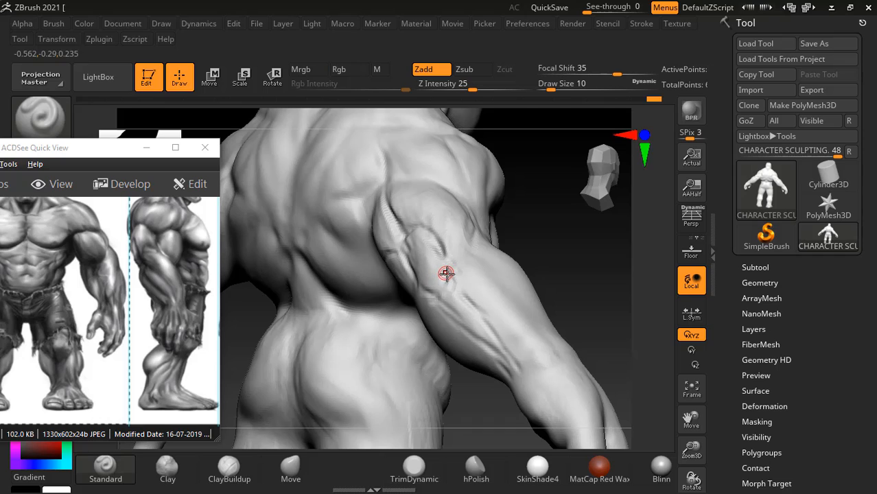
- Refine the grooves where the elbow meets the back of the forearm and smooth them with the Smooth brush
mouse_move(485, 245)
right_down()
mouse_move(452, 245)
mouse_move(452, 287)
right_up()
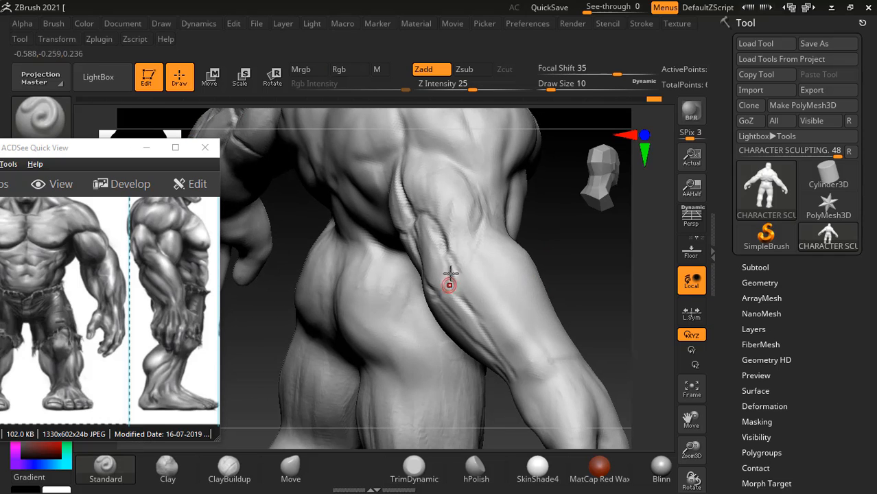
key(shift)
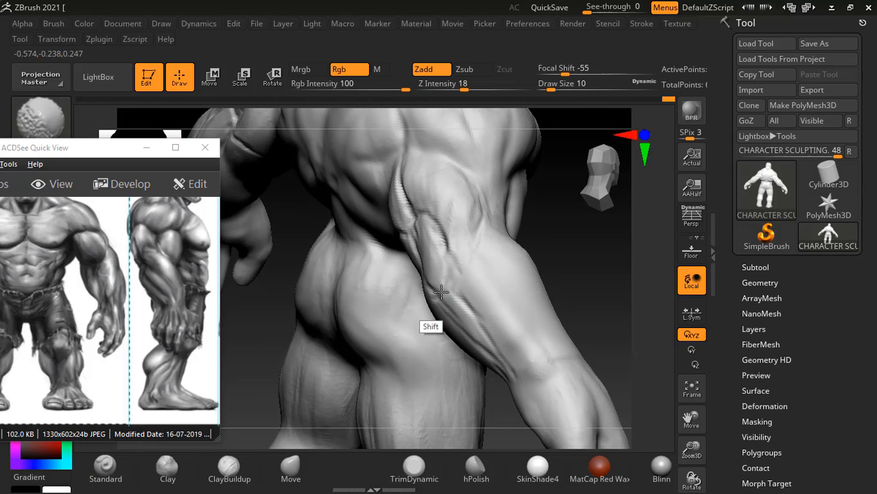
shift+drag(442, 292, 514, 345)
right_drag(539, 329, 572, 313)
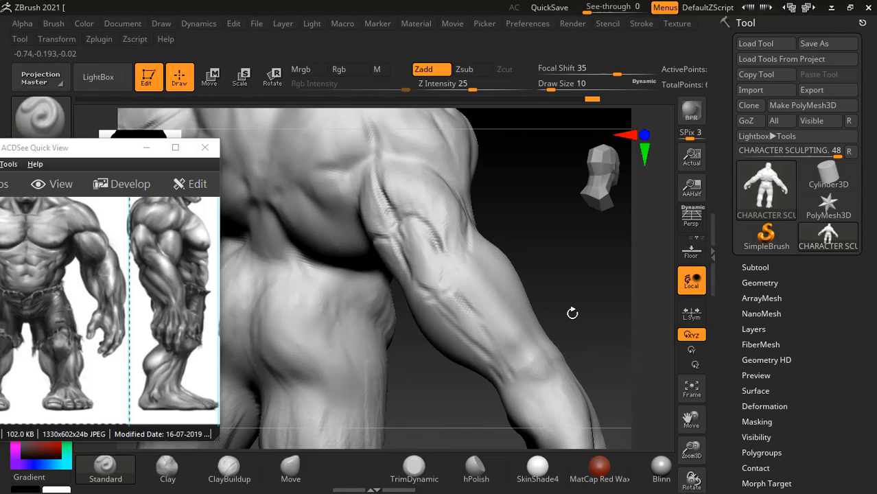
- Build up the bony elbow point on the back of the arm with the ClayBuildup brush at draw size 26
click(234, 476)
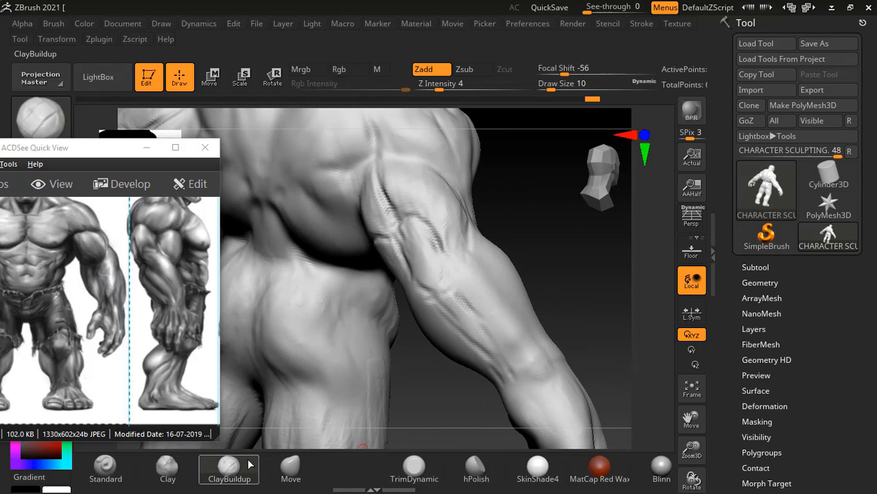
key(bracketright)
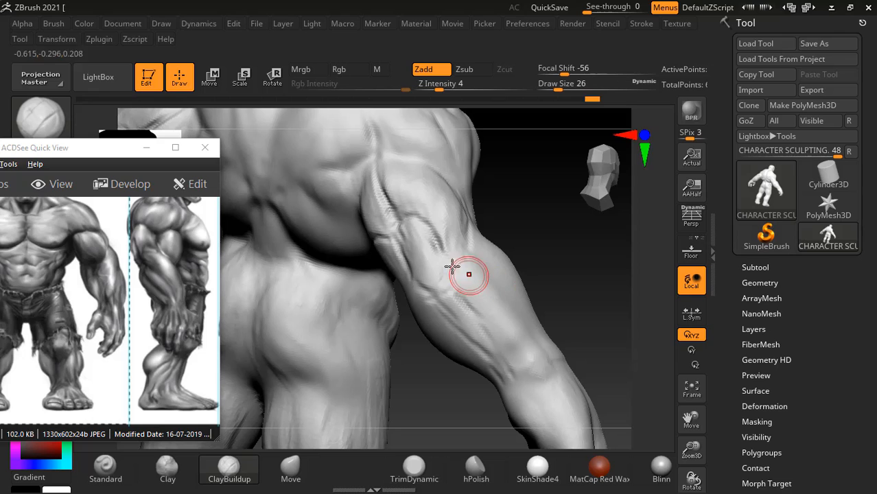
drag(417, 252, 429, 266)
shift+drag(407, 232, 445, 292)
drag(575, 263, 495, 308)
drag(566, 270, 583, 278)
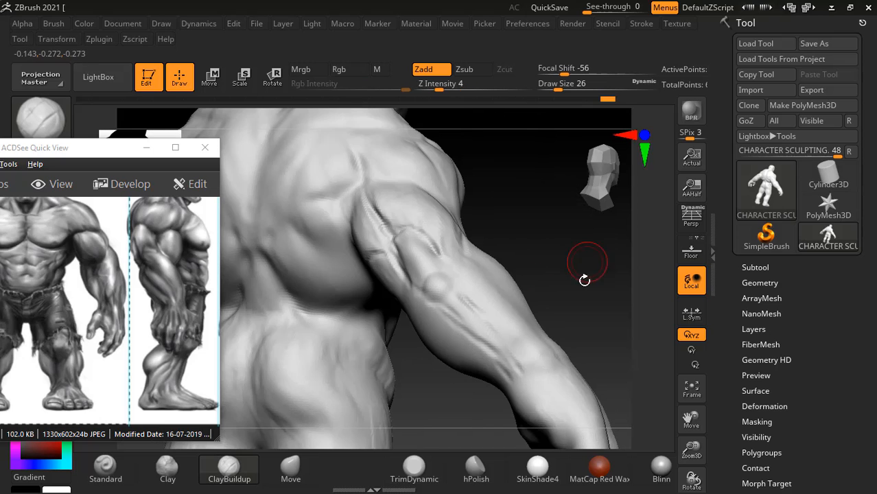
- Refine the elbow and the triceps forms just above it with ClayBuildup at draw size 18, smoothing the rough strokes
alt+drag(574, 339, 532, 293)
key(bracketleft)
key(bracketleft)
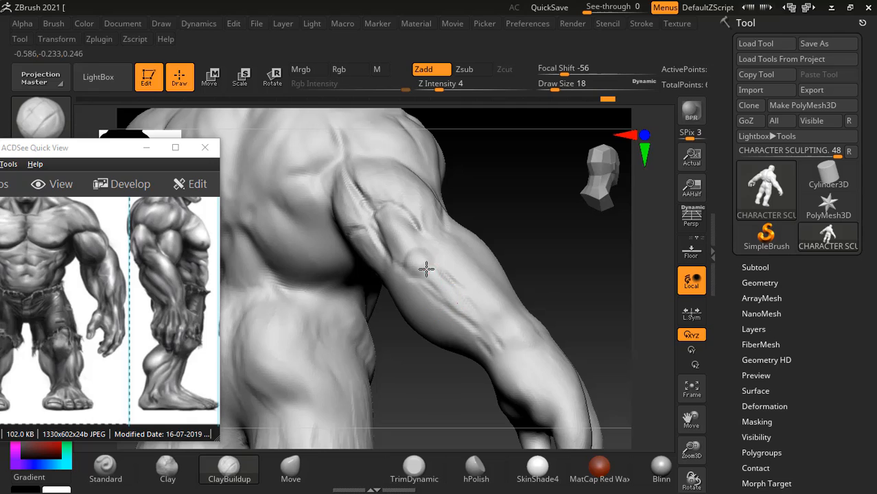
mouse_move(426, 268)
mouse_down()
mouse_move(451, 303)
mouse_move(507, 347)
mouse_move(454, 294)
mouse_move(431, 299)
mouse_move(426, 278)
mouse_up()
drag(535, 243, 568, 228)
mouse_move(379, 207)
shift+mouse_down()
mouse_move(400, 219)
mouse_move(338, 169)
mouse_move(400, 250)
shift+mouse_up()
drag(500, 231, 547, 228)
mouse_move(386, 251)
shift+mouse_down()
mouse_move(367, 259)
mouse_move(353, 239)
mouse_move(359, 229)
shift+mouse_up()
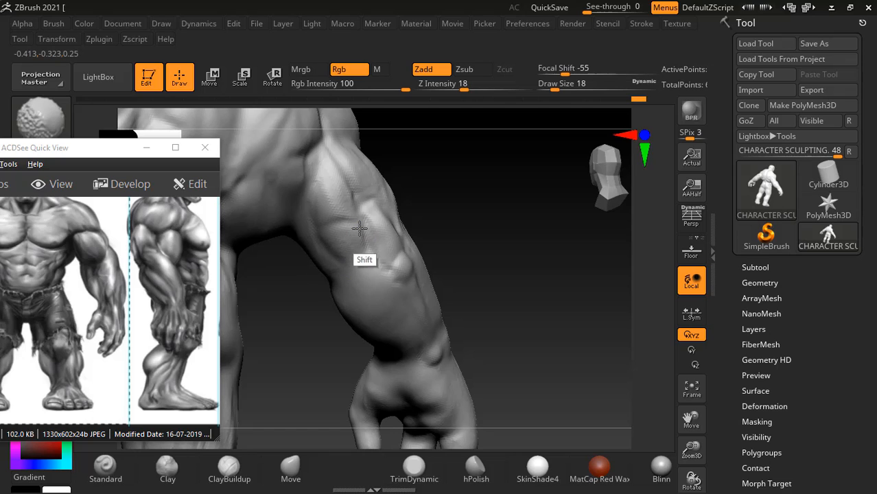
- Carve the muscle separation above the elbow with ClayBuildup, checking the arm's form from several angles
drag(505, 202, 497, 236)
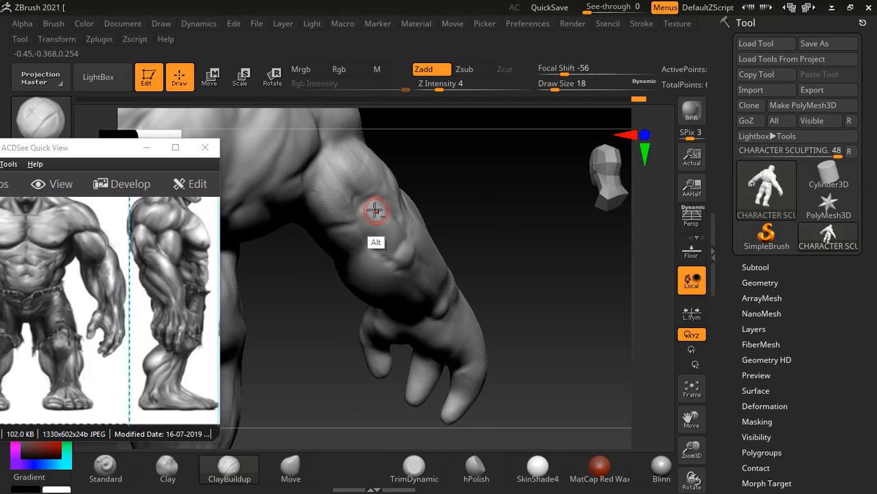
drag(469, 199, 481, 188)
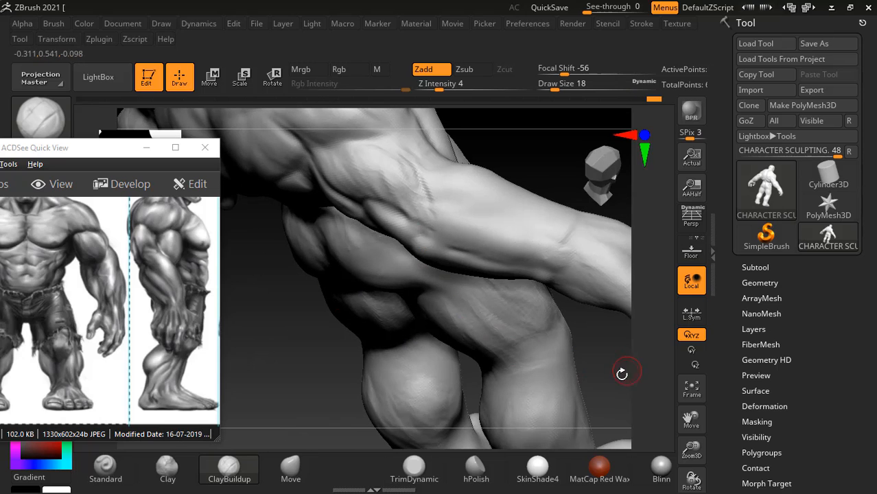
drag(621, 373, 594, 364)
drag(458, 295, 462, 310)
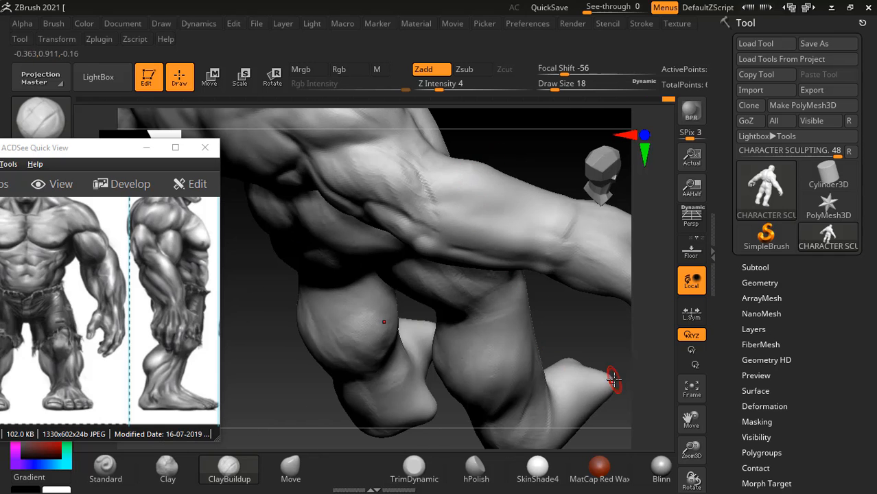
drag(622, 344, 395, 256)
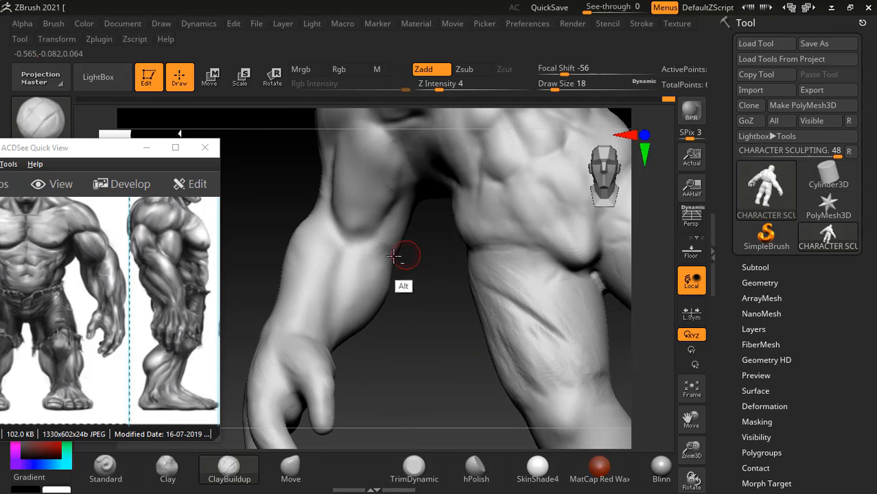
- Check the elbow and forearm muscles in Figure 5.18 and carve the grooves along the outer elbow and forearm with the Standard brush
key(alt+Tab)
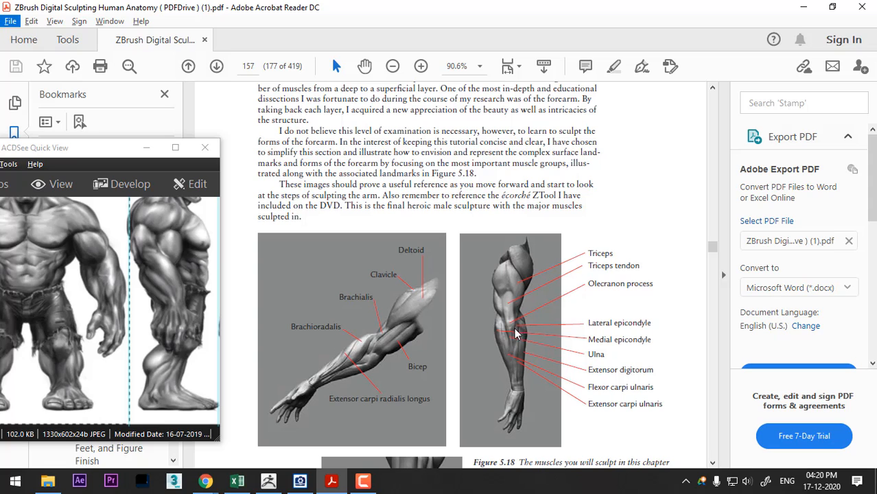
key(alt+Tab)
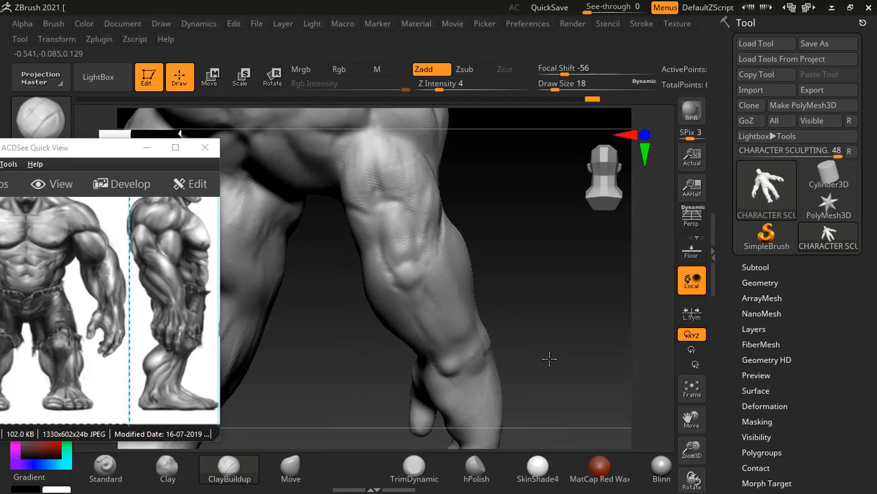
mouse_move(549, 357)
mouse_down()
mouse_move(579, 308)
mouse_move(564, 295)
mouse_up()
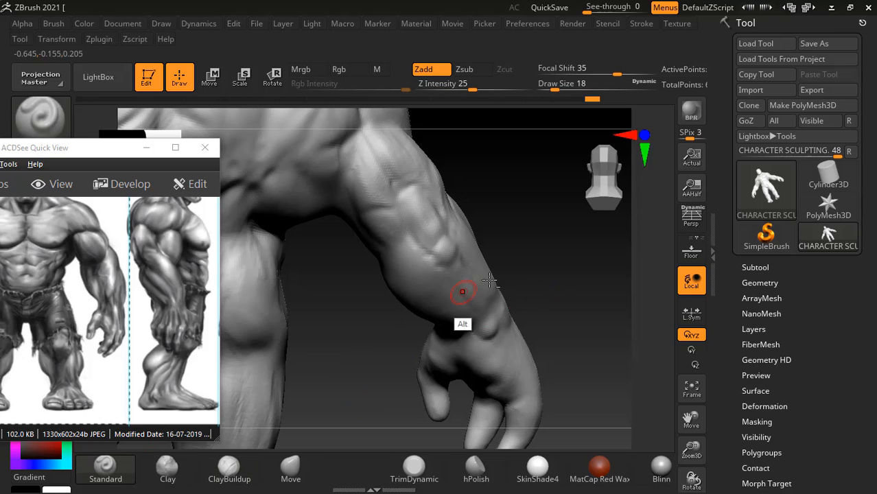
key(alt+Tab)
key(alt+Tab)
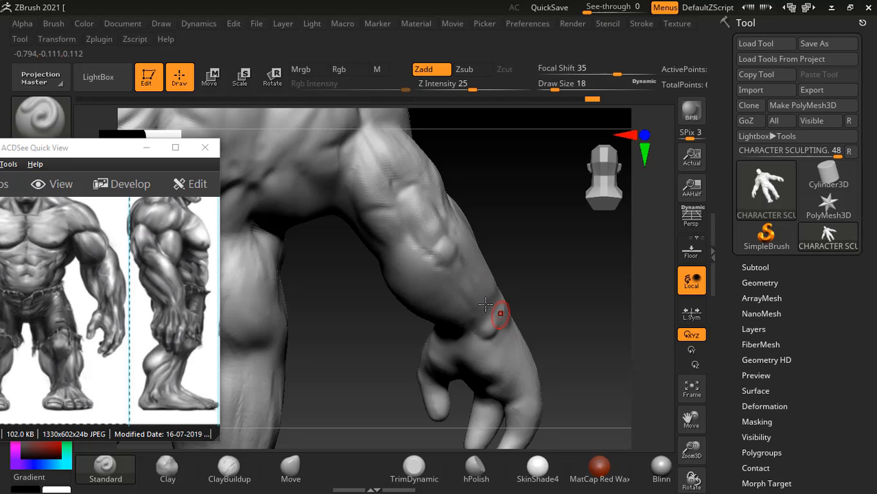
alt+drag(396, 256, 434, 264)
drag(518, 225, 480, 211)
drag(530, 199, 501, 202)
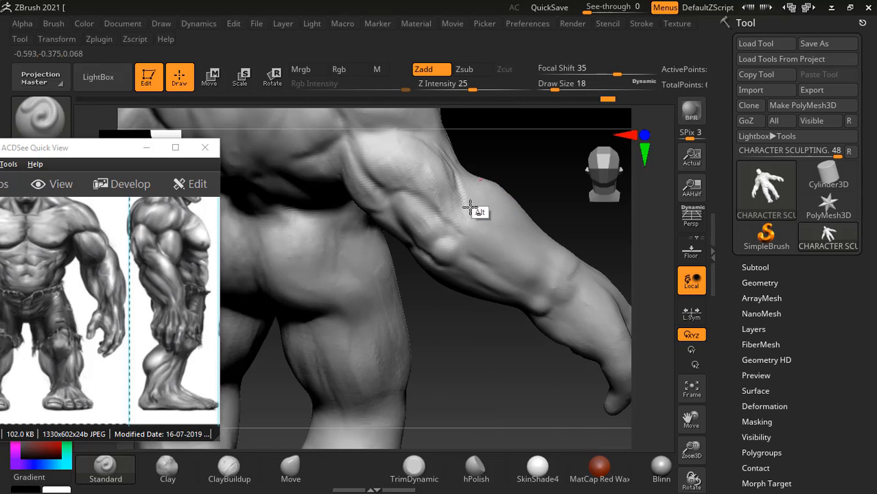
mouse_move(511, 164)
mouse_down()
mouse_move(482, 169)
mouse_move(481, 154)
mouse_move(478, 203)
mouse_move(469, 170)
mouse_move(482, 184)
mouse_move(485, 161)
mouse_up()
- Refine the inner forearm mass just below the elbow with the Standard brush and smooth its surface
mouse_move(406, 337)
mouse_down()
mouse_move(407, 316)
mouse_move(514, 153)
mouse_up()
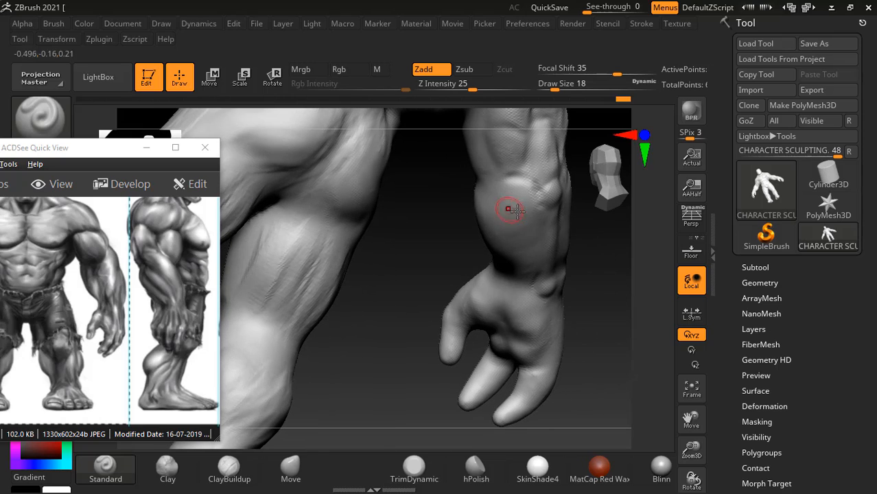
key(shift)
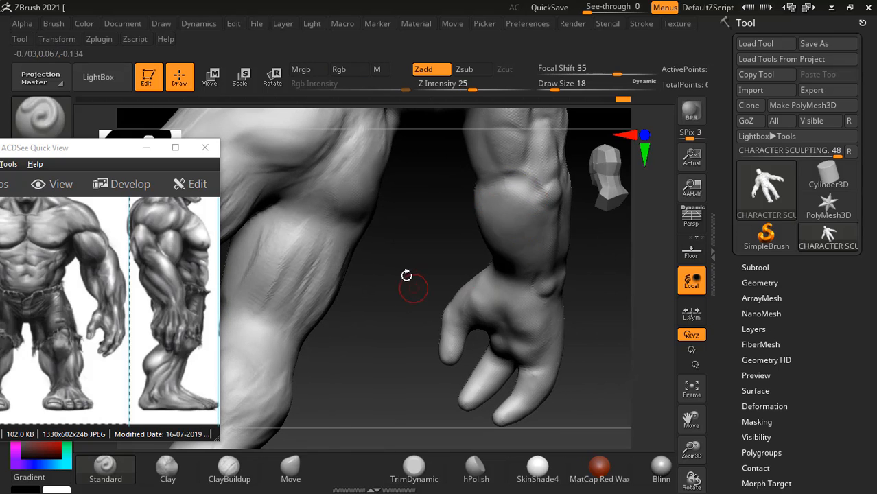
mouse_move(407, 278)
mouse_down()
mouse_move(431, 274)
mouse_move(384, 294)
mouse_move(454, 237)
mouse_up()
key(shift)
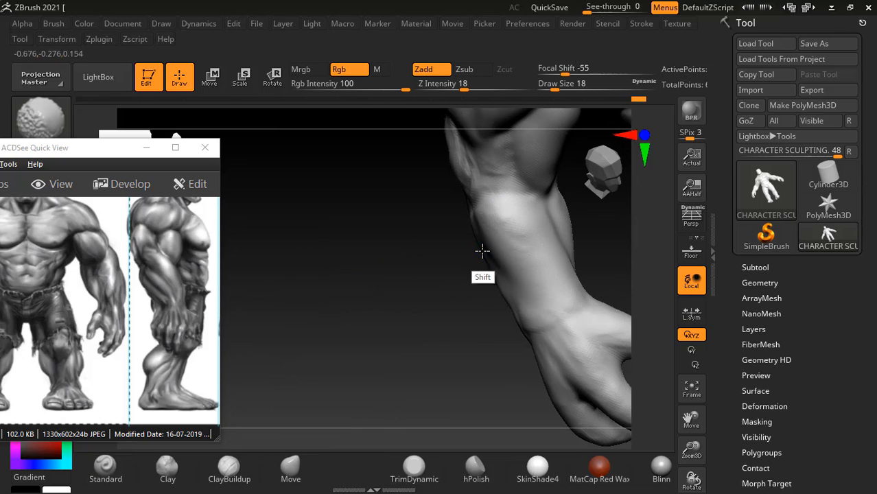
mouse_move(480, 319)
mouse_down()
mouse_move(440, 323)
mouse_move(439, 349)
mouse_move(415, 349)
mouse_move(501, 325)
mouse_move(480, 357)
mouse_move(492, 376)
mouse_move(342, 274)
mouse_move(354, 287)
mouse_up()
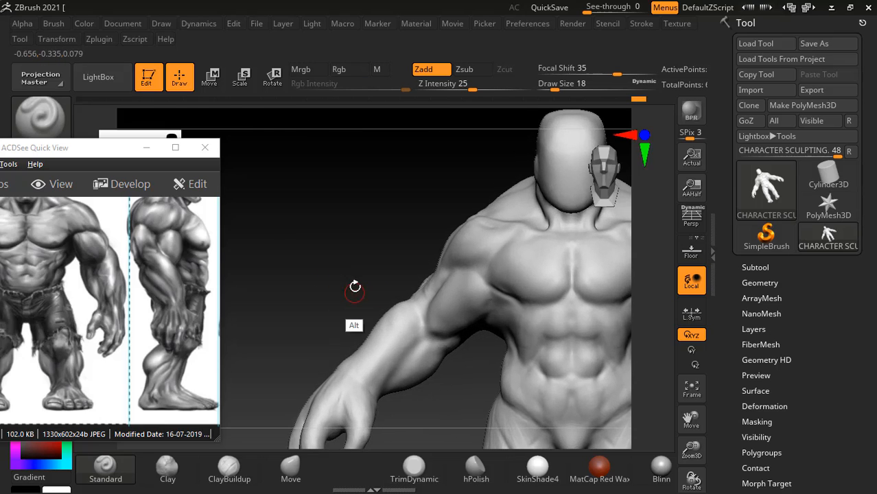
- Examine the upper-arm illustrations in the anatomy book, from Figure 5.18 to the biceps inclination in Figure 5.21
key(alt+Tab)
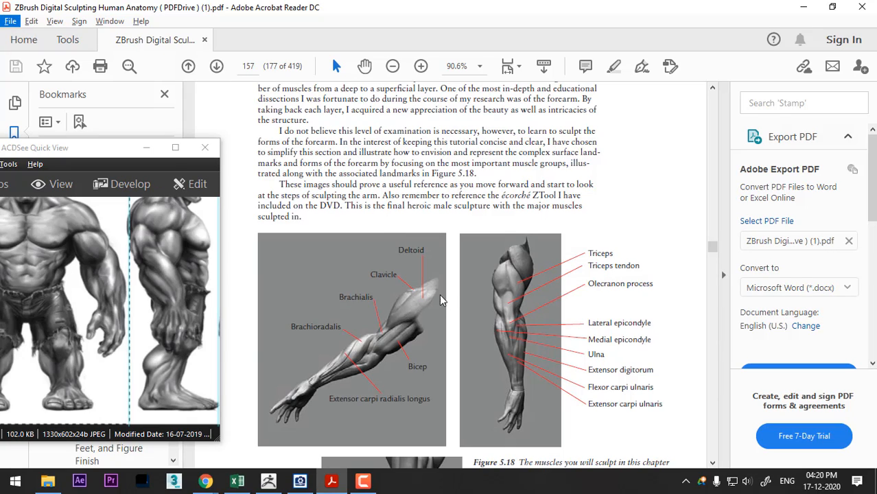
drag(592, 266, 619, 192)
scroll(619, 187, down, 1)
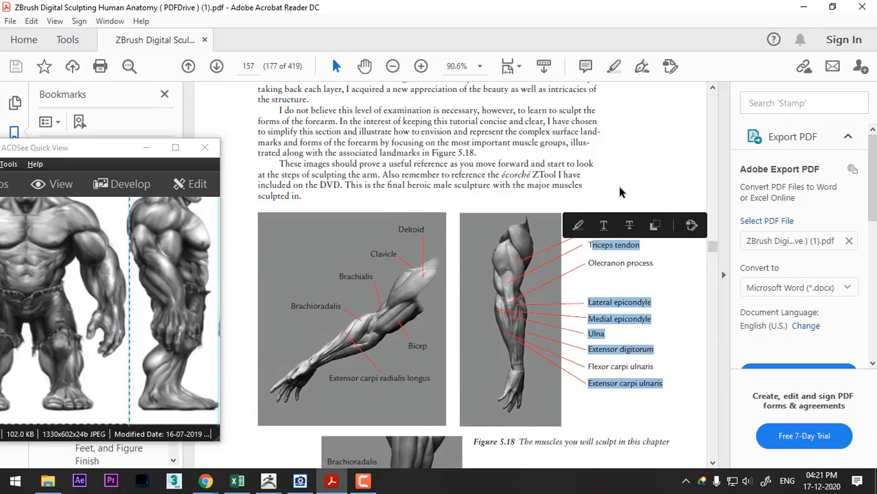
scroll(620, 192, down, 10)
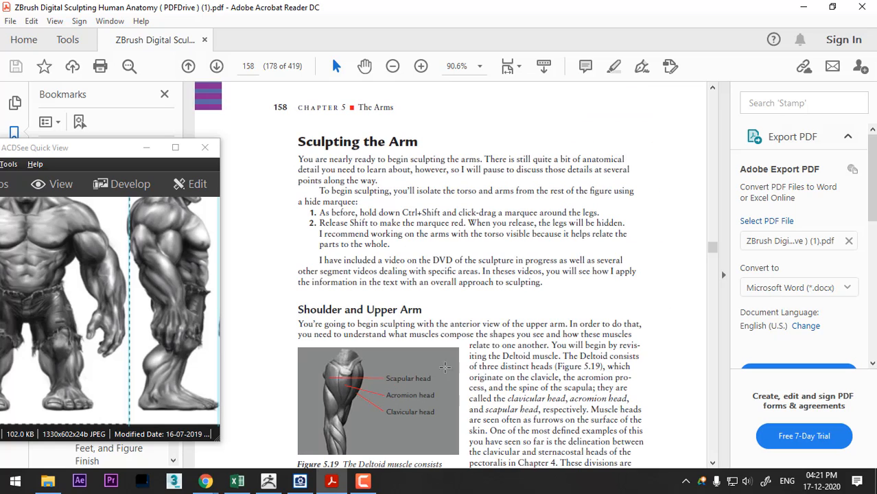
scroll(472, 324, down, 1)
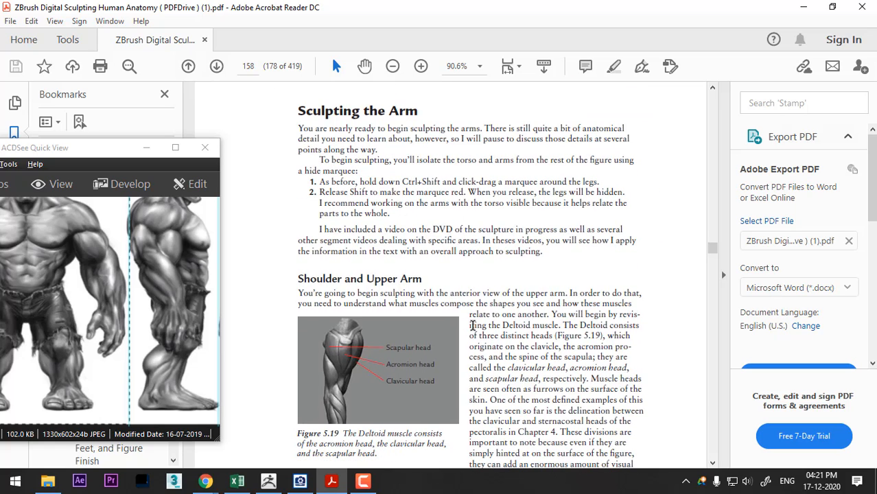
scroll(472, 324, down, 10)
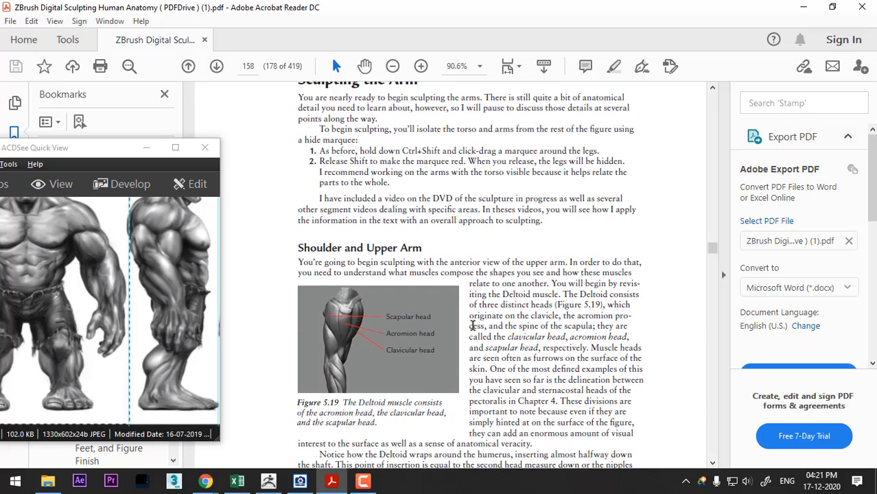
scroll(471, 324, down, 1)
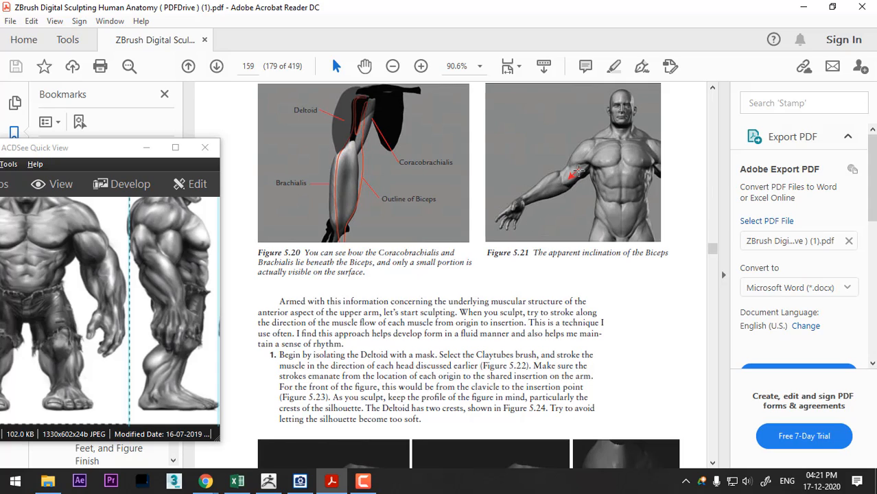
key(alt+Tab)
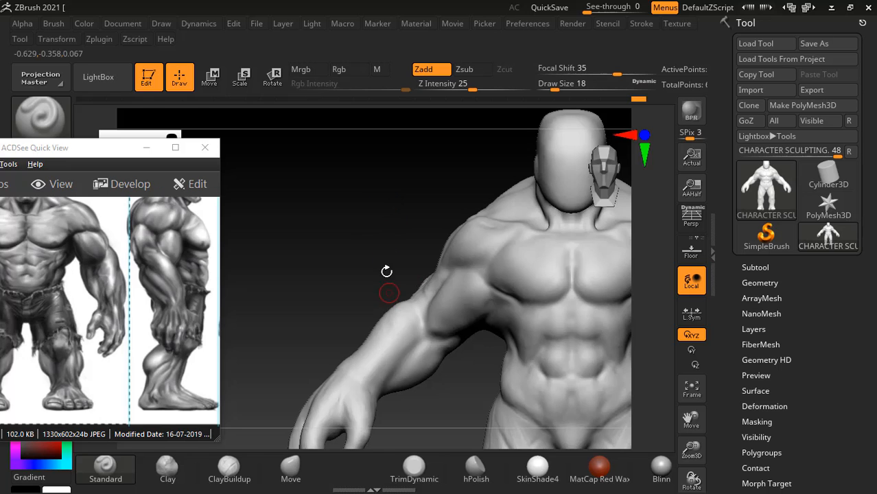
- Sculpt the upper end of the biceps where it tucks under the deltoid and chest, and smooth the transition
mouse_move(354, 240)
mouse_down()
mouse_move(370, 240)
mouse_move(344, 207)
mouse_up()
mouse_move(482, 258)
alt+mouse_down()
mouse_move(517, 264)
mouse_move(527, 293)
mouse_move(528, 277)
mouse_move(501, 262)
mouse_move(528, 284)
alt+mouse_up()
key(shift)
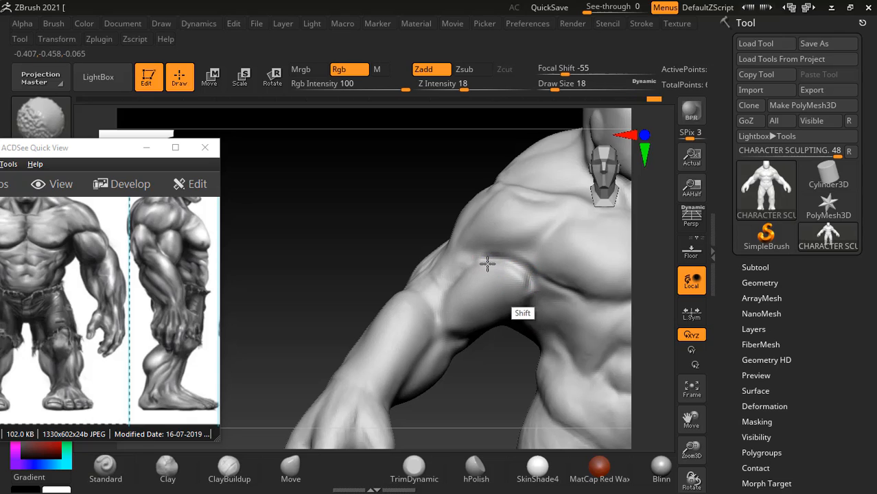
shift+drag(487, 263, 535, 277)
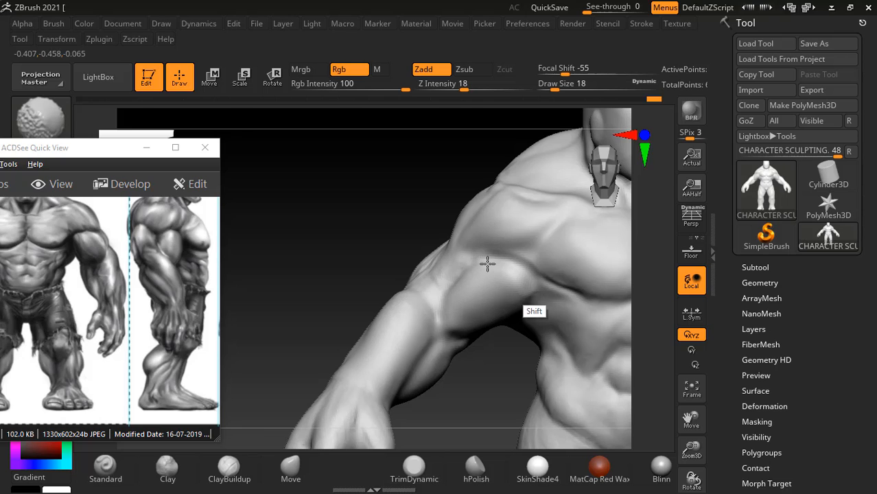
mouse_move(555, 228)
alt+mouse_down()
mouse_move(508, 260)
mouse_move(539, 237)
alt+mouse_up()
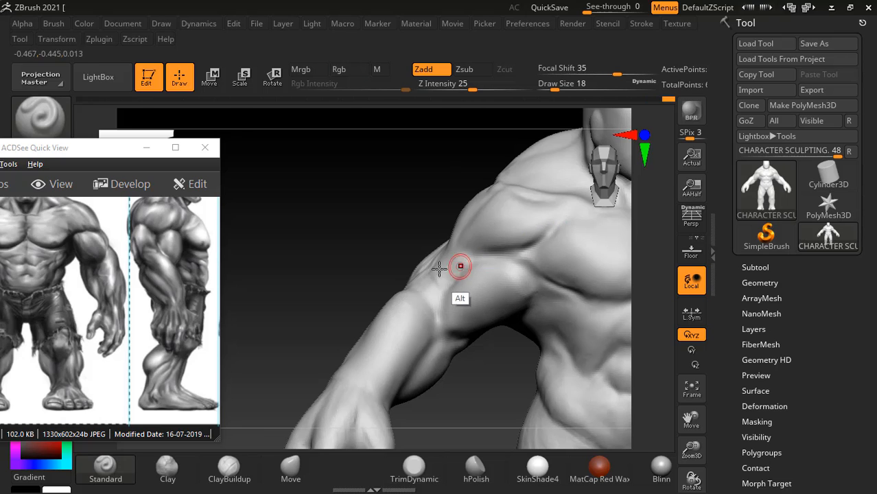
- Carve the biceps' outer edge below the deltoid with the Standard brush and soften it with smoothing
drag(306, 221, 401, 212)
drag(639, 395, 640, 396)
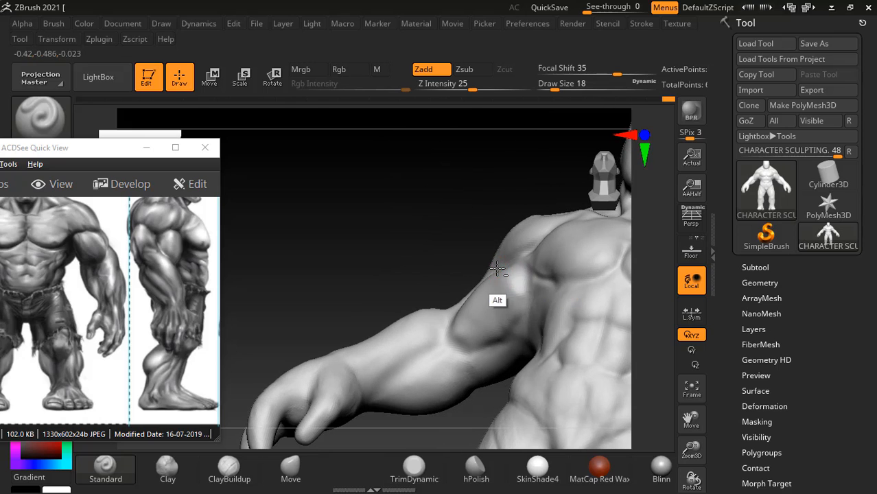
key(shift)
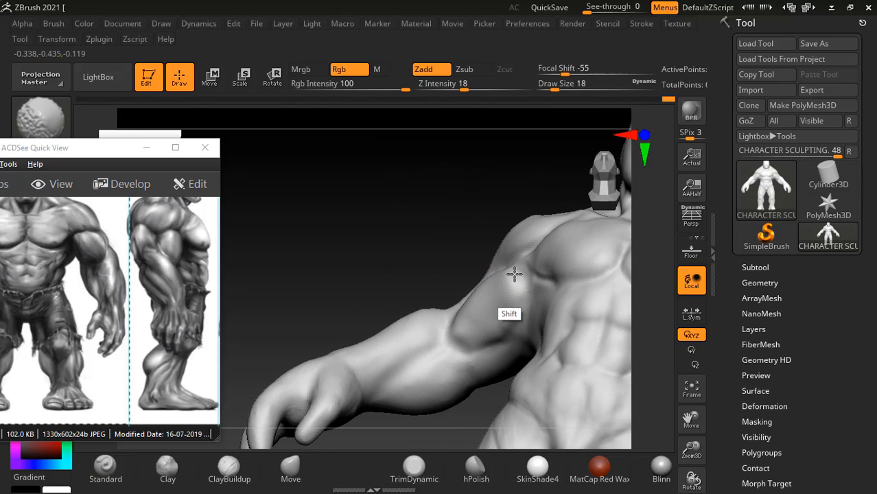
drag(466, 264, 445, 284)
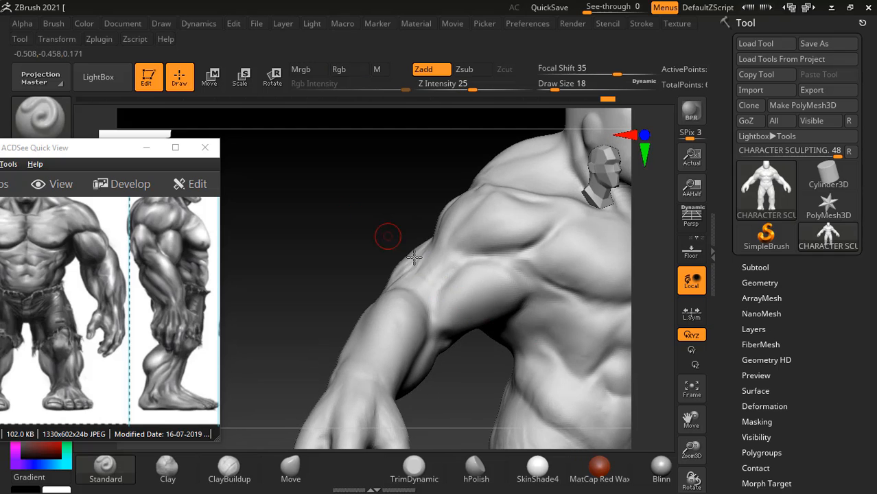
key(shift)
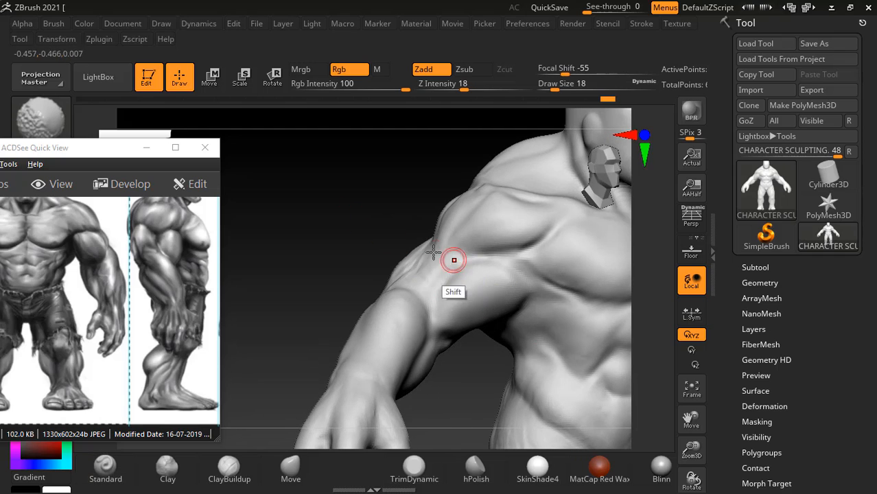
drag(398, 205, 362, 208)
- Deepen the groove between the deltoid and the biceps toward the armpit, enlarging the Standard brush to draw size 30
mouse_move(550, 224)
alt+mouse_down()
mouse_move(516, 251)
mouse_move(537, 291)
alt+mouse_up()
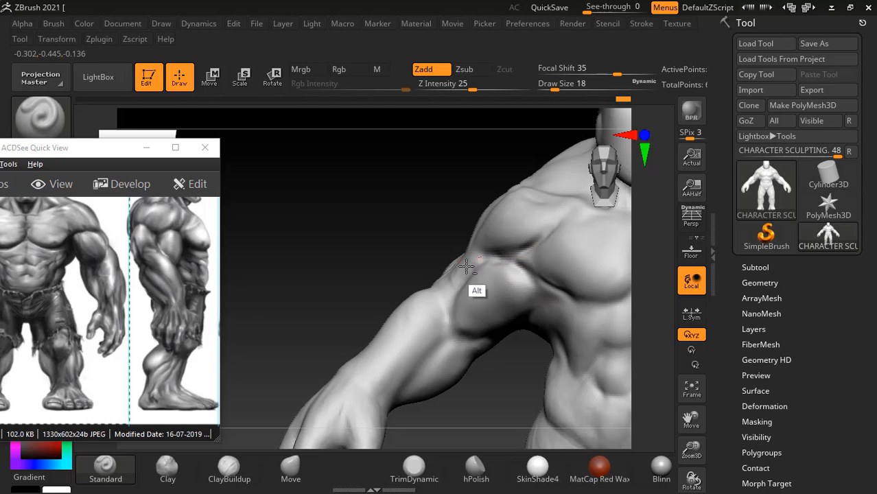
mouse_move(479, 261)
alt+mouse_down()
mouse_move(524, 266)
mouse_move(468, 272)
alt+mouse_up()
drag(353, 242, 401, 254)
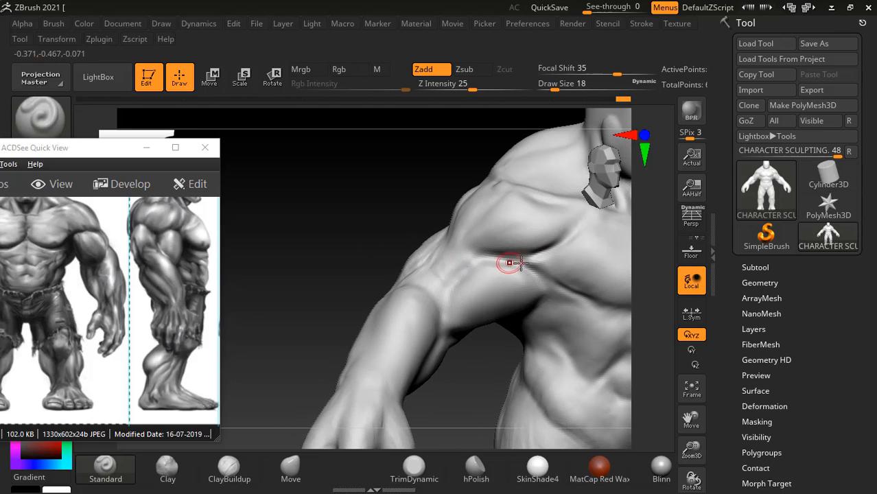
key(shift)
shift+drag(532, 256, 527, 266)
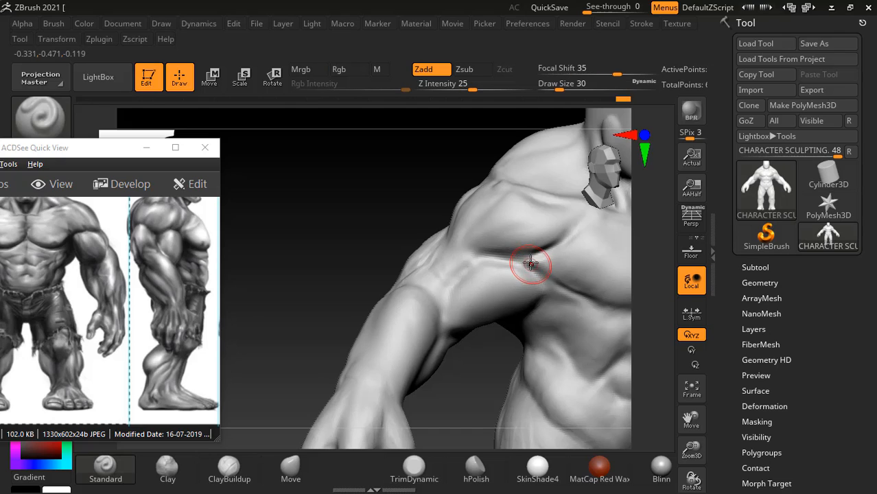
- Smooth the groove between the deltoid and biceps, and build up the front of the deltoid above it with the ClayBuildup brush
key(shift)
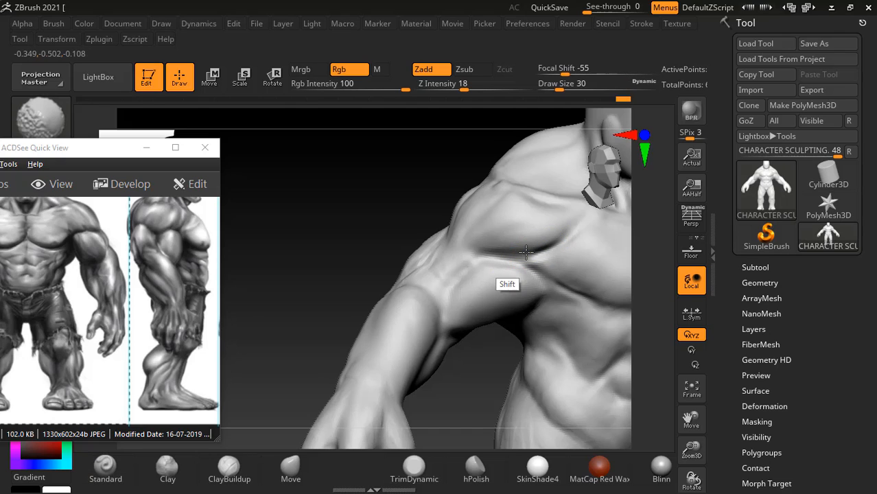
click(229, 469)
drag(312, 350, 299, 251)
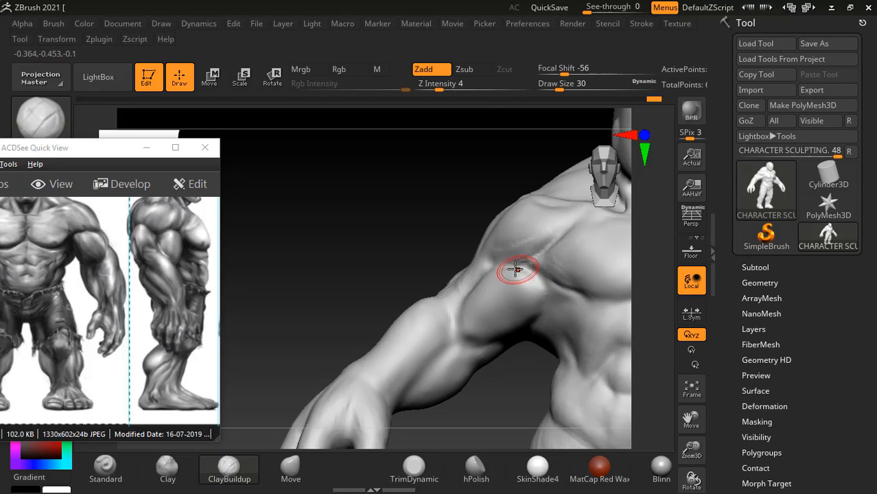
key(shift)
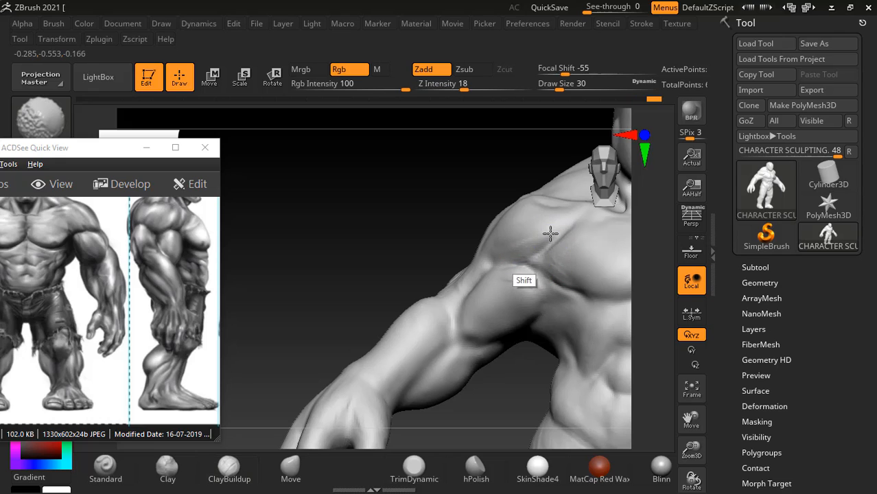
shift+drag(550, 233, 474, 284)
drag(345, 212, 416, 213)
mouse_move(511, 272)
shift+mouse_down()
mouse_move(511, 241)
mouse_move(524, 225)
shift+mouse_up()
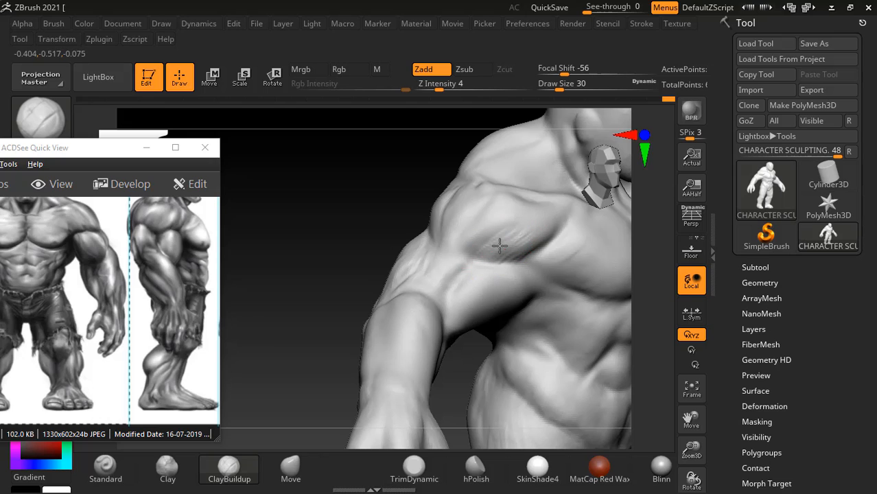
- Smooth the fresh clay strokes on the front deltoid so they blend toward the chest
key(shift)
key(shift)
key(shift)
key(shift)
key(shift)
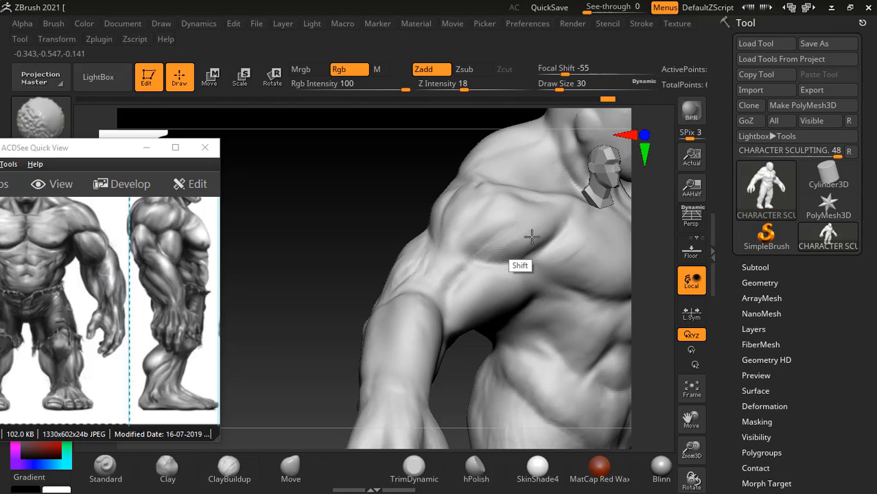
click(340, 180)
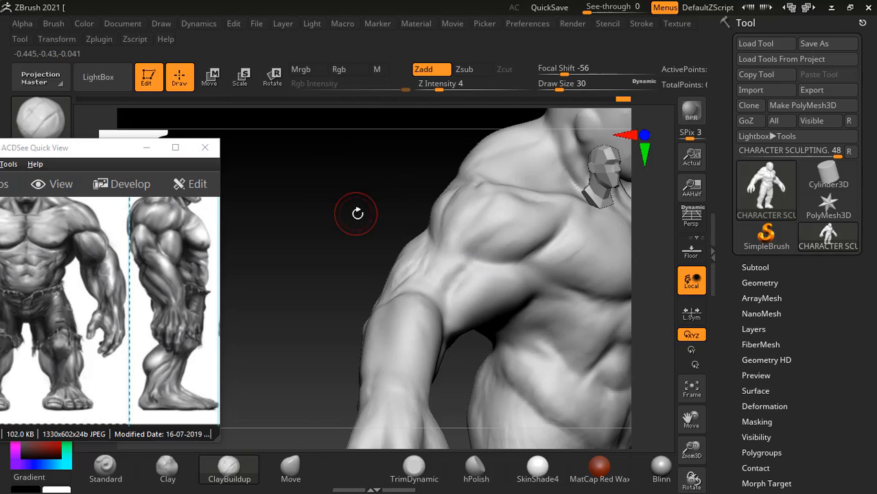
mouse_move(358, 210)
mouse_down()
mouse_move(365, 184)
mouse_move(388, 205)
mouse_move(363, 204)
mouse_up()
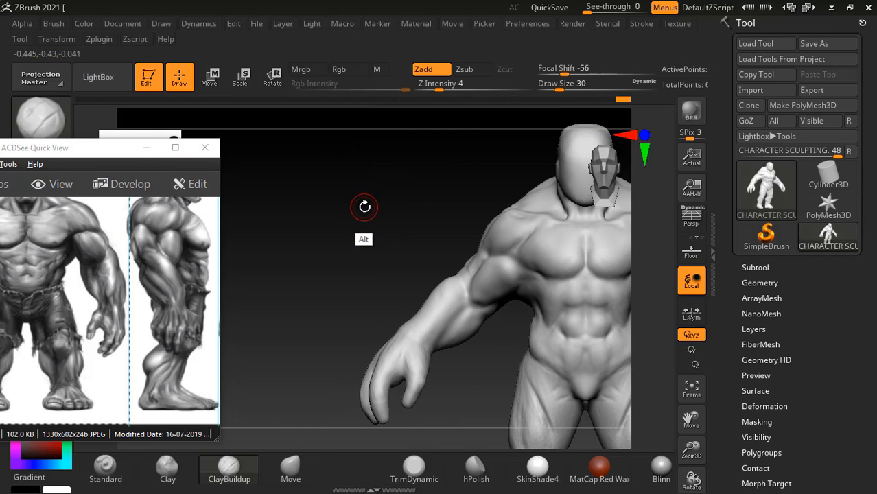
- Switch to the anatomy book, study the deltoid flow and silhouette crests in Figures 5.23 and 5.24, and bring the Hulk reference's upper body into view
key(alt+Tab)
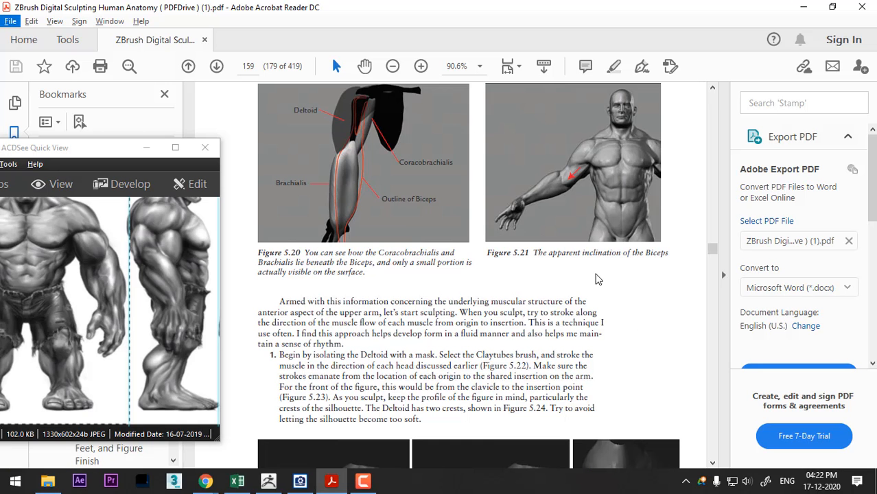
scroll(549, 253, down, 5)
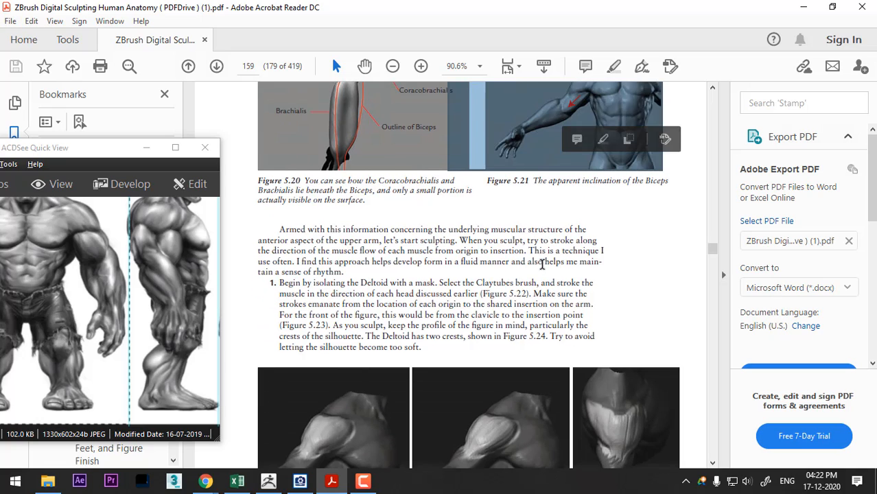
scroll(542, 247, down, 10)
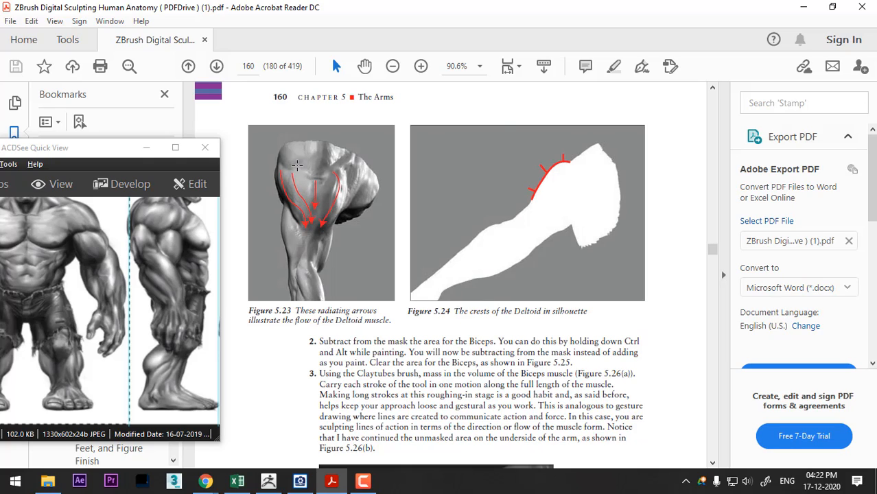
drag(162, 218, 155, 263)
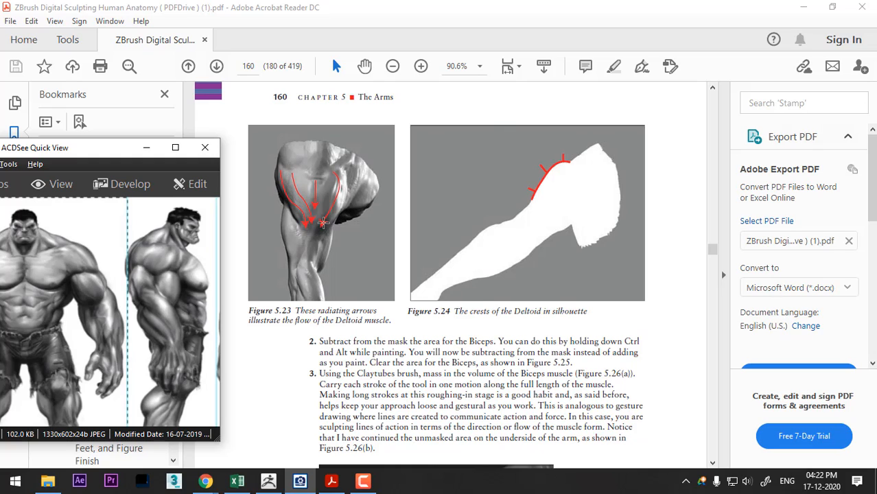
key(alt+Tab)
key(Tab)
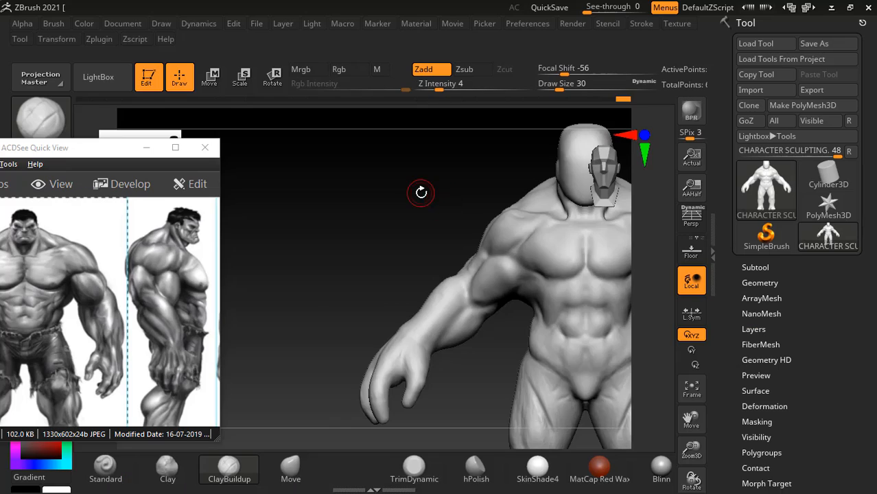
- Return to ZBrush and build up the side of the deltoid toward its insertion with ClayBuildup, following the book and Hulk reference
drag(417, 190, 605, 340)
drag(603, 288, 611, 337)
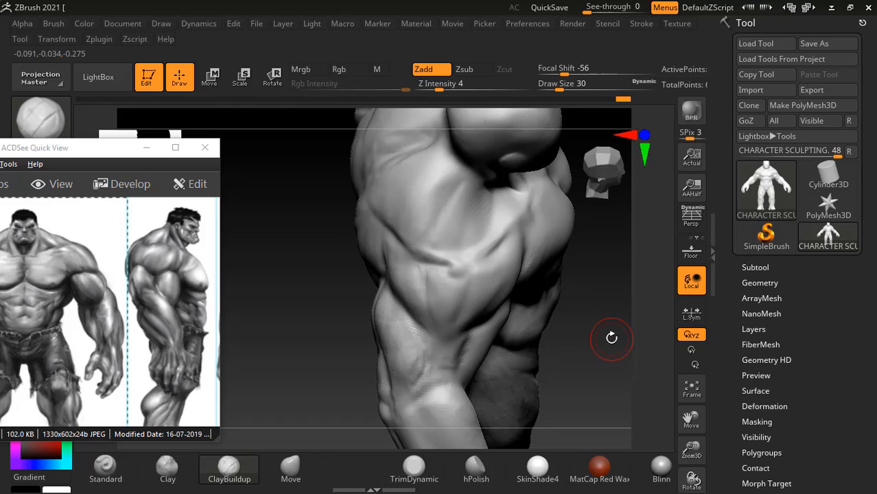
key(alt+Tab)
key(Tab)
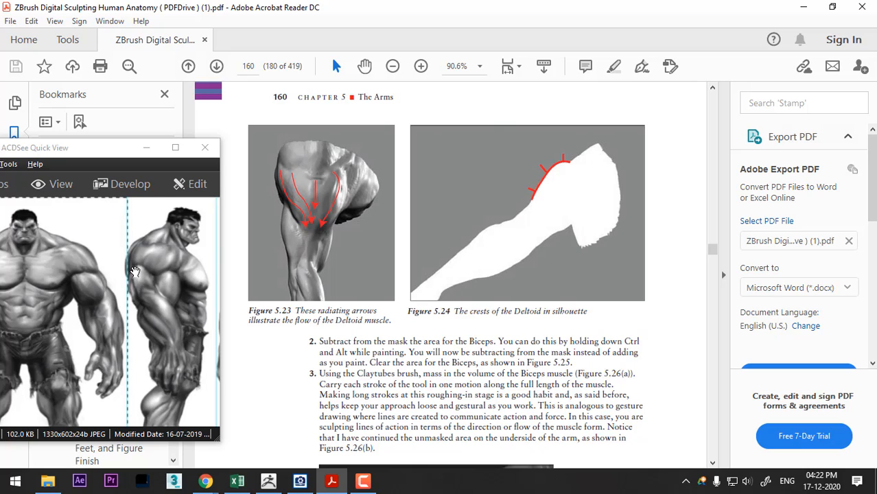
key(alt+Tab)
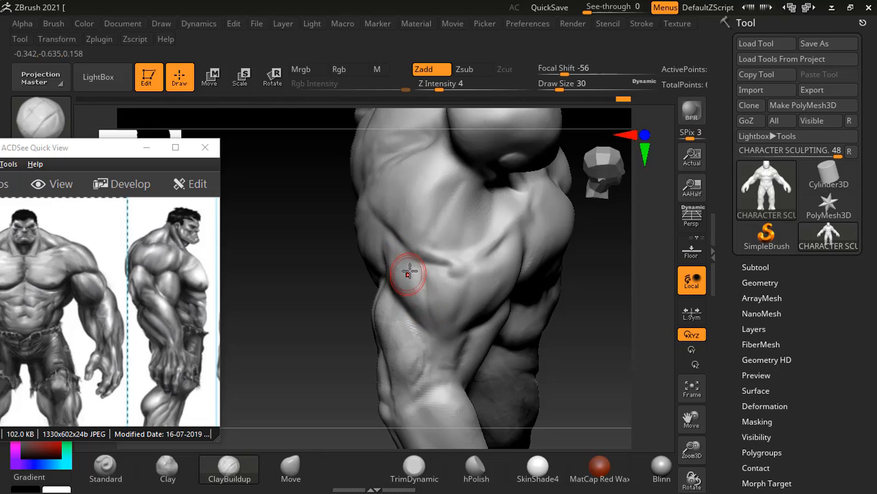
drag(395, 257, 412, 297)
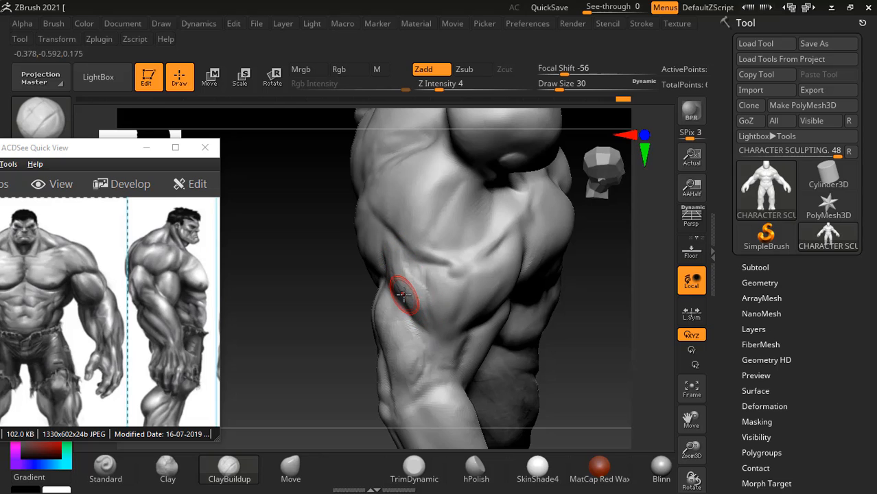
mouse_move(343, 273)
mouse_down()
mouse_move(382, 264)
mouse_move(415, 323)
mouse_move(386, 249)
mouse_move(393, 254)
mouse_up()
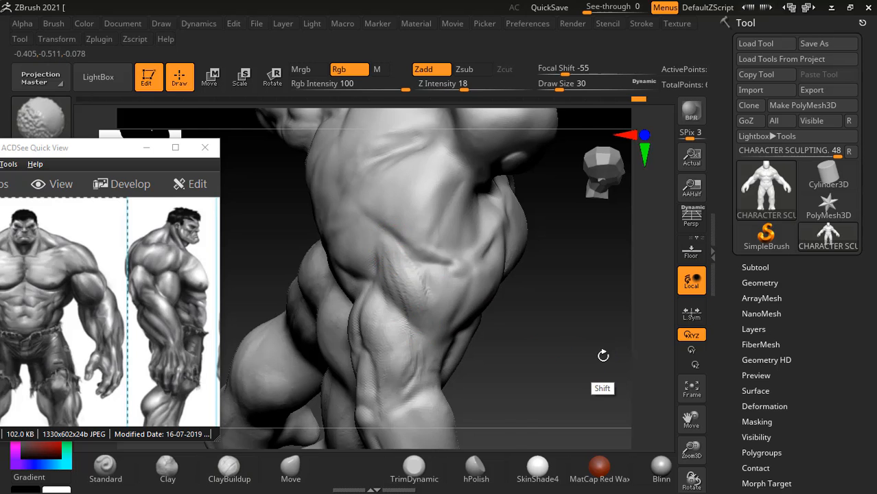
drag(601, 332, 450, 319)
- Compare the model's shoulder seen from above with the deltoid illustrations in Figures 5.23 and 5.24 of the anatomy book
key(alt+Tab)
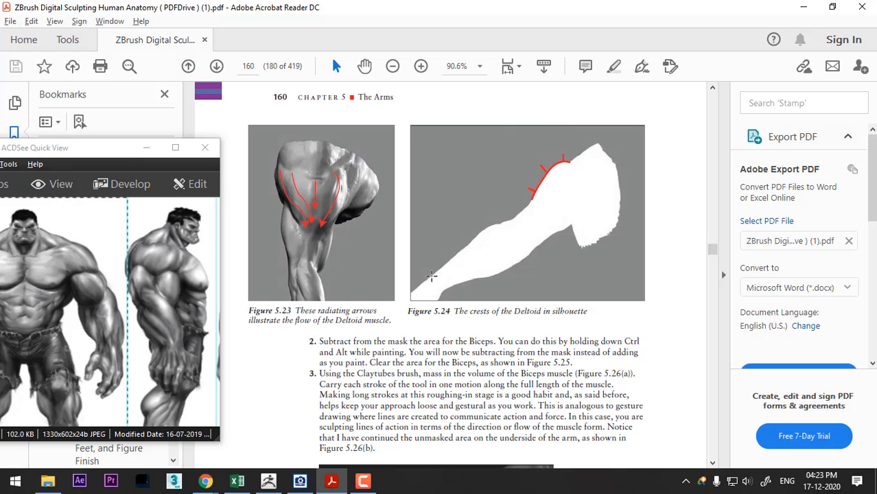
key(alt+Tab)
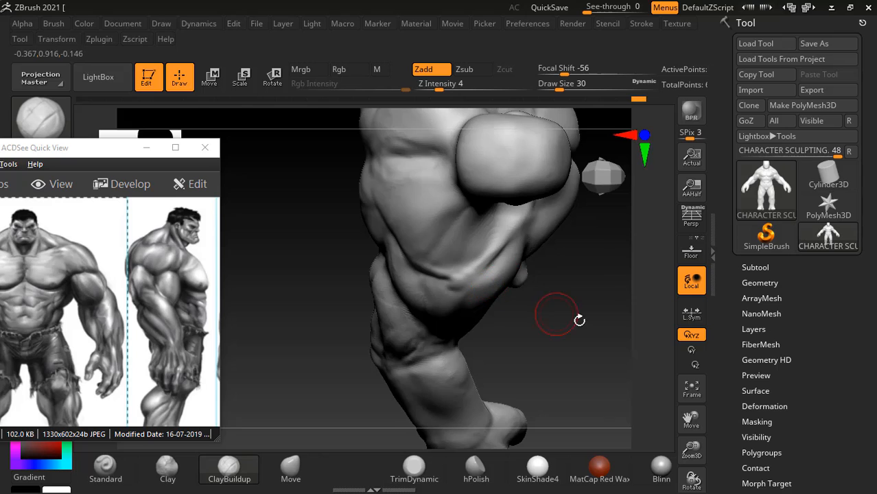
drag(553, 319, 533, 293)
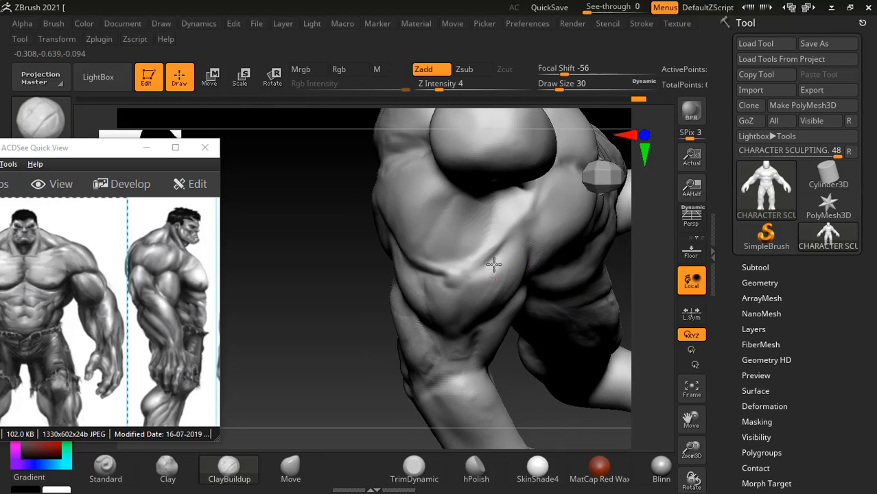
drag(372, 358, 328, 275)
key(alt+Tab)
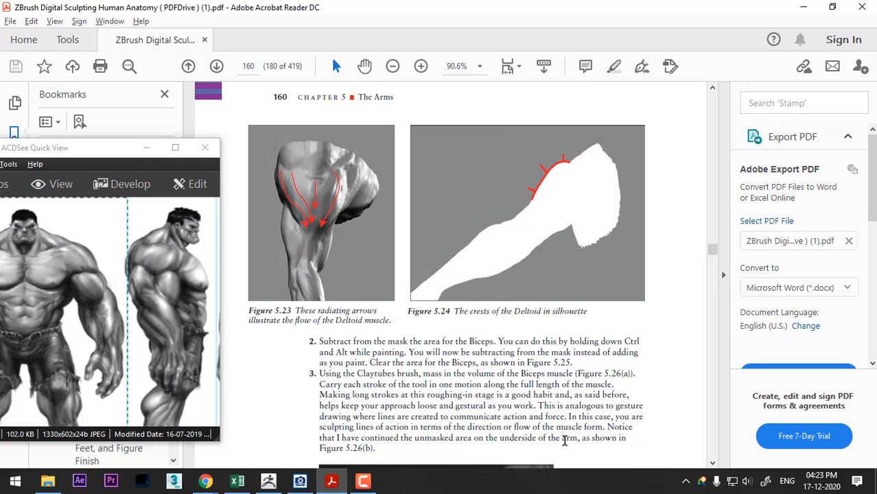
key(alt+Tab)
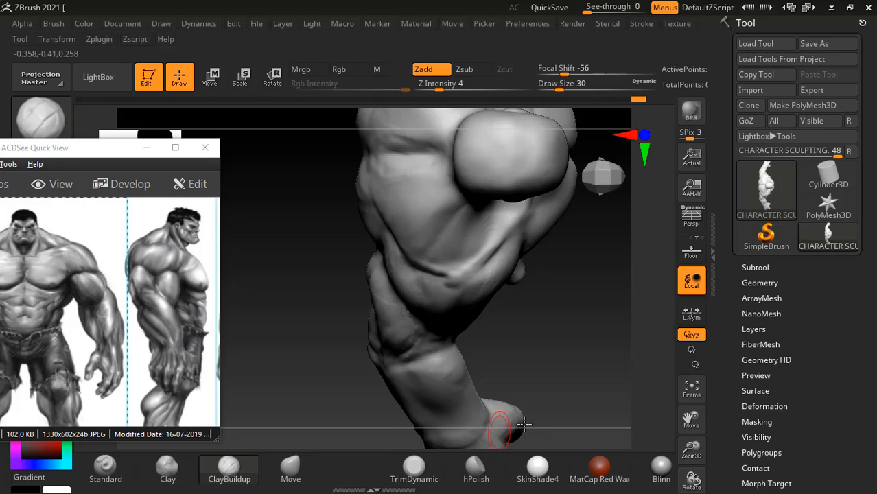
- Build up the collarbone from the shoulder to the sternum with ClayBuildup at draw size 18, checking it against the reference
mouse_move(600, 374)
mouse_down()
mouse_move(562, 304)
mouse_move(332, 254)
mouse_move(323, 243)
mouse_move(360, 250)
mouse_move(313, 234)
mouse_move(330, 257)
mouse_up()
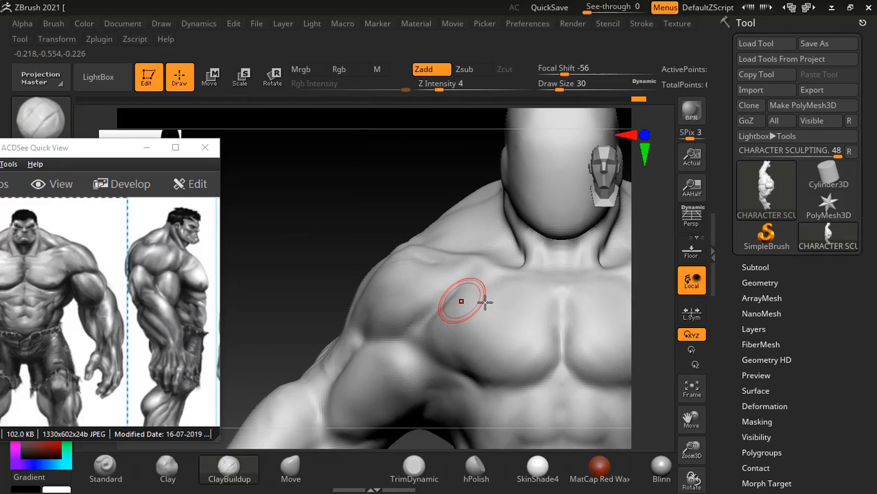
key([)
drag(358, 222, 417, 274)
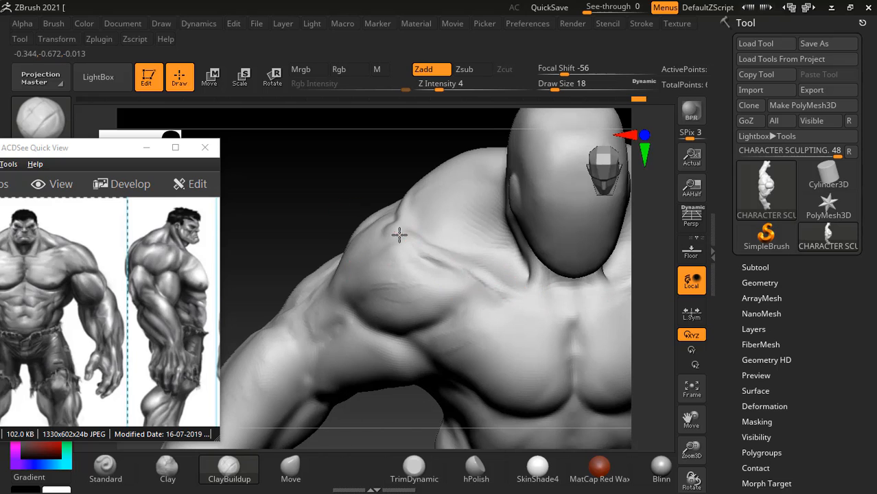
drag(406, 235, 531, 293)
key(alt+Tab)
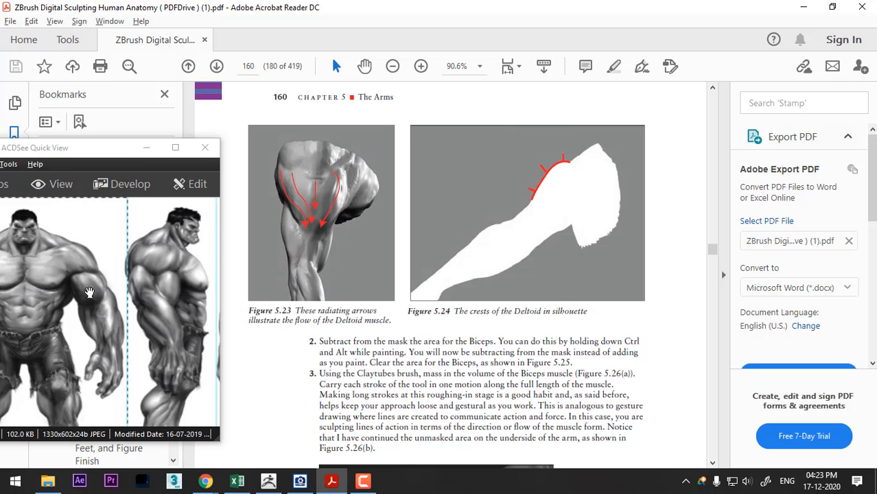
key(alt+Tab)
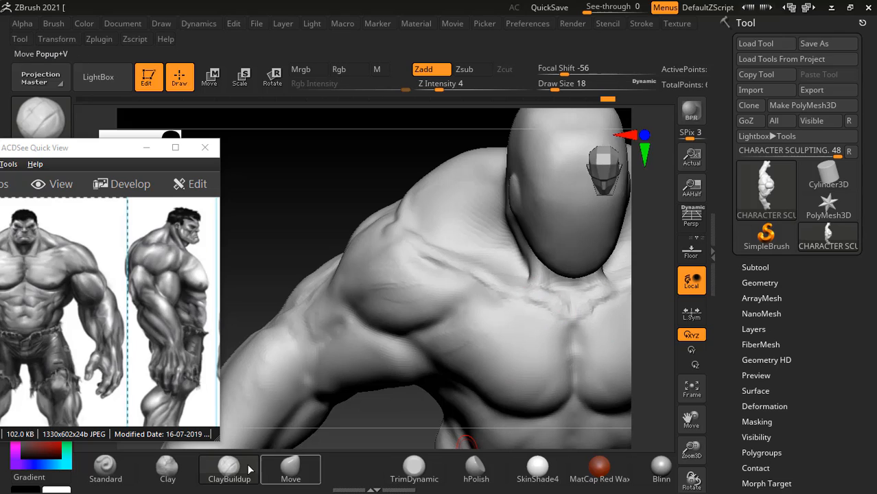
- Carve around the inner ends of the collarbones at the sternum with the Standard brush and smooth along the bone
click(112, 481)
mouse_move(537, 304)
alt+mouse_down()
mouse_move(574, 329)
mouse_move(565, 298)
alt+mouse_up()
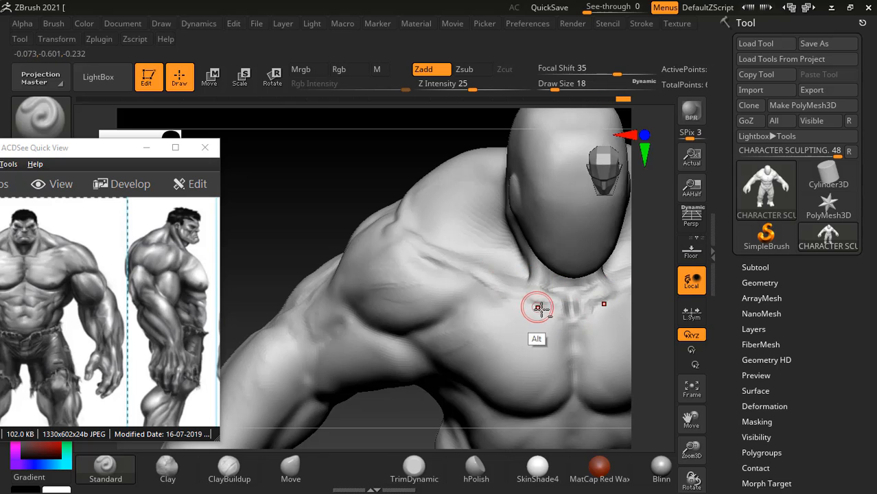
key(shift)
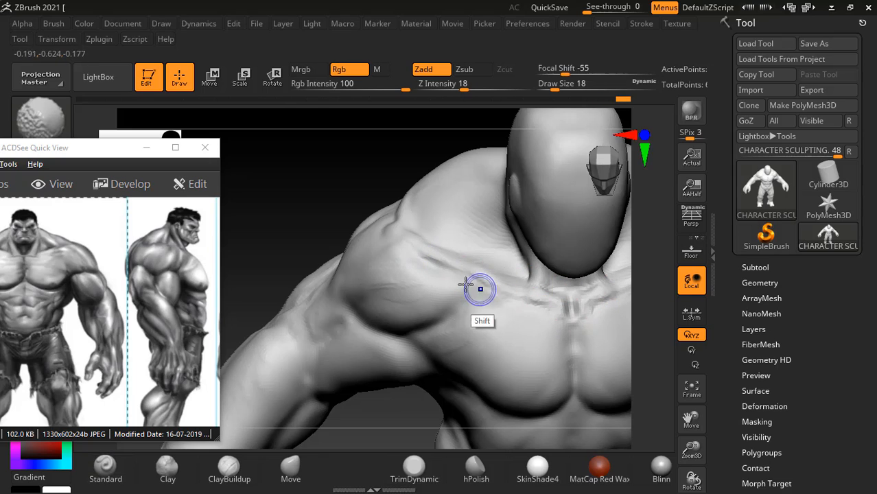
mouse_move(464, 271)
shift+mouse_down()
mouse_move(566, 305)
mouse_move(567, 329)
shift+mouse_up()
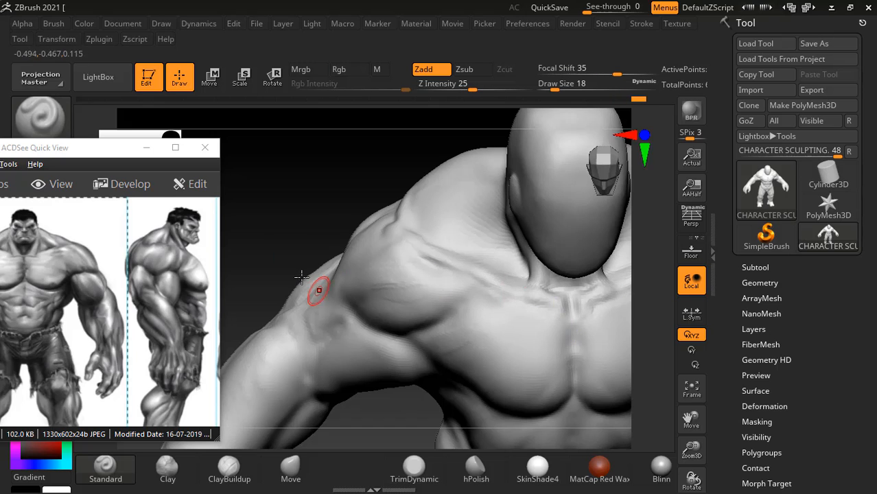
drag(300, 276, 330, 199)
alt+drag(360, 267, 327, 213)
- Switch to the anatomy book and study the biceps massing and trapezoid shape in Figures 5.26 to 5.28
key(alt+Tab)
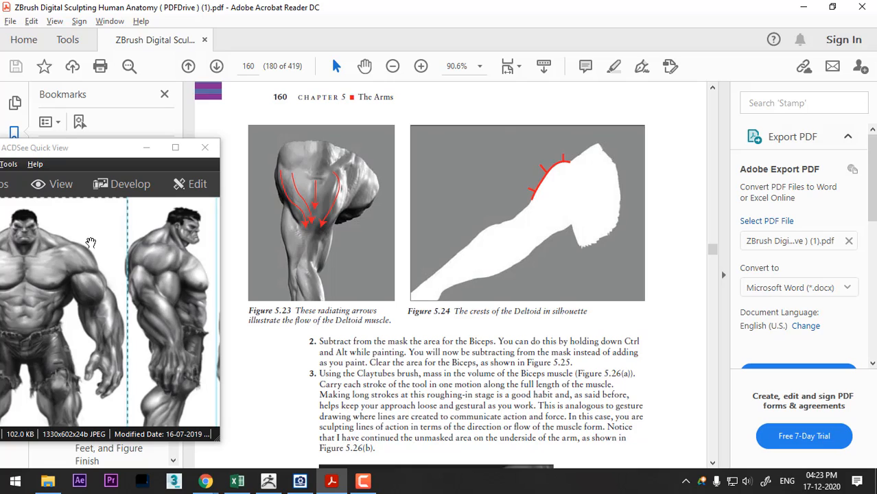
scroll(498, 318, down, 5)
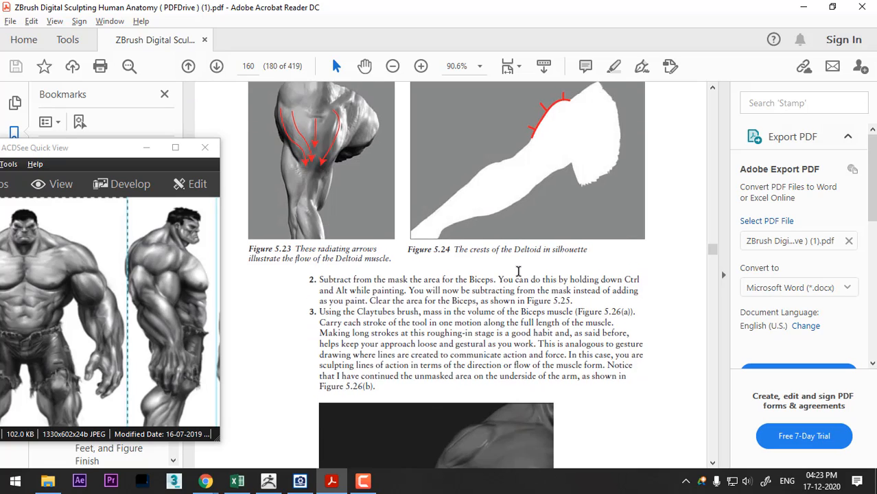
scroll(492, 258, down, 10)
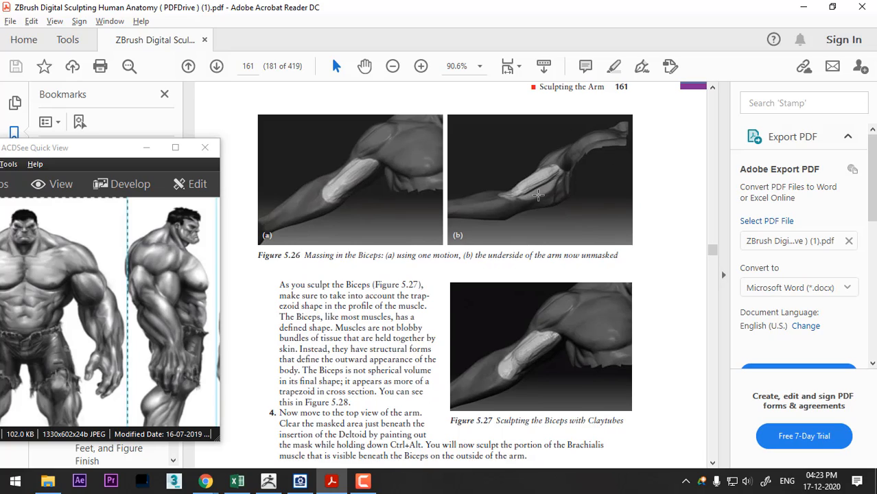
scroll(546, 199, down, 1)
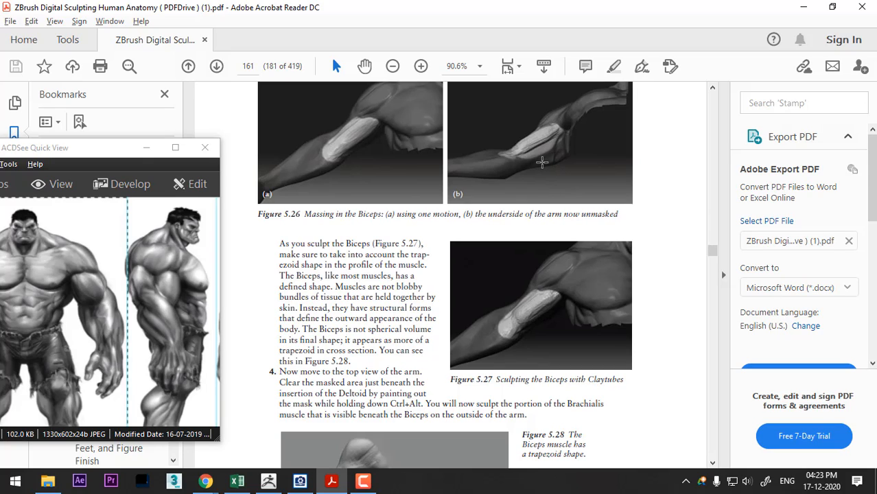
scroll(393, 221, down, 5)
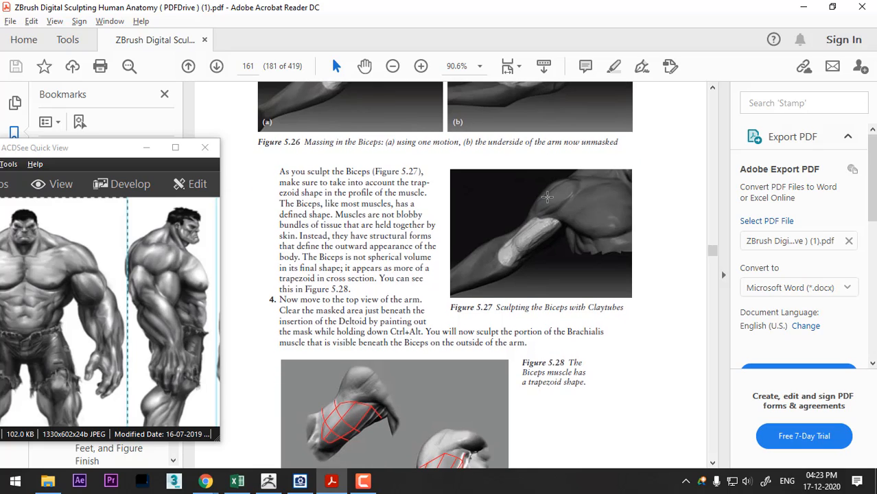
scroll(415, 412, down, 1)
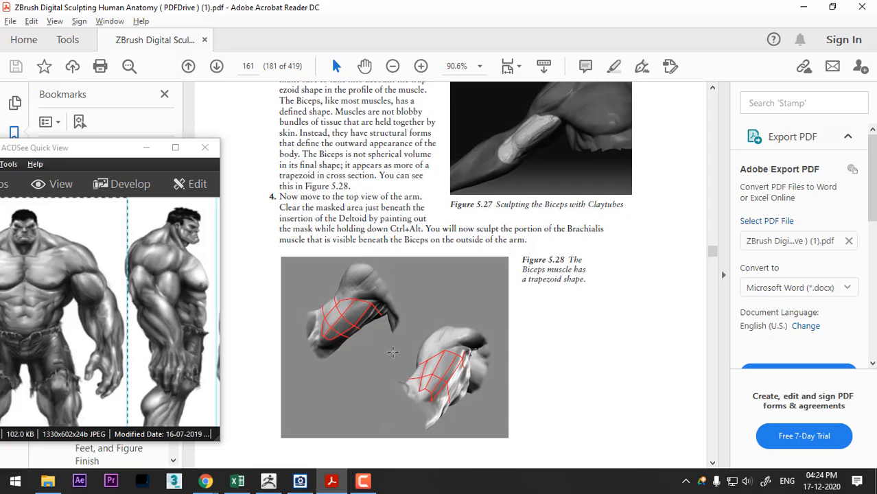
- Study the visible portion of the Brachialis in Figure 5.29 of the anatomy book, then return to ZBrush at the model's shoulder and upper arm
scroll(394, 355, down, 5)
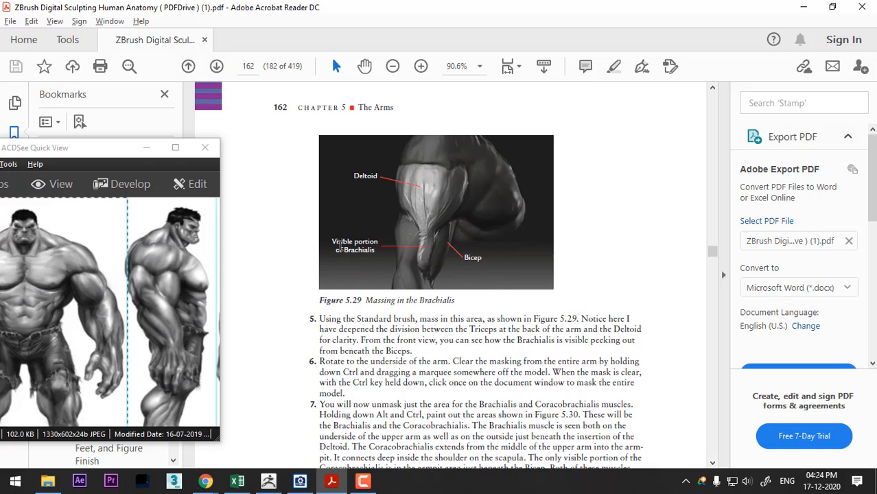
drag(370, 246, 373, 245)
key(alt+Tab)
drag(366, 167, 407, 148)
drag(365, 245, 391, 274)
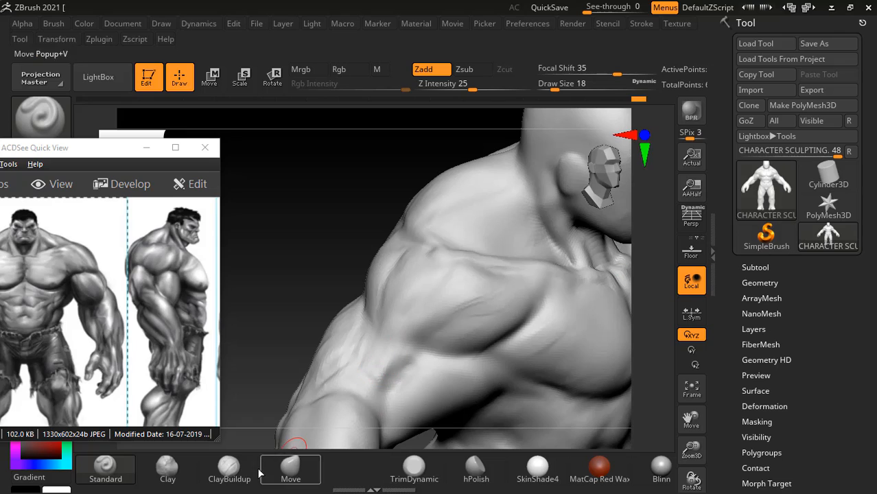
- Build up the muscle below the deltoid on the outer upper arm with ClayBuildup, starting at draw size 18, and smooth the area
click(237, 463)
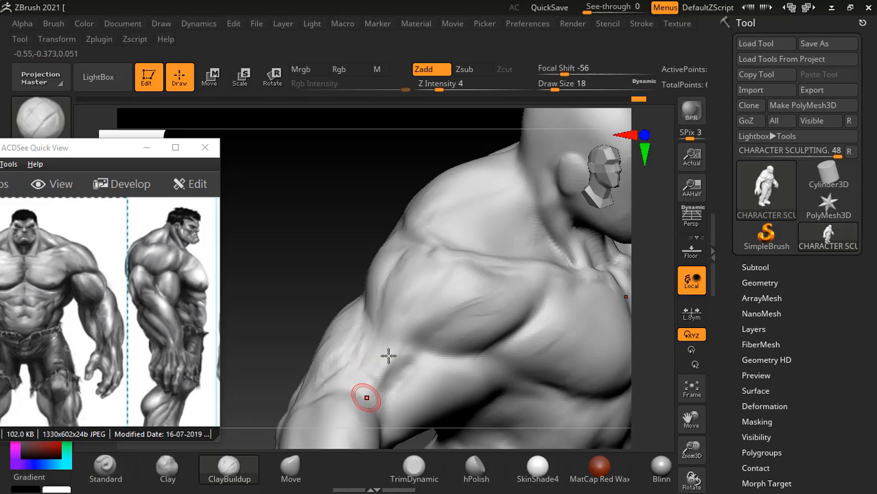
drag(372, 350, 378, 386)
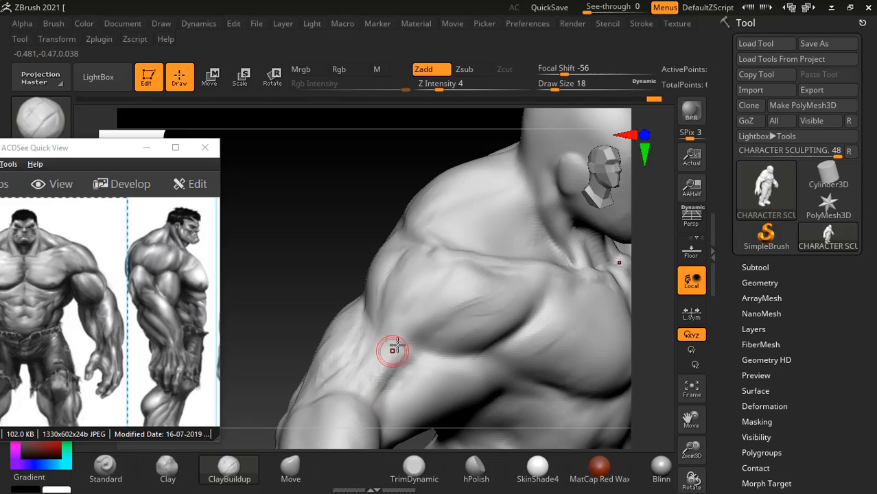
mouse_move(409, 338)
mouse_down()
mouse_move(389, 365)
mouse_move(398, 338)
mouse_move(375, 367)
mouse_up()
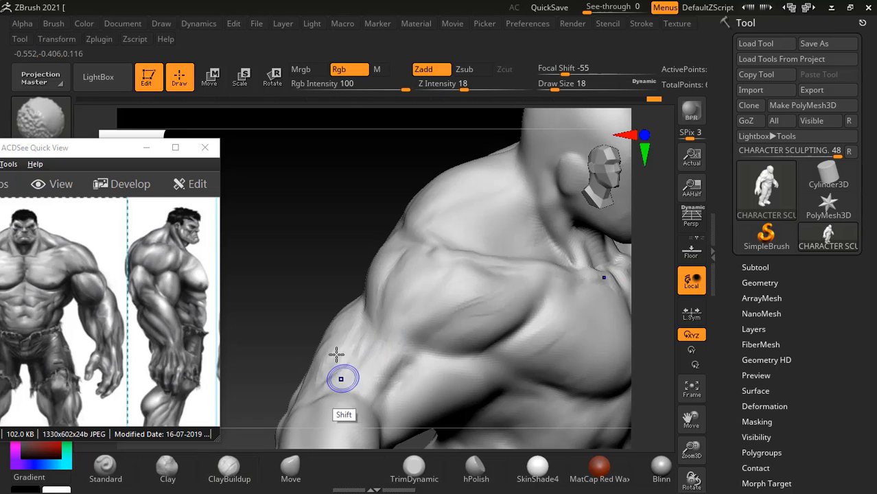
drag(278, 295, 329, 286)
mouse_move(362, 343)
alt+mouse_down()
mouse_move(366, 331)
mouse_move(345, 388)
alt+mouse_up()
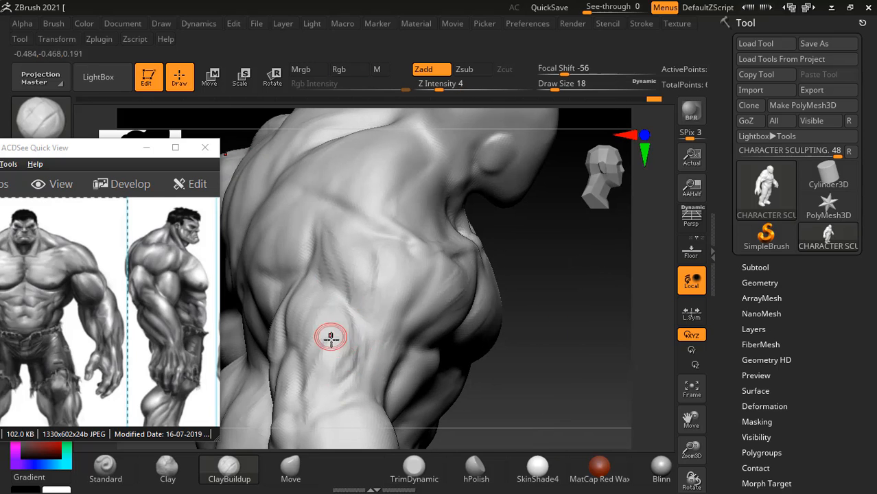
drag(519, 340, 575, 338)
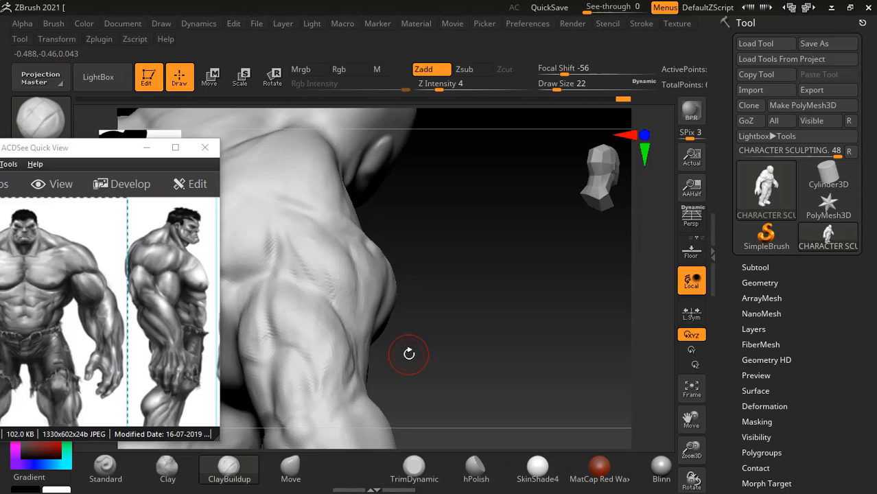
mouse_move(474, 326)
mouse_down()
mouse_move(512, 314)
mouse_move(483, 363)
mouse_up()
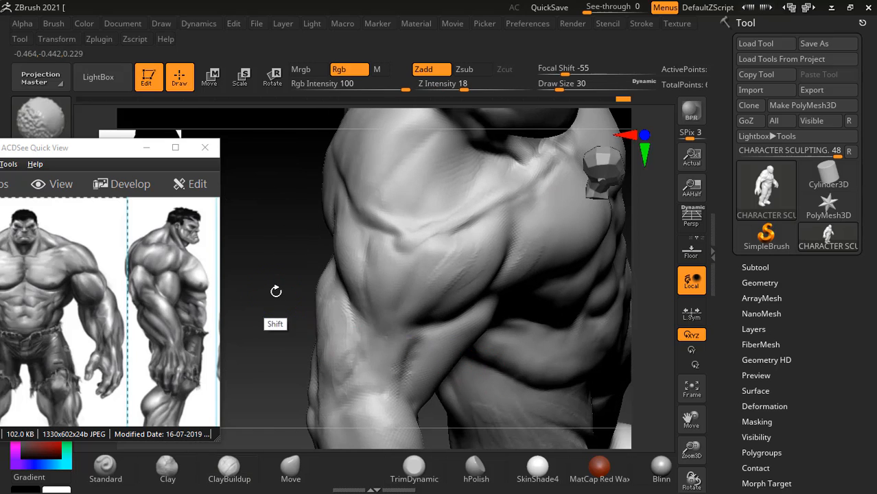
- Paint a mask over an oval patch on the outer back of the upper arm and invert it so only that patch stays editable
shift+drag(275, 289, 295, 321)
alt+drag(532, 370, 578, 304)
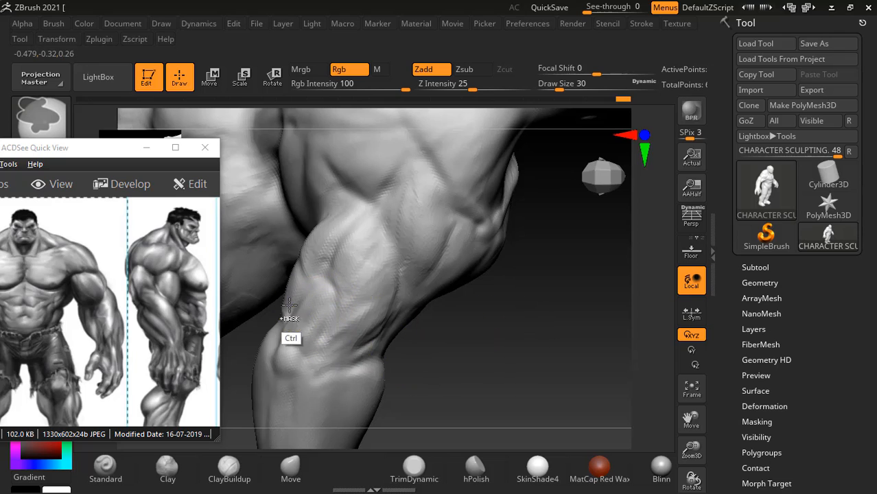
mouse_move(305, 293)
ctrl+mouse_down()
mouse_move(302, 330)
mouse_move(316, 340)
mouse_move(305, 353)
mouse_move(306, 293)
ctrl+mouse_up()
drag(454, 323, 454, 333)
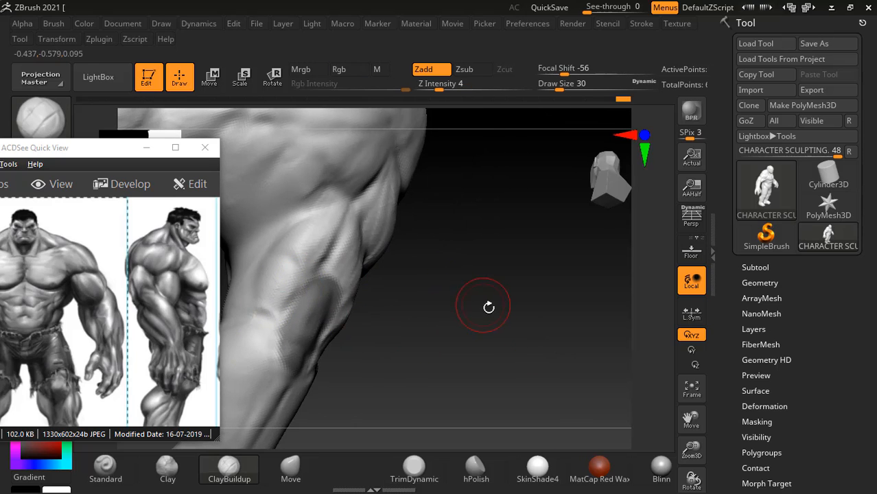
drag(434, 305, 373, 313)
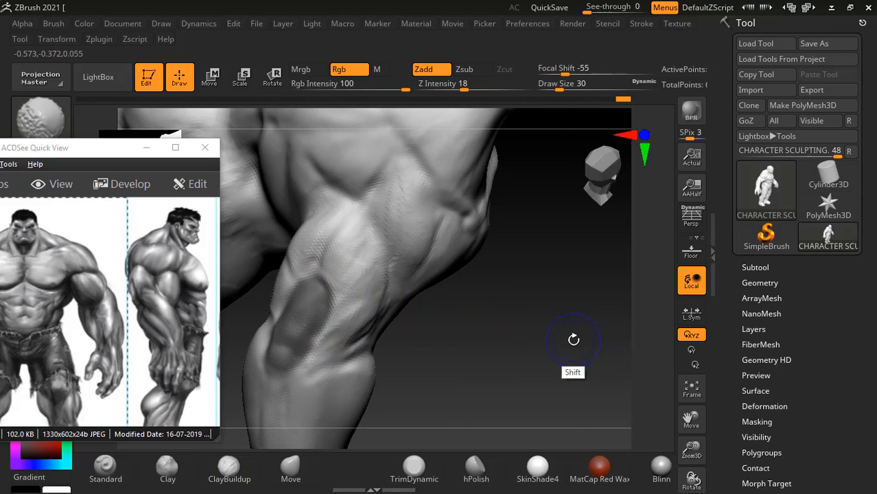
drag(603, 337, 511, 409)
mouse_move(278, 187)
mouse_down()
mouse_move(278, 156)
mouse_move(283, 199)
mouse_up()
mouse_move(531, 319)
mouse_down()
mouse_move(575, 354)
mouse_move(573, 371)
mouse_up()
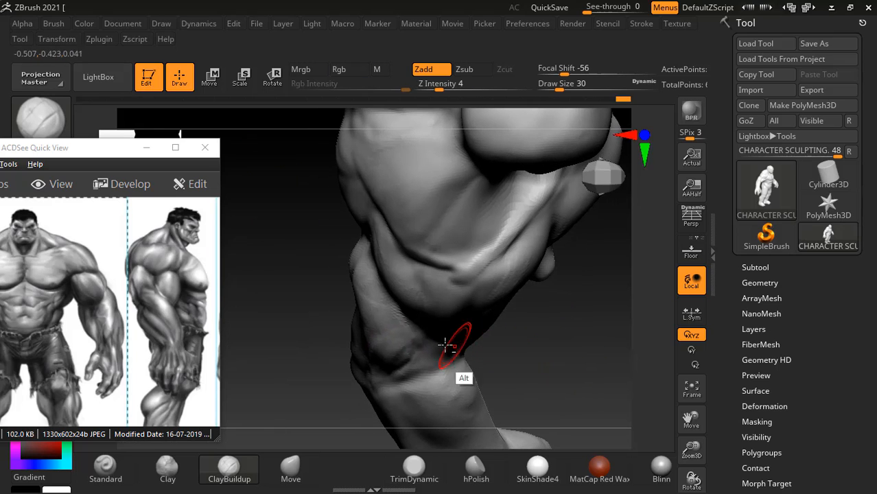
ctrl+click(573, 352)
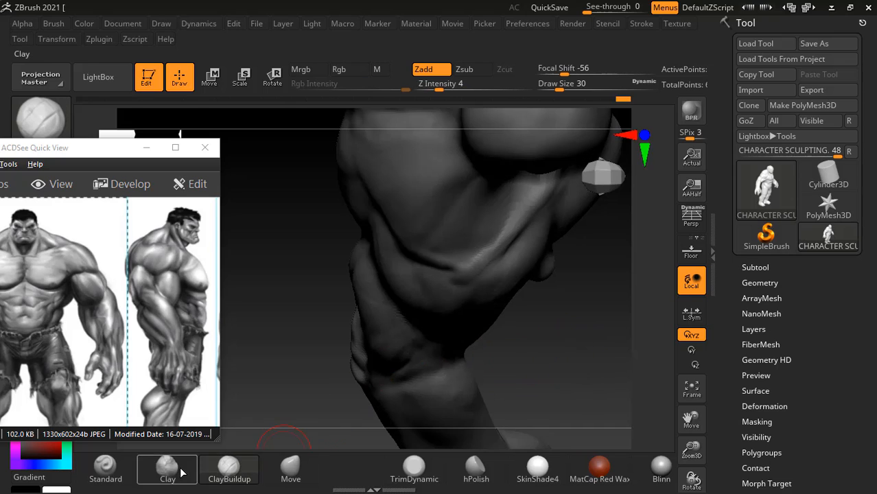
- Reshape the unmasked patch along the outer upper arm with the Move brush at draw size 54, and invert the mask back
click(290, 469)
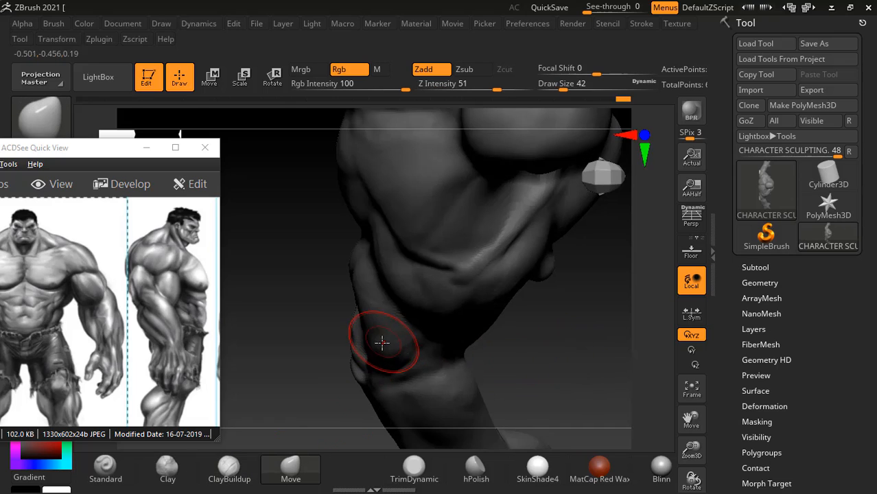
key(bracketright)
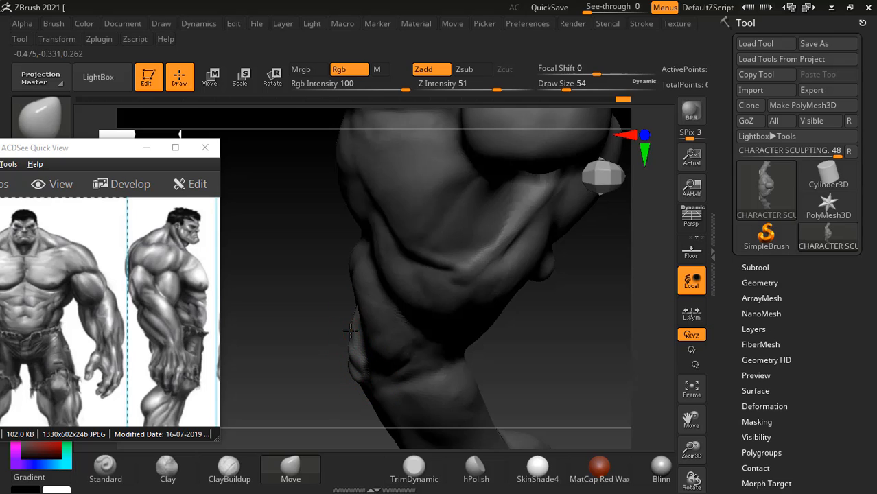
ctrl+drag(309, 275, 338, 288)
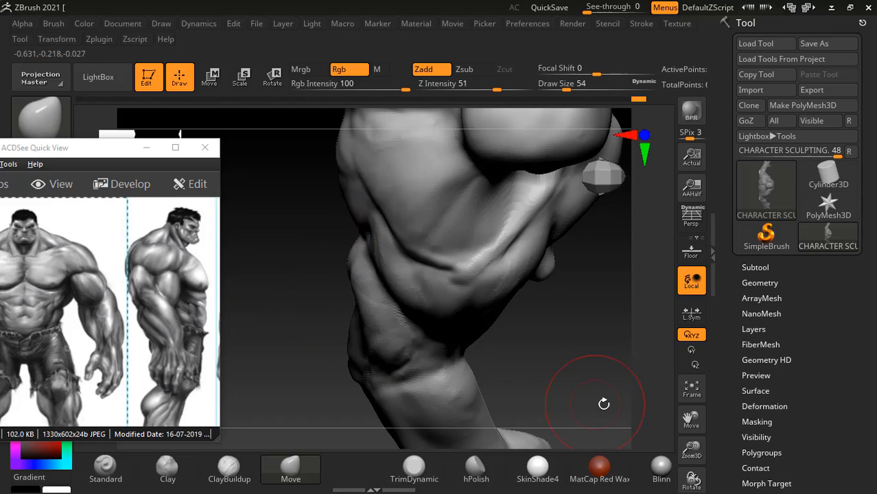
mouse_move(604, 404)
mouse_down()
mouse_move(640, 319)
mouse_move(644, 358)
mouse_up()
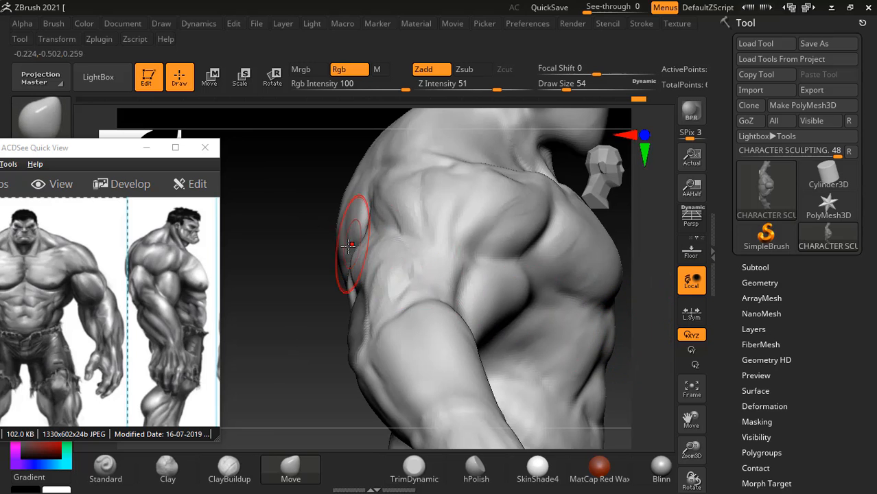
- Check the reshaped upper arm from the back, side and front, and clear the mask
mouse_move(299, 192)
mouse_down()
mouse_move(299, 172)
mouse_move(497, 166)
mouse_move(492, 145)
mouse_up()
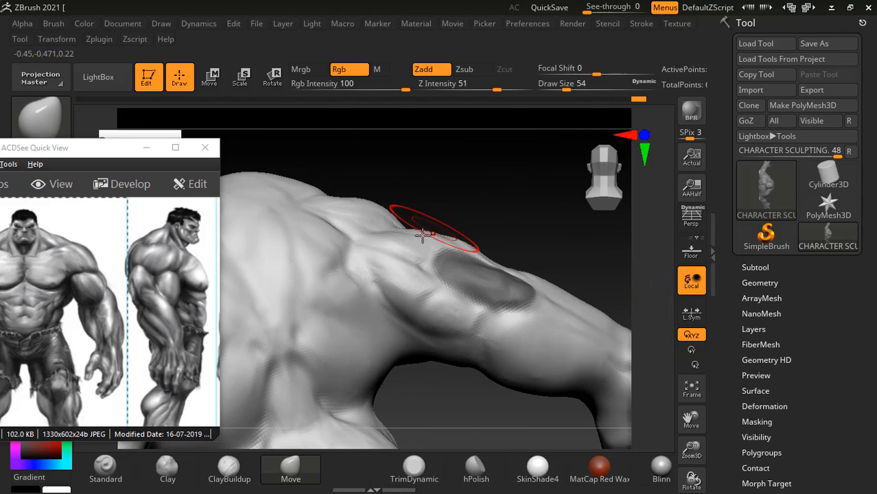
mouse_move(462, 221)
mouse_down()
mouse_move(467, 206)
mouse_move(507, 208)
mouse_up()
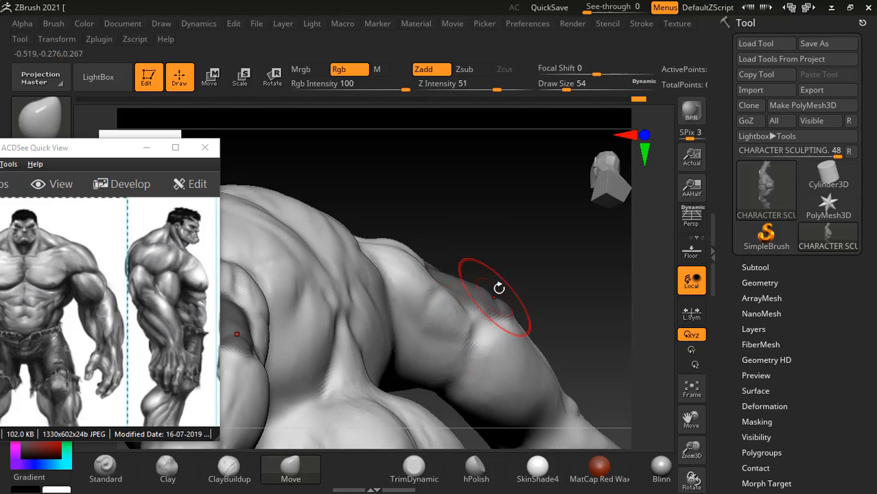
drag(523, 207, 383, 307)
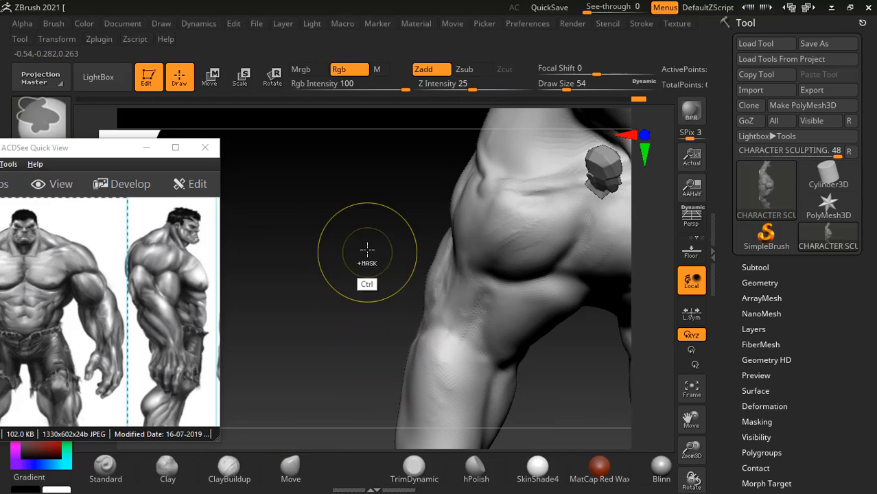
key(b)
key(m)
key(v)
mouse_move(352, 259)
mouse_down()
mouse_move(336, 243)
mouse_move(358, 255)
mouse_up()
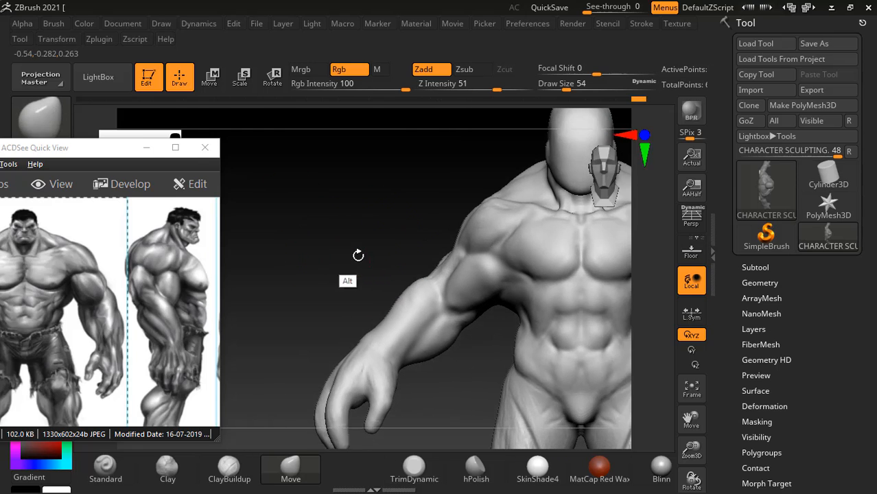
- Switch to the anatomy book and go to Figure 6.14, the muscles of the pelvis and leg, on page 186
key(alt+Tab)
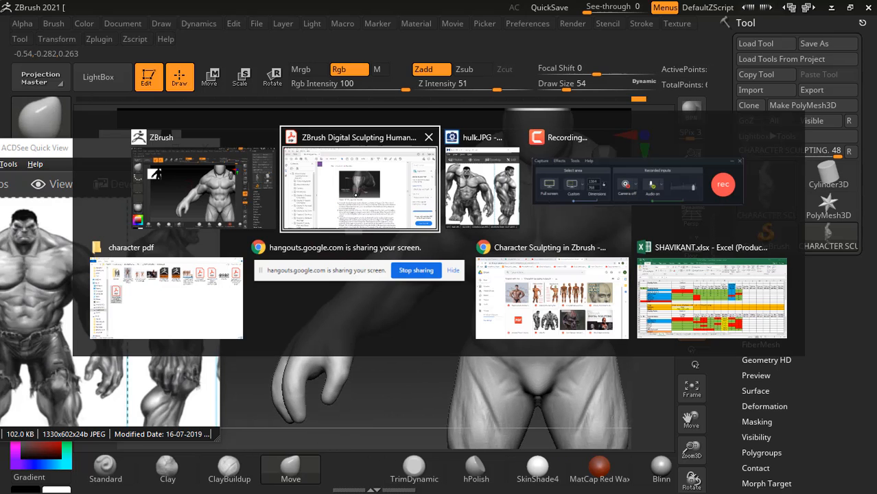
click(355, 195)
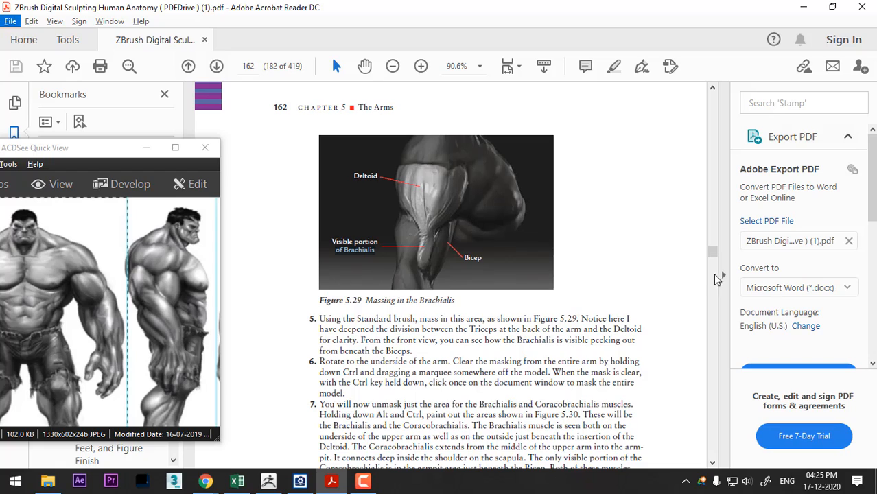
drag(713, 251, 712, 275)
scroll(446, 238, down, 5)
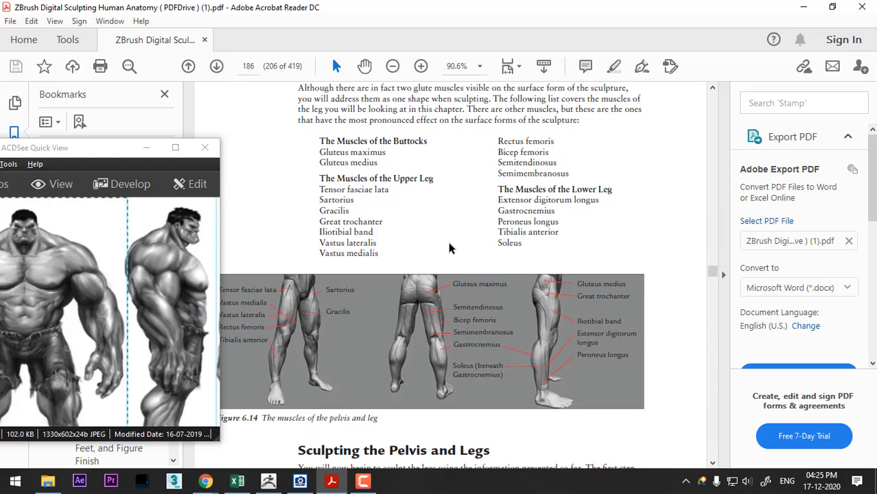
scroll(448, 241, up, 1)
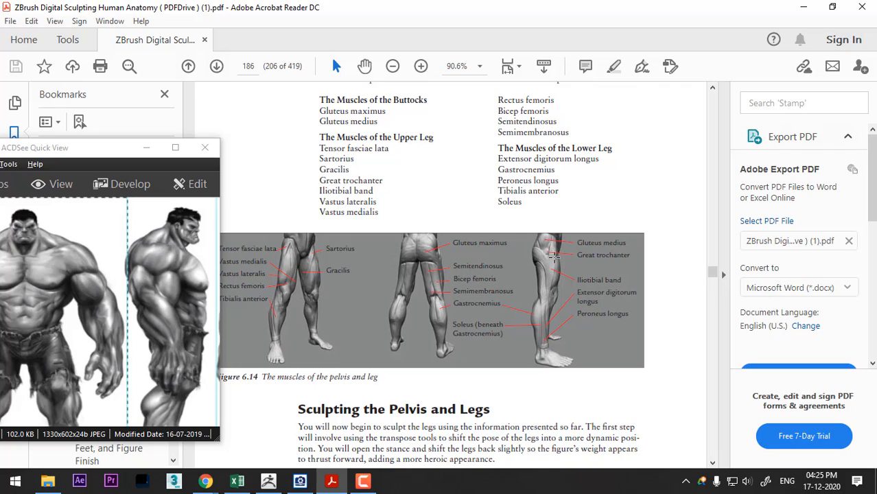
- Enlarge the book page to 125% and examine the labelled front, back and side leg illustrations in Figure 6.14
click(420, 66)
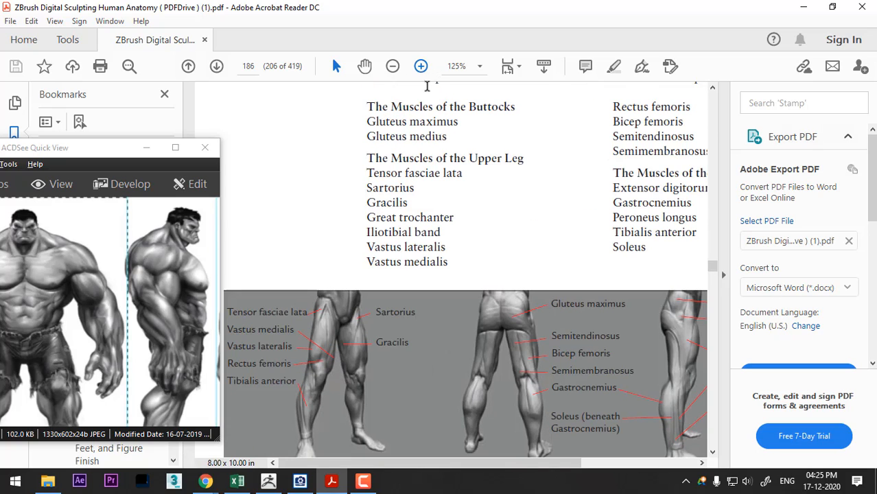
click(712, 453)
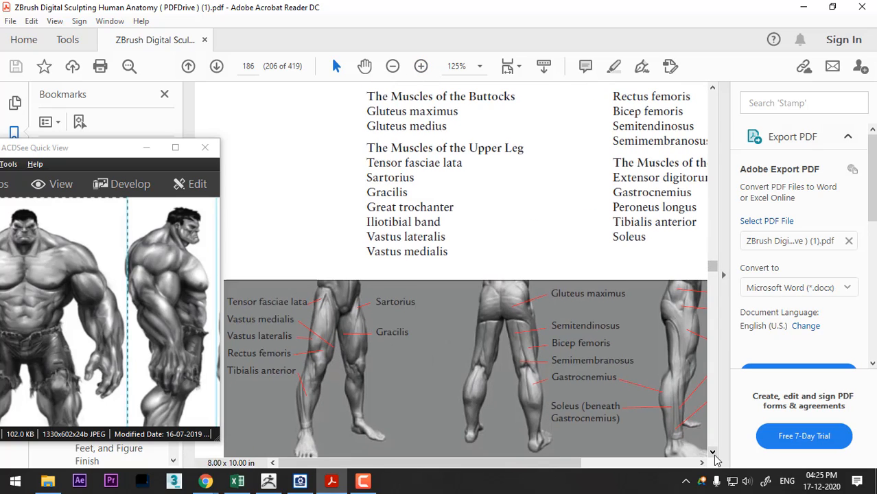
click(712, 453)
click(713, 453)
click(713, 454)
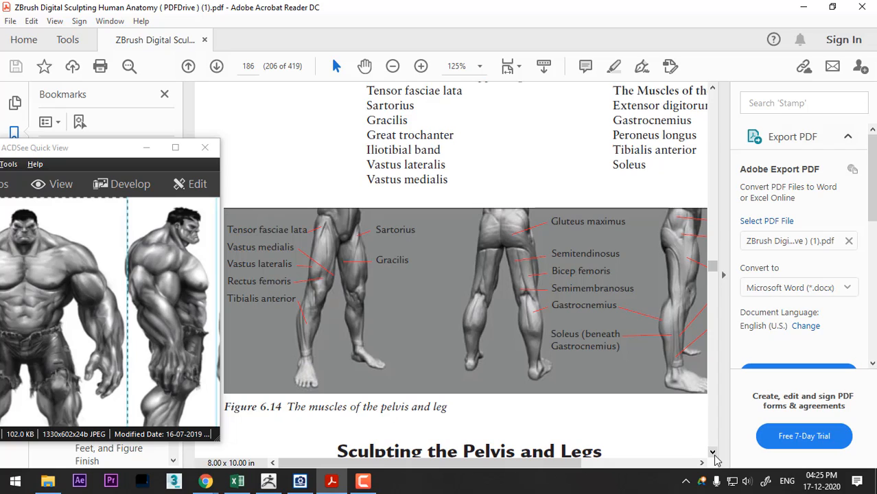
click(713, 454)
click(713, 454)
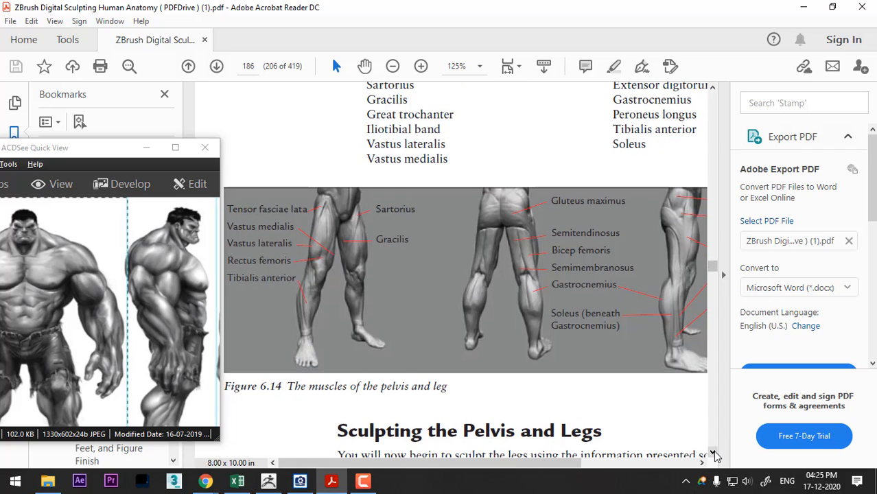
drag(550, 466, 572, 469)
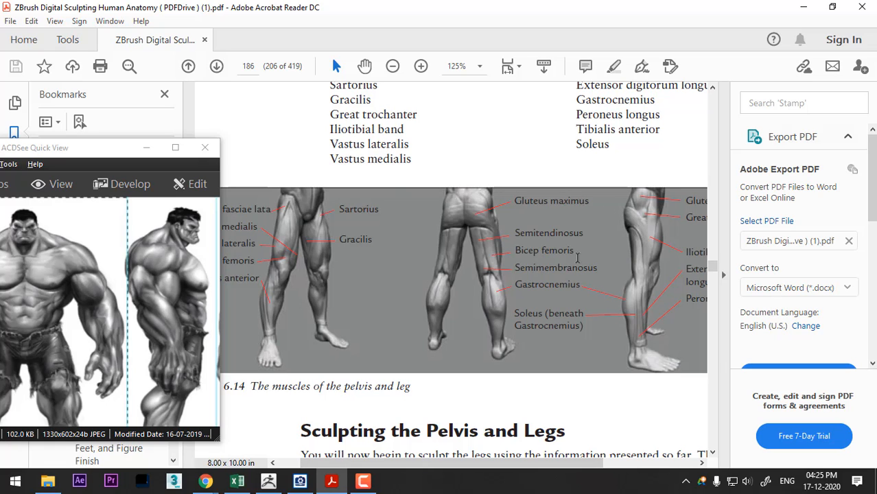
- Return to ZBrush, isolate one leg by hiding the rest of the body, frame its thigh from the side and choose the Standard brush
key(alt+Tab)
click(347, 211)
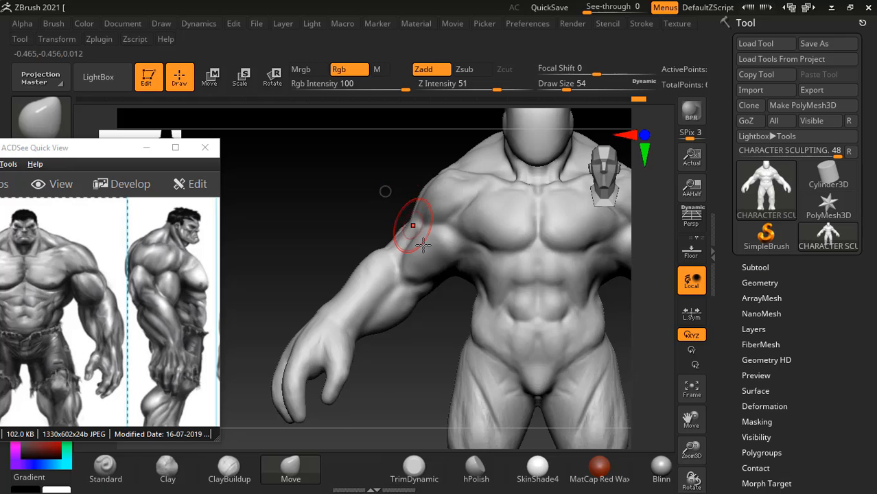
mouse_move(347, 211)
mouse_down()
mouse_move(522, 219)
mouse_move(562, 231)
mouse_move(548, 248)
mouse_move(583, 211)
mouse_up()
mouse_move(587, 247)
alt+mouse_down()
mouse_move(615, 274)
mouse_move(575, 282)
mouse_move(597, 260)
alt+mouse_up()
mouse_move(317, 397)
ctrl+shift+mouse_down()
mouse_move(342, 264)
mouse_move(364, 209)
mouse_move(405, 214)
mouse_move(500, 361)
mouse_move(412, 404)
ctrl+shift+mouse_up()
drag(566, 364, 493, 352)
shift+drag(593, 340, 612, 333)
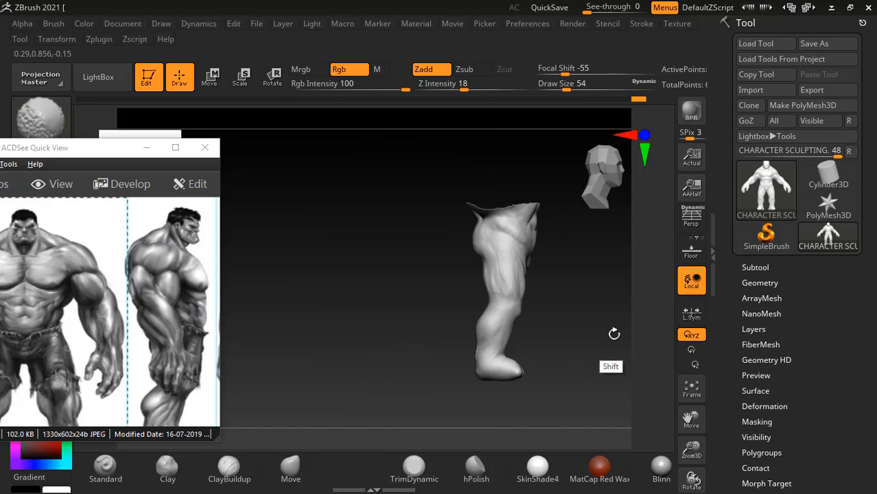
mouse_move(548, 333)
mouse_down()
mouse_move(490, 333)
mouse_move(403, 305)
mouse_move(391, 279)
mouse_move(408, 325)
mouse_up()
mouse_move(408, 325)
mouse_down()
mouse_move(449, 311)
mouse_move(349, 280)
mouse_move(352, 293)
mouse_up()
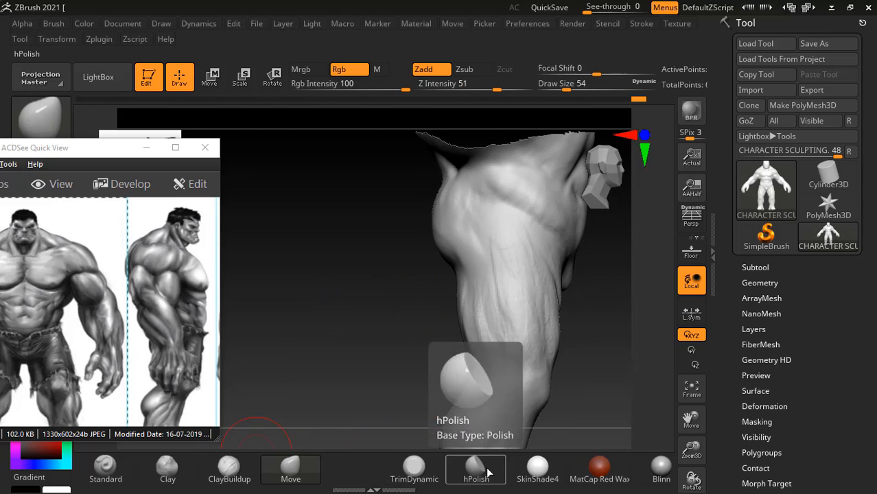
click(168, 468)
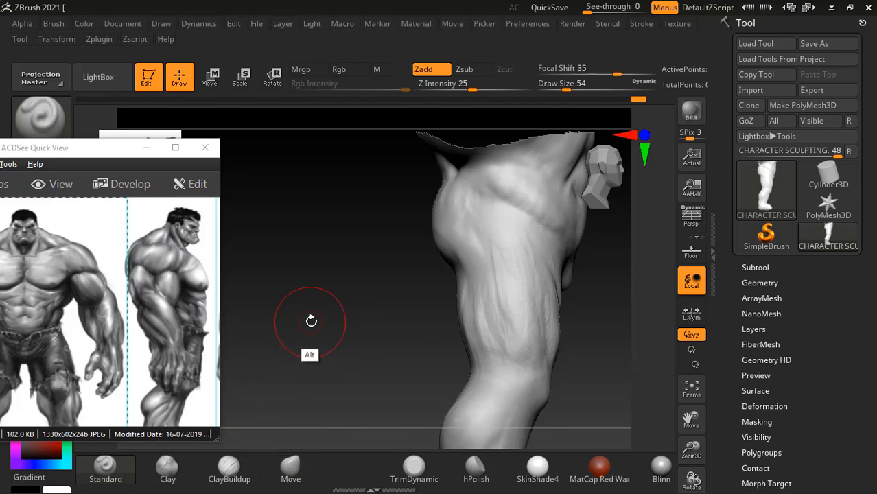
- Study the thigh muscle labels in Figure 6.14 of the anatomy book, shifting the reference image window aside to uncover them
key(alt+Tab)
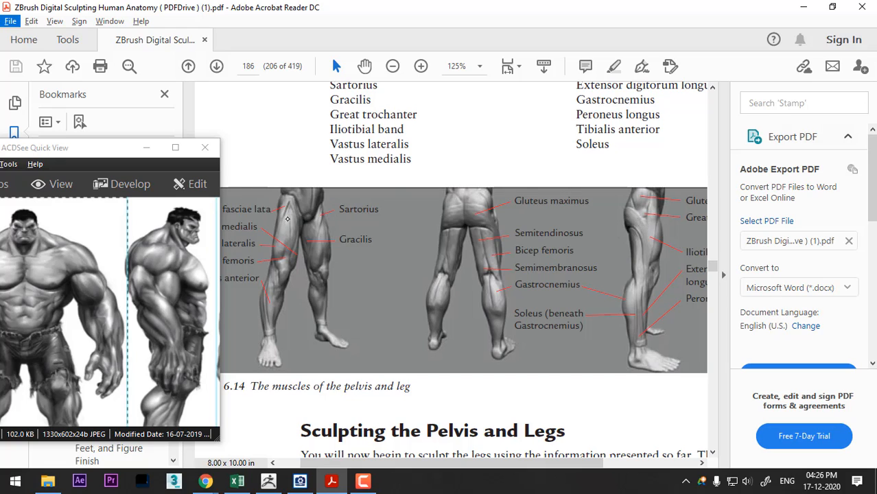
drag(110, 154, 82, 150)
mouse_move(548, 464)
mouse_down()
mouse_move(531, 467)
mouse_move(541, 467)
mouse_up()
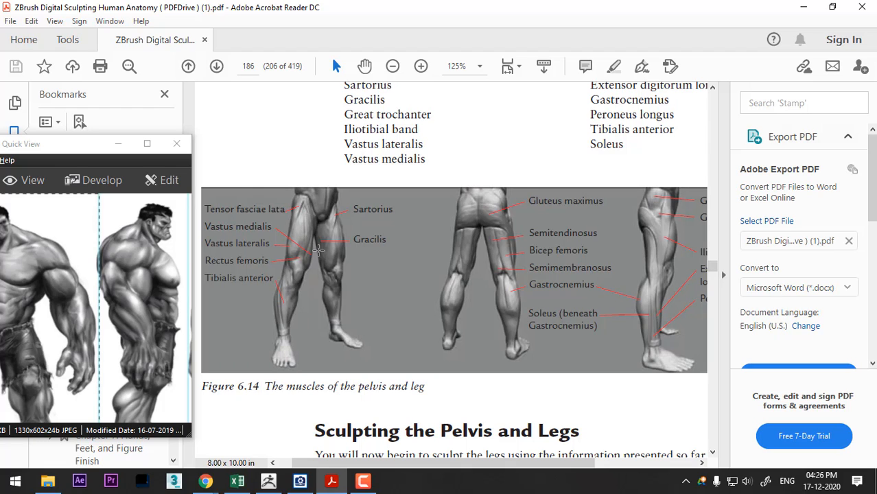
- Return to ZBrush, unhide the whole body, view the thighs from the front and bring the legs into view in the Hulk reference
key(alt+Tab)
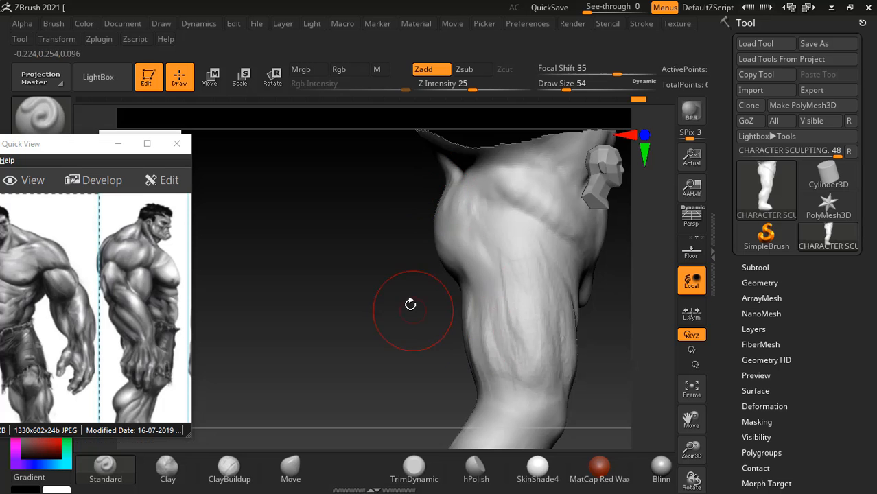
mouse_move(410, 303)
mouse_down()
mouse_move(388, 266)
mouse_move(356, 255)
mouse_move(358, 276)
mouse_move(354, 267)
mouse_move(346, 274)
mouse_move(374, 227)
mouse_up()
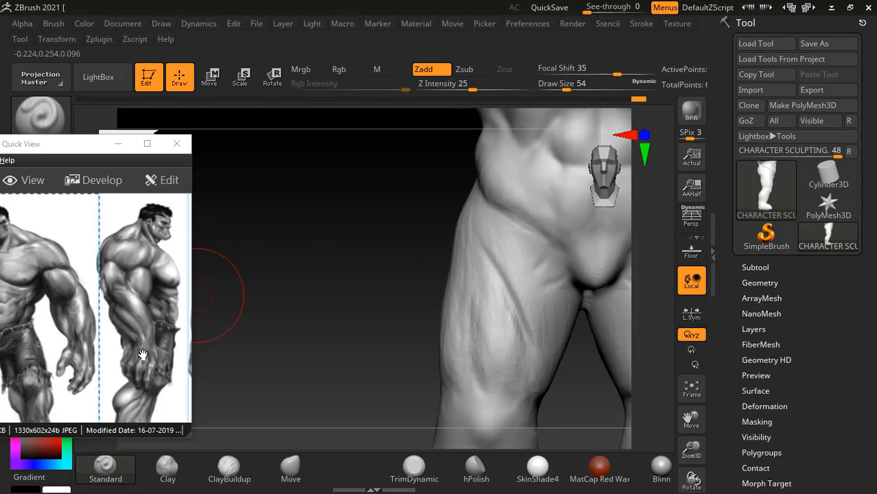
drag(72, 355, 130, 316)
key(alt+Tab)
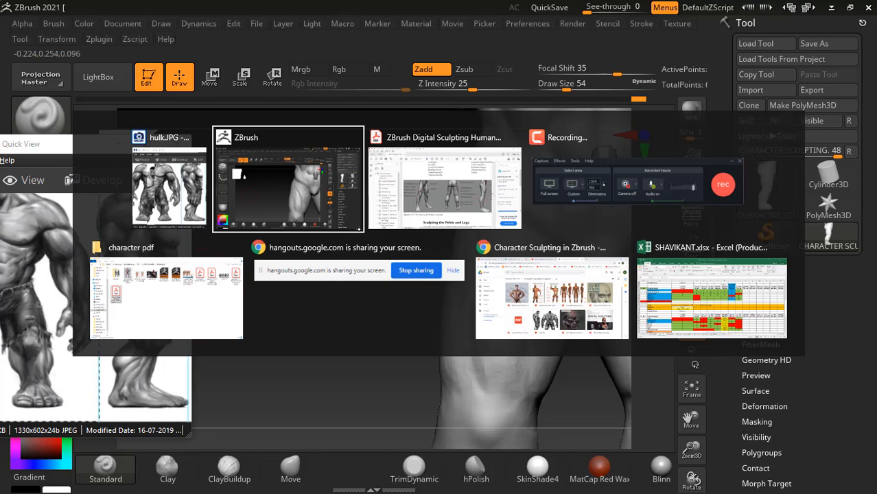
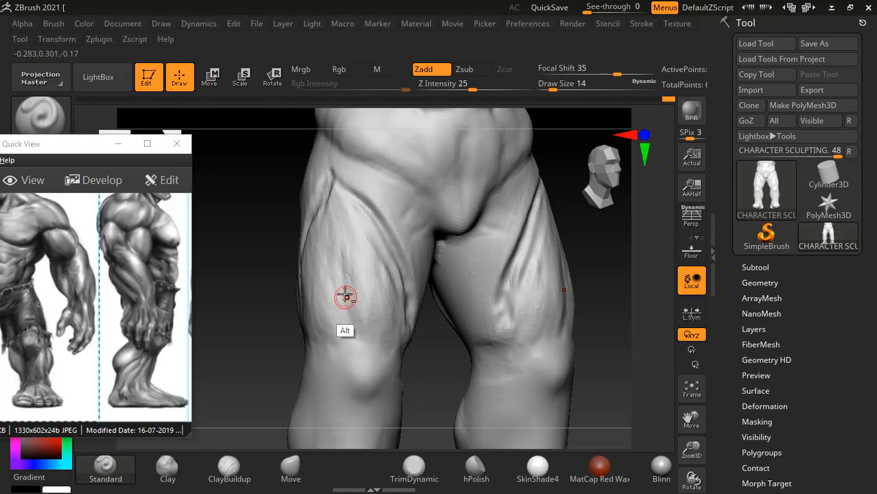
- Carve muscle separations into the lower front thigh above the knee with the Standard brush, comparing with Figure 6.14 of the anatomy book
mouse_move(344, 297)
alt+mouse_down()
mouse_move(331, 351)
mouse_move(333, 327)
mouse_move(323, 347)
alt+mouse_up()
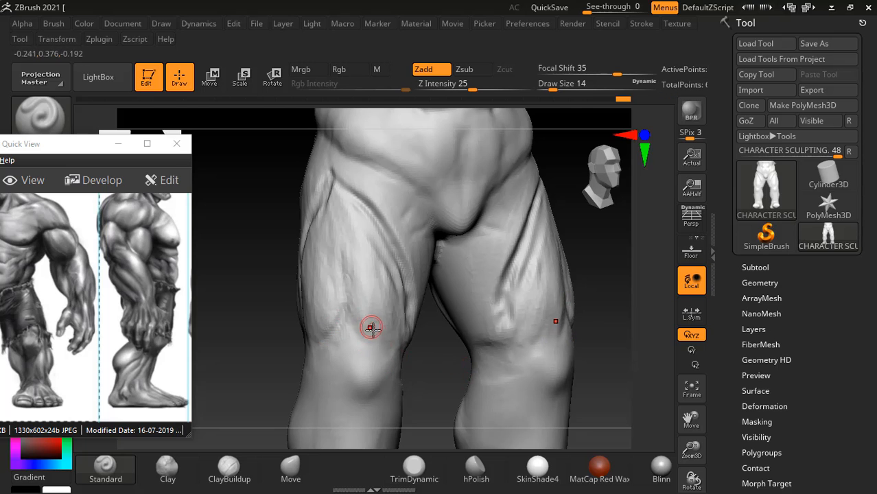
key(alt+Tab)
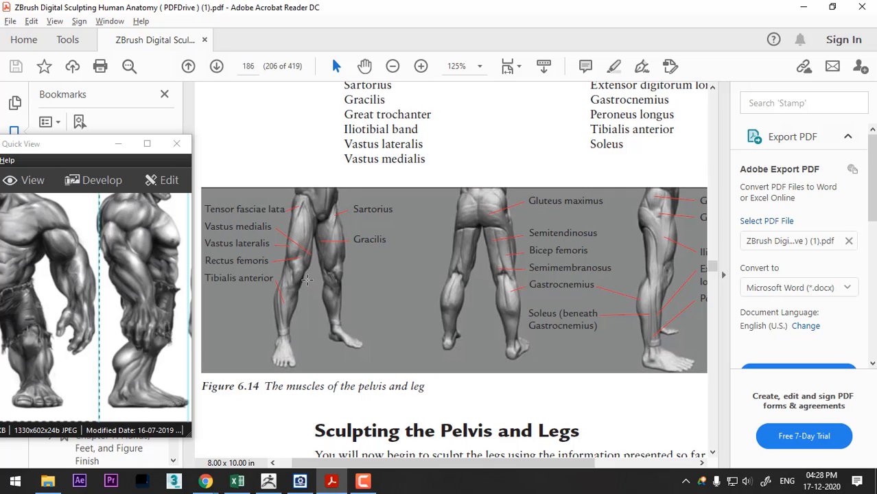
key(alt+Tab)
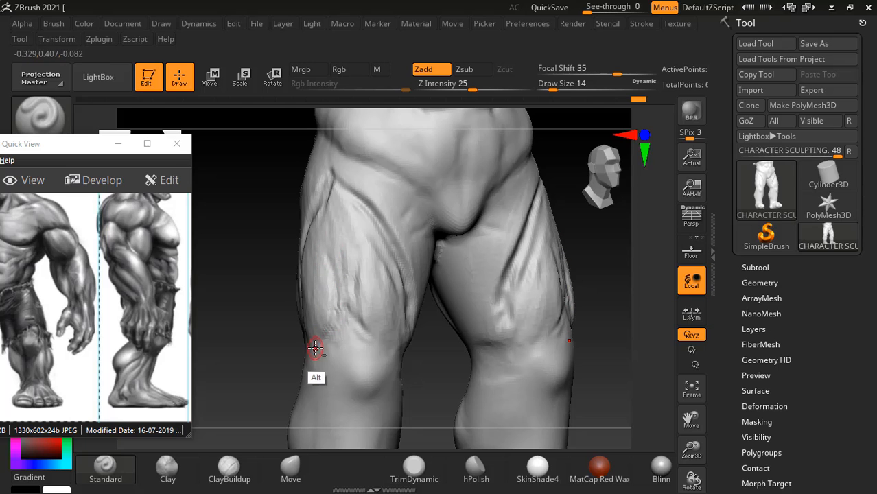
- Locate the Vastus lateralis label in the anatomy book, then fill out that muscle in ZBrush with ClayBuildup at draw size 26
key(alt+Tab)
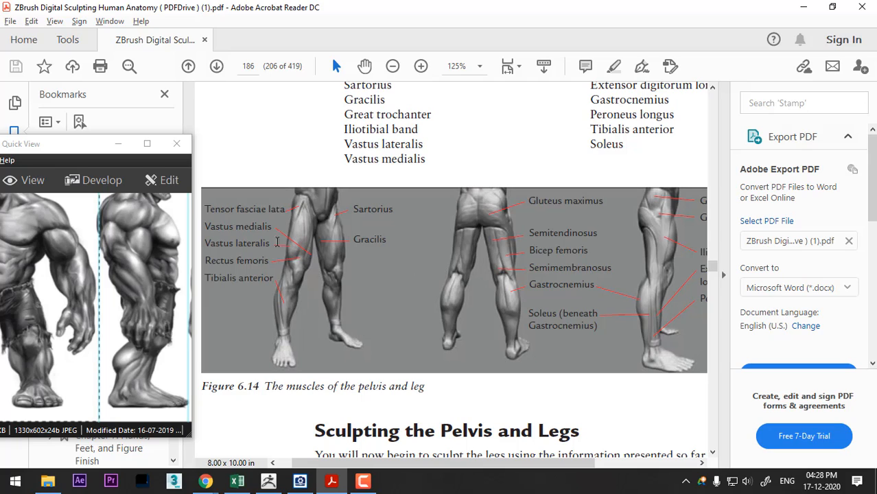
triple_click(231, 244)
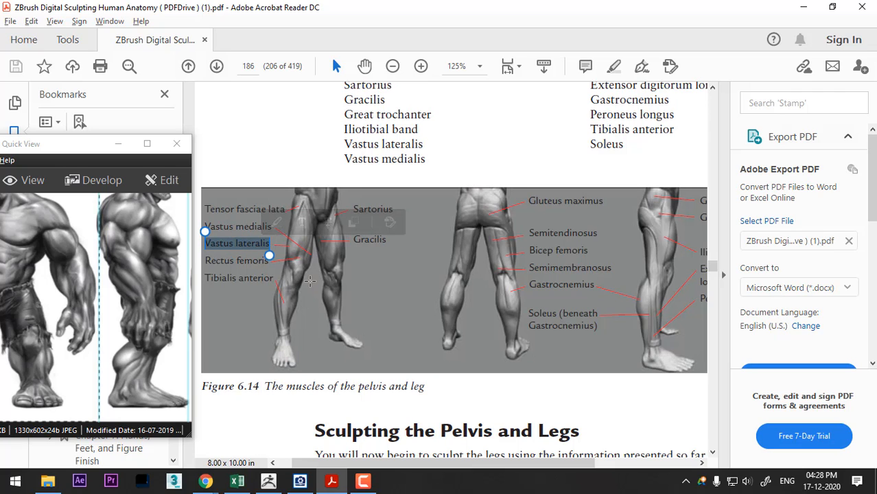
key(alt+Tab)
click(228, 470)
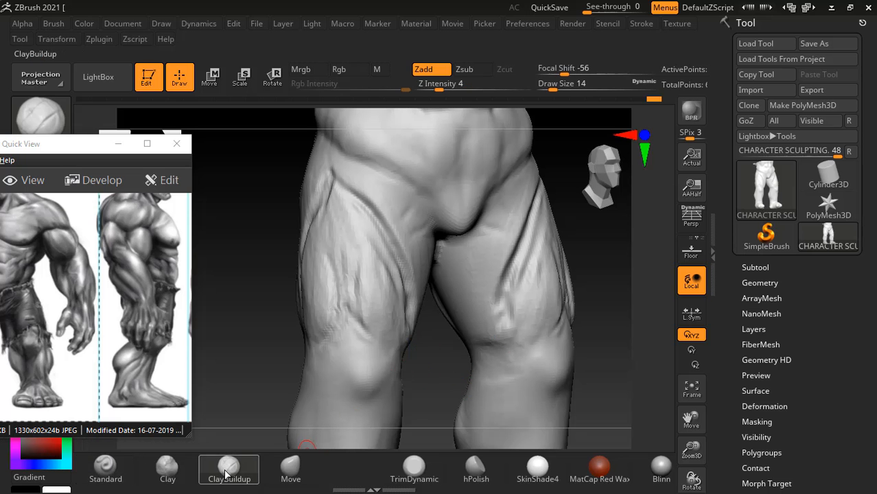
drag(276, 334, 246, 335)
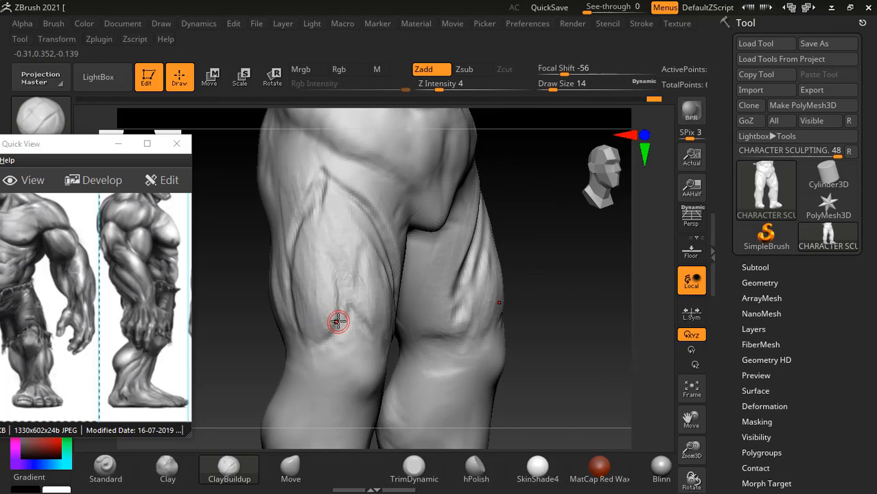
key(bracketright)
key(bracketright)
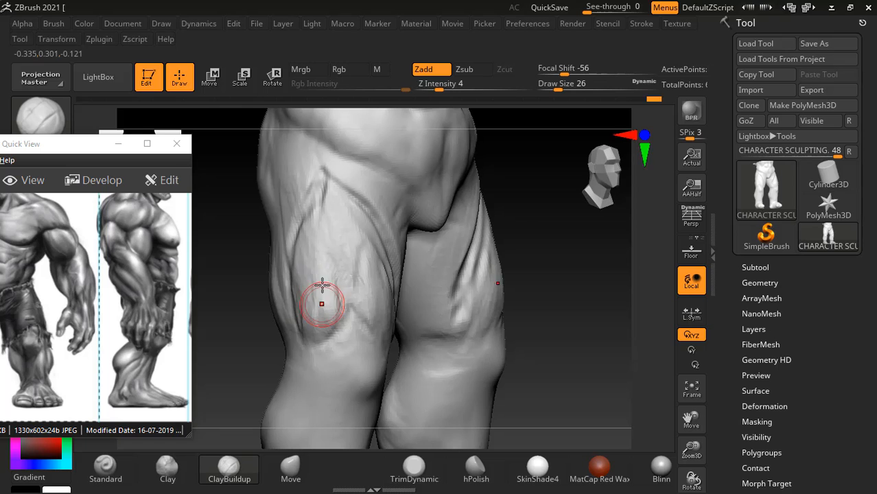
mouse_move(321, 260)
shift+mouse_down()
mouse_move(329, 299)
mouse_move(317, 329)
shift+mouse_up()
- Build up the sartorius band running diagonally from the hip to the inner knee with ClayBuildup at draw size 14
drag(513, 293, 401, 317)
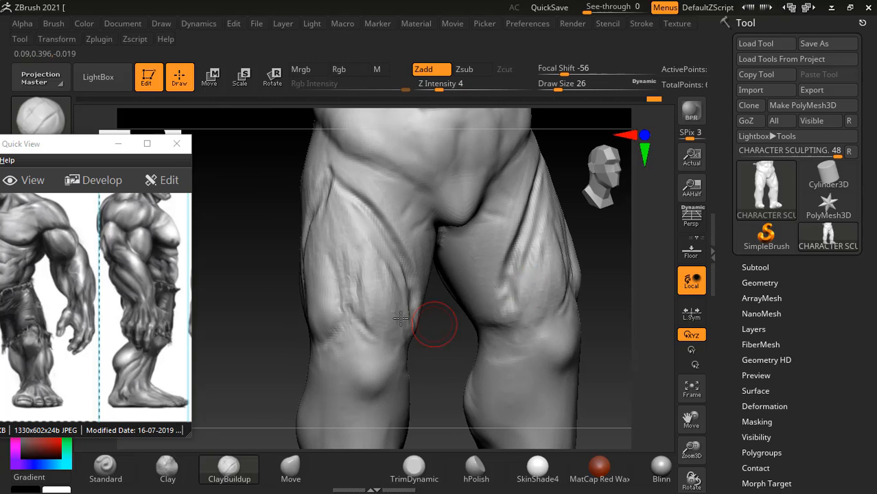
drag(469, 354, 424, 333)
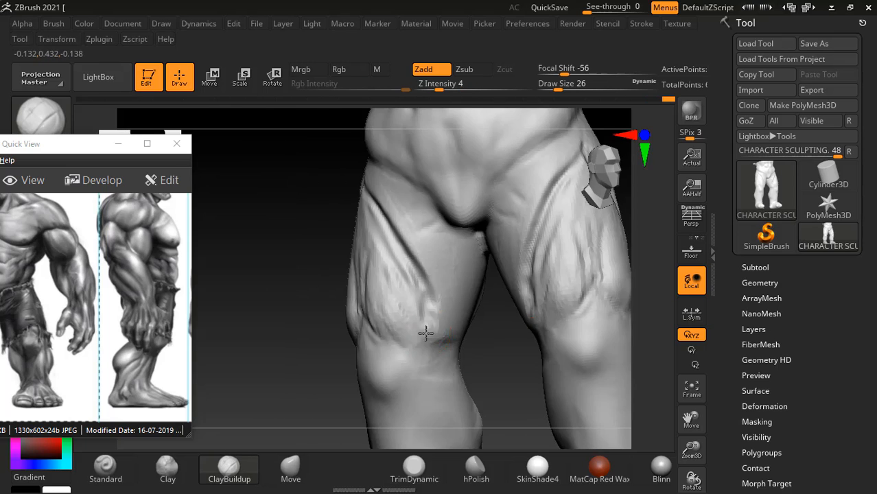
key(bracketleft)
key(bracketleft)
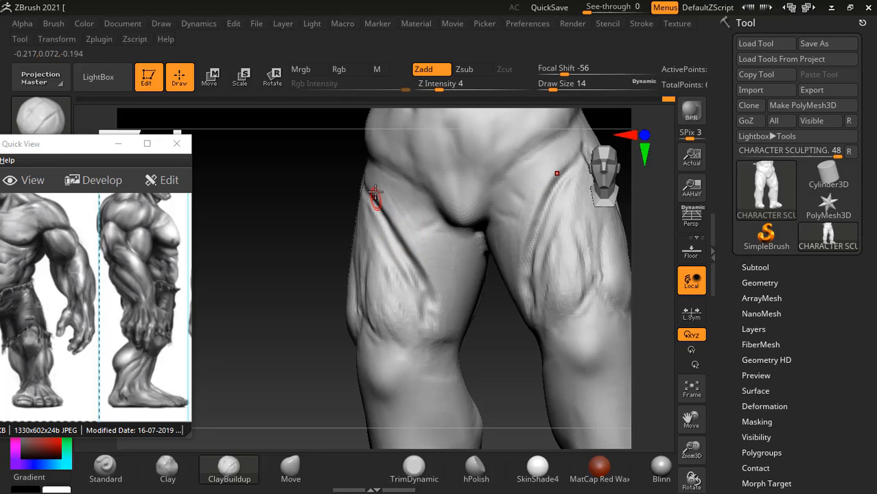
drag(387, 213, 426, 294)
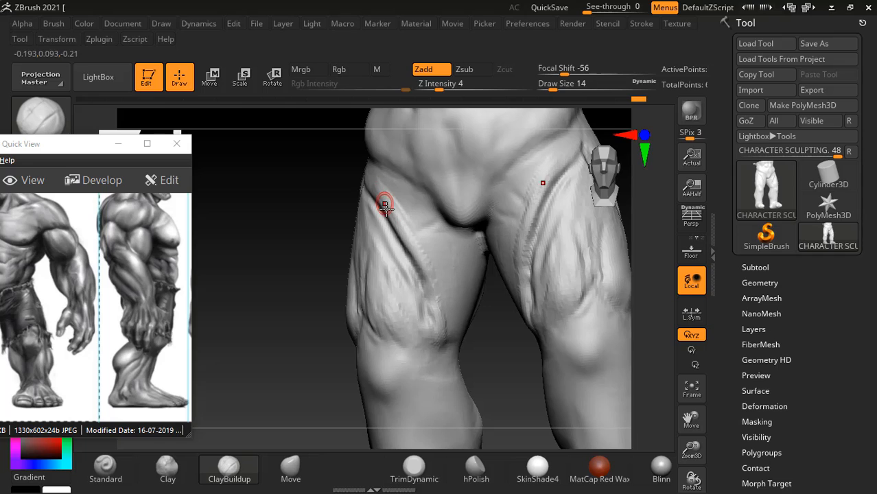
mouse_move(349, 200)
mouse_down()
mouse_move(290, 231)
mouse_move(369, 197)
mouse_move(369, 223)
mouse_move(409, 302)
mouse_up()
- Enlarge the ClayBuildup brush to draw size 22 and add volume to the outer front of the thigh
key(bracketright)
key(bracketright)
drag(452, 334, 401, 343)
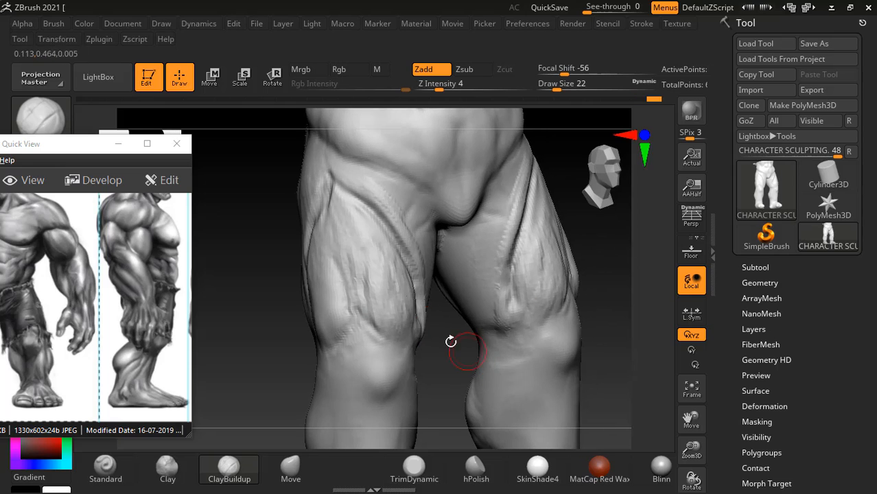
drag(341, 247, 349, 291)
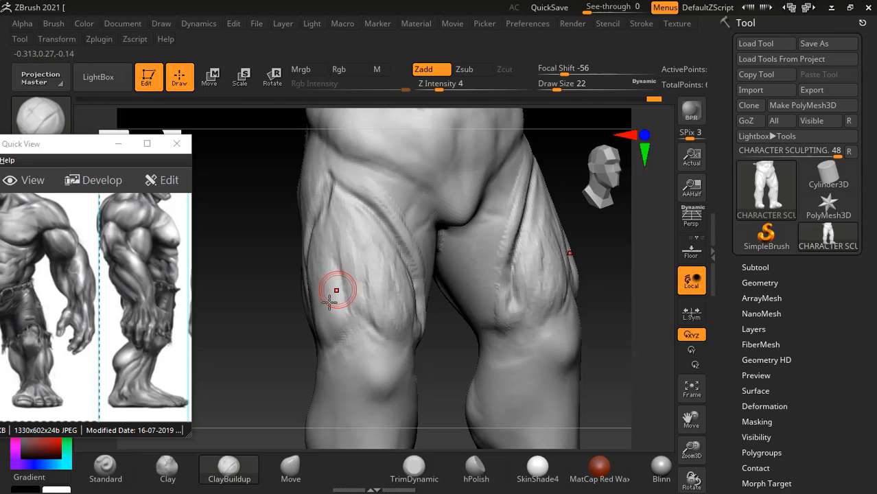
- Reposition the Hulk reference to show its front view, then build up the front thigh muscles down to the bulge above the knee
drag(54, 318, 81, 315)
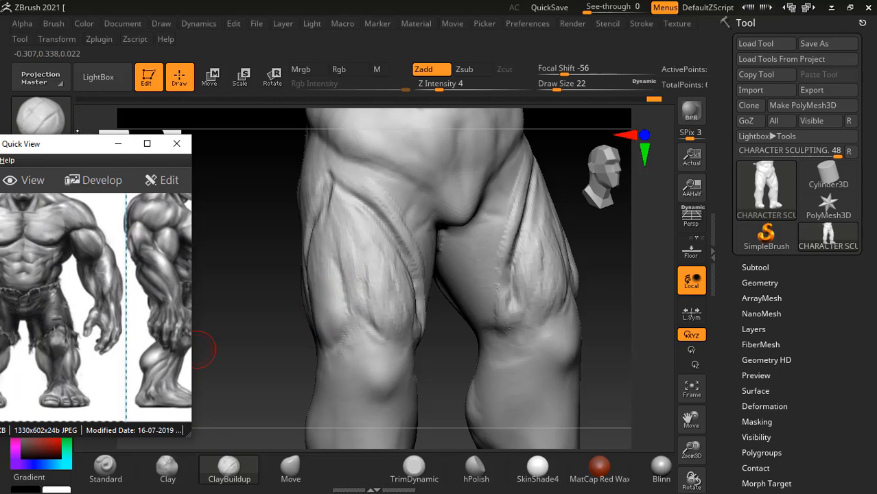
drag(61, 143, 108, 99)
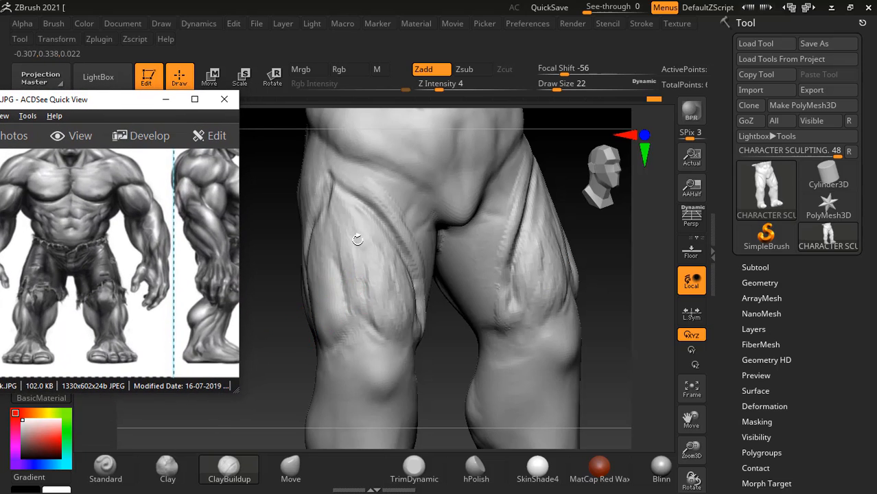
drag(358, 273, 352, 280)
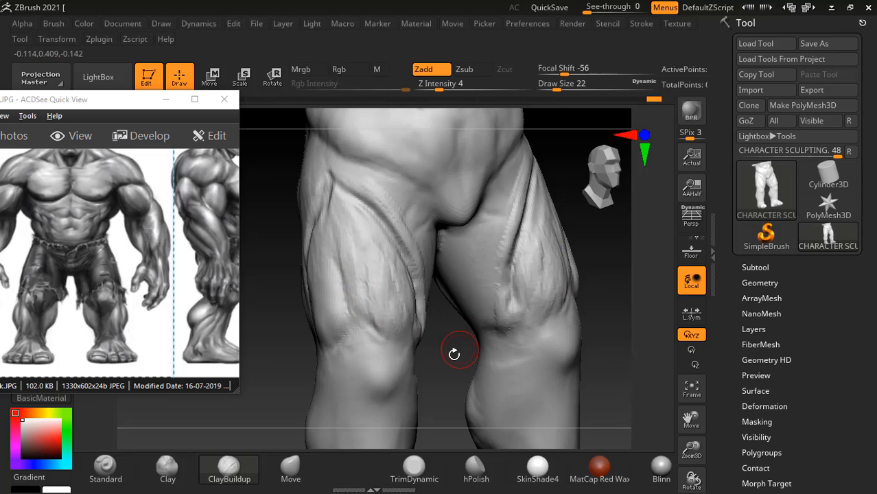
drag(454, 354, 426, 348)
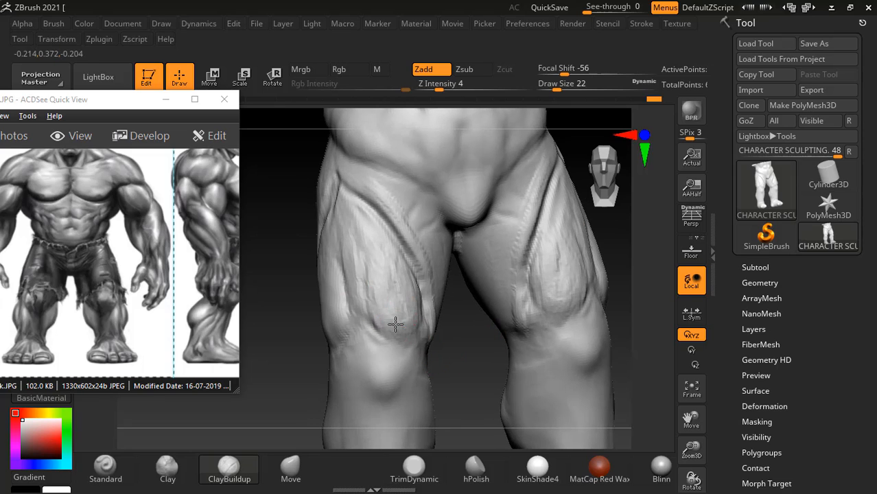
shift+drag(394, 315, 389, 301)
drag(351, 248, 362, 309)
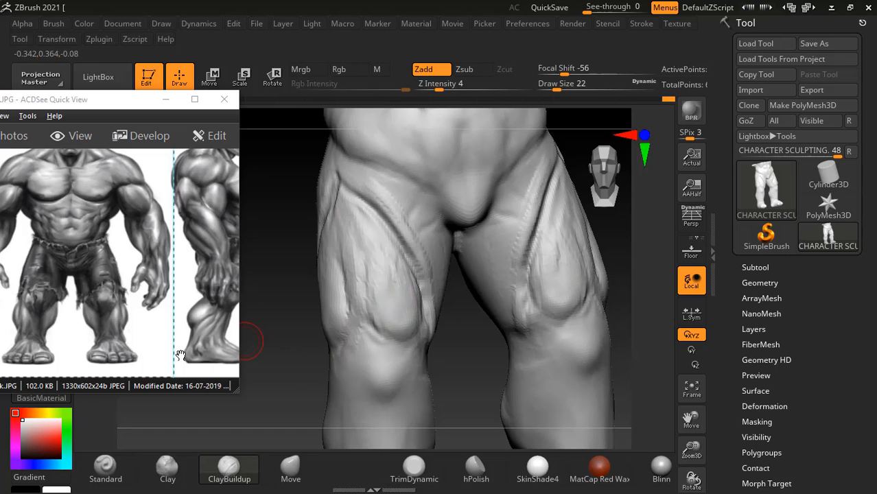
- Turn to the knees, then switch to the anatomy book, enlarge the page to 200% and study the front leg view in Figure 6.14
drag(307, 354, 313, 260)
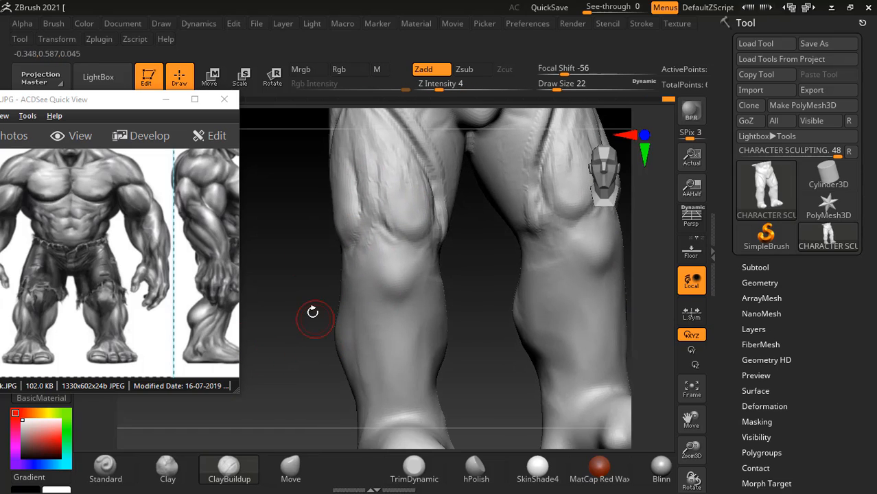
drag(313, 313, 367, 243)
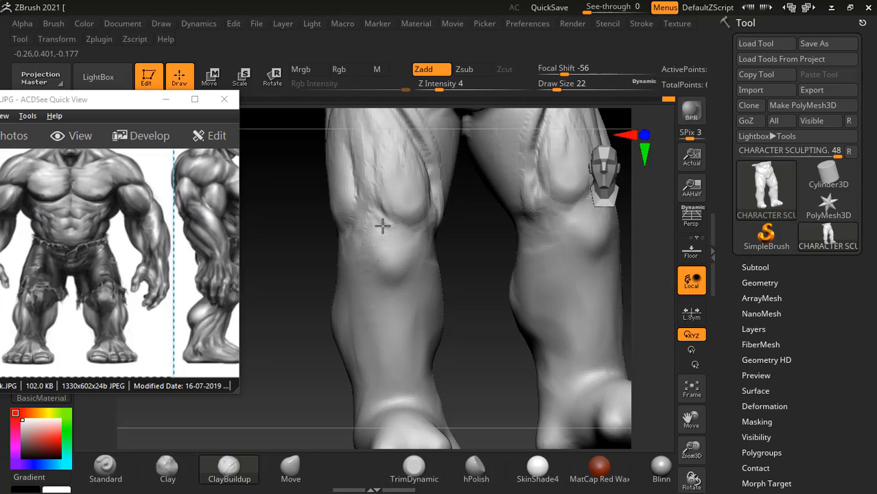
key(alt+Tab)
key(Tab)
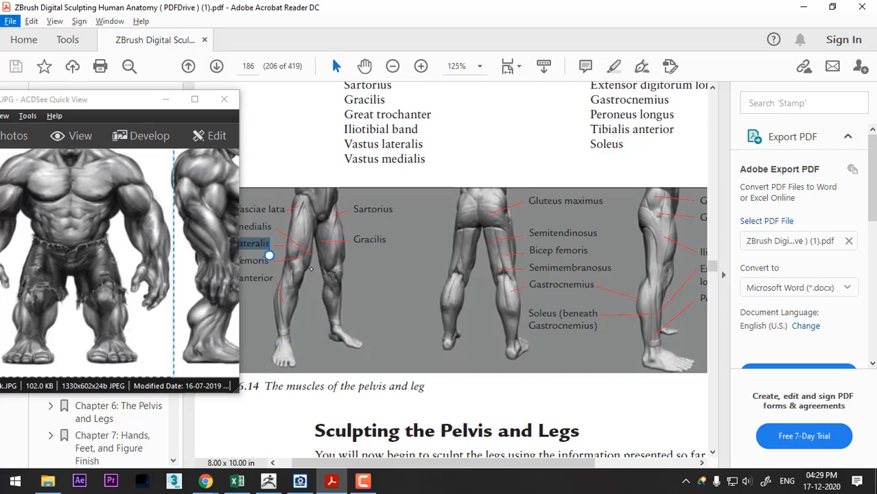
key(ctrl+equal)
key(ctrl+equal)
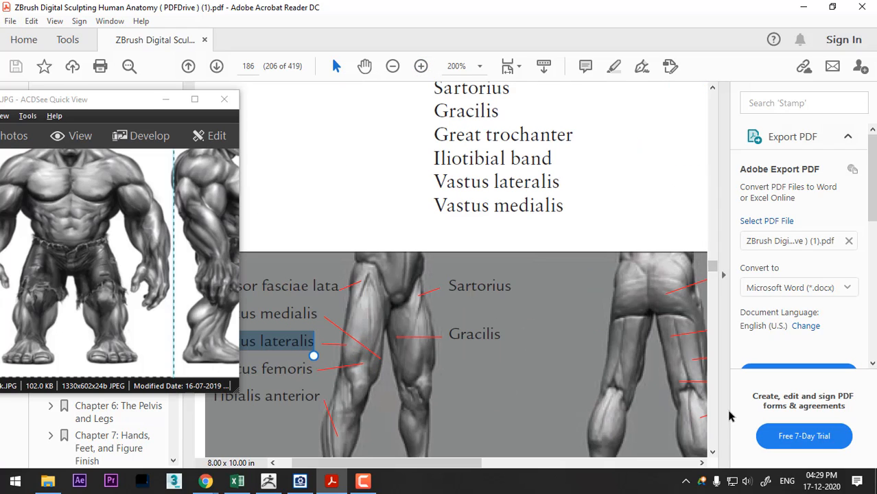
scroll(711, 452, down, 3)
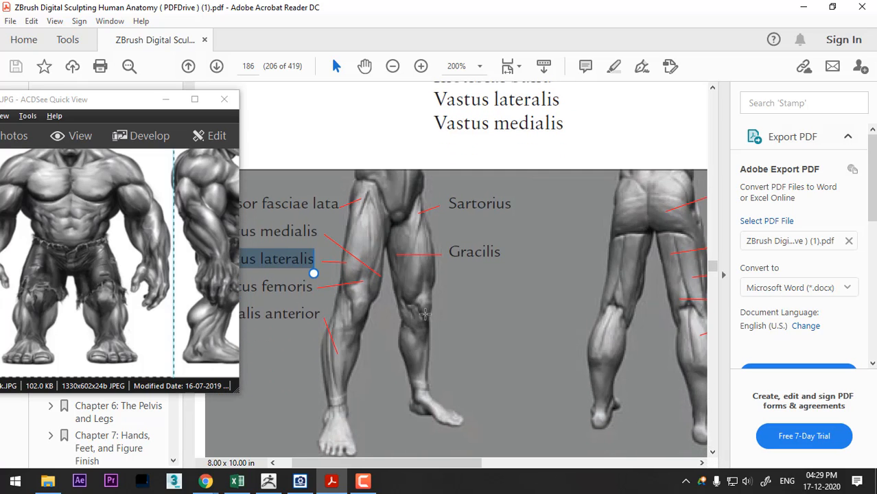
- Return to ZBrush and shape the kneecap and the area just below it with ClayBuildup at draw size 22
key(alt+Tab)
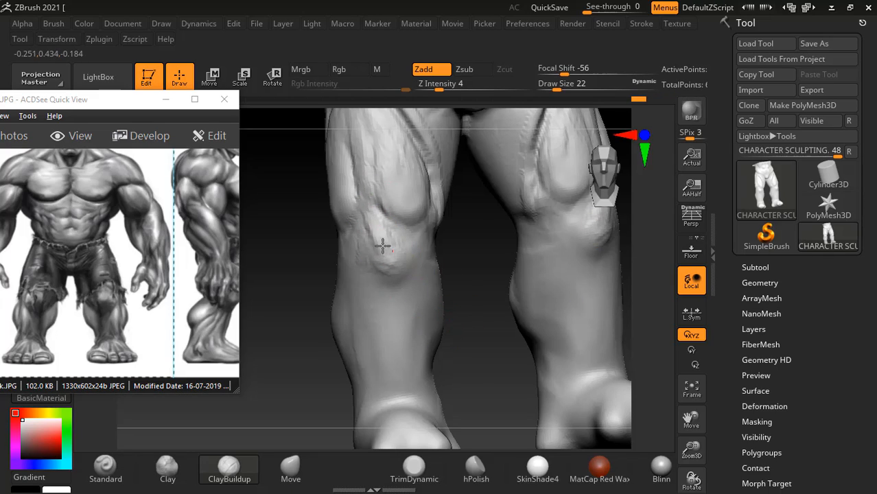
drag(381, 243, 386, 294)
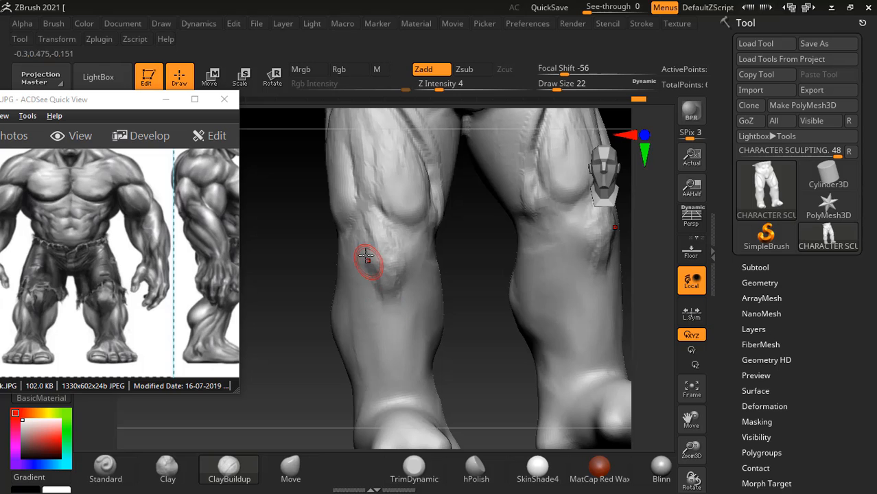
drag(368, 261, 392, 252)
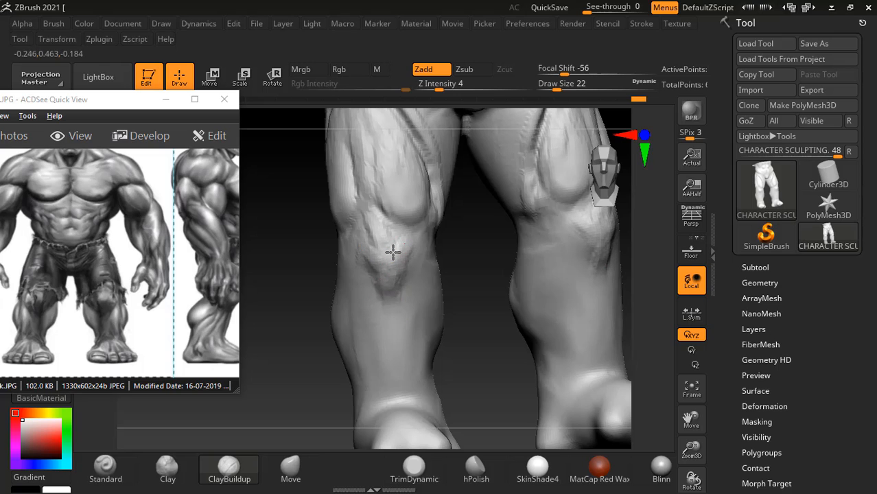
- Examine the lower leg muscles in the front, back and side views of Figure 6.14 in the anatomy book
key(alt+Tab)
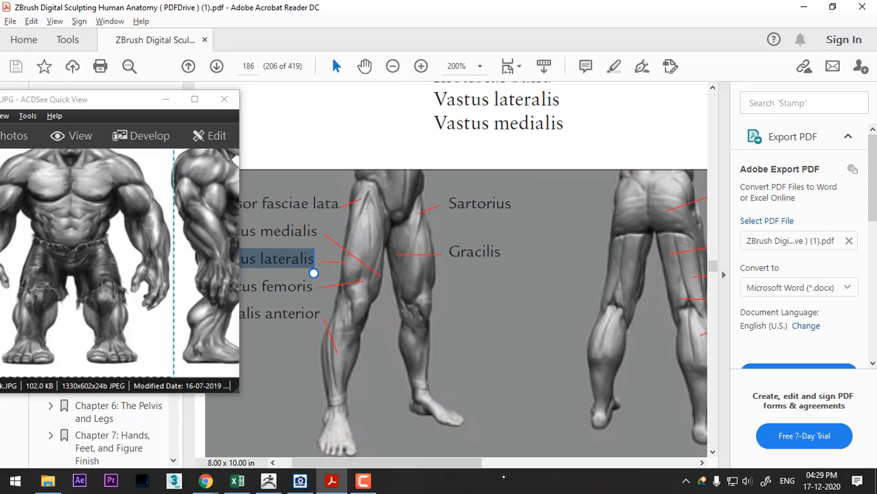
drag(447, 464, 432, 468)
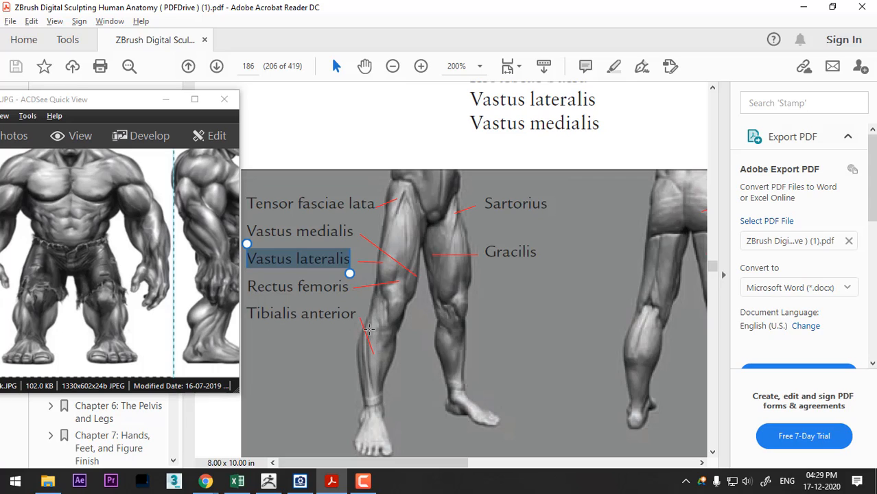
drag(369, 453, 508, 446)
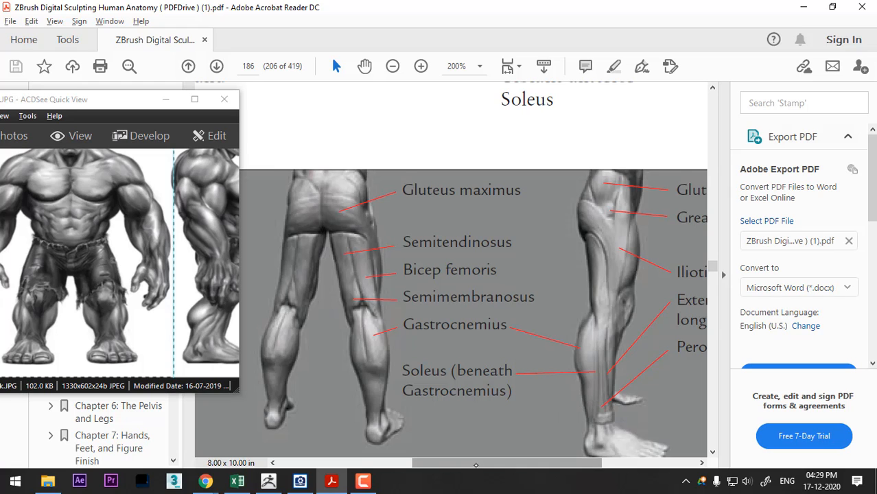
drag(487, 461, 356, 473)
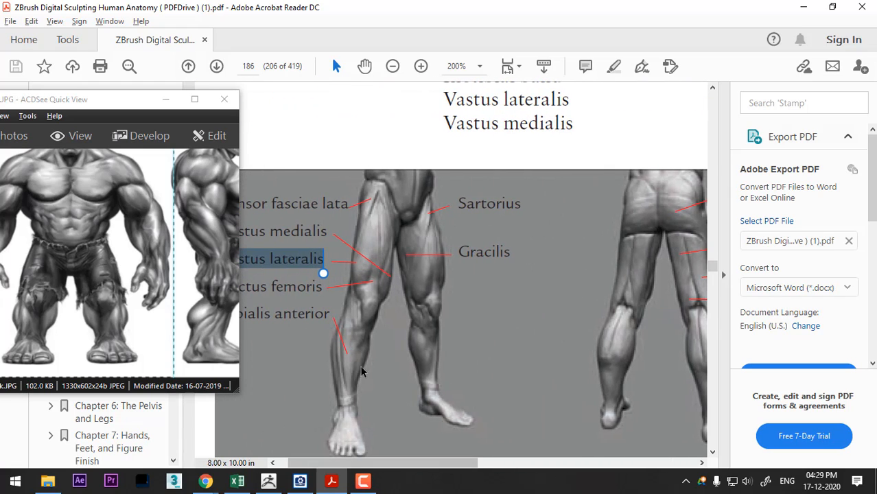
- Return to ZBrush and sculpt the shin's muscle line from below the knee to the ankle with ClayBuildup, checking Figure 6.14 in the anatomy book
key(alt+Tab)
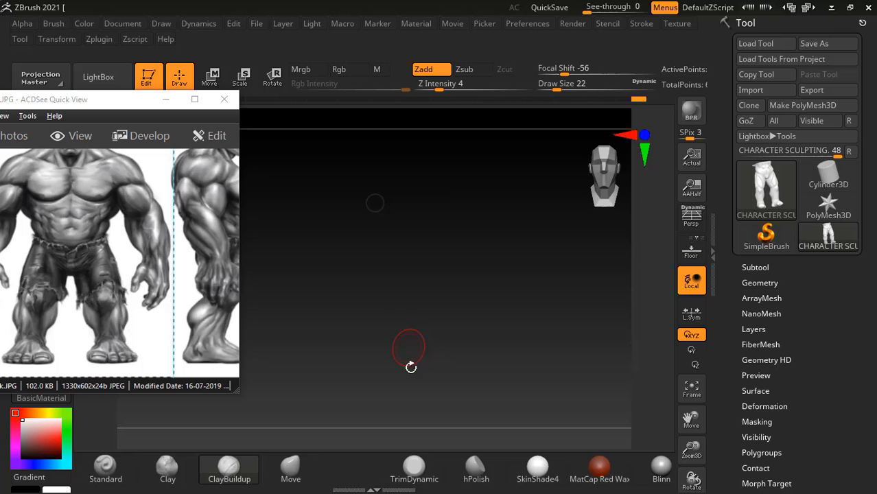
mouse_move(410, 367)
mouse_down()
mouse_move(417, 347)
mouse_move(452, 321)
mouse_move(454, 288)
mouse_move(352, 260)
mouse_up()
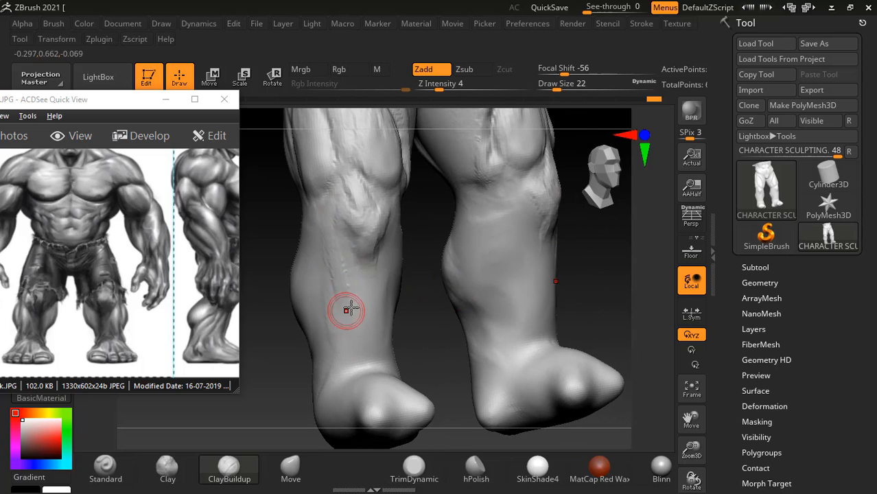
key(alt+Tab)
key(alt+Tab)
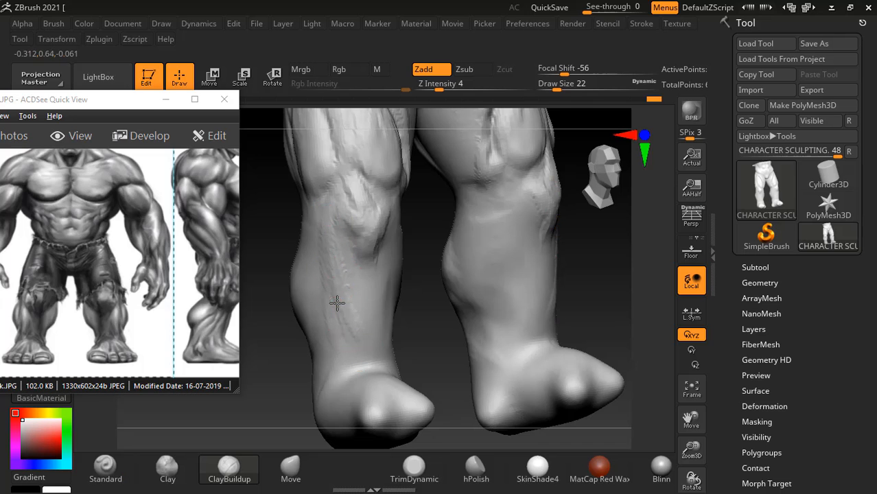
drag(412, 330, 327, 276)
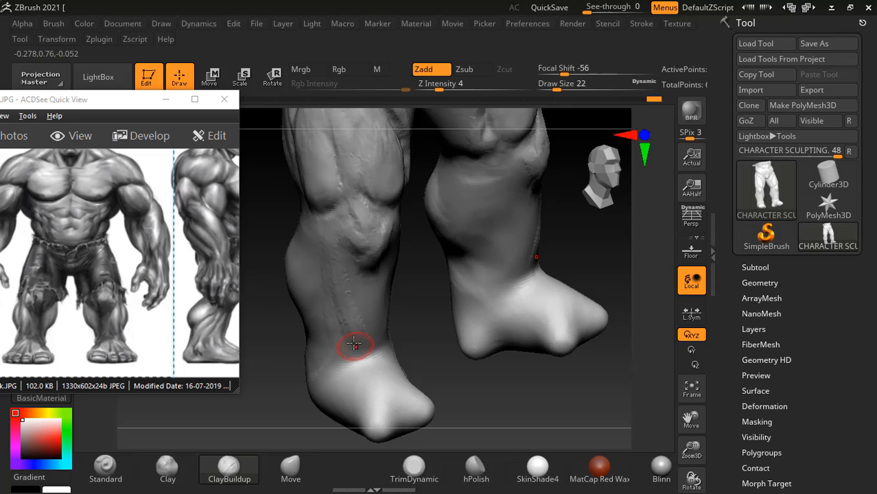
key(alt+Tab)
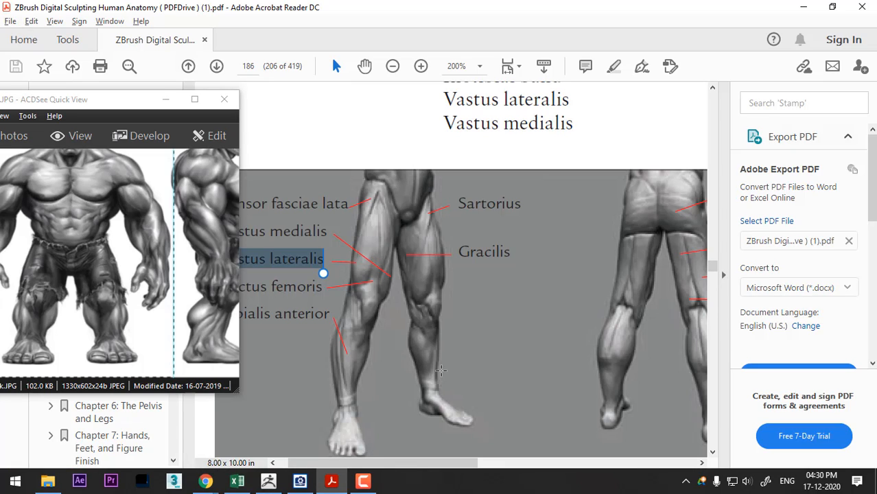
key(alt+Tab)
- Build up and smooth the calf muscles on the inner side and back of the lower legs with ClayBuildup at draw size 38
drag(401, 362, 455, 364)
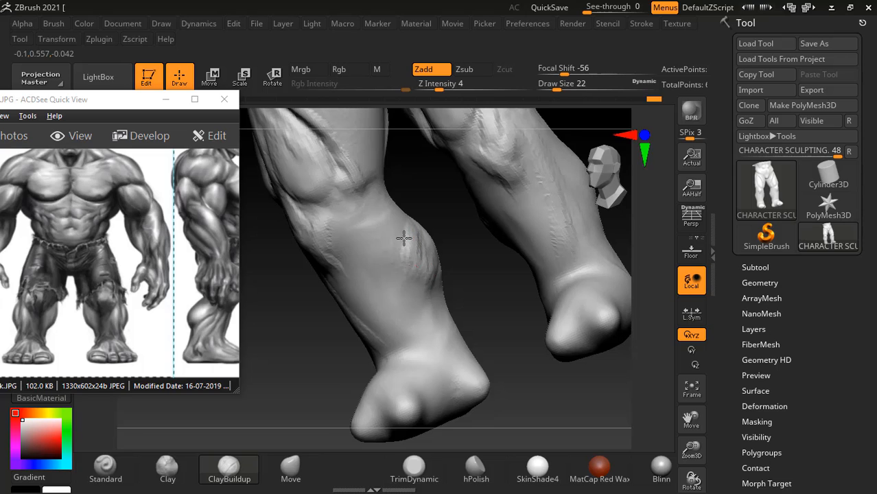
mouse_move(480, 253)
mouse_down()
mouse_move(428, 265)
mouse_move(420, 251)
mouse_move(425, 259)
mouse_up()
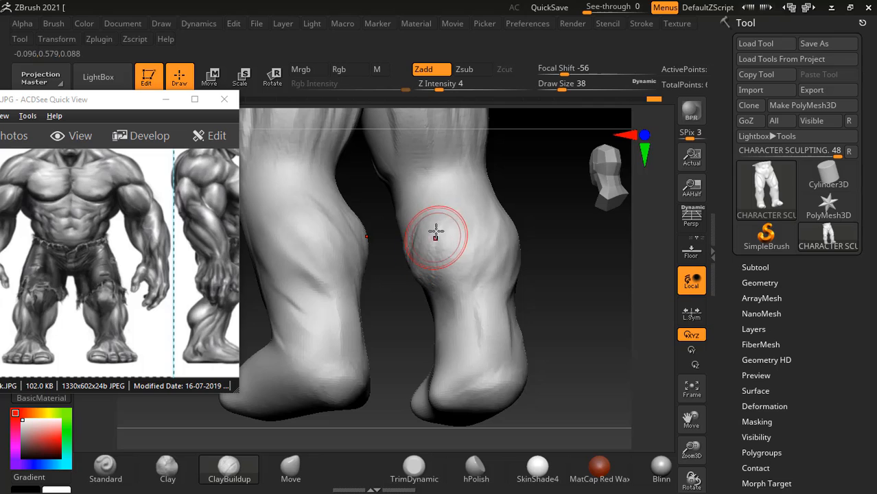
mouse_move(439, 215)
shift+mouse_down()
mouse_move(422, 276)
mouse_move(415, 240)
mouse_move(410, 273)
shift+mouse_up()
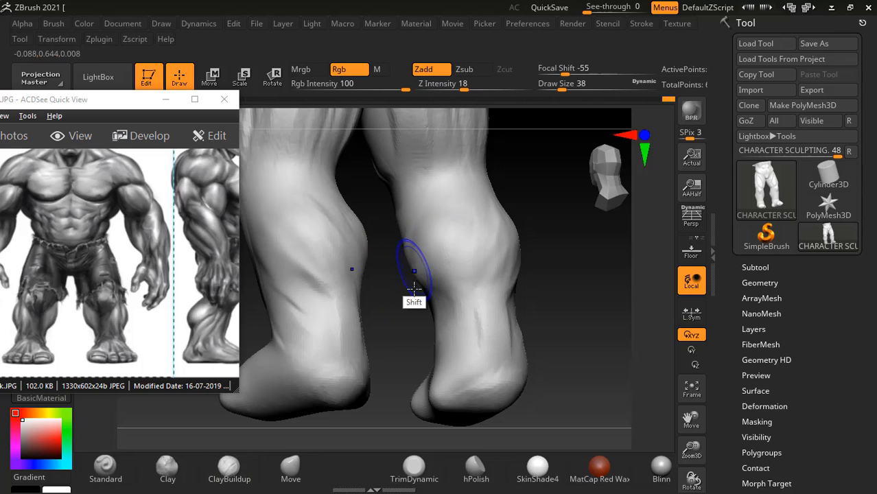
drag(576, 309, 566, 320)
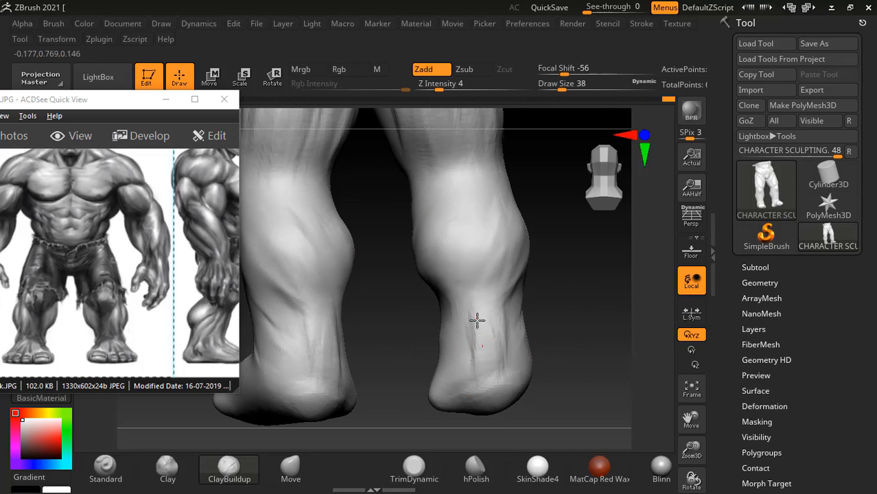
key(shift)
shift+drag(477, 316, 477, 314)
drag(596, 291, 564, 277)
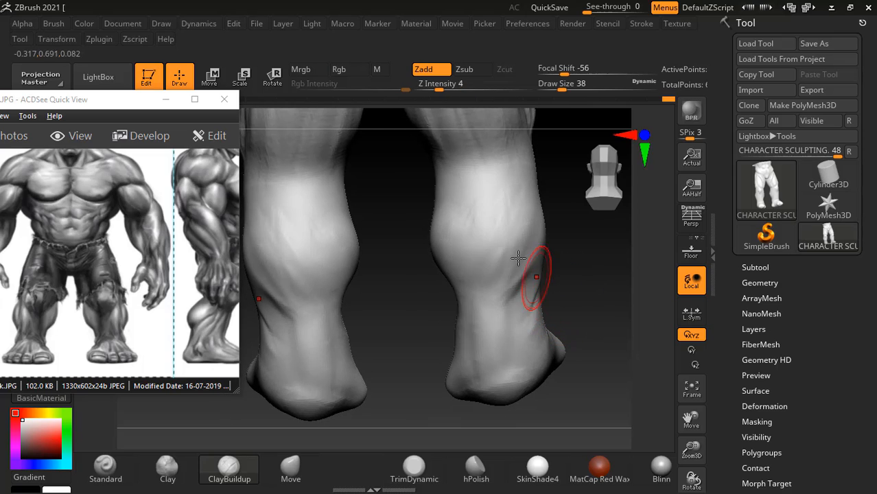
- Carve the hamstring separations on the back of the thighs with the Standard brush at draw size 10, then smooth them at size 26
mouse_move(402, 295)
alt+mouse_down()
mouse_move(401, 279)
mouse_move(420, 254)
mouse_move(391, 303)
alt+mouse_up()
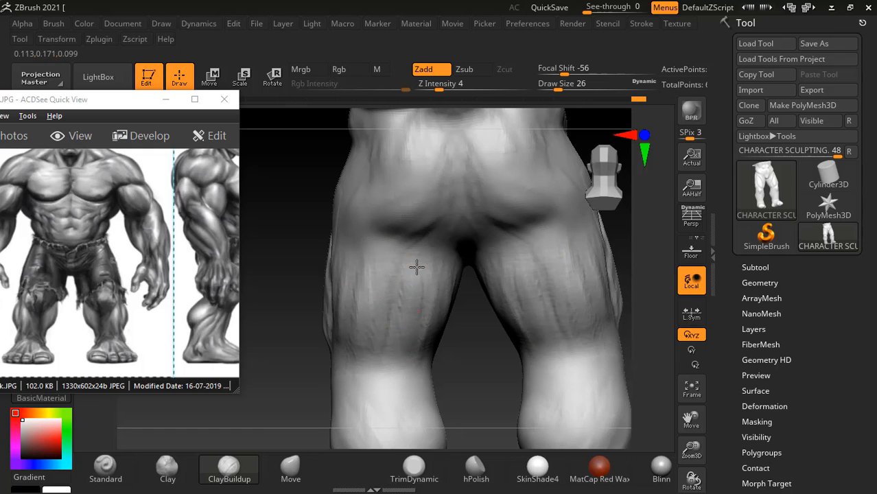
click(105, 468)
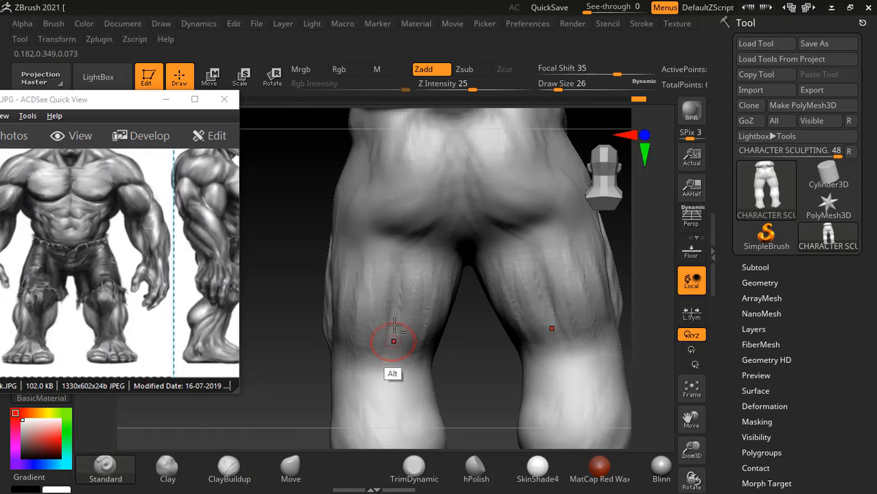
key([)
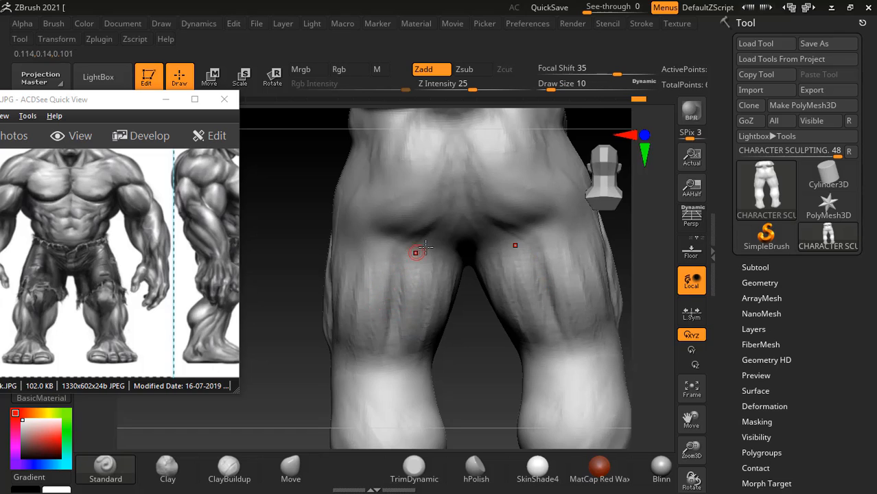
mouse_move(436, 244)
alt+mouse_down()
mouse_move(403, 260)
mouse_move(399, 334)
alt+mouse_up()
mouse_move(363, 246)
alt+mouse_down()
mouse_move(397, 291)
mouse_move(393, 352)
mouse_move(350, 355)
mouse_move(392, 348)
mouse_move(414, 365)
alt+mouse_up()
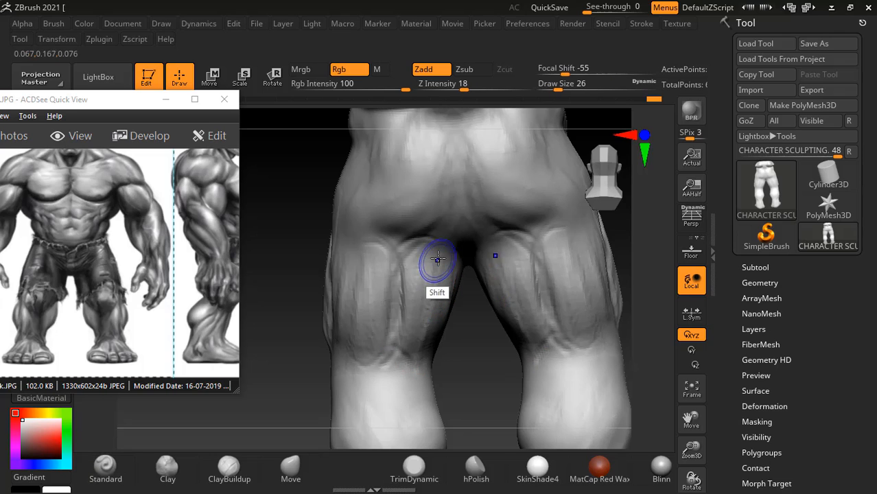
mouse_move(438, 258)
shift+mouse_down()
mouse_move(397, 261)
mouse_move(357, 295)
mouse_move(408, 322)
mouse_move(426, 272)
mouse_move(360, 332)
mouse_move(418, 340)
mouse_move(398, 350)
shift+mouse_up()
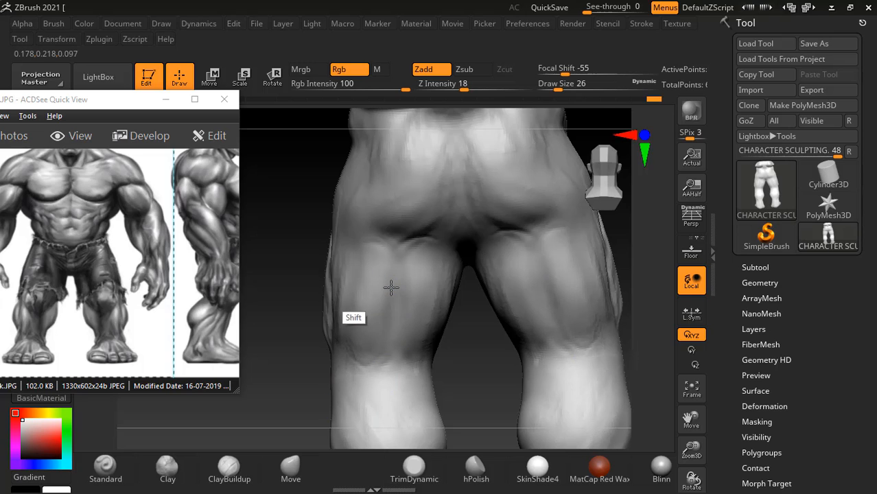
- Smooth the muscle forms on the outer and front sides of the thighs
shift+drag(242, 357, 358, 333)
shift+drag(336, 270, 337, 270)
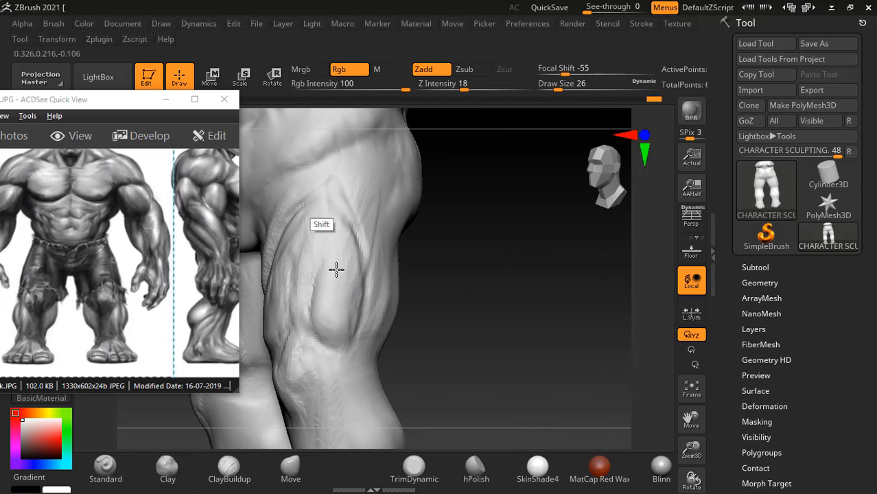
drag(481, 242, 546, 253)
alt+drag(459, 271, 615, 295)
mouse_move(421, 244)
shift+mouse_down()
mouse_move(400, 287)
mouse_move(401, 332)
shift+mouse_up()
drag(527, 293, 561, 284)
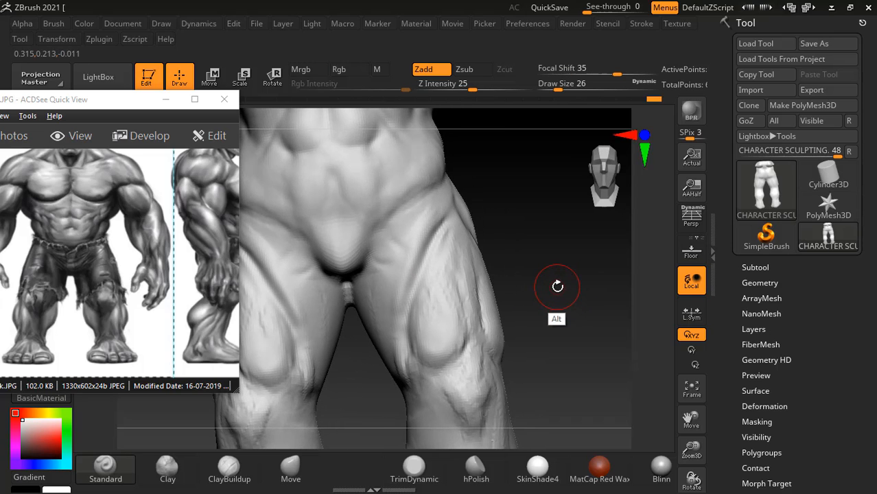
- Check the inner thigh in the anatomy book, then build up the inner thigh muscles with ClayBuildup at draw size 26 and smooth them
key(alt+Tab)
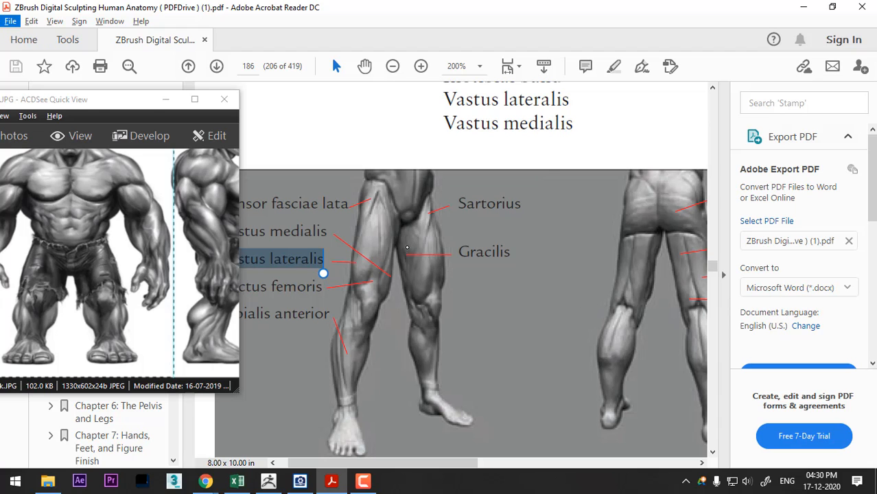
key(alt+Tab)
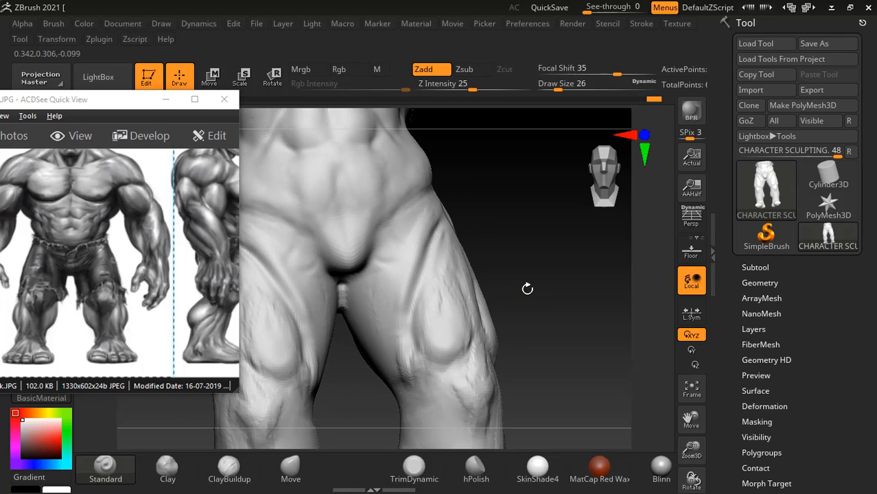
drag(558, 257, 328, 423)
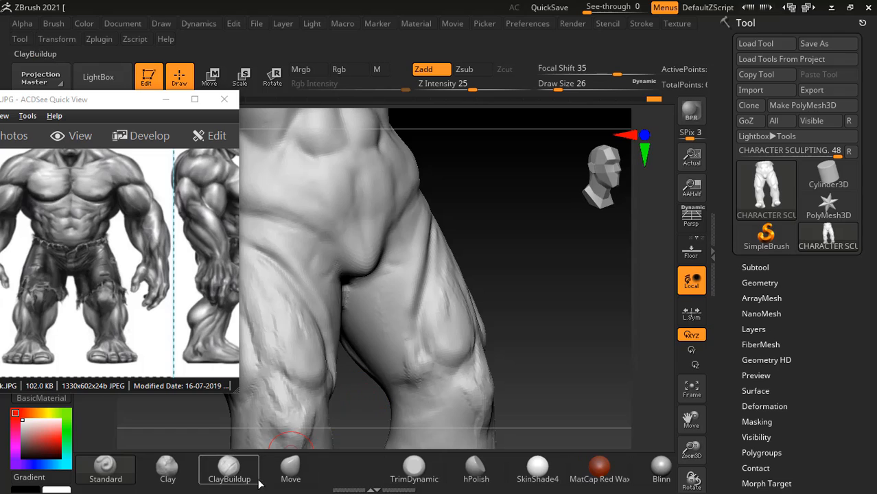
click(233, 472)
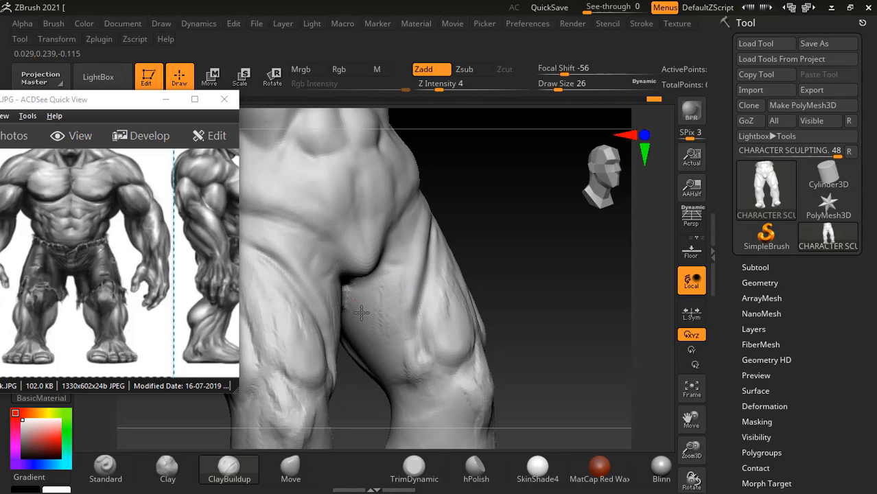
mouse_move(362, 312)
mouse_down()
mouse_move(398, 345)
mouse_move(403, 370)
mouse_up()
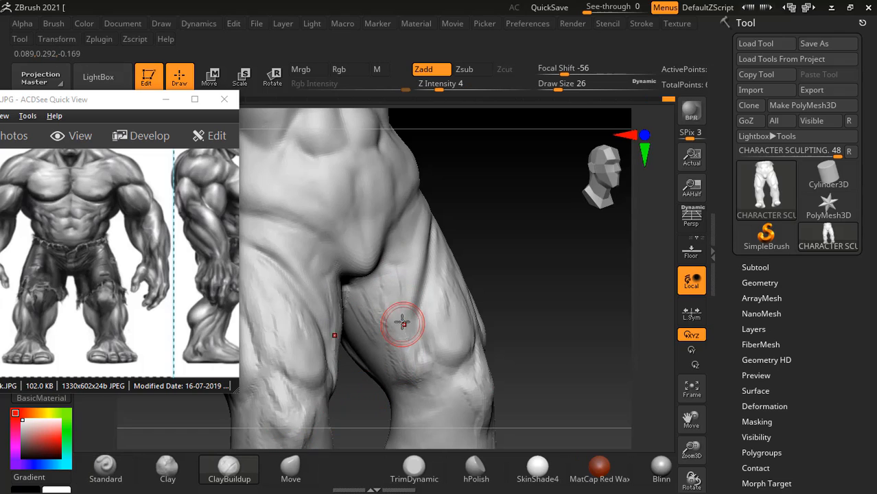
drag(416, 217, 400, 283)
mouse_move(405, 252)
mouse_down()
mouse_move(393, 312)
mouse_move(413, 356)
mouse_up()
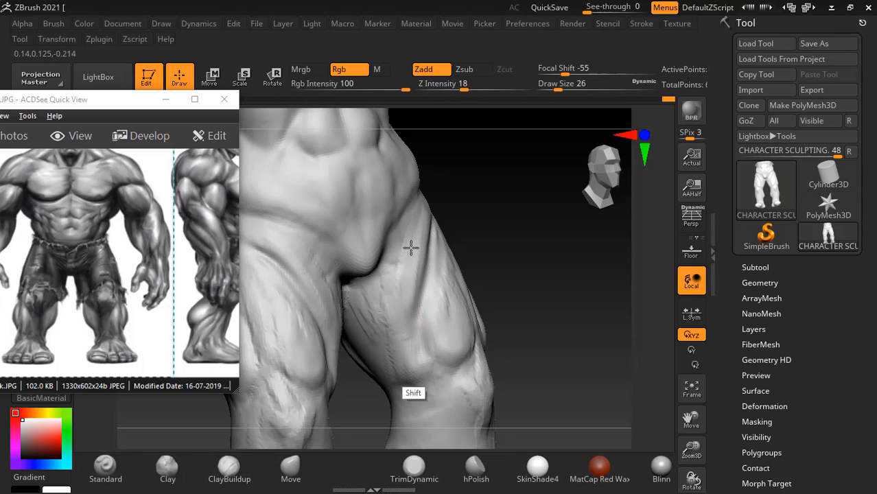
mouse_move(498, 229)
shift+mouse_down()
mouse_move(434, 251)
mouse_move(435, 302)
shift+mouse_up()
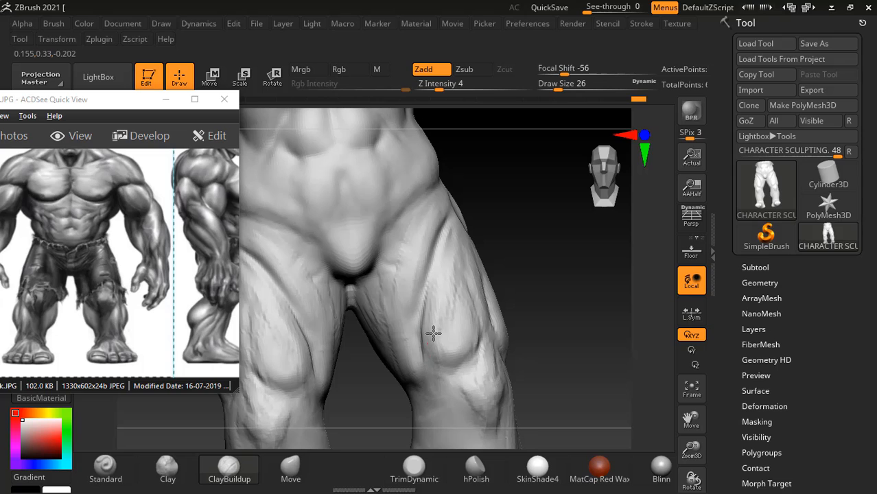
- Strengthen the front thigh muscles from the hip down to the knee with ClayBuildup, then smooth the front and inner thighs
mouse_move(440, 308)
mouse_down()
mouse_move(443, 254)
mouse_move(454, 237)
mouse_move(470, 237)
mouse_up()
mouse_move(441, 212)
shift+mouse_down()
mouse_move(433, 250)
mouse_move(407, 287)
mouse_move(454, 326)
mouse_move(439, 327)
mouse_move(474, 308)
shift+mouse_up()
drag(553, 273, 494, 265)
mouse_move(483, 308)
shift+mouse_down()
mouse_move(479, 251)
mouse_move(500, 274)
shift+mouse_up()
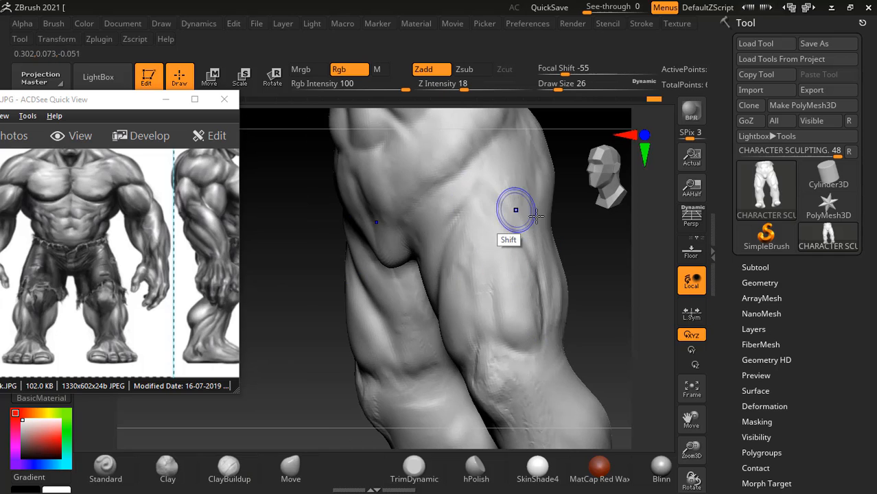
mouse_move(585, 272)
shift+mouse_down()
mouse_move(605, 280)
mouse_move(592, 290)
shift+mouse_up()
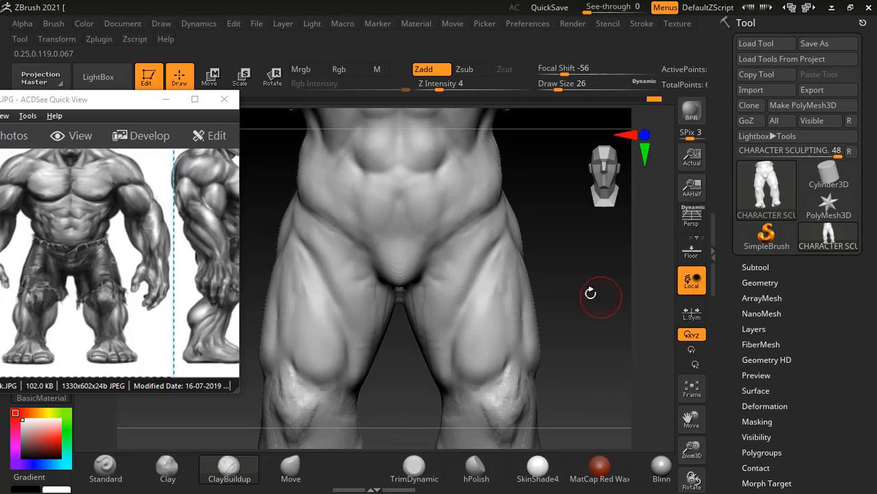
key(shift)
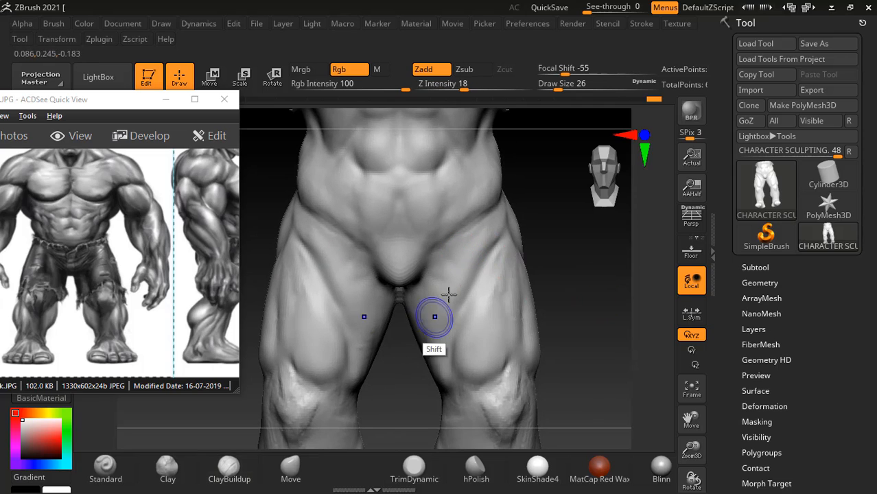
- Smooth the kneecaps and the area just below them
alt+drag(562, 304, 577, 239)
mouse_move(313, 336)
shift+mouse_down()
mouse_move(311, 317)
mouse_move(296, 330)
shift+mouse_up()
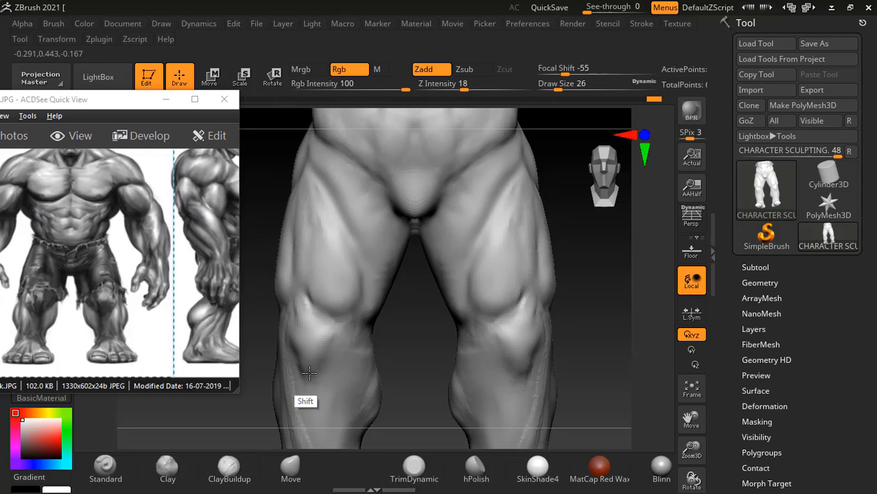
alt+drag(418, 333, 421, 280)
- Enlarge the Hulk reference around the thighs and knees, then build up and smooth the inner thigh bulge above the knee
click(117, 317)
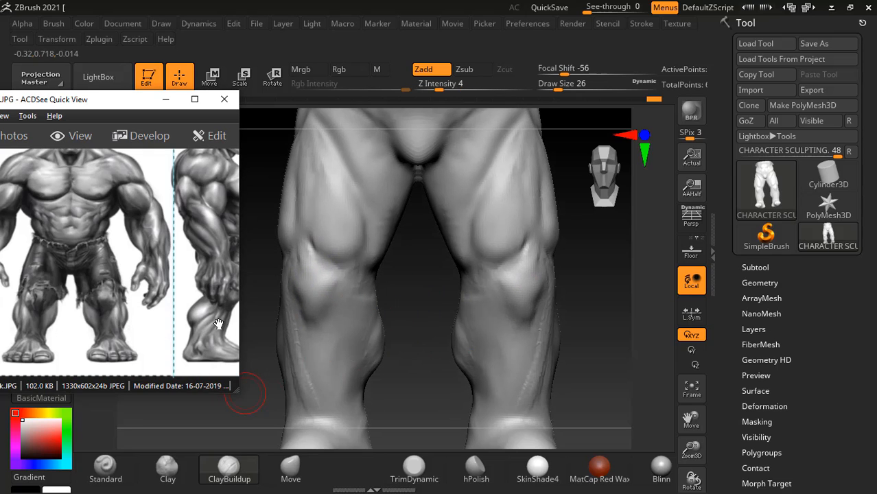
scroll(214, 319, up, 2)
scroll(131, 298, up, 1)
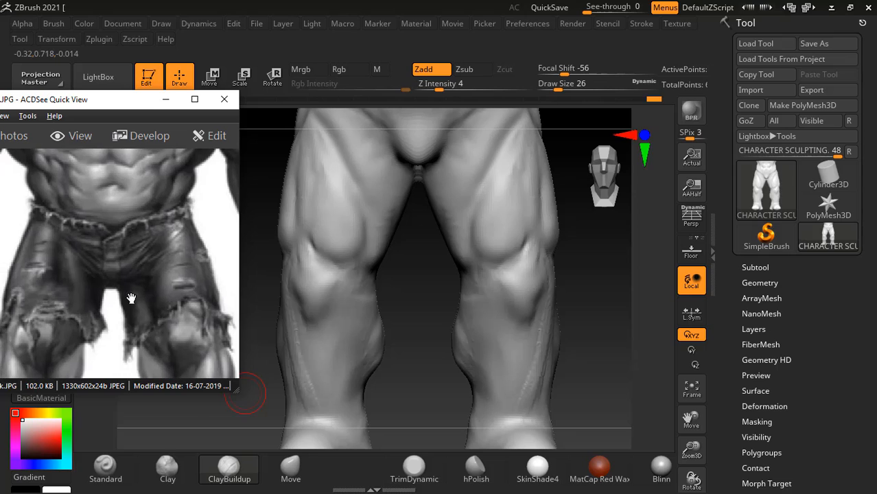
scroll(131, 297, down, 1)
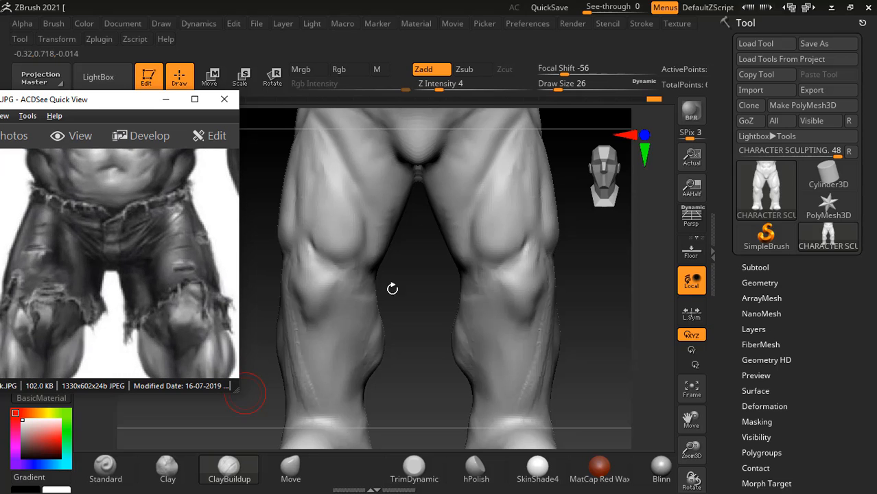
mouse_move(391, 289)
mouse_down()
mouse_move(413, 285)
mouse_move(351, 201)
mouse_up()
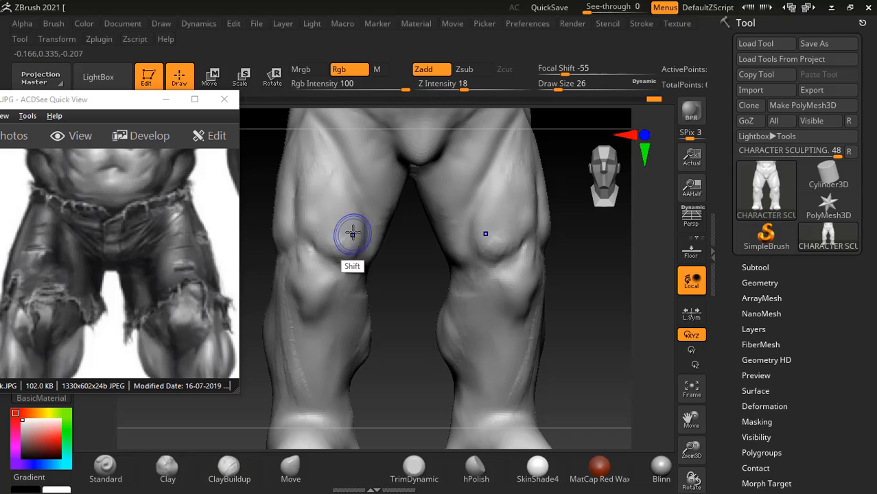
mouse_move(559, 274)
mouse_down()
mouse_move(596, 289)
mouse_move(573, 271)
mouse_move(572, 326)
mouse_move(578, 315)
mouse_move(582, 343)
mouse_move(552, 345)
mouse_move(585, 344)
mouse_up()
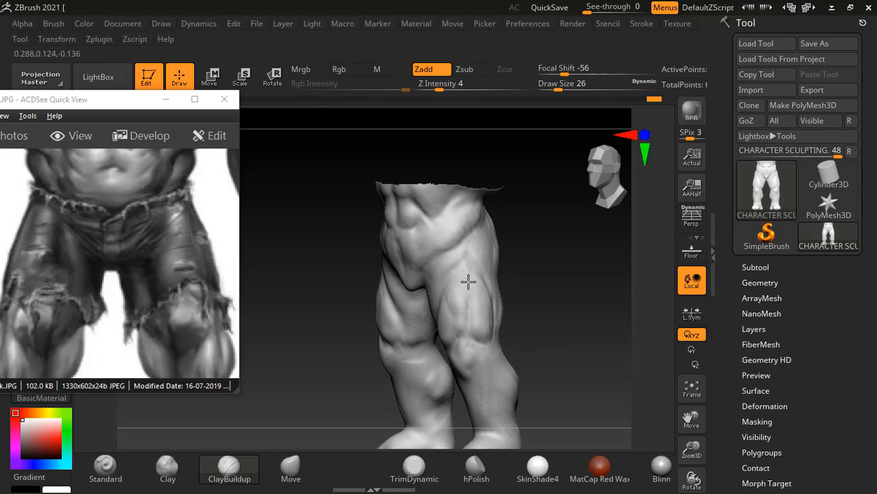
key(shift)
drag(527, 330, 574, 309)
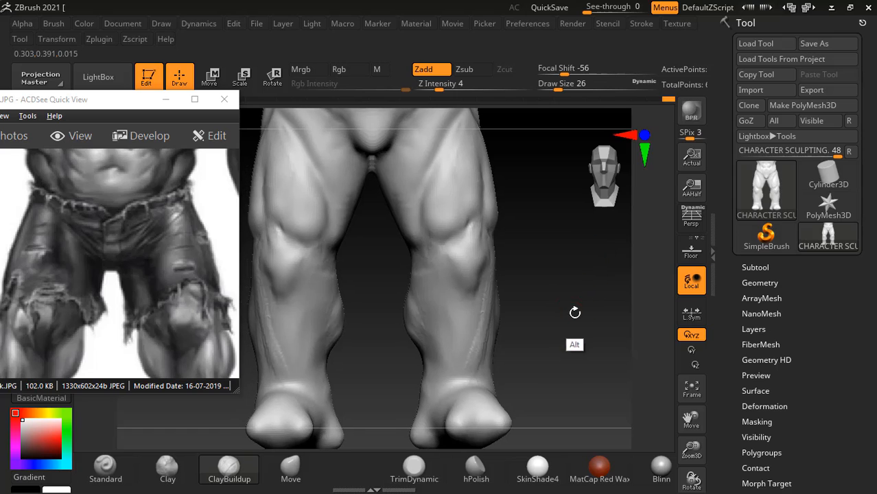
- Examine the leg muscles in the anatomy book and bring the side view of the lower leg into view in the Hulk reference
key(alt+Tab)
key(Tab)
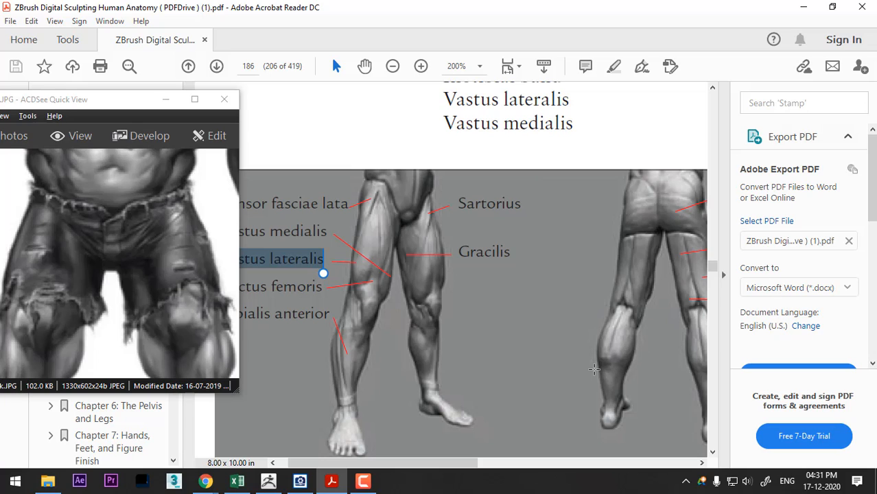
scroll(83, 304, down, 5)
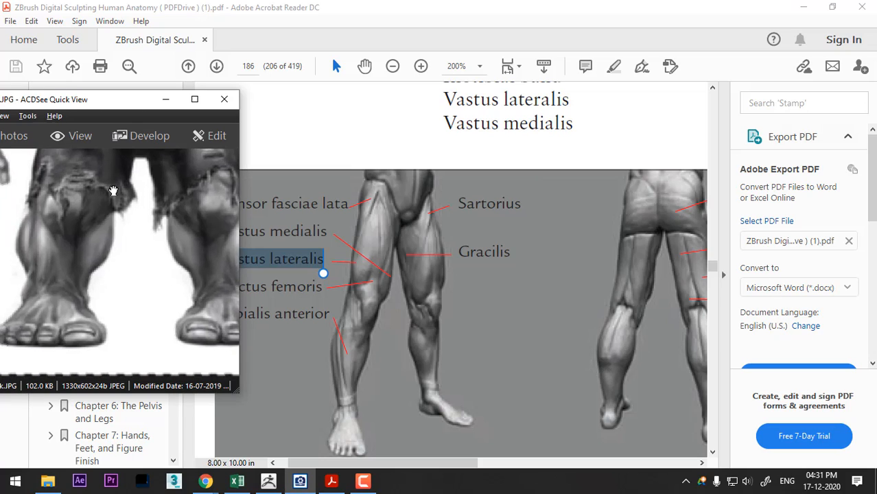
drag(112, 270, 11, 256)
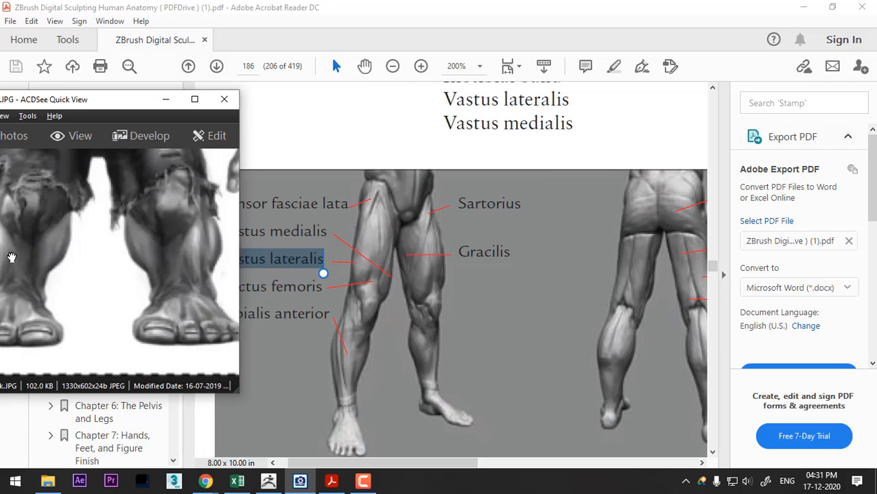
drag(177, 262, 2, 259)
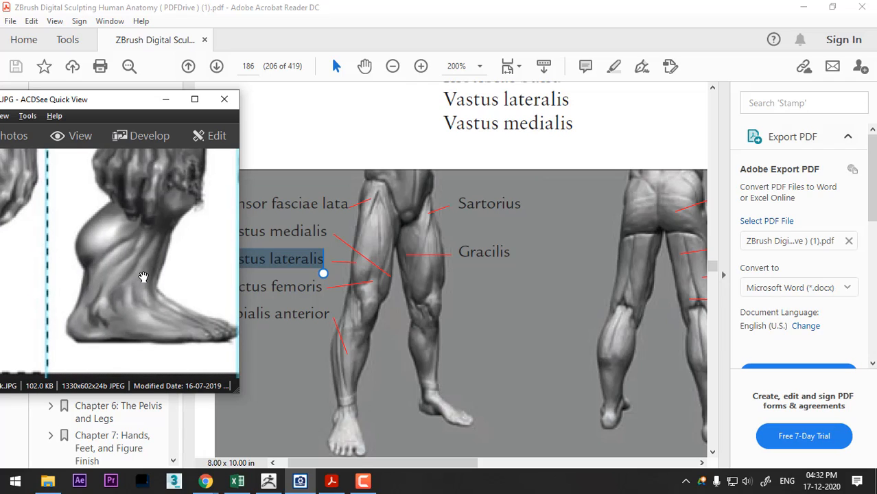
key(alt+Tab)
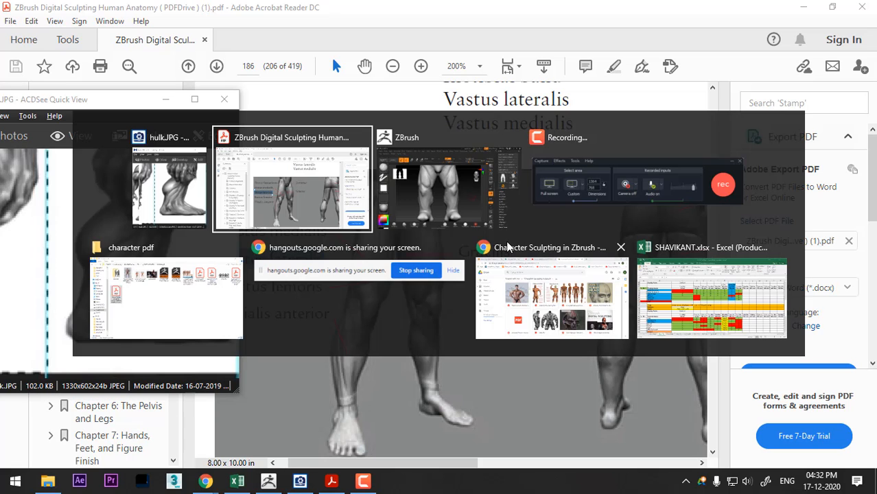
key(alt+Tab)
key(Tab)
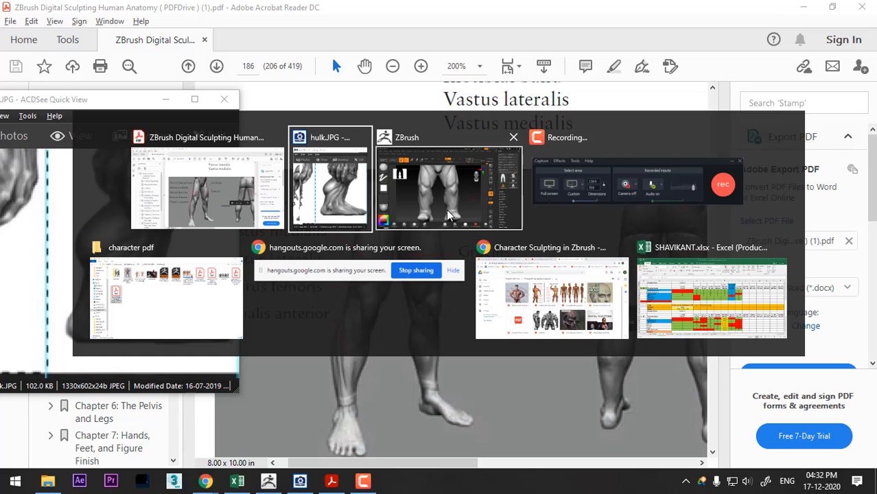
- Pull the calf bulge outward at the back with the Move brush at draw size 62, then smooth the calf
drag(544, 290, 603, 231)
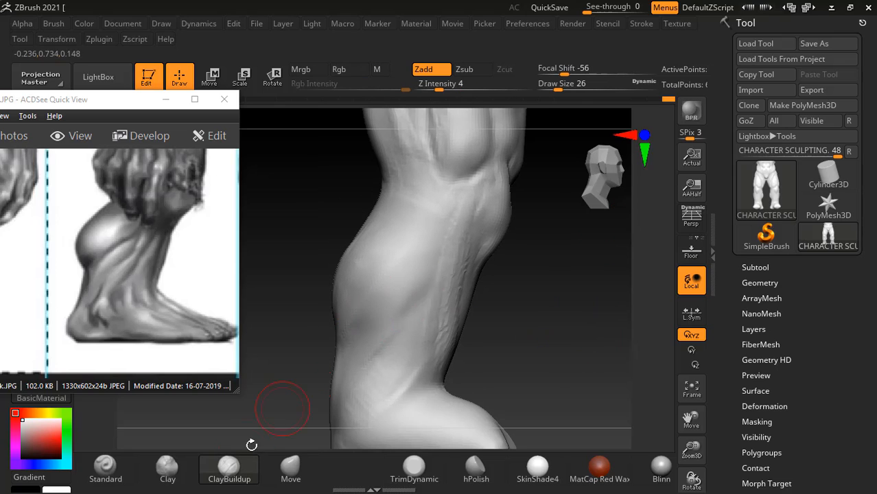
click(285, 470)
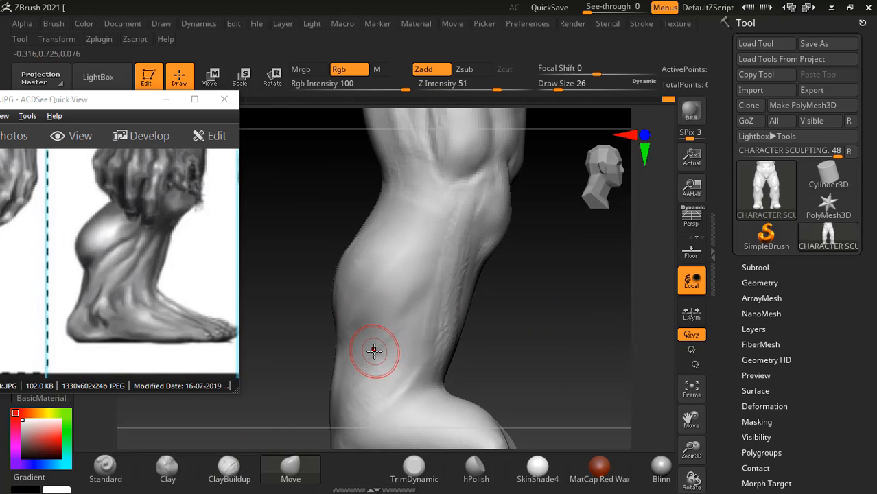
key(bracketright)
key(bracketright)
key(bracketright)
key(bracketright)
key(bracketright)
key(bracketright)
drag(345, 298, 325, 298)
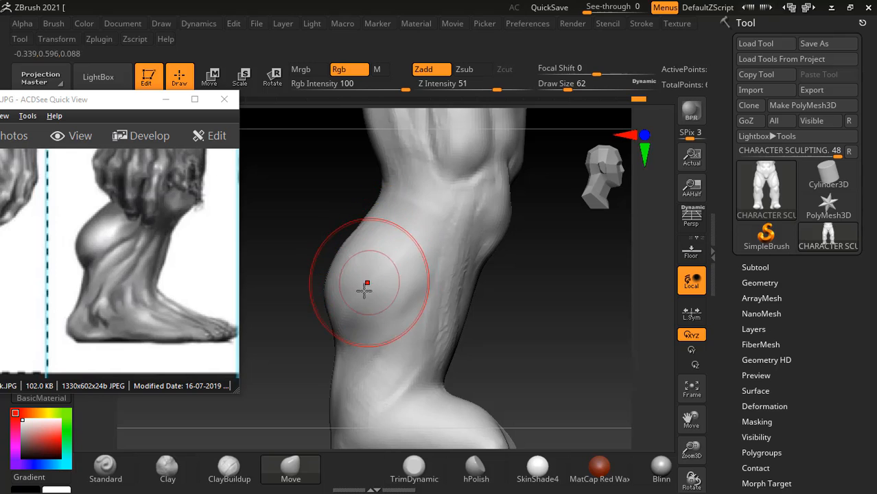
mouse_move(473, 301)
mouse_down()
mouse_move(554, 304)
mouse_move(522, 322)
mouse_move(434, 294)
mouse_move(479, 286)
mouse_move(401, 297)
mouse_move(457, 317)
mouse_move(495, 291)
mouse_move(539, 284)
mouse_up()
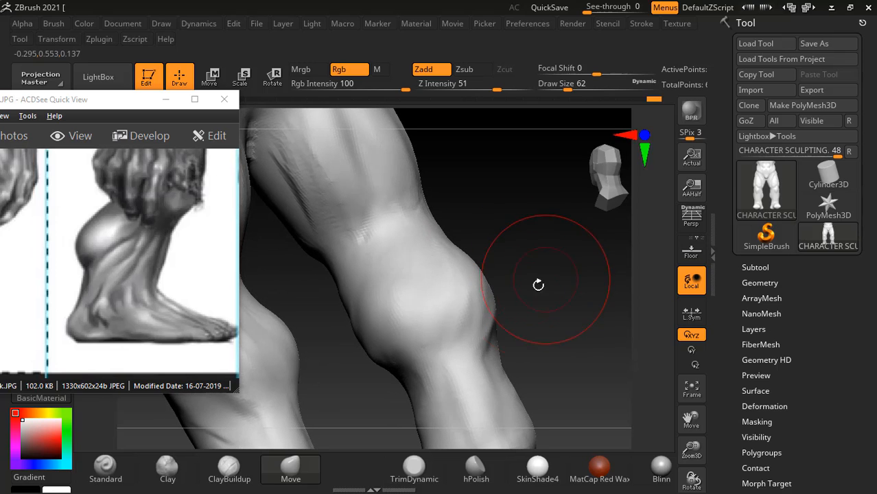
shift+drag(368, 304, 388, 304)
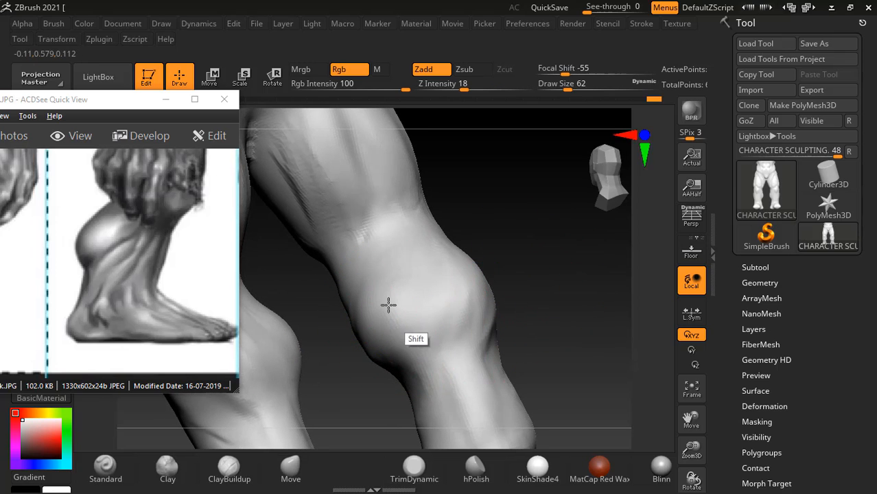
- Reshape the front end of the foot from below with the Move brush
mouse_move(528, 275)
mouse_down()
mouse_move(569, 285)
mouse_move(563, 237)
mouse_move(588, 275)
mouse_move(580, 297)
mouse_move(591, 257)
mouse_up()
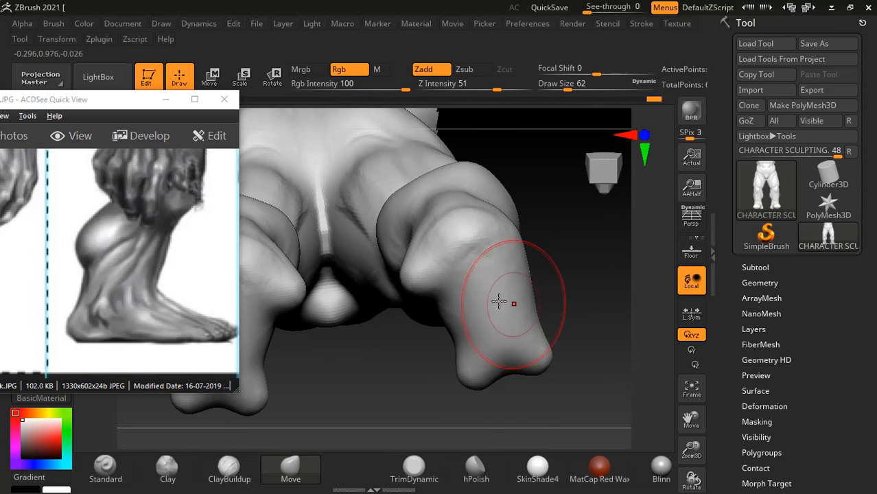
mouse_move(475, 341)
mouse_down()
mouse_move(457, 364)
mouse_move(528, 343)
mouse_move(526, 356)
mouse_move(493, 365)
mouse_move(499, 378)
mouse_up()
drag(581, 344, 587, 311)
drag(507, 378, 503, 392)
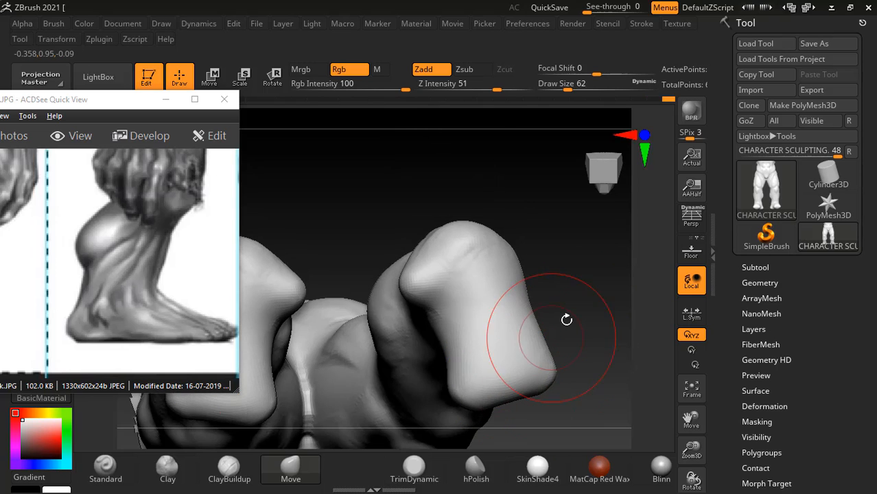
mouse_move(566, 319)
mouse_down()
mouse_move(578, 316)
mouse_move(533, 385)
mouse_up()
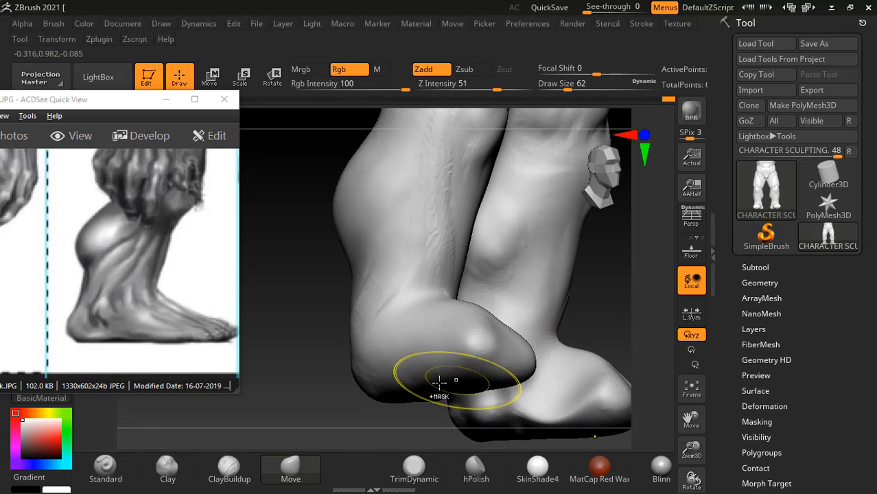
- Pull the toe end of the foot downward from the front with the Move brush
mouse_move(344, 359)
mouse_down()
mouse_move(277, 456)
mouse_move(309, 365)
mouse_move(368, 358)
mouse_move(497, 296)
mouse_move(505, 370)
mouse_up()
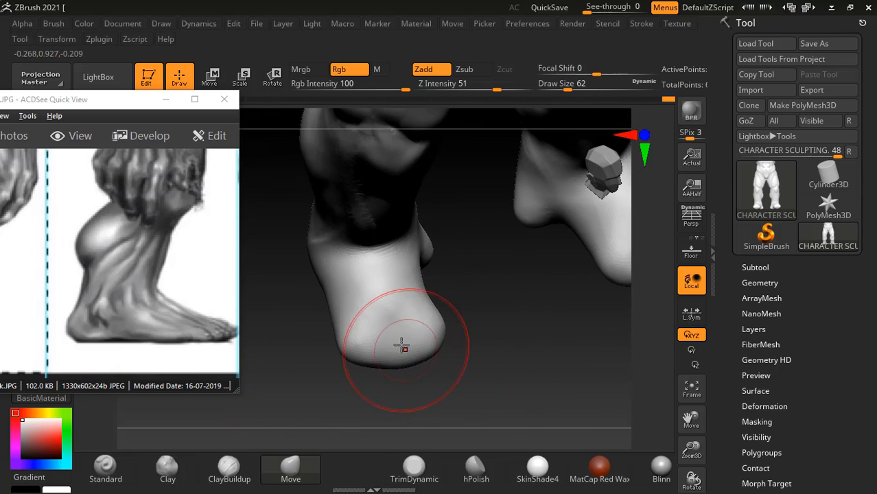
drag(397, 347, 398, 354)
mouse_move(482, 348)
mouse_down()
mouse_move(470, 333)
mouse_move(473, 321)
mouse_up()
drag(414, 349, 413, 359)
mouse_move(467, 334)
mouse_down()
mouse_move(476, 326)
mouse_move(490, 343)
mouse_up()
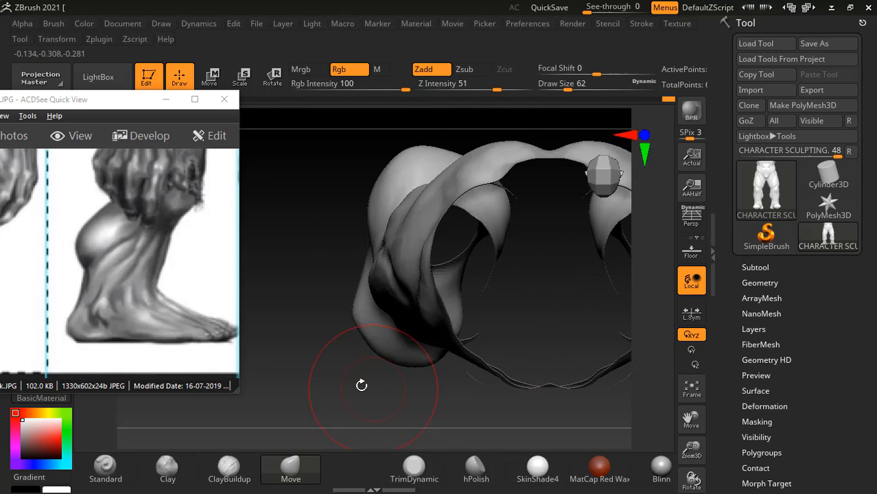
- Lower the instep into a slimmer slope toward the toes and adjust the toe tip with the Move brush
drag(361, 386, 530, 339)
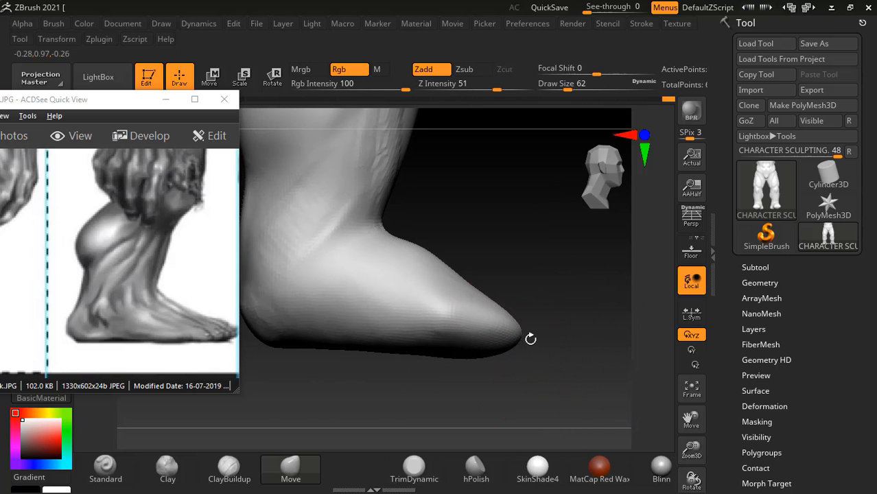
drag(413, 245, 426, 259)
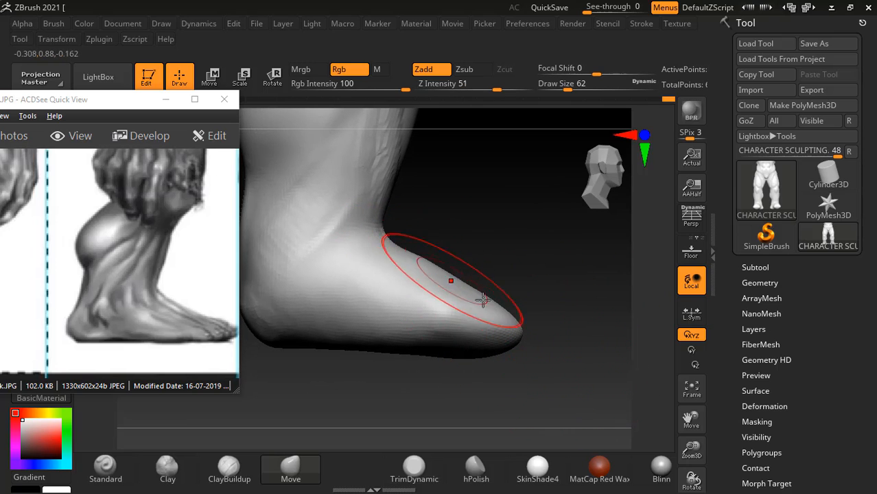
drag(494, 330, 503, 326)
drag(548, 343, 550, 345)
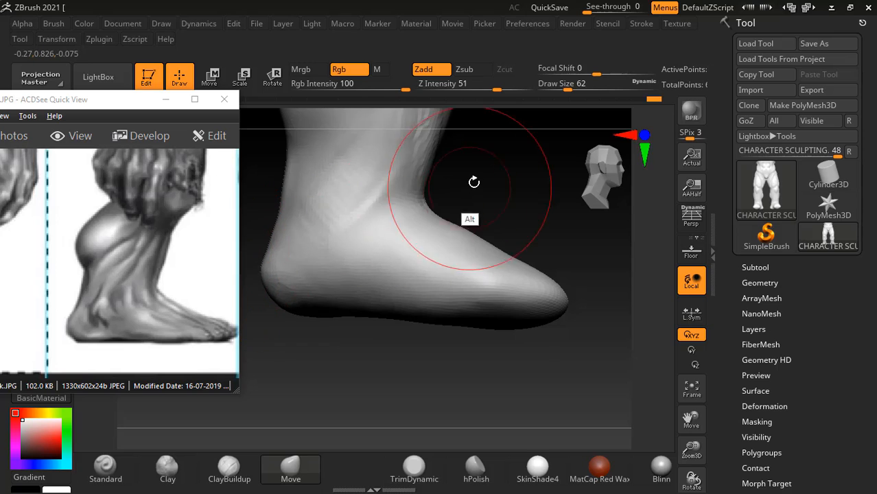
- Shape the heel into a rounder form from the side and below with the Move brush at draw size 46
mouse_move(470, 181)
alt+mouse_down()
mouse_move(538, 241)
mouse_move(554, 276)
alt+mouse_up()
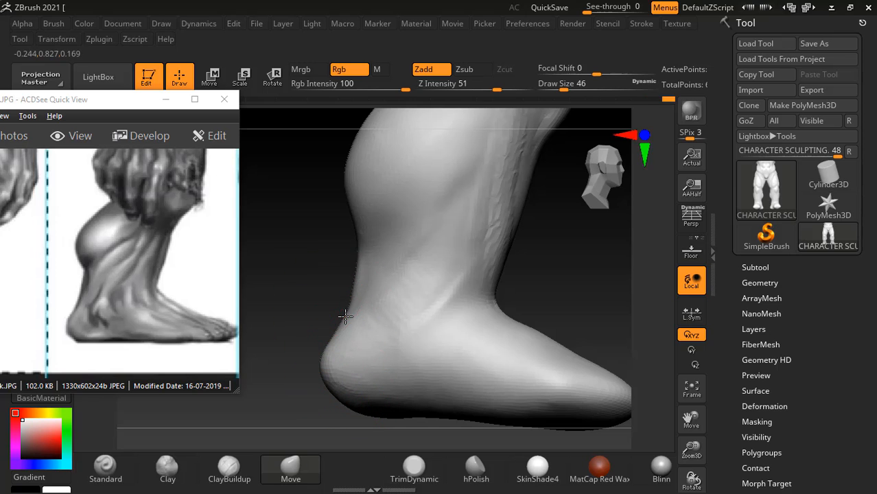
mouse_move(557, 270)
mouse_down()
mouse_move(587, 275)
mouse_move(546, 261)
mouse_move(344, 353)
mouse_up()
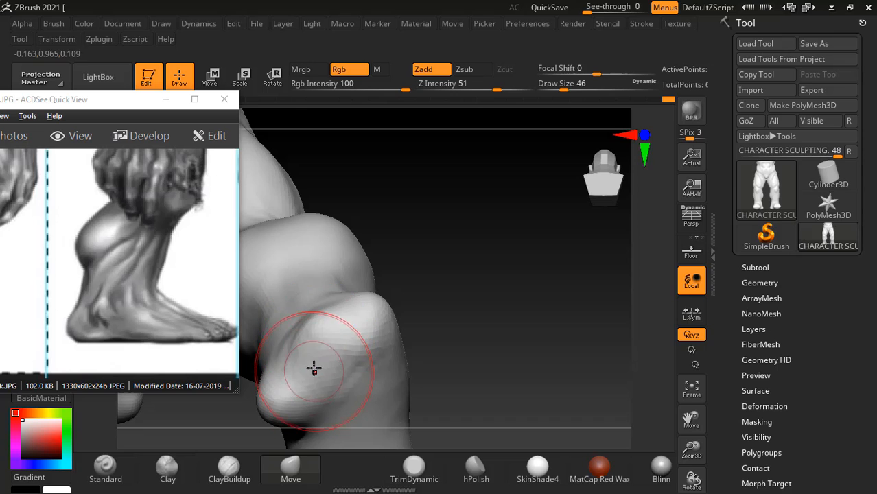
drag(475, 385, 483, 287)
alt+drag(487, 332, 503, 251)
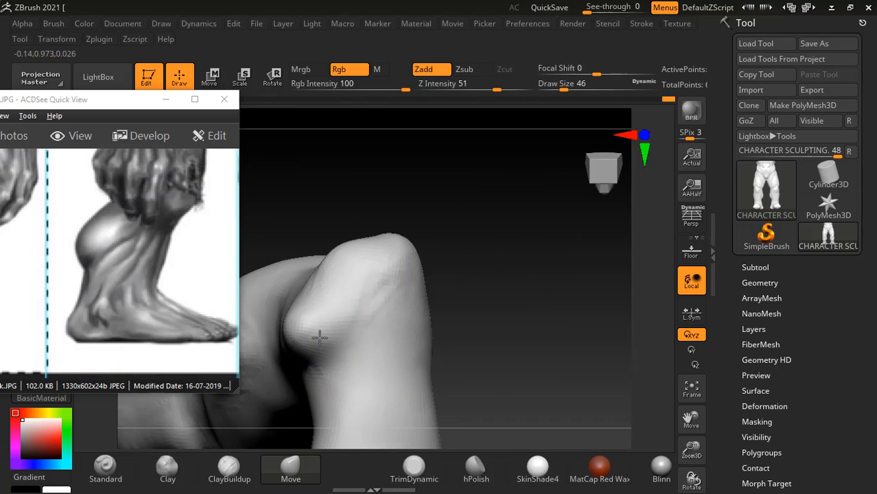
shift+drag(323, 324, 327, 312)
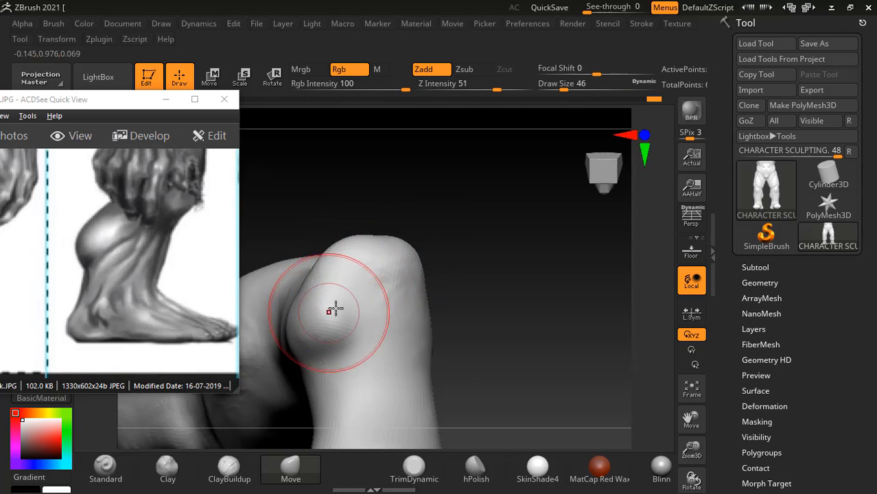
key(shift)
- Work down the bump on the side of the heel with ClayBuildup at draw size 46, then smooth it
mouse_move(513, 251)
mouse_down()
mouse_move(532, 307)
mouse_move(562, 317)
mouse_move(514, 343)
mouse_move(358, 304)
mouse_up()
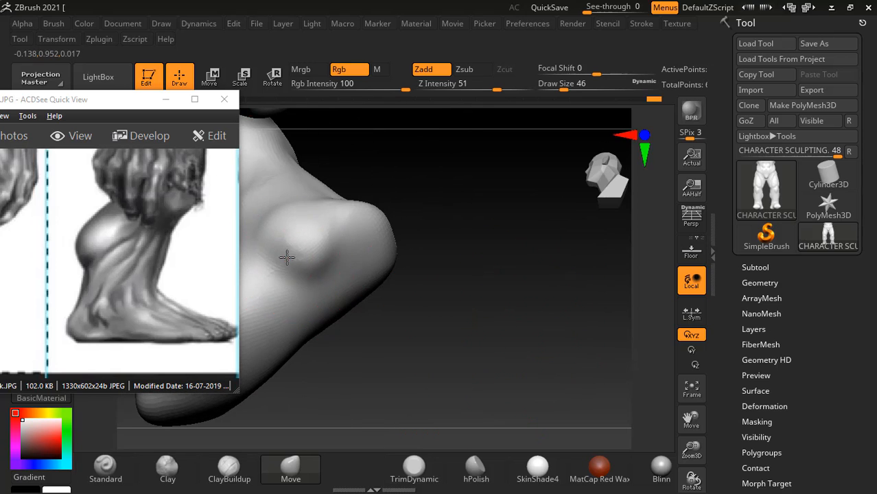
click(238, 482)
drag(450, 274, 358, 258)
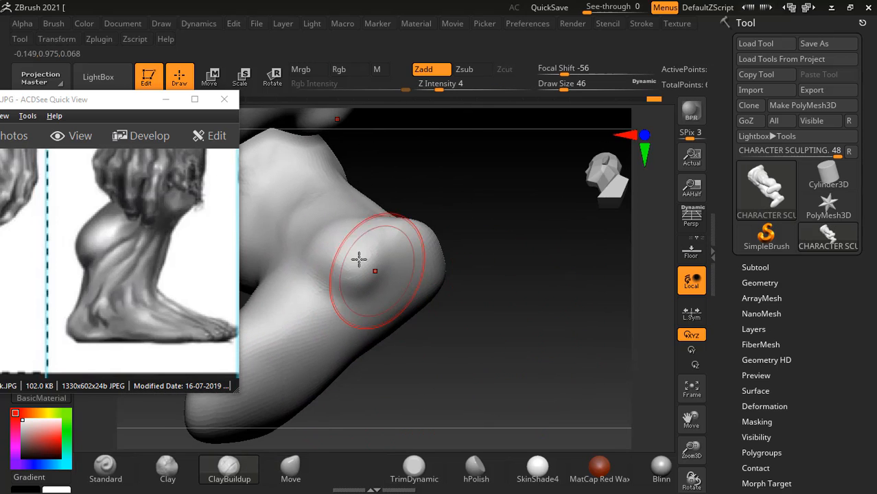
key(alt)
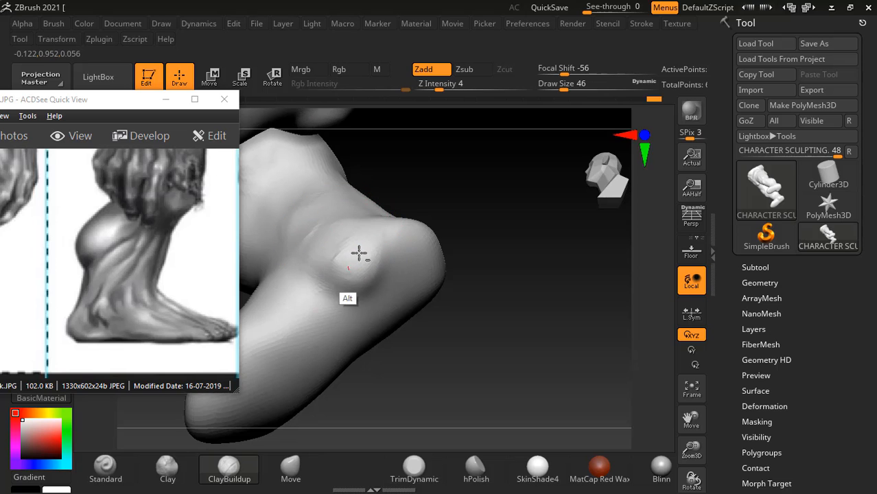
key(shift)
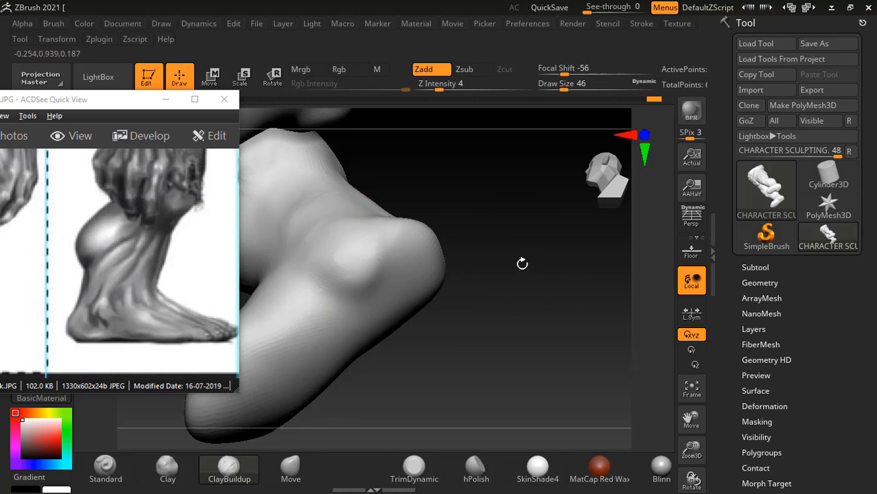
drag(469, 261, 389, 286)
key(shift)
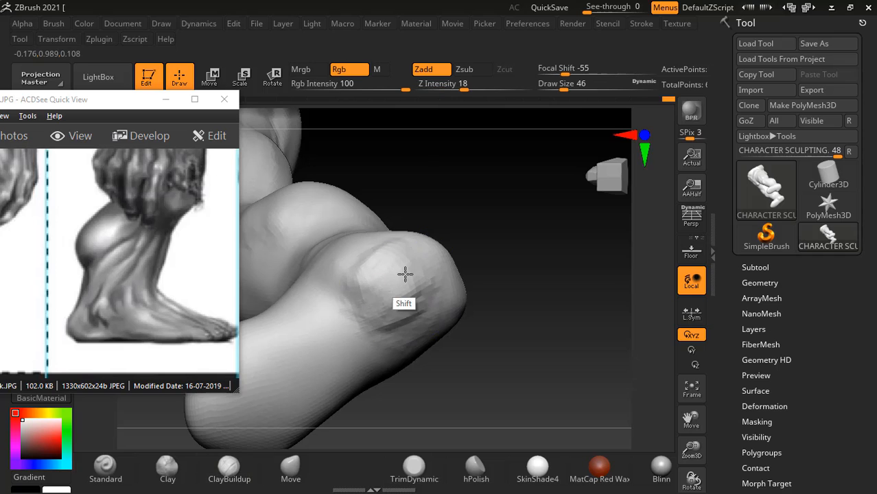
- Carve down the remaining bulges around the heel with ClayBuildup, reducing the draw size to 26, and smooth the surface
mouse_move(507, 257)
mouse_down()
mouse_move(523, 247)
mouse_move(474, 288)
mouse_up()
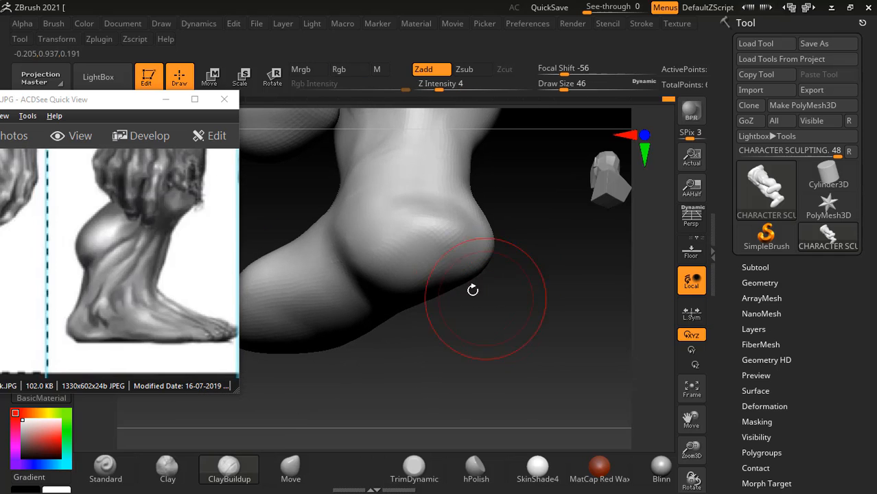
alt+drag(395, 208, 367, 213)
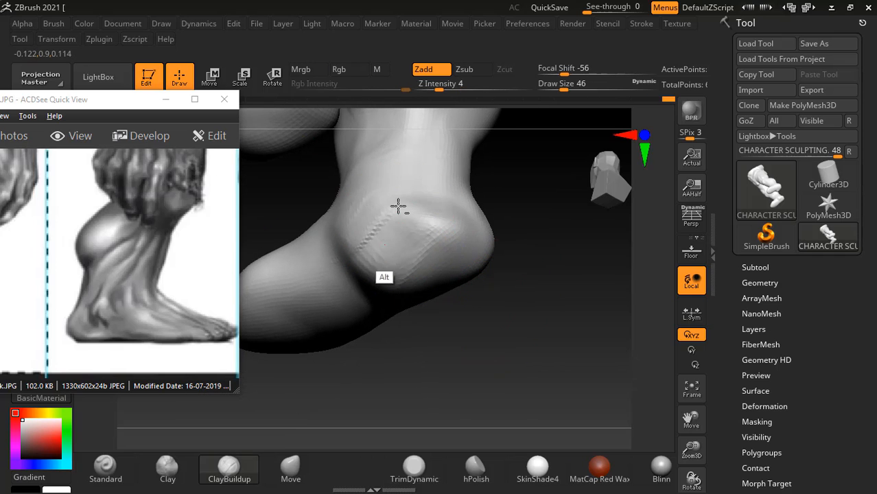
drag(522, 281, 560, 268)
key(shift)
drag(480, 271, 516, 300)
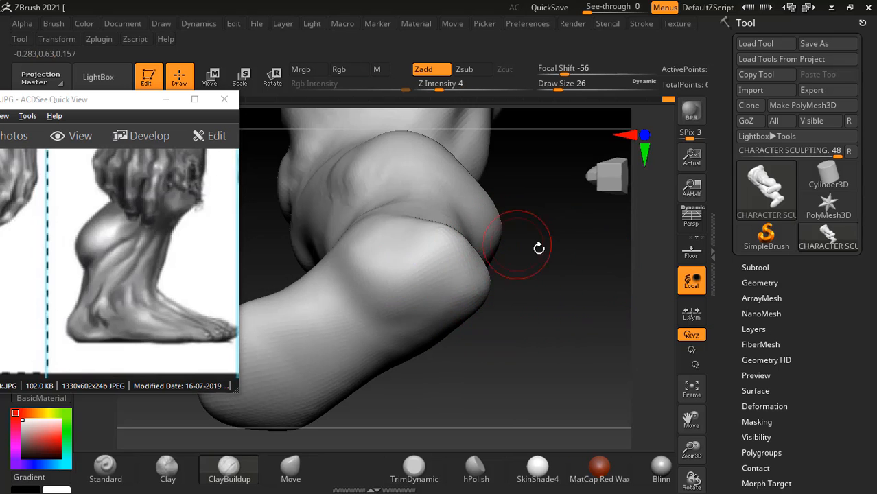
drag(538, 248, 544, 275)
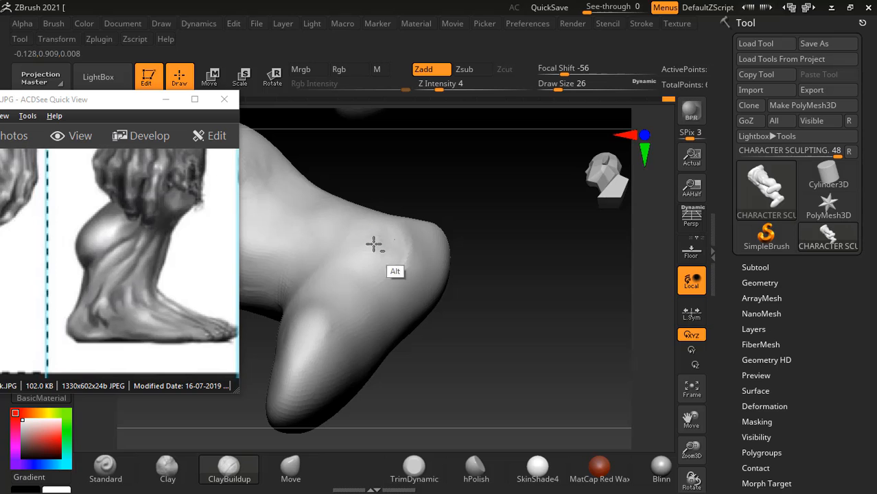
key(shift)
- Build up the buttocks from behind with ClayBuildup at draw size 42, then smooth them
shift+drag(500, 280, 598, 343)
alt+drag(317, 384, 546, 310)
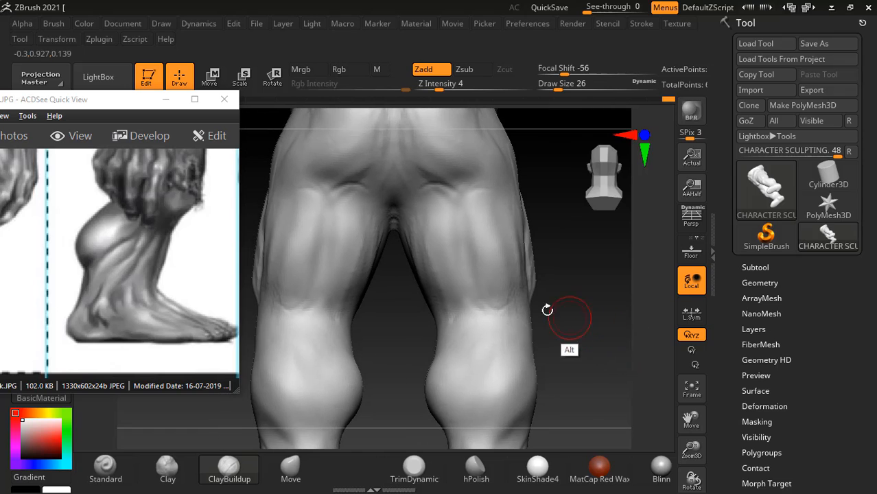
mouse_move(437, 187)
shift+mouse_down()
mouse_move(451, 182)
mouse_move(439, 185)
shift+mouse_up()
mouse_move(567, 223)
alt+mouse_down()
mouse_move(411, 283)
mouse_move(343, 284)
mouse_move(319, 256)
alt+mouse_up()
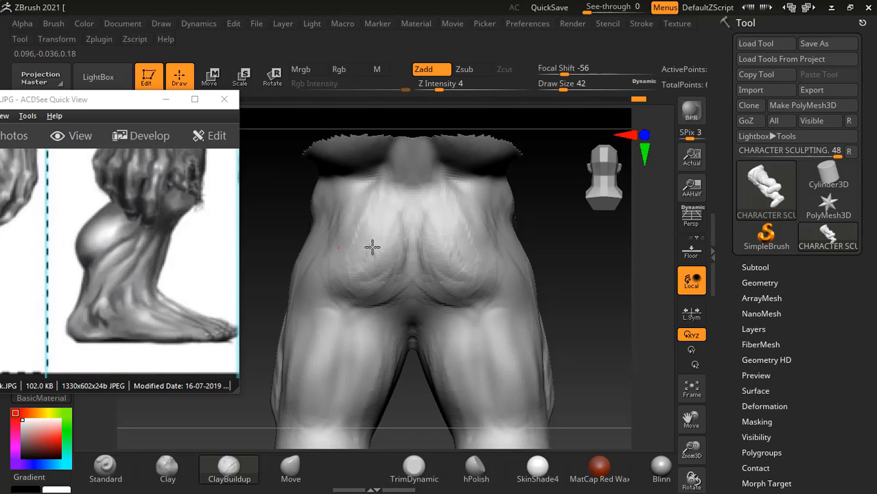
key(shift)
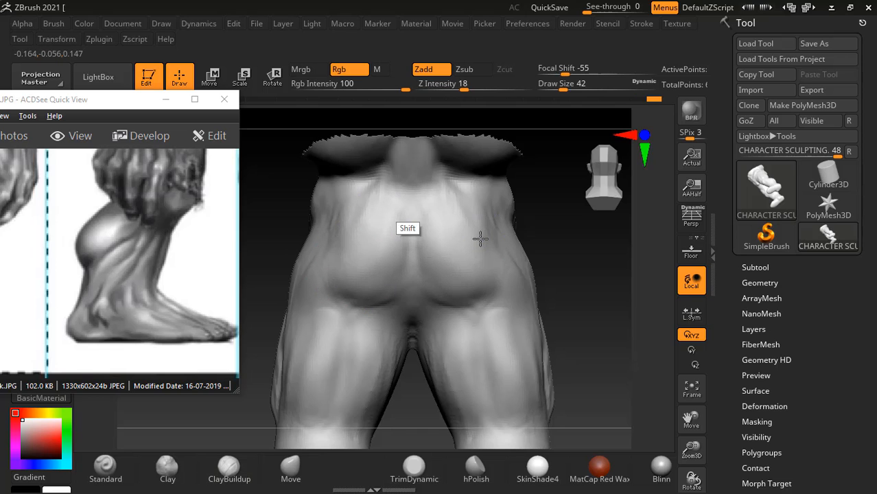
- Smooth the buttocks and outer hips from behind and from the sides at draw size 42
drag(557, 277, 617, 276)
shift+drag(368, 231, 353, 266)
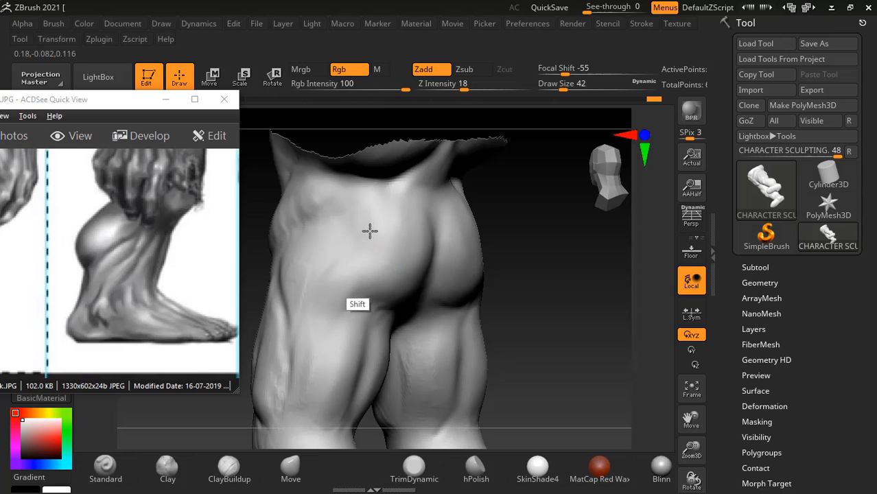
drag(516, 266, 566, 267)
shift+drag(335, 299, 348, 283)
drag(530, 258, 456, 260)
drag(344, 185, 367, 206)
drag(581, 253, 521, 233)
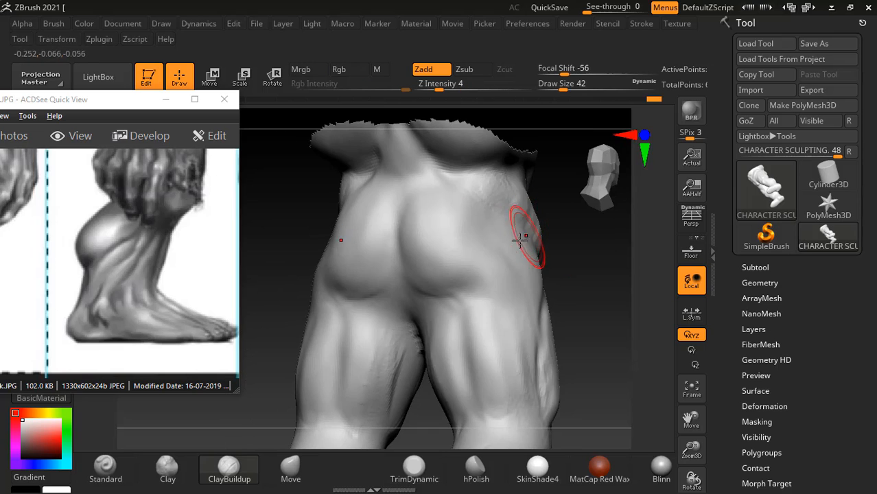
- Hide both arms of the figure so that only the torso, head and legs are displayed
key(f)
drag(575, 293, 556, 329)
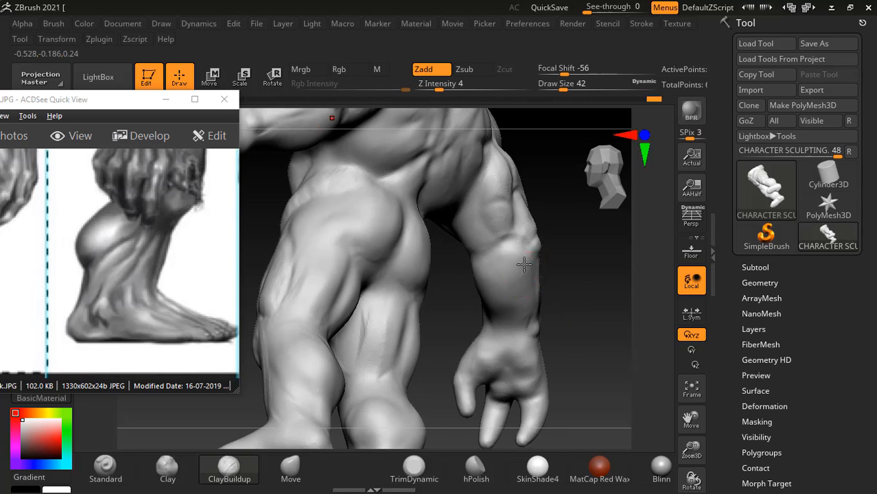
drag(589, 321, 546, 325)
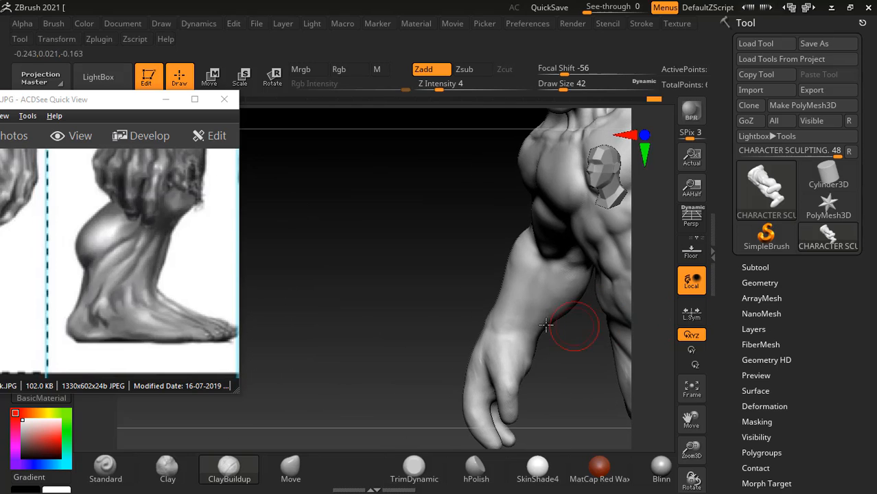
key(f)
mouse_move(573, 292)
shift+mouse_down()
mouse_move(598, 312)
mouse_move(589, 286)
mouse_move(603, 294)
shift+mouse_up()
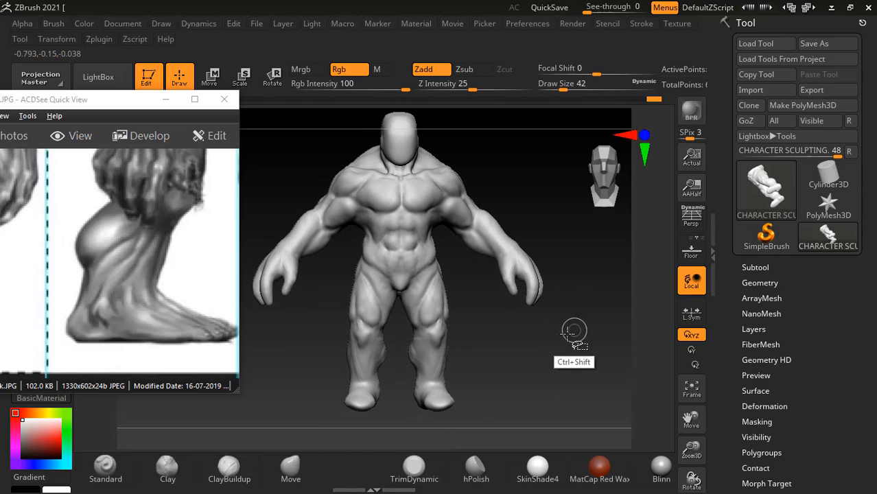
mouse_move(501, 382)
ctrl+shift+mouse_down()
mouse_move(391, 439)
mouse_move(321, 401)
mouse_move(322, 292)
mouse_move(351, 202)
mouse_move(311, 163)
mouse_move(377, 101)
mouse_move(439, 110)
mouse_move(458, 155)
mouse_move(439, 218)
mouse_move(501, 382)
ctrl+shift+mouse_up()
mouse_move(505, 309)
mouse_down()
mouse_move(542, 317)
mouse_move(554, 300)
mouse_move(576, 321)
mouse_move(554, 327)
mouse_move(556, 312)
mouse_move(537, 302)
mouse_move(559, 298)
mouse_up()
- Refine the buttock and outer thigh from the side with ClayBuildup at draw size 42, then smooth them
alt+drag(515, 361, 546, 340)
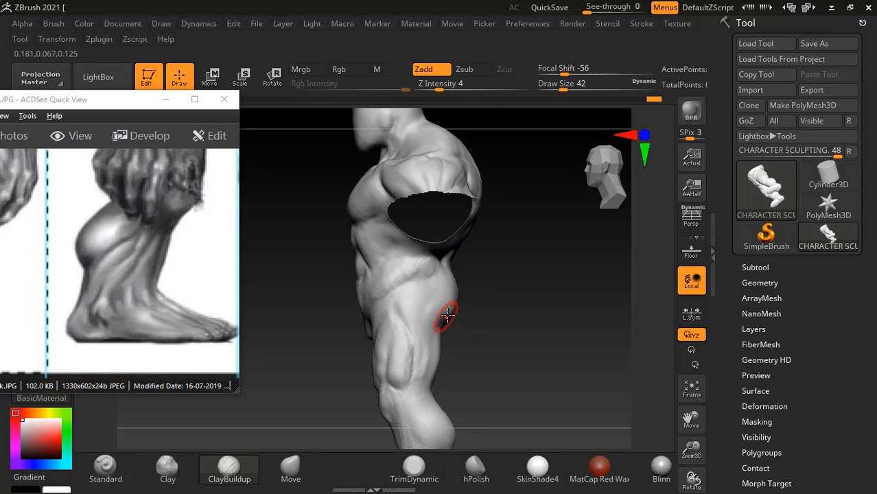
drag(498, 296, 448, 358)
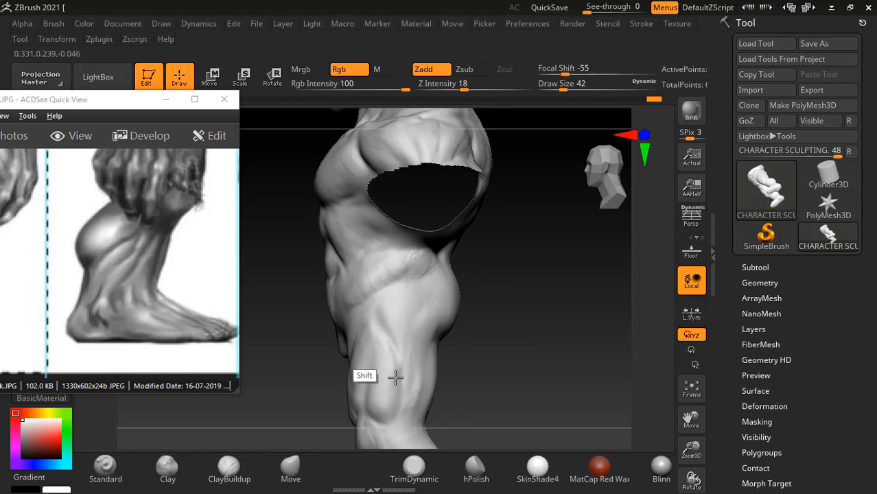
mouse_move(530, 273)
shift+mouse_down()
mouse_move(460, 273)
mouse_move(563, 267)
mouse_move(577, 292)
mouse_move(601, 268)
mouse_move(585, 274)
mouse_move(591, 242)
mouse_move(566, 280)
shift+mouse_up()
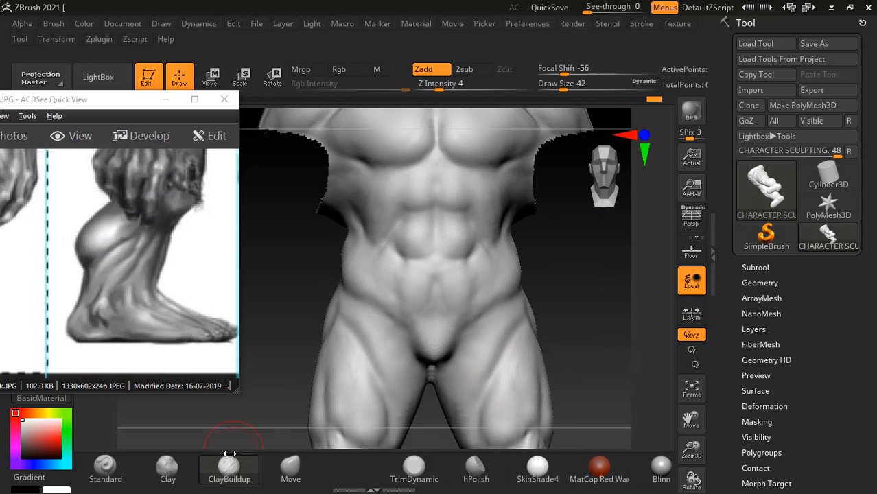
- Reduce the draw size to 26 and refine the lower abdomen below the abs with ClayBuildup
key(bracketleft)
key(bracketleft)
key(bracketleft)
key(bracketleft)
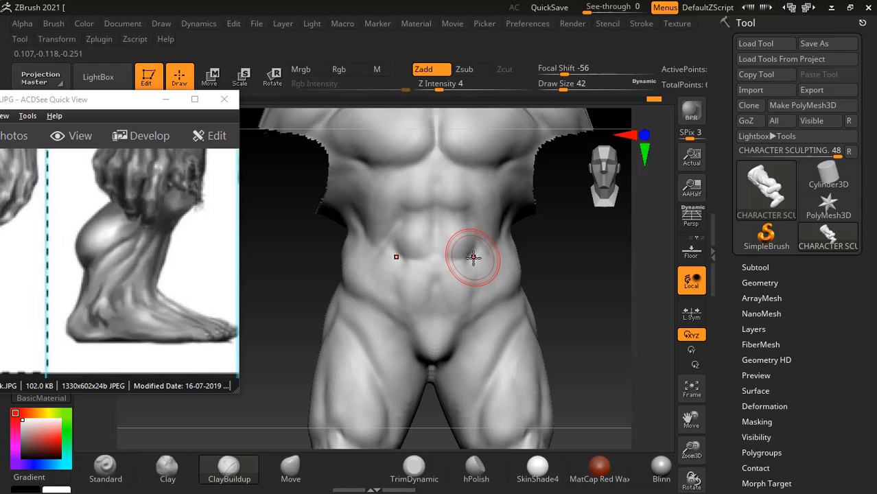
mouse_move(592, 271)
mouse_down()
mouse_move(609, 271)
mouse_move(577, 268)
mouse_up()
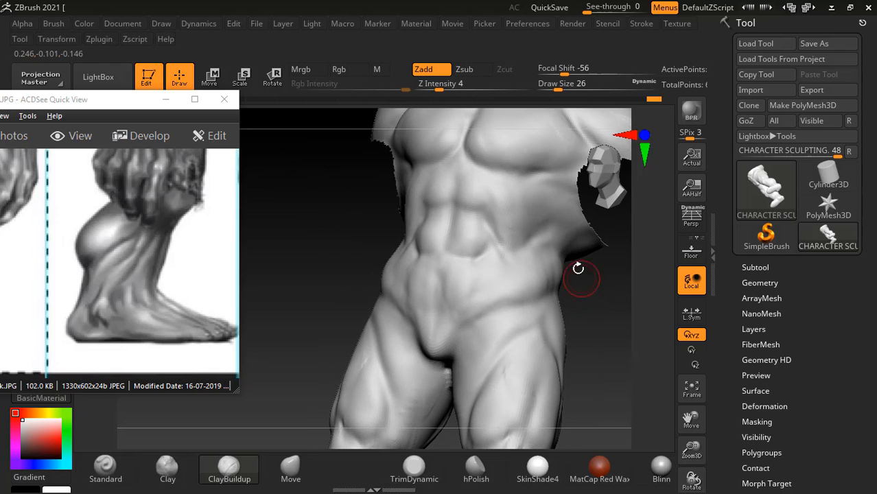
mouse_move(640, 334)
mouse_down()
mouse_move(576, 236)
mouse_move(638, 418)
mouse_up()
shift+drag(632, 365, 646, 374)
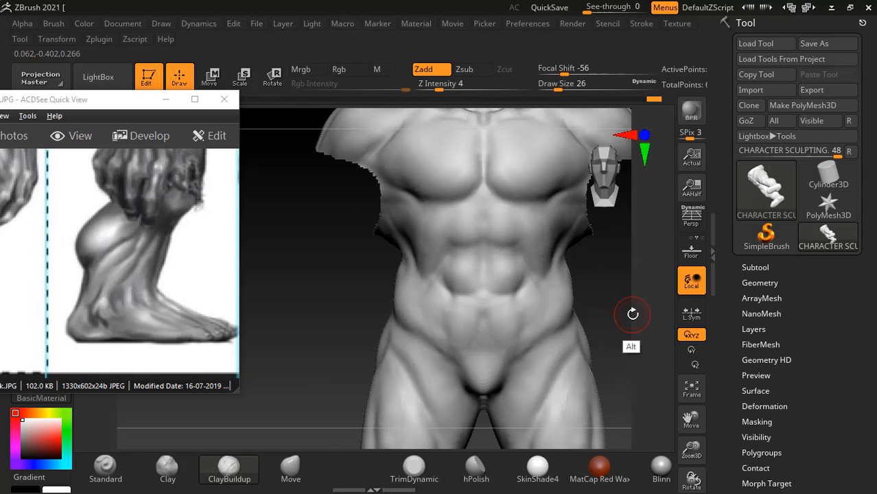
mouse_move(632, 314)
alt+mouse_down()
mouse_move(597, 243)
mouse_move(605, 262)
mouse_move(589, 288)
mouse_move(588, 257)
alt+mouse_up()
- Switch to the anatomy book in Acrobat Reader and examine the pelvis and leg muscles in Figure 6.14
key(alt+Tab)
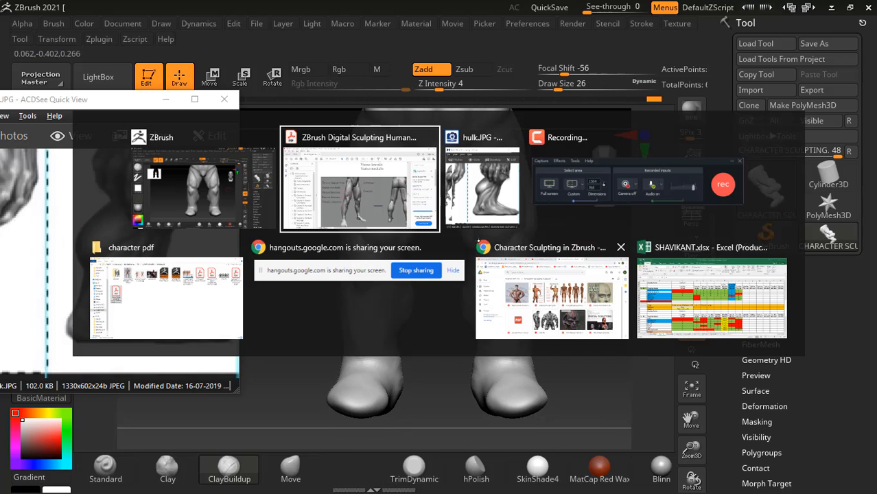
click(397, 202)
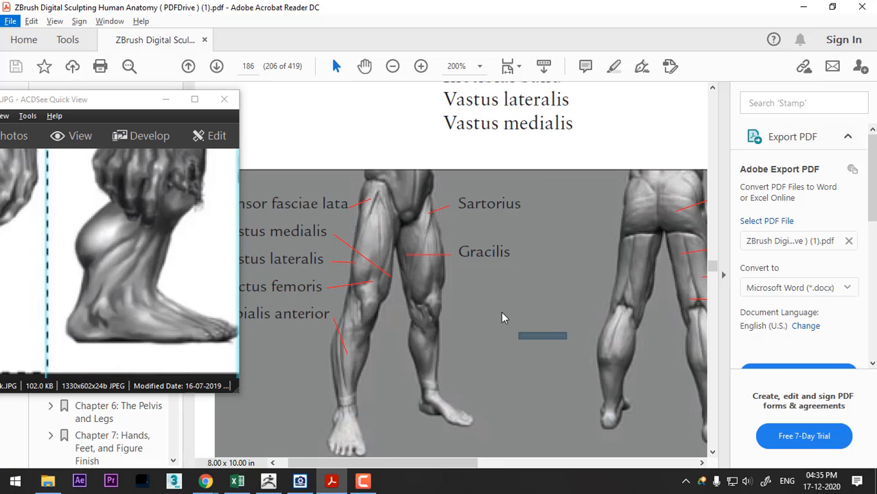
scroll(503, 329, down, 5)
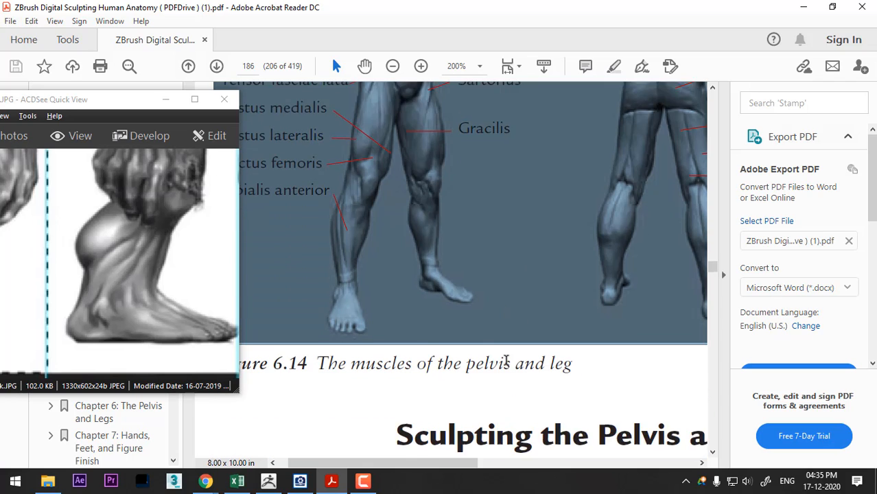
scroll(510, 347, down, 1)
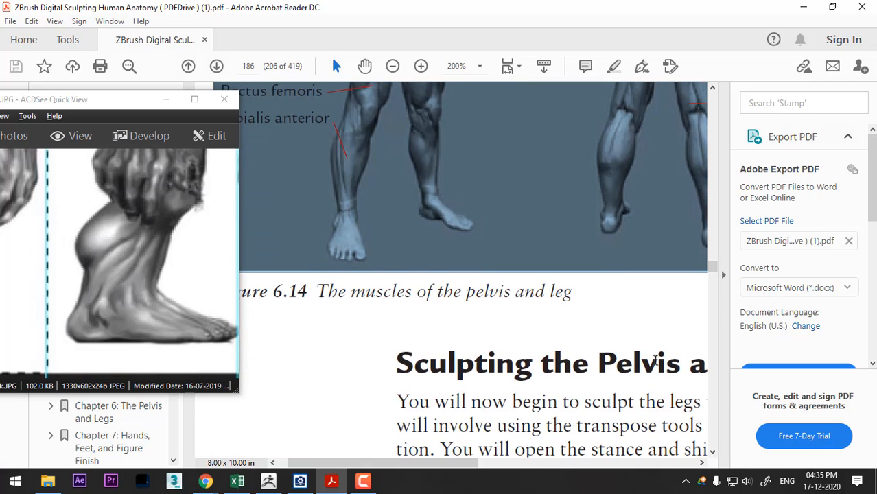
click(392, 66)
scroll(456, 216, down, 3)
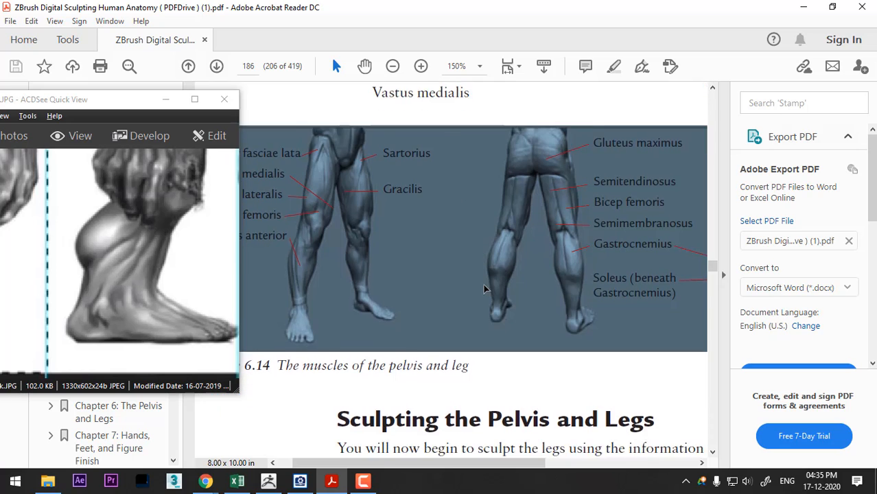
click(393, 65)
click(393, 66)
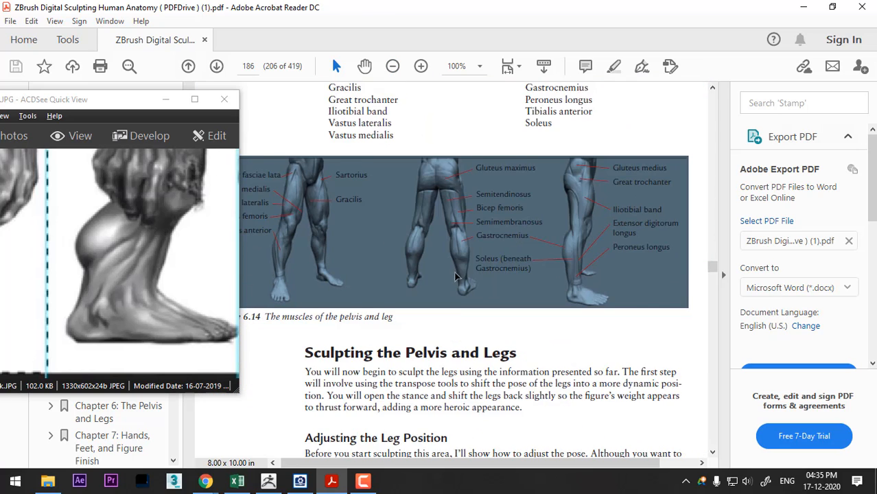
- Enlarge Figure 6.15 on page 187 to 200% and examine the standing figure's legs
scroll(455, 277, down, 10)
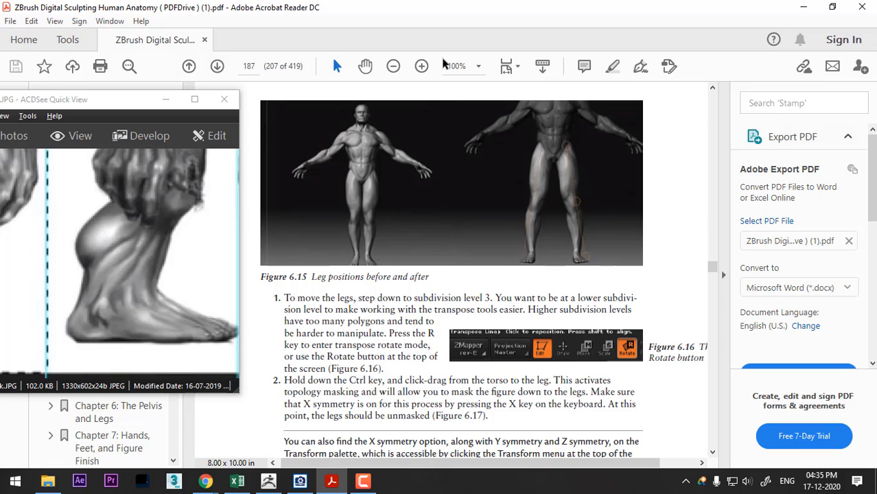
click(421, 66)
click(421, 66)
click(421, 66)
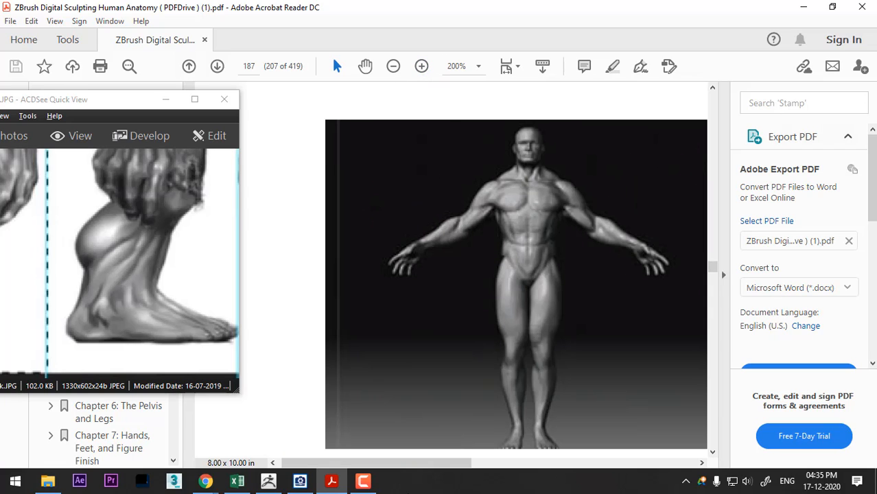
drag(420, 464, 458, 474)
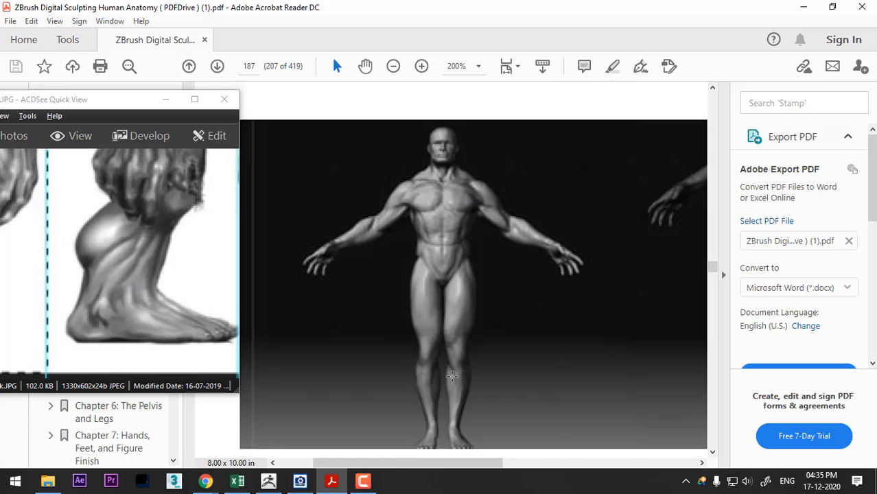
- Return to ZBrush and build up the thigh muscles from the front with ClayBuildup at draw size 42, smoothing the surface
key(alt+Tab)
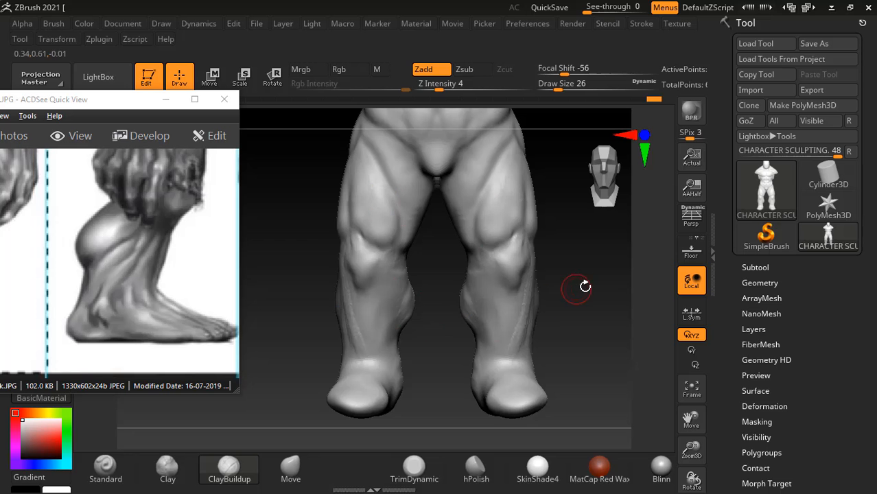
drag(584, 286, 577, 286)
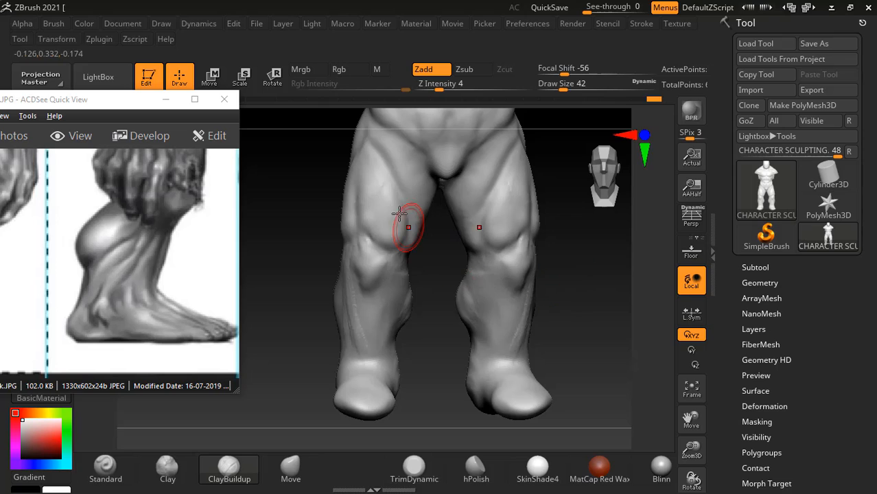
key(shift)
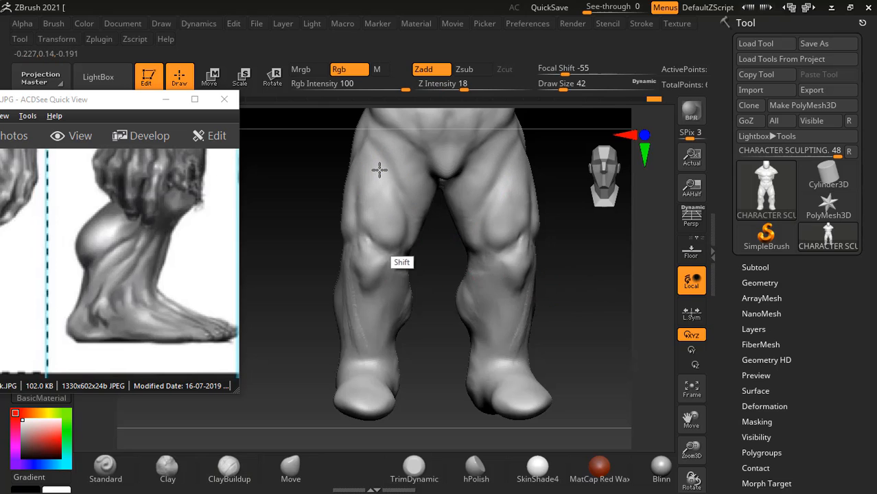
drag(564, 254, 572, 242)
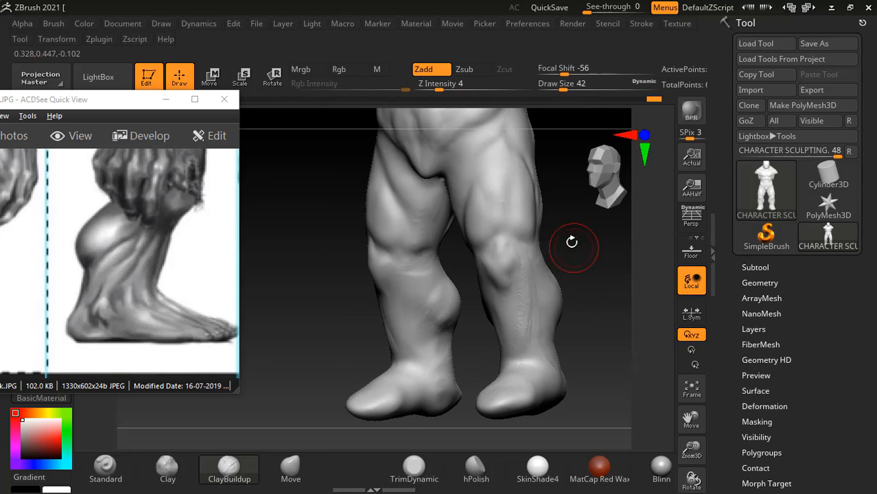
shift+drag(546, 155, 538, 158)
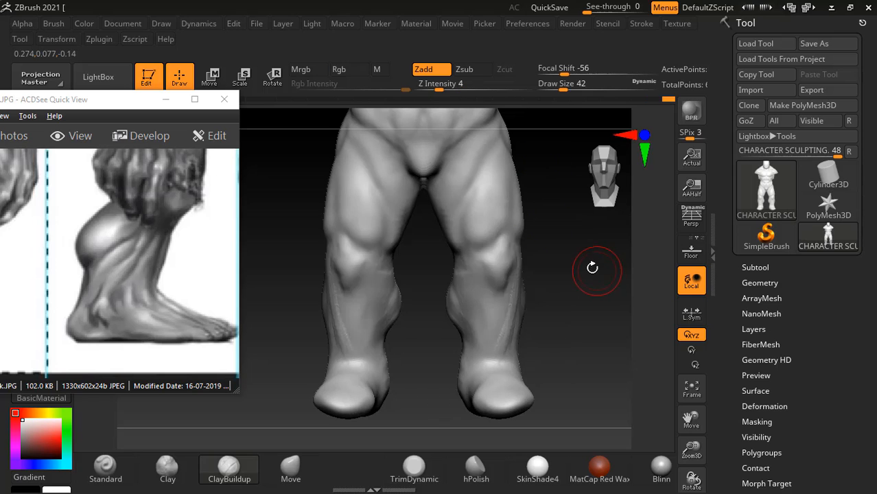
key(shift)
drag(575, 258, 595, 285)
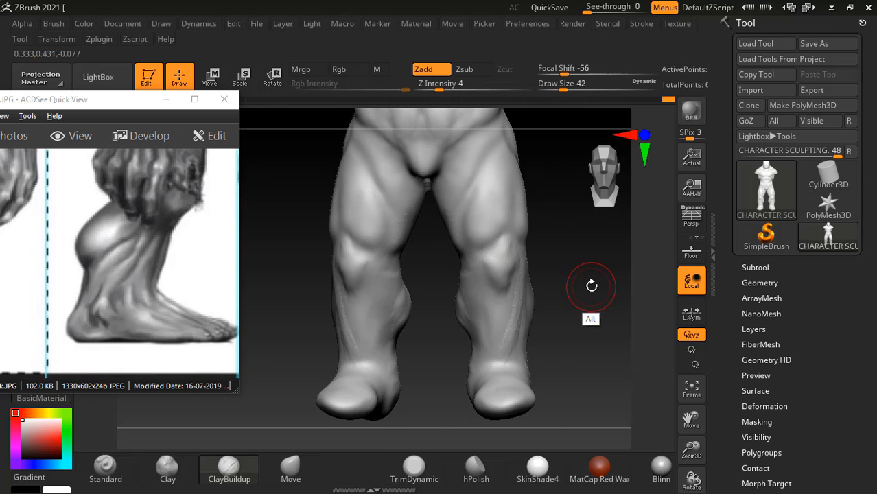
- Check the book's leg reference and define the inner calf edge along the shin with the Standard brush at draw size 18
key(alt+Tab)
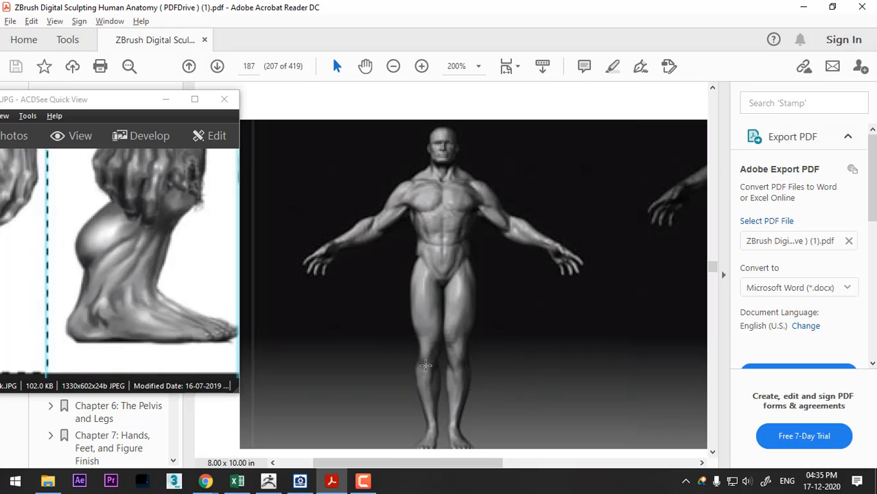
key(alt+Tab)
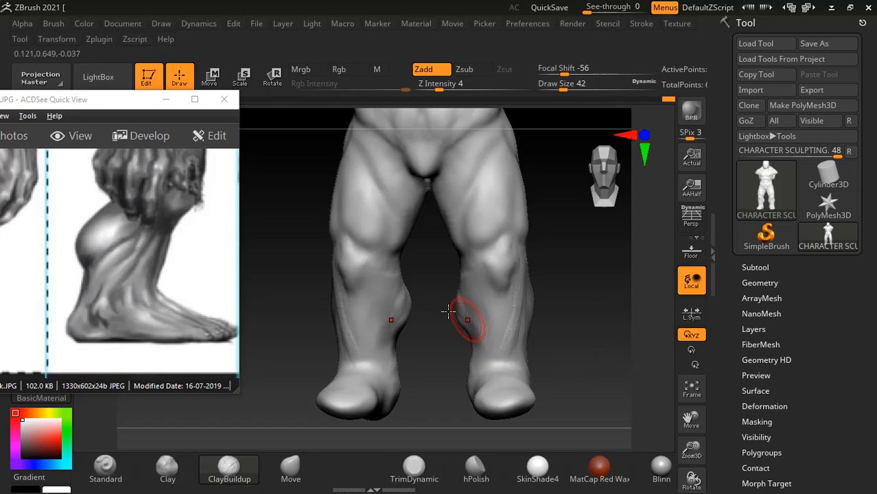
drag(583, 294, 612, 310)
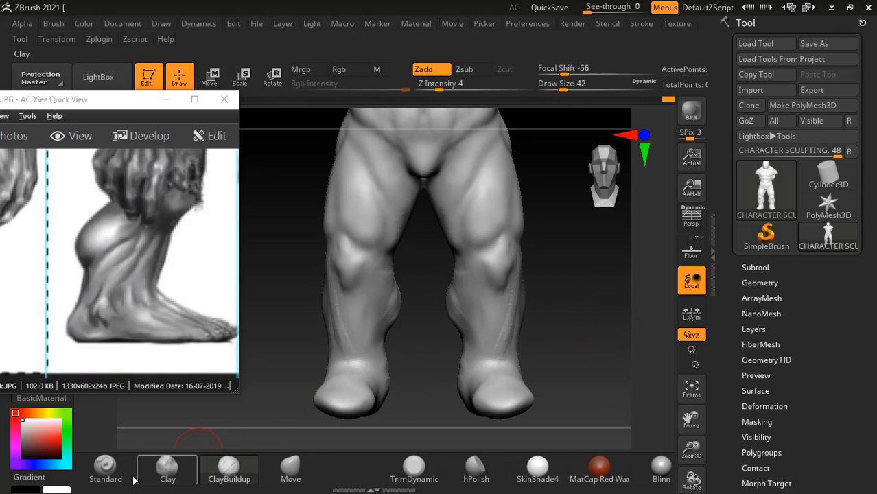
click(106, 466)
key(bracketleft)
key(bracketleft)
key(bracketleft)
key(bracketleft)
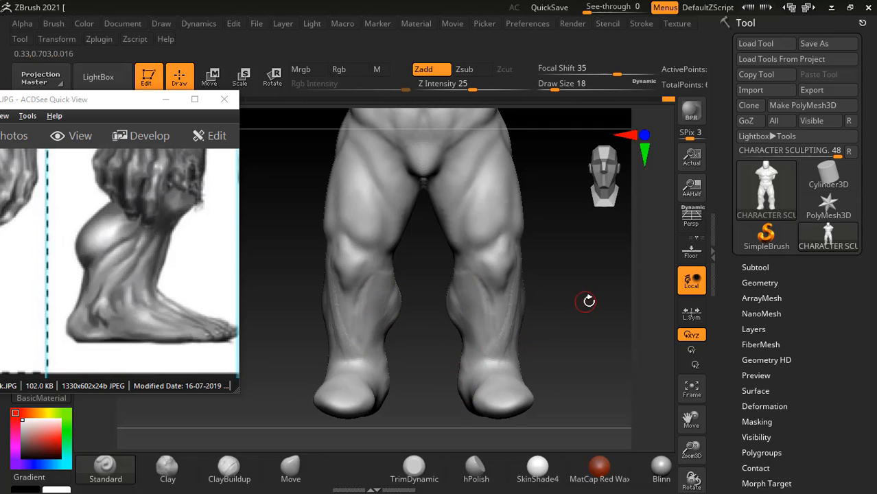
- Carve the outer side of the shin with the Standard brush at draw size 18, then smooth the lower legs
drag(587, 298, 495, 293)
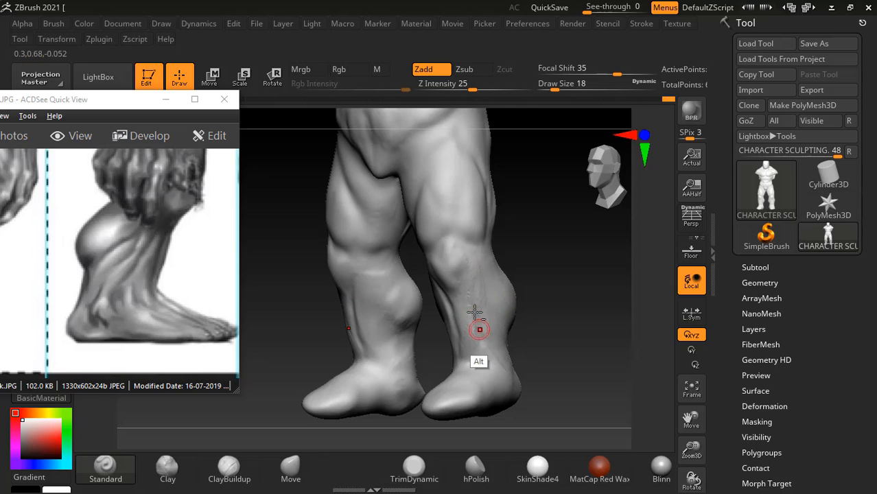
key(shift)
shift+drag(553, 298, 483, 321)
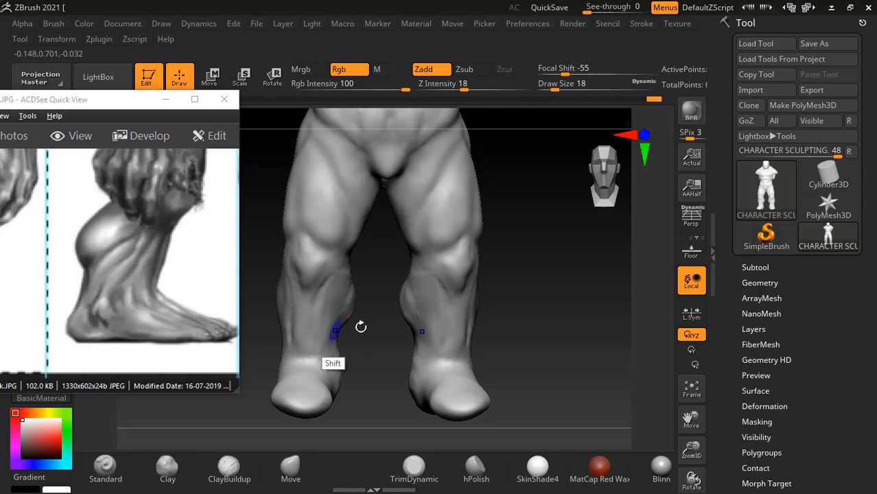
- Compare the lower legs with the book's standing figure and carve muscle grooves into the inner calves with the Standard brush
key(alt+Tab)
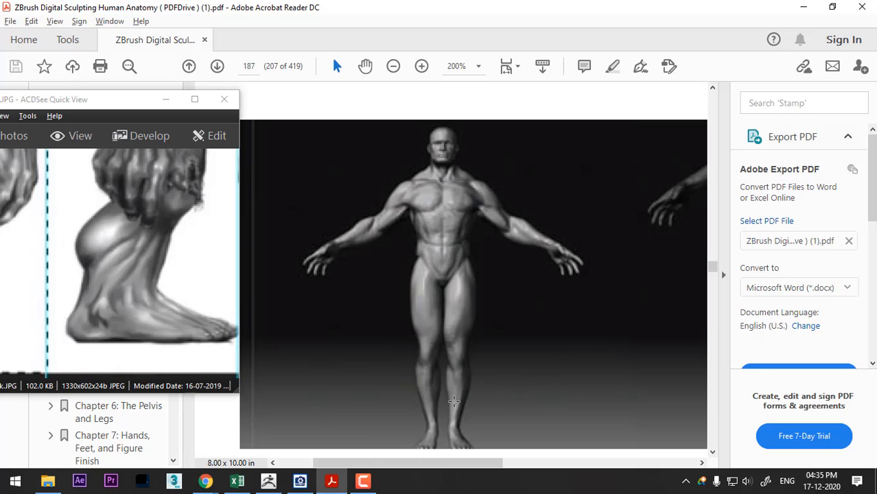
key(alt+Tab)
key(alt+Tab)
key(alt+Tab)
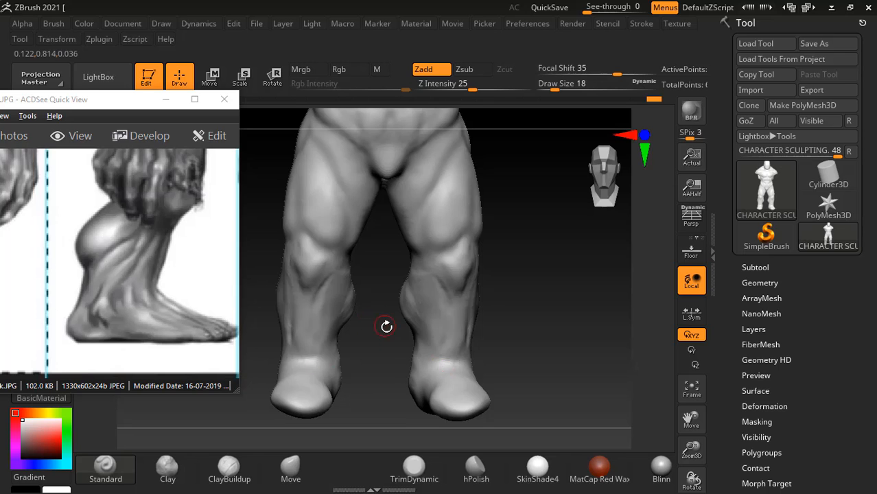
mouse_move(387, 326)
mouse_down()
mouse_move(349, 275)
mouse_move(360, 341)
mouse_up()
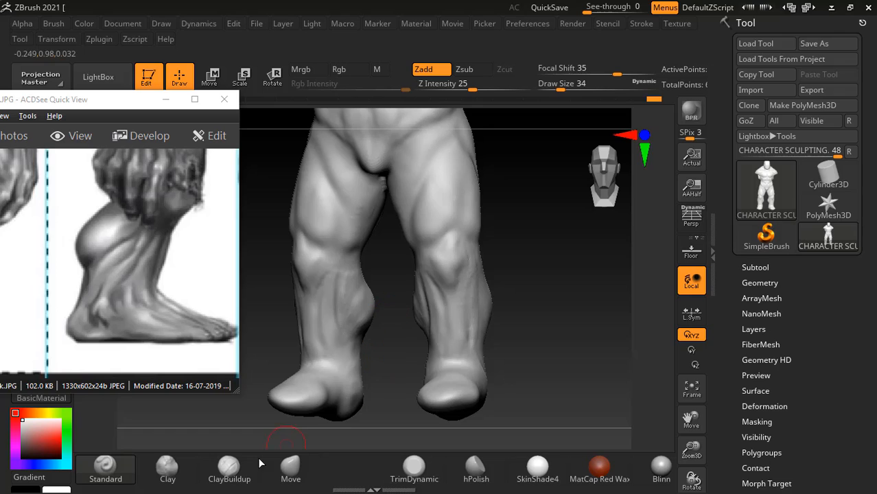
- Build up the inner calves below the knees with ClayBuildup at draw size 34 and smooth the strokes
click(229, 466)
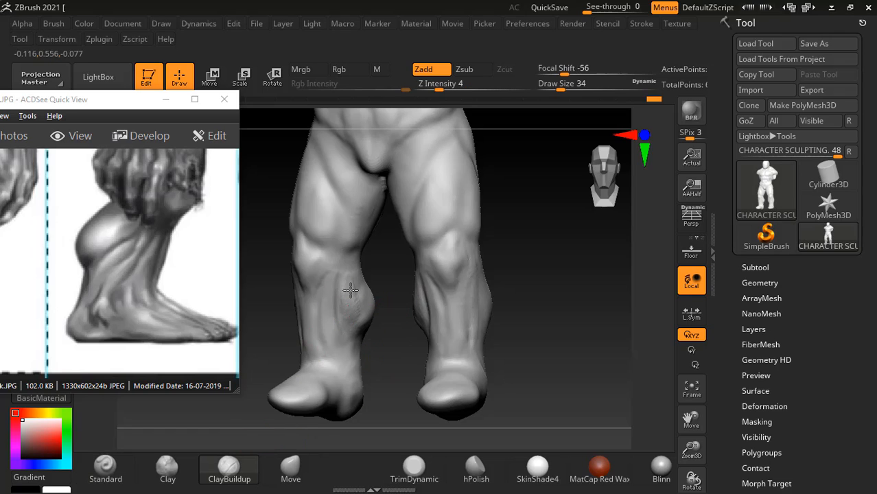
key(shift)
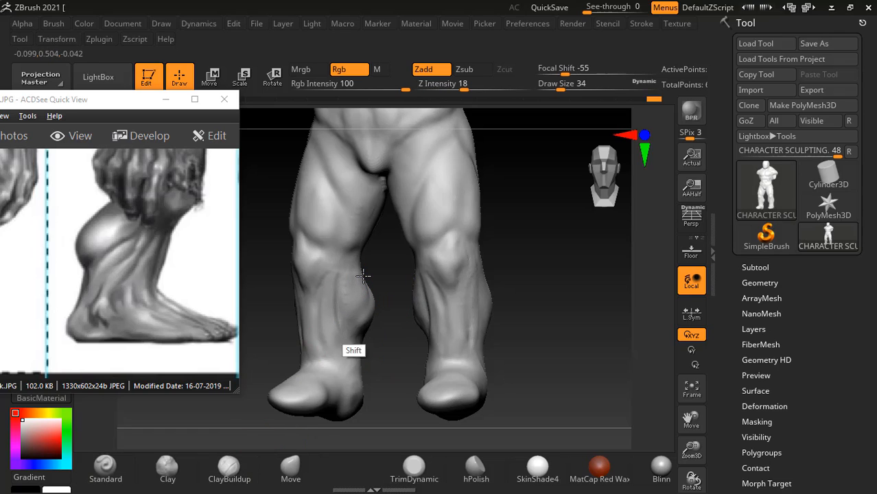
shift+drag(393, 349, 528, 313)
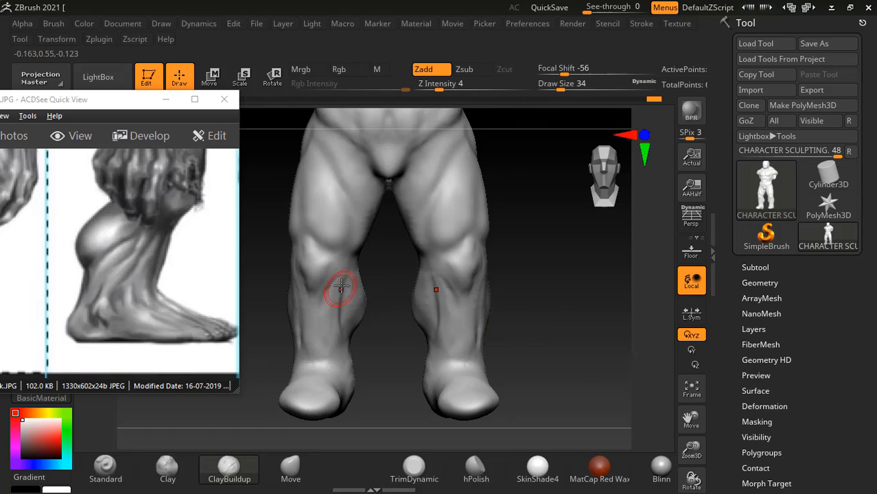
mouse_move(341, 286)
shift+mouse_down()
mouse_move(338, 315)
mouse_move(338, 282)
mouse_move(357, 313)
mouse_move(363, 295)
mouse_move(365, 331)
shift+mouse_up()
alt+drag(553, 340, 564, 313)
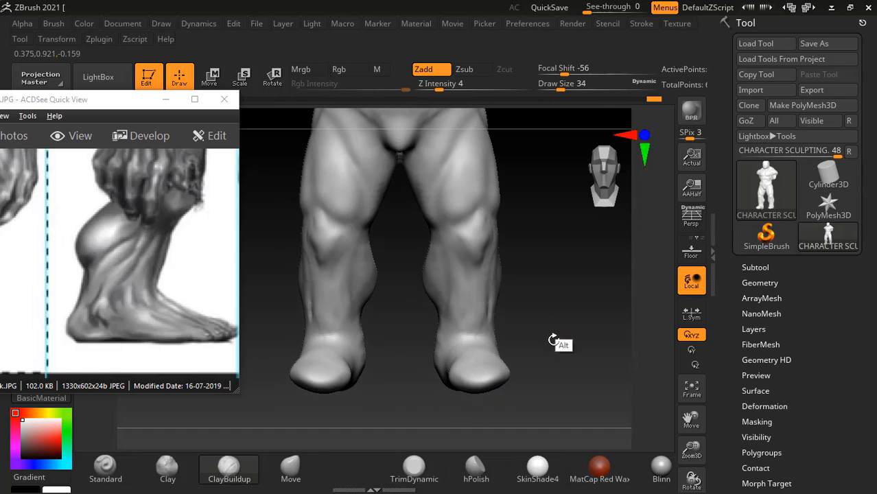
- Reshape the calf silhouette from the front and side with the Move brush at draw size 70
click(288, 469)
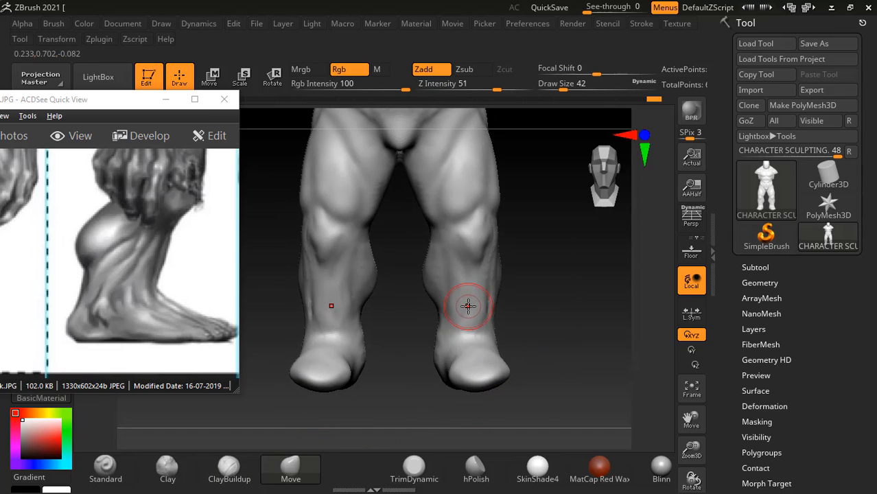
key(bracketright)
key(bracketright)
drag(376, 280, 379, 280)
mouse_move(525, 302)
mouse_down()
mouse_move(558, 286)
mouse_move(548, 294)
mouse_move(505, 288)
mouse_up()
alt+drag(505, 288, 555, 306)
mouse_move(396, 257)
shift+mouse_down()
mouse_move(453, 337)
mouse_move(425, 346)
shift+mouse_up()
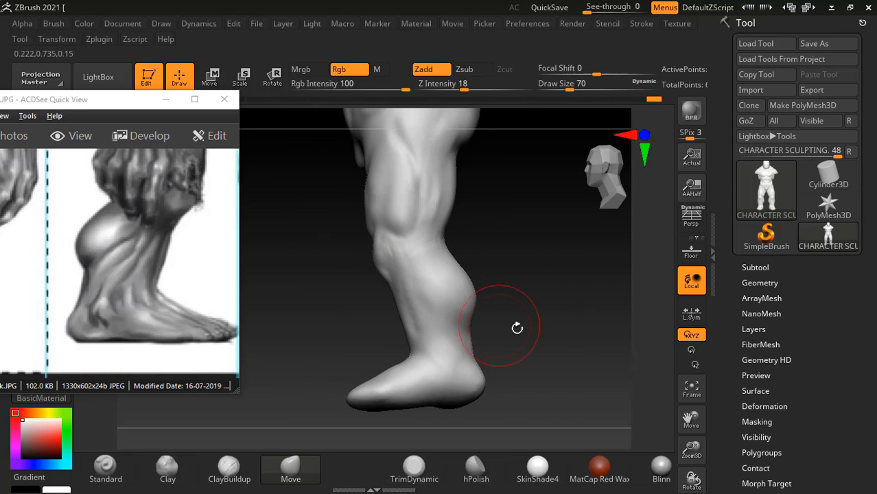
drag(517, 328, 571, 334)
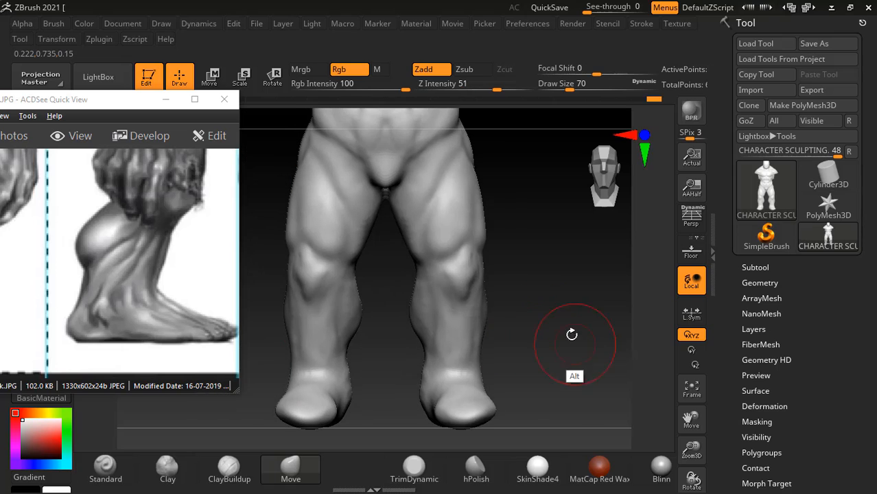
- Compare with the front leg in the Hulk reference image and refine the inner ankle contour with the Move brush at draw size 50
drag(123, 303, 256, 303)
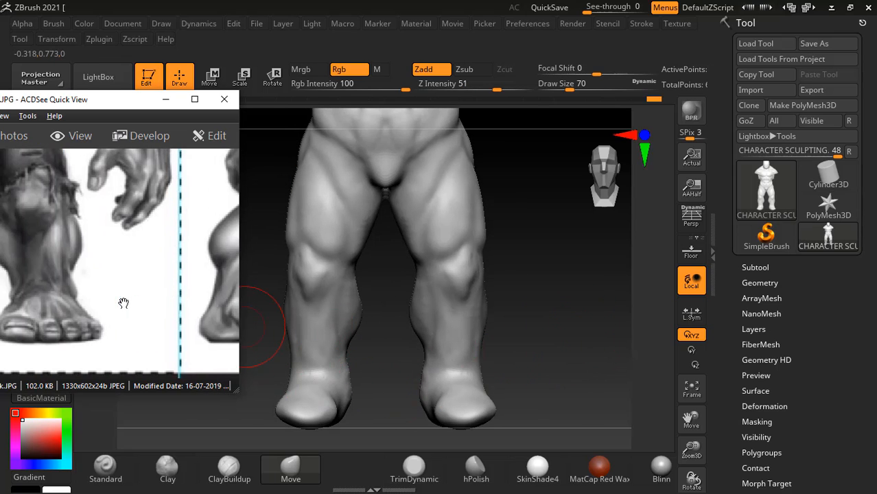
drag(12, 312, 88, 313)
click(534, 343)
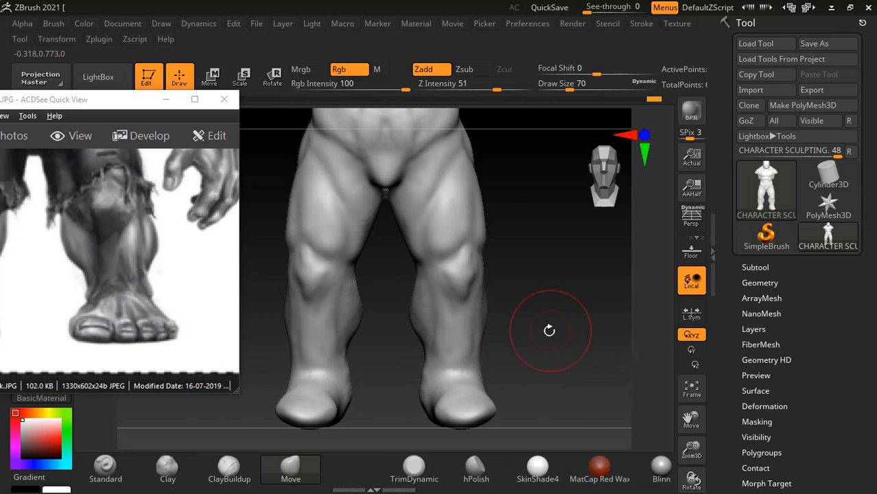
alt+drag(562, 333, 568, 300)
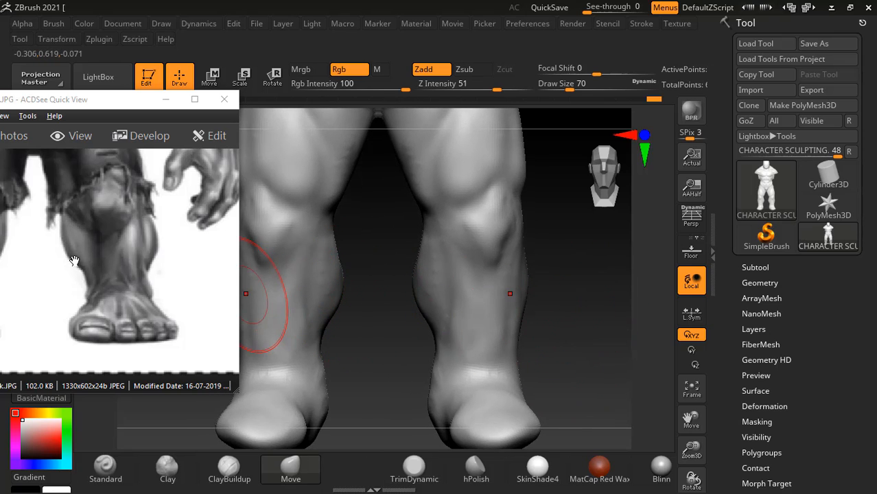
drag(395, 326, 386, 310)
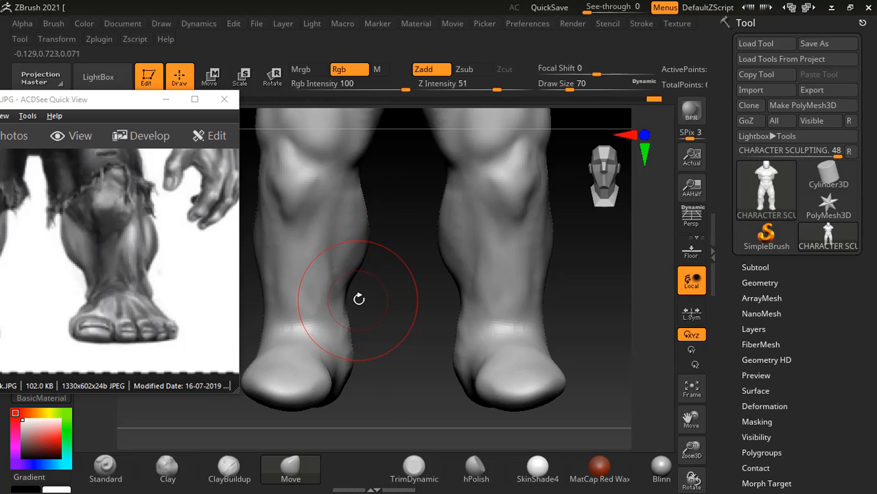
key(bracketleft)
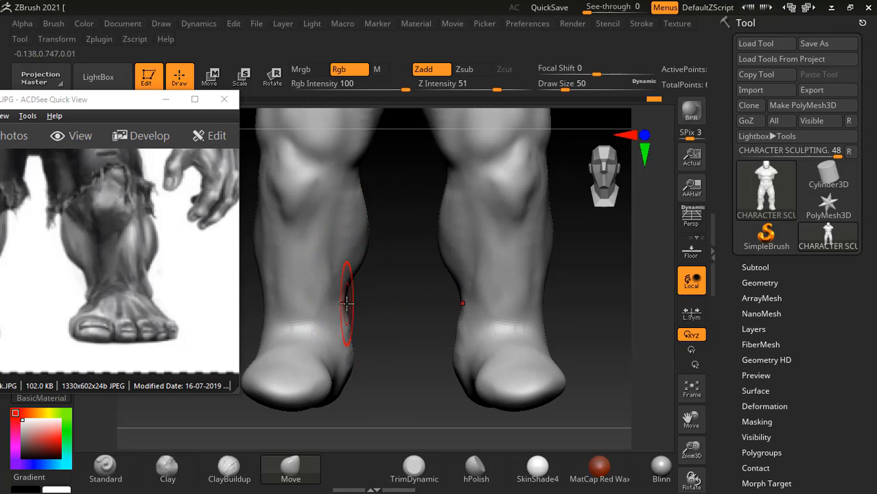
drag(383, 311, 585, 292)
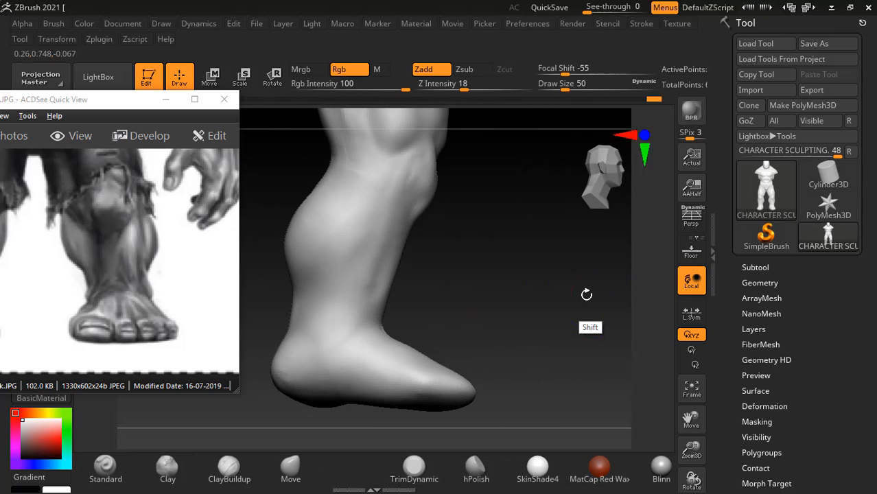
- Switch to the anatomy PDF and find the knee bone landmark figures on page 201, viewed at 125% zoom
key(alt+Tab)
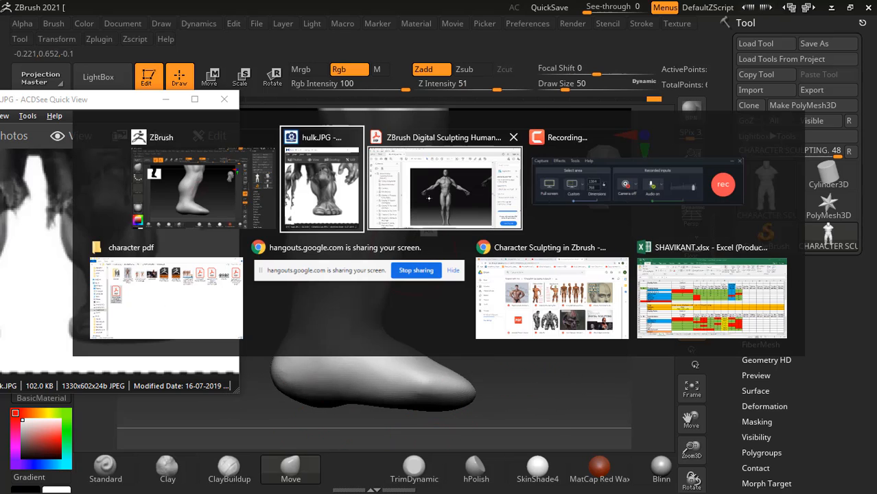
click(431, 217)
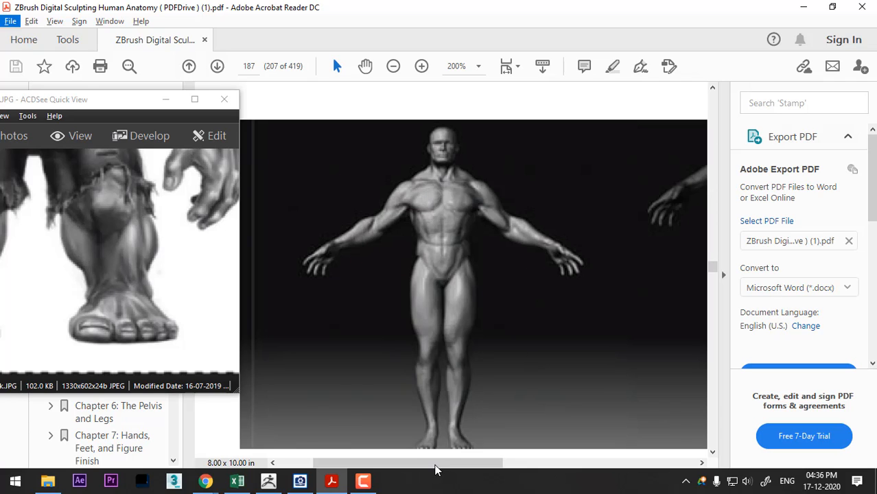
drag(435, 469, 488, 450)
scroll(629, 310, down, 3)
drag(713, 271, 713, 281)
scroll(383, 243, up, 3)
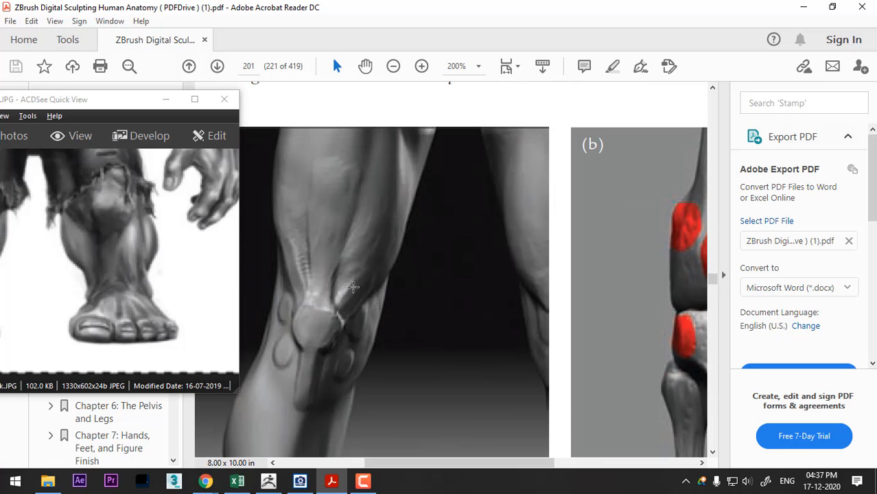
click(393, 66)
click(393, 66)
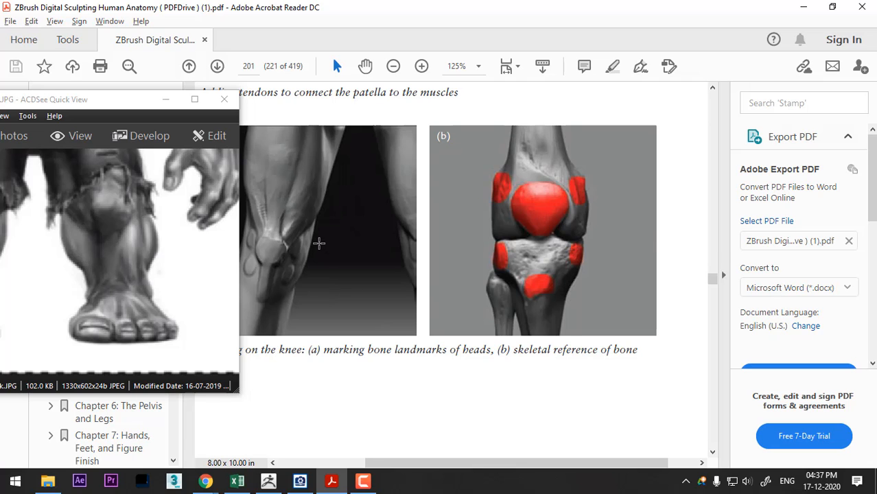
- Return to ZBrush, adjust the knee shape with the Move brush at draw size 34, and set ClayBuildup to draw size 26
key(alt+Tab)
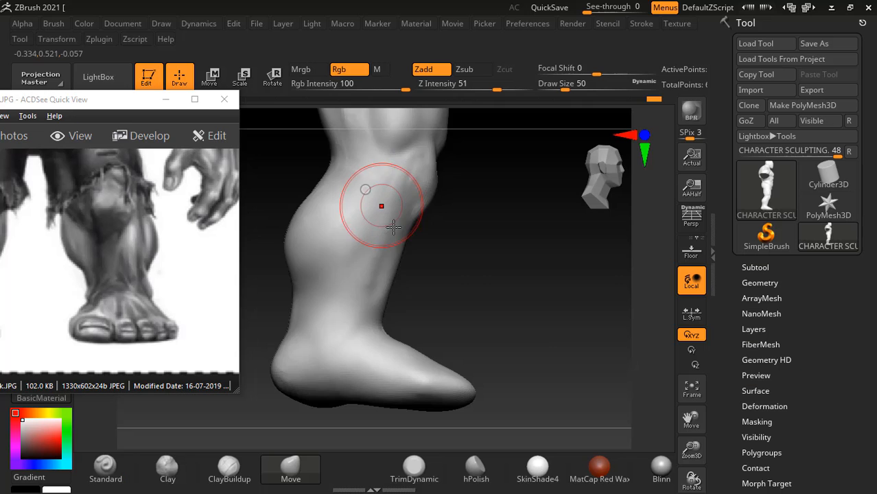
drag(372, 196, 424, 311)
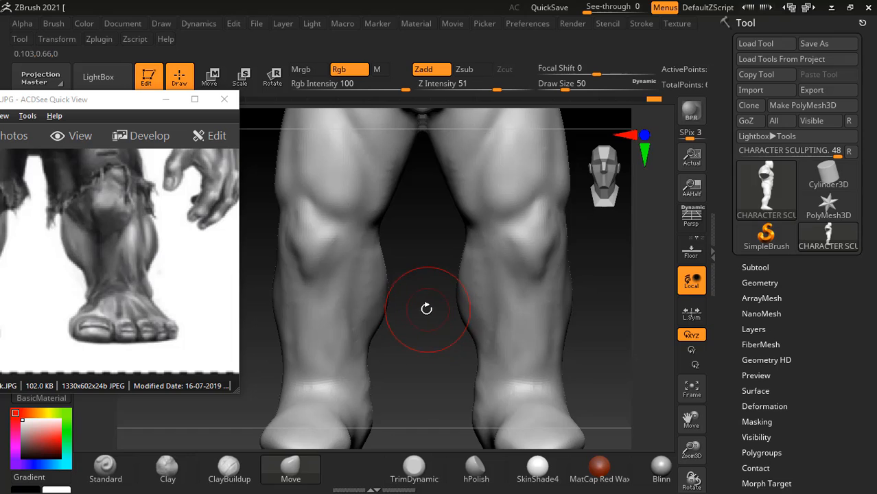
key(bracketleft)
key(bracketleft)
drag(307, 218, 323, 243)
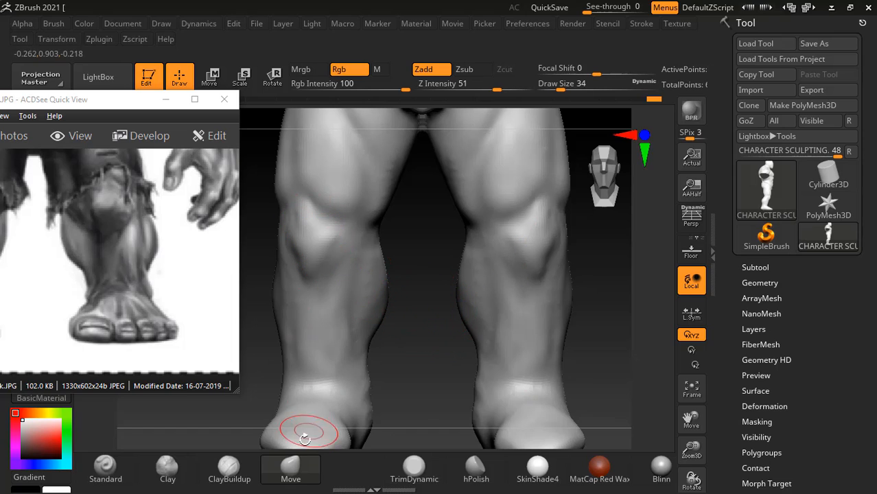
click(229, 466)
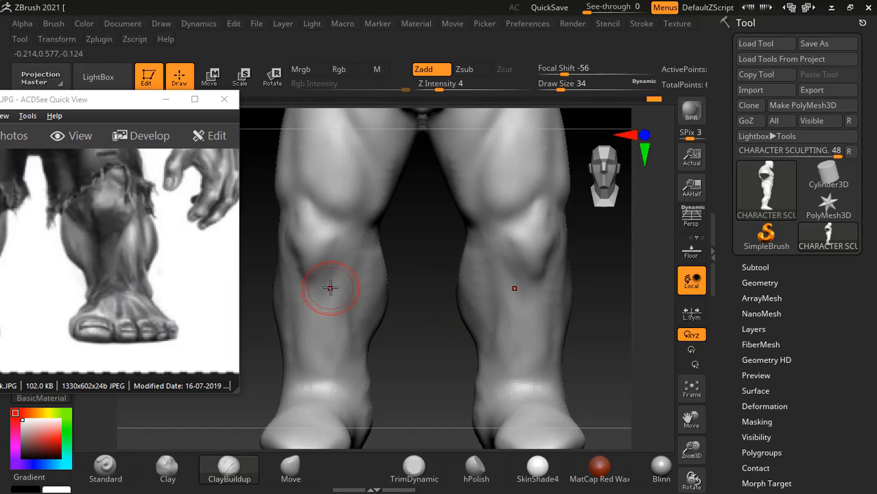
key(bracketleft)
- Examine the anatomy PDF's figures of the knee tendons on page 202 and the smoothed knee in Figure 6.52
key(alt+Tab)
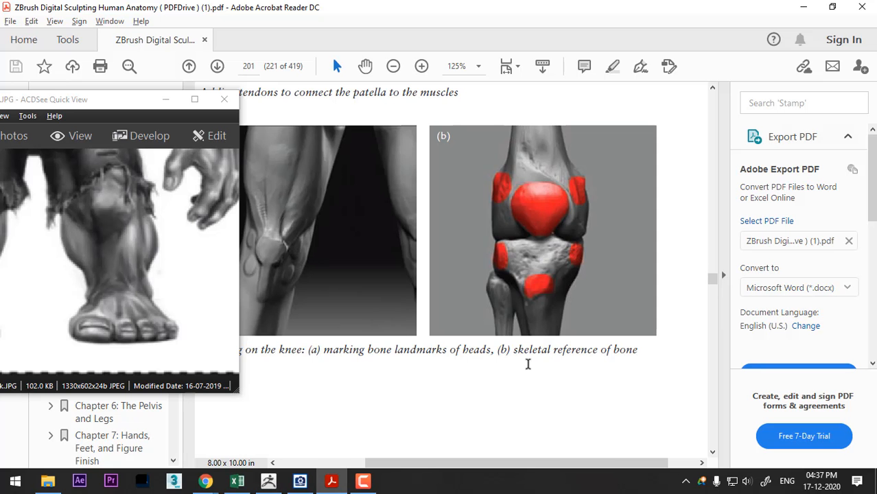
scroll(614, 241, down, 5)
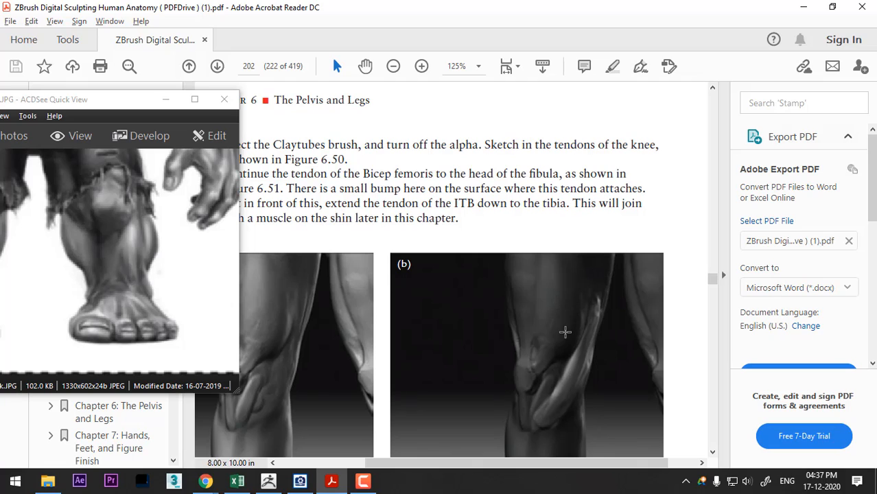
scroll(565, 332, down, 4)
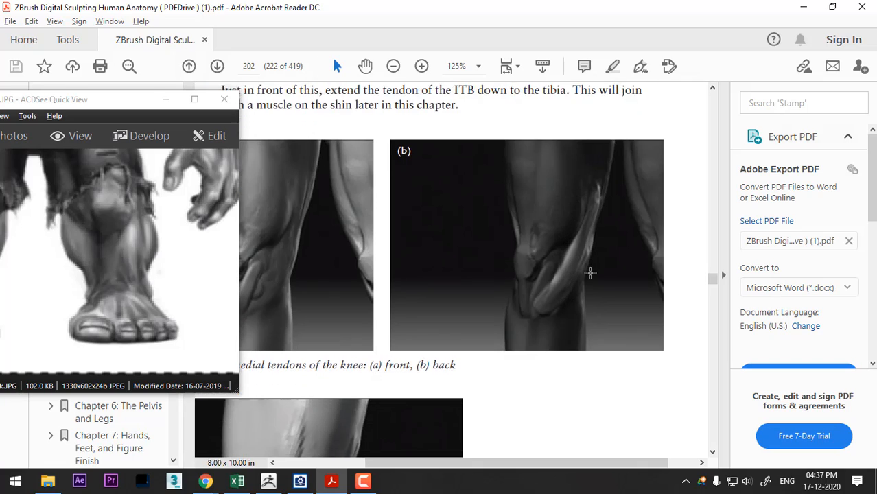
scroll(590, 273, down, 6)
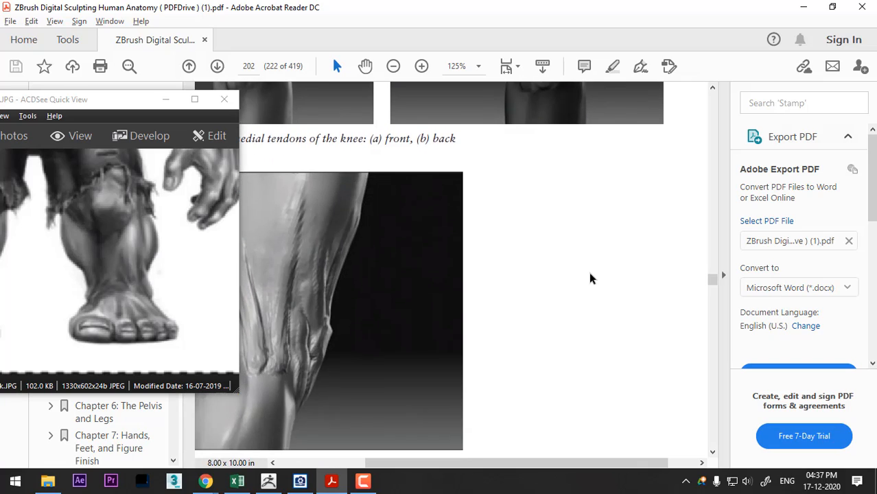
scroll(589, 274, up, 3)
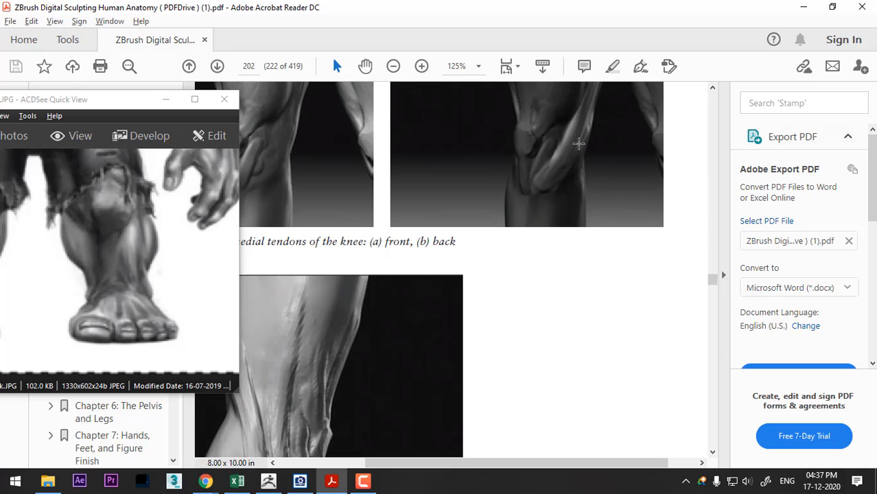
scroll(581, 218, down, 5)
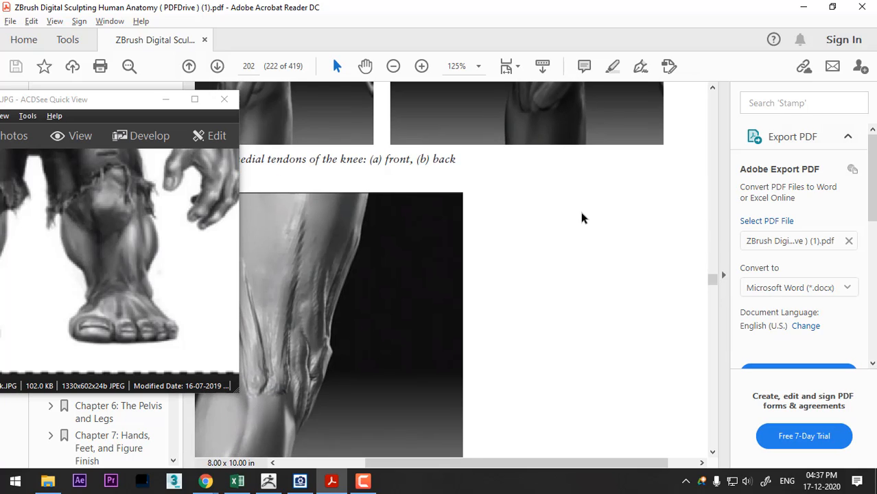
scroll(583, 236, down, 1)
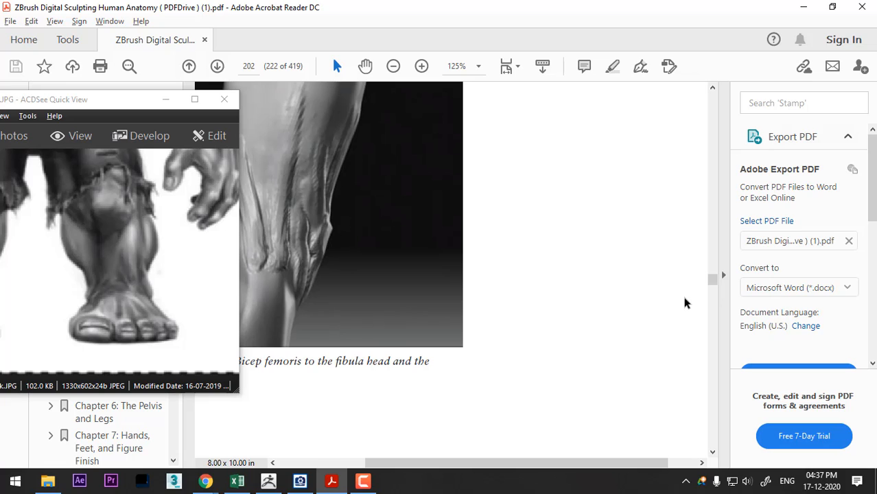
click(712, 454)
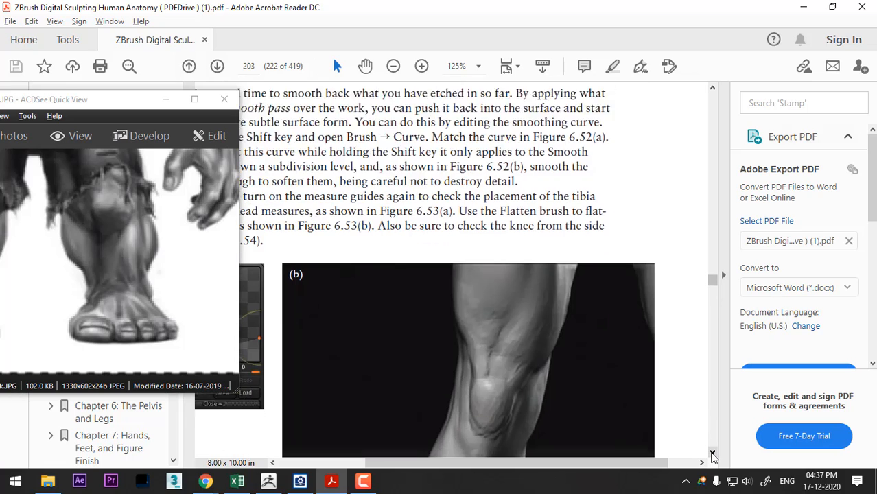
click(712, 453)
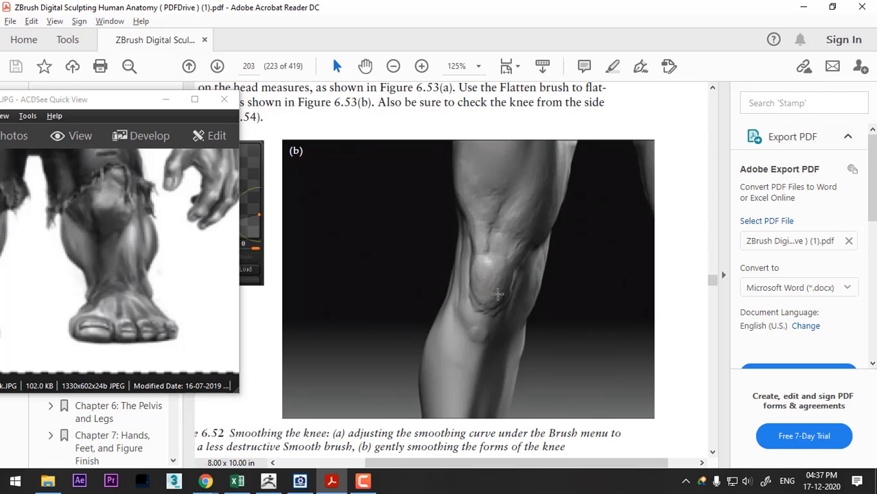
- Compare the knees with Figure 6.52 and add form just below the kneecaps with ClayBuildup at draw size 26
key(alt+Tab)
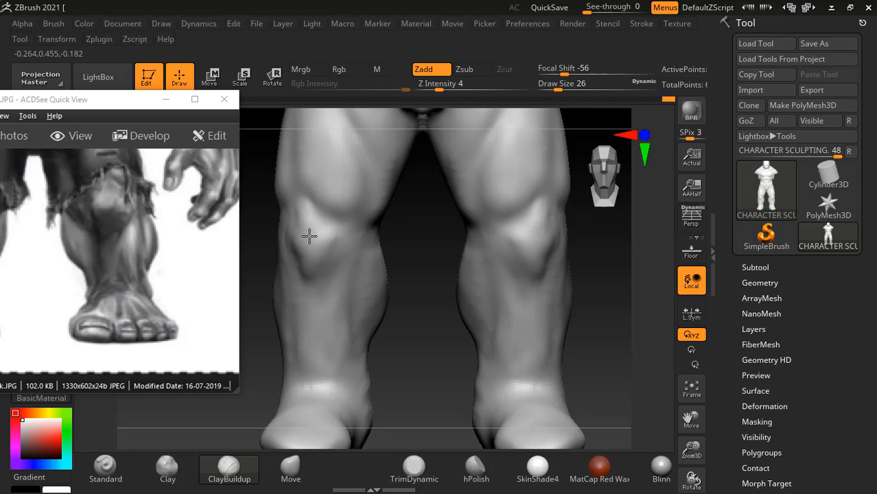
key(alt+Tab)
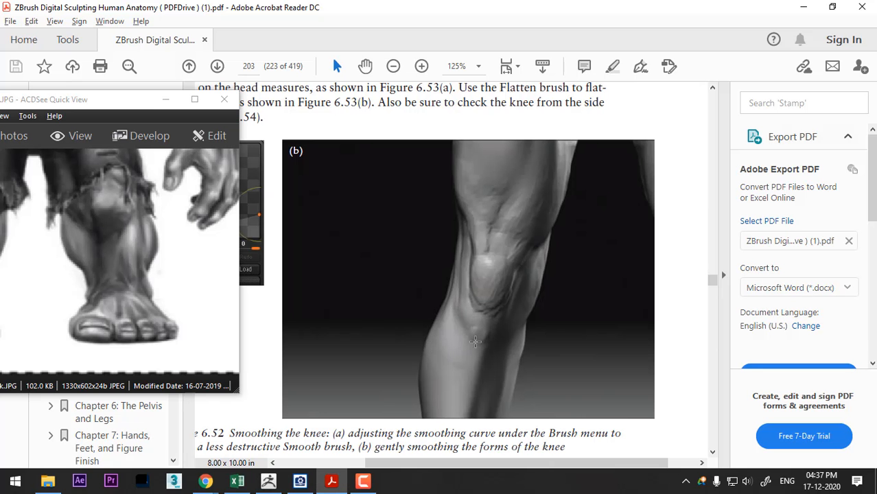
key(alt+Tab)
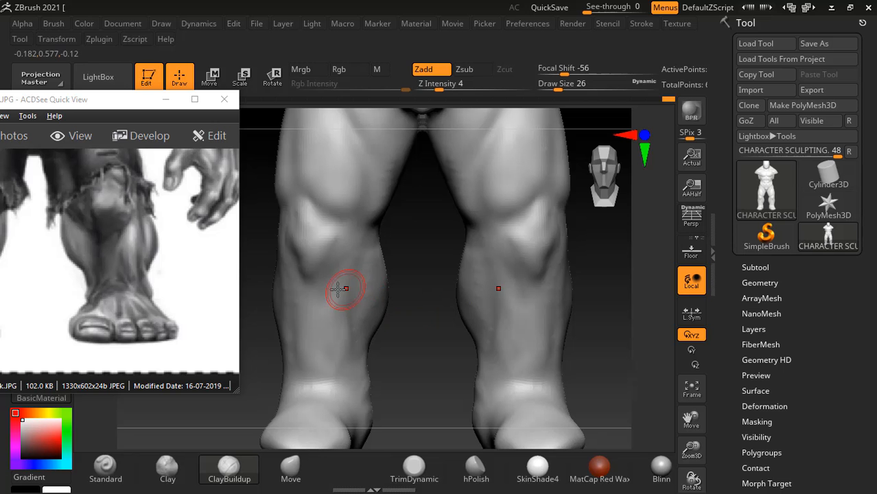
right_drag(342, 289, 264, 251)
mouse_move(282, 270)
mouse_down()
mouse_move(268, 239)
mouse_move(267, 287)
mouse_up()
- Switch back to the anatomy PDF and examine the front and angled knee views below Figure 6.52
key(alt+Tab)
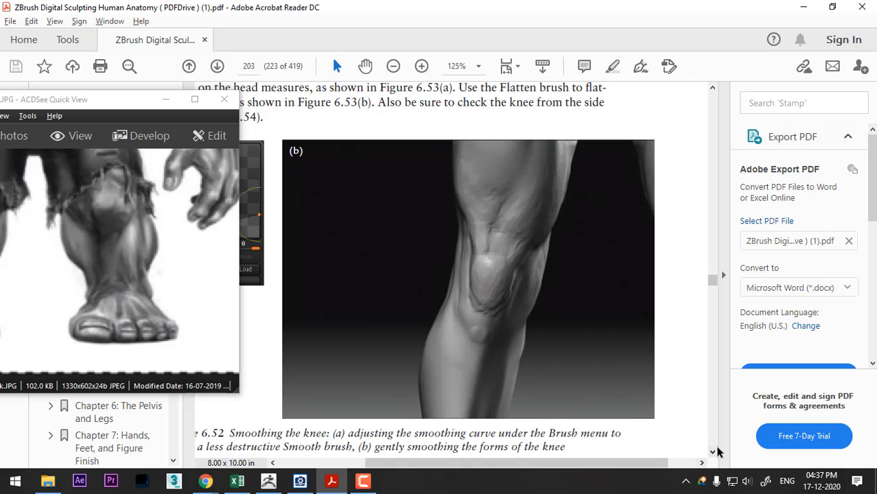
scroll(711, 453, down, 5)
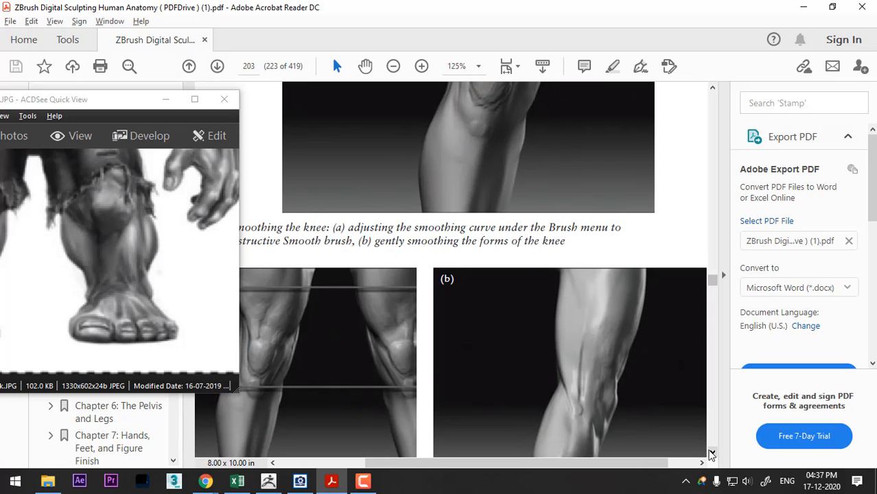
click(711, 454)
click(711, 454)
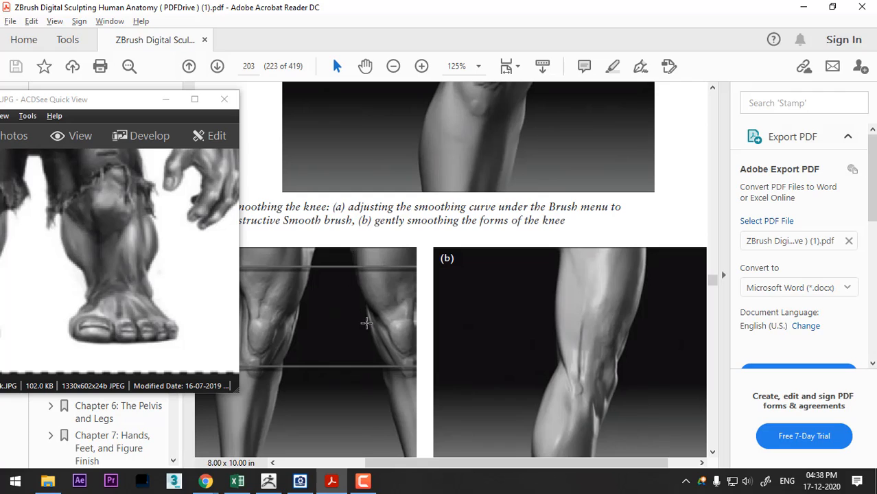
- Compare the ZBrush model's knees from the front, angled and side views with the front knee view in the anatomy PDF
key(alt+Tab)
drag(517, 327, 546, 304)
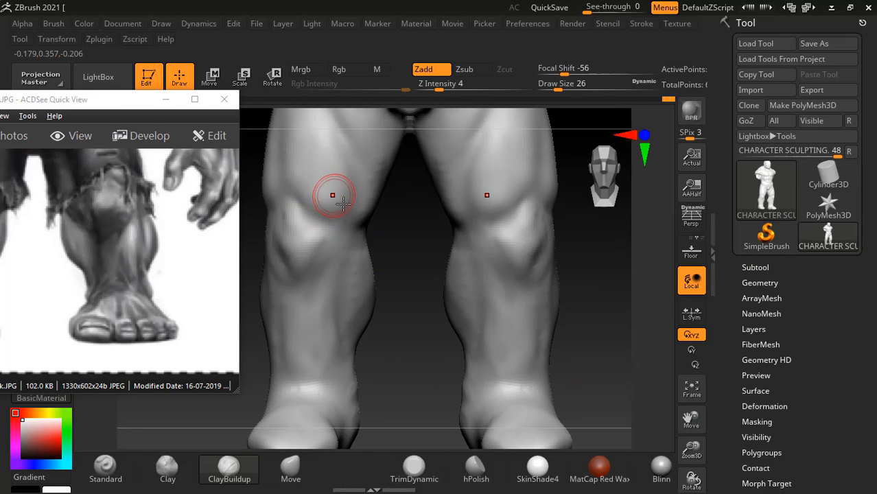
key(alt+Tab)
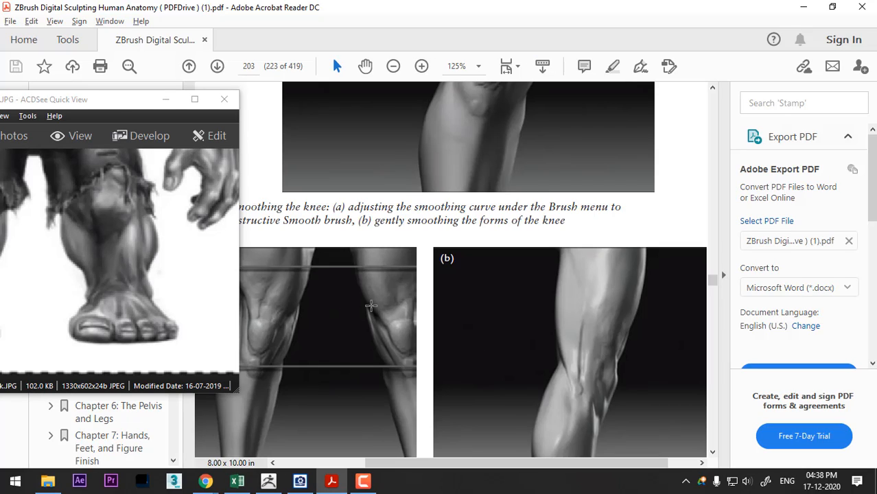
key(alt+Tab)
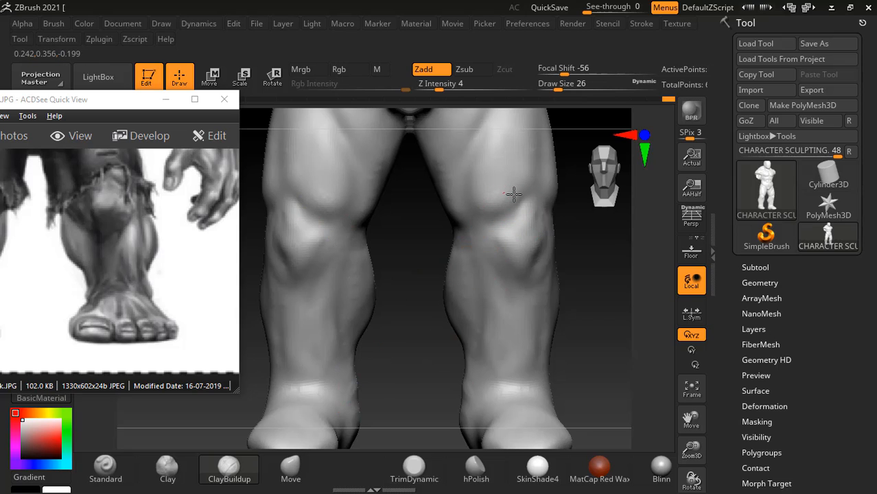
drag(583, 186, 517, 212)
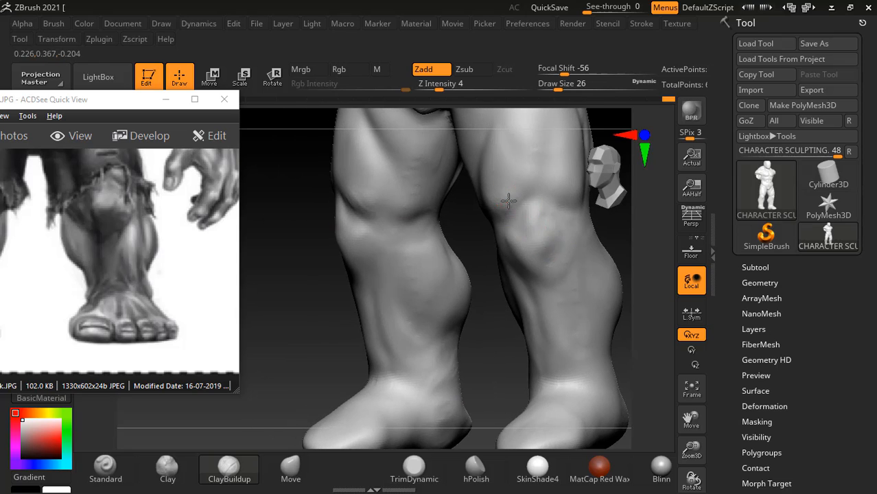
drag(642, 243, 534, 238)
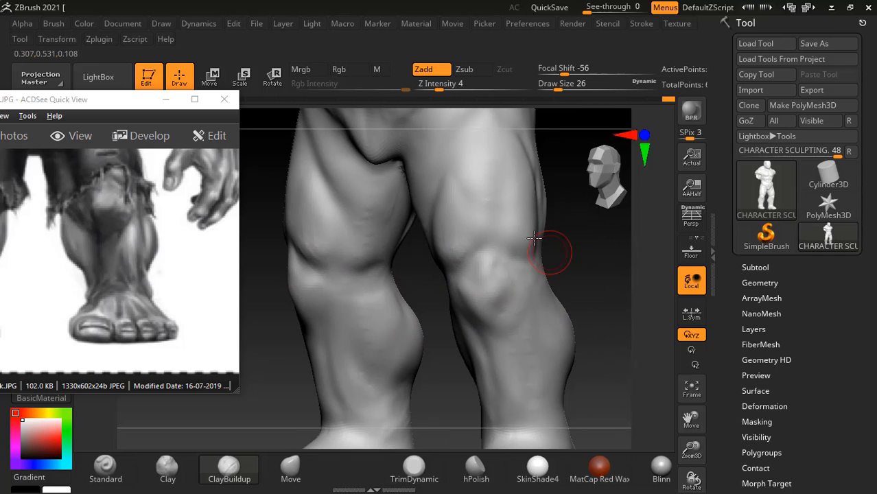
drag(589, 245, 513, 236)
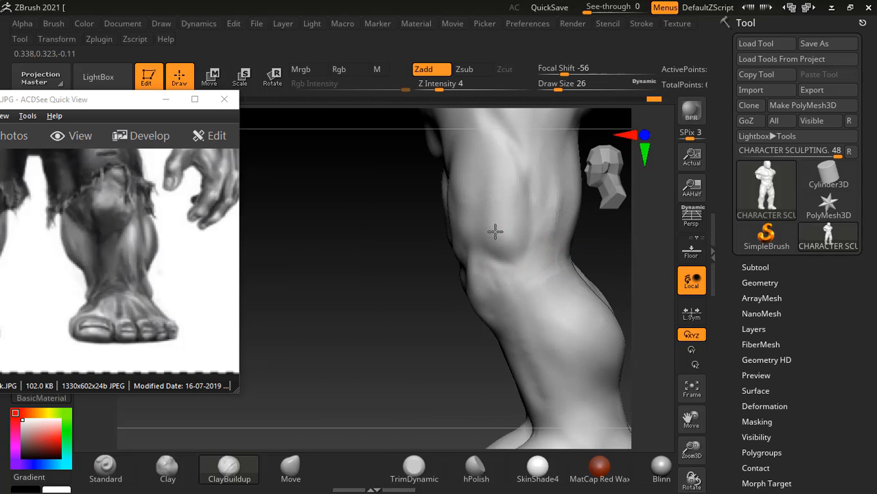
drag(418, 272, 454, 263)
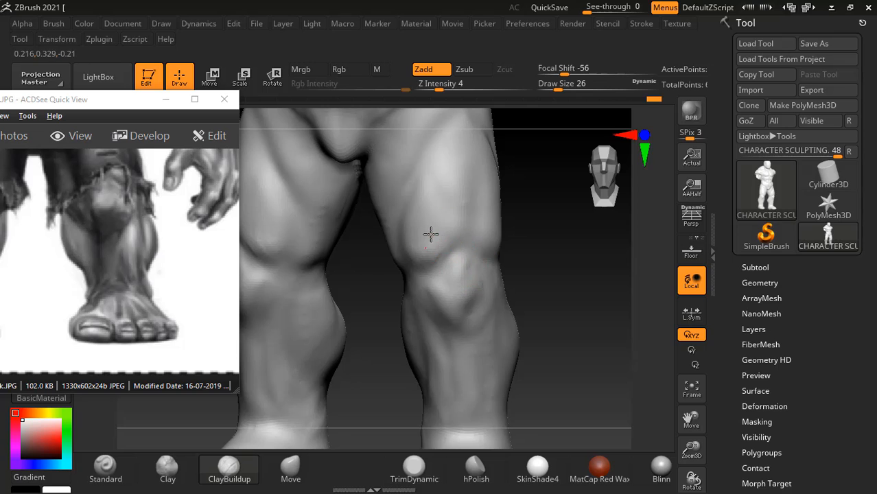
- Refine the forms around the kneecaps with ClayBuildup at draw size 26 and smooth the sides of the knees
mouse_move(421, 230)
shift+mouse_down()
mouse_move(430, 223)
mouse_move(448, 252)
shift+mouse_up()
shift+drag(586, 265, 588, 274)
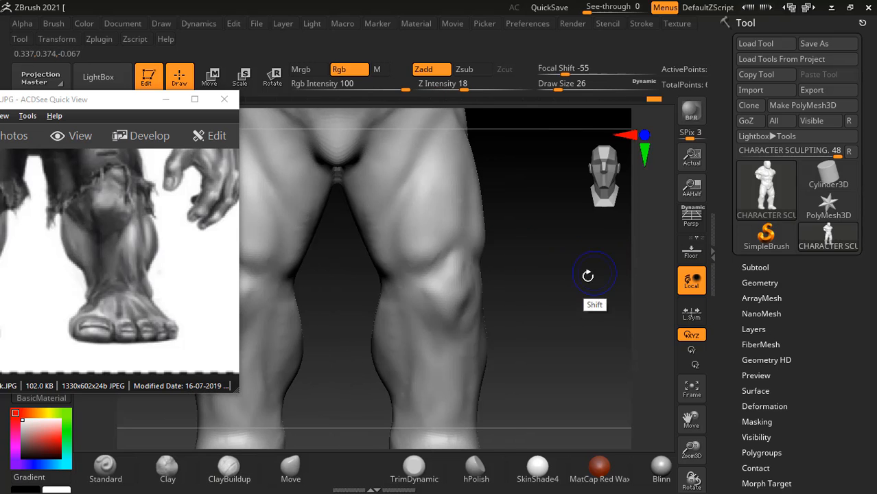
drag(511, 268, 542, 278)
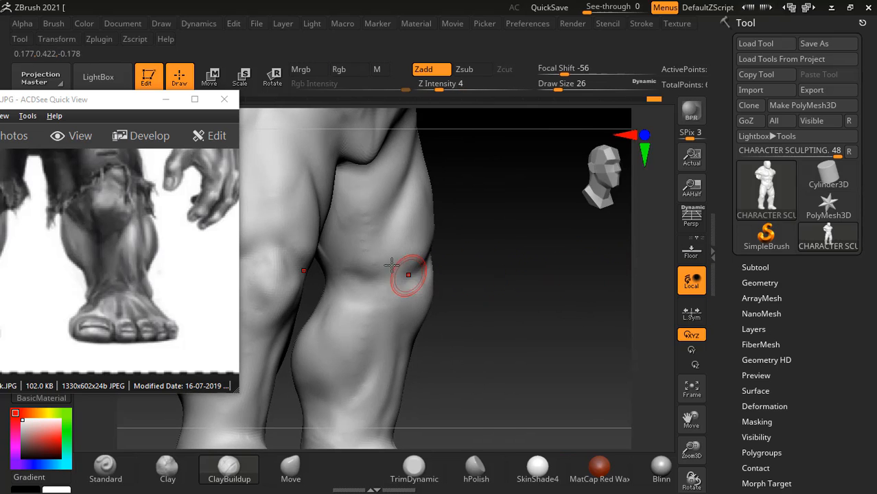
key(shift)
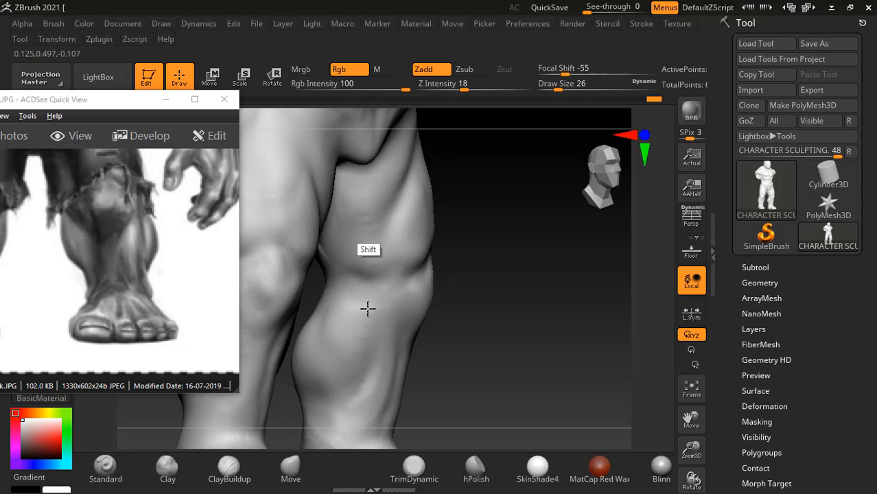
mouse_move(509, 338)
mouse_down()
mouse_move(524, 307)
mouse_move(524, 259)
mouse_move(591, 310)
mouse_move(546, 272)
mouse_move(582, 313)
mouse_move(554, 312)
mouse_move(557, 336)
mouse_move(558, 307)
mouse_move(553, 337)
mouse_move(559, 302)
mouse_move(551, 343)
mouse_move(552, 308)
mouse_move(521, 343)
mouse_up()
click(341, 179)
- Reshape the toe end of the feet in side view with the Move brush at draw size 82
click(291, 470)
drag(539, 304, 518, 334)
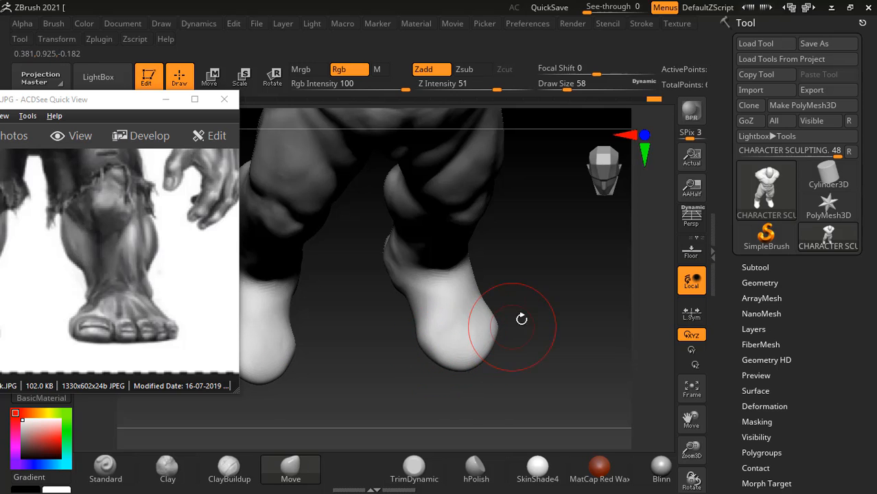
mouse_move(521, 320)
mouse_down()
mouse_move(542, 313)
mouse_move(564, 340)
mouse_move(552, 332)
mouse_move(582, 294)
mouse_move(581, 339)
mouse_move(557, 340)
mouse_move(549, 322)
mouse_up()
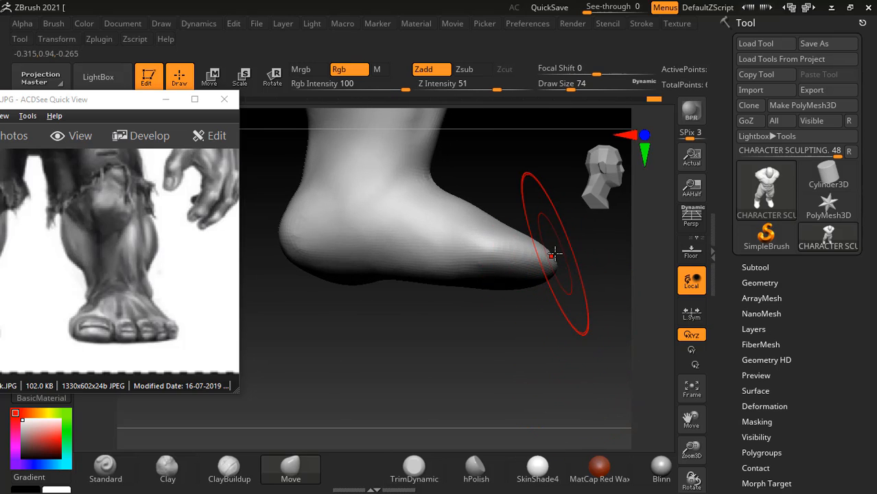
key(bracketright)
mouse_move(553, 257)
mouse_down()
mouse_move(556, 247)
mouse_move(538, 241)
mouse_up()
- Raise the arch and even out the underside of the feet from toes to heel with the Move brush
drag(507, 271, 456, 272)
drag(461, 326, 432, 326)
drag(434, 282, 434, 274)
mouse_move(439, 343)
mouse_down()
mouse_move(484, 356)
mouse_move(464, 311)
mouse_up()
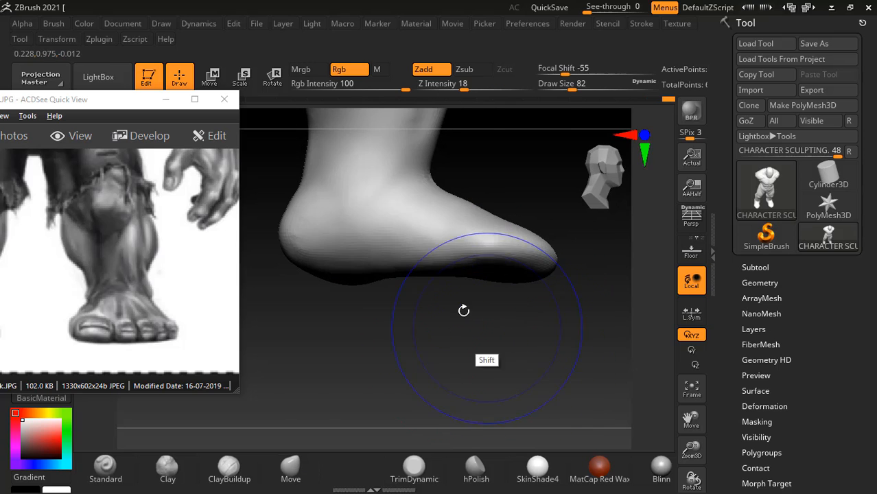
drag(407, 273, 404, 268)
drag(347, 277, 345, 274)
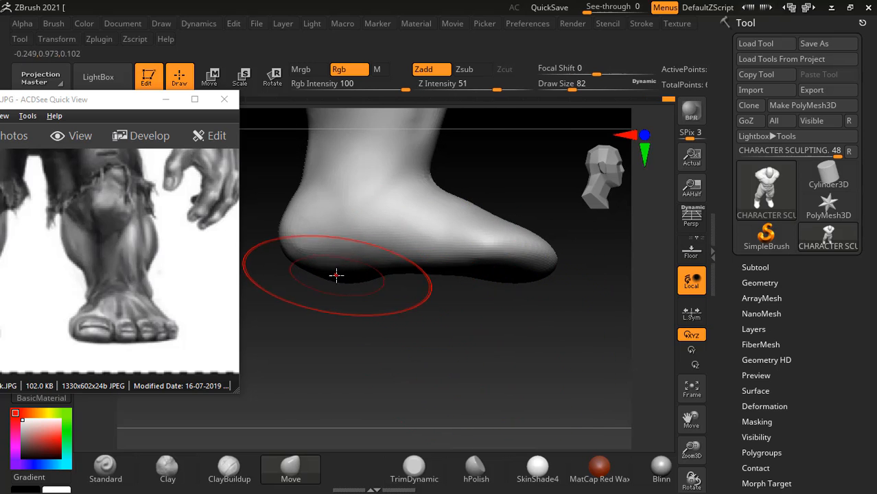
drag(407, 269, 411, 263)
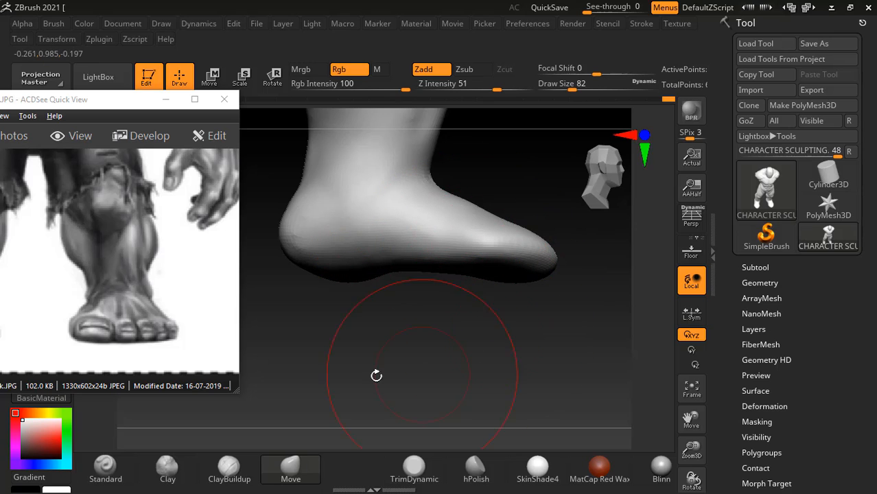
- Using the reference's side view of the leg, build up the outer ankle bone and lower-leg tendons with ClayBuildup at draw size 18
drag(121, 304, 14, 295)
drag(230, 280, 50, 281)
mouse_move(126, 304)
mouse_down()
mouse_move(135, 305)
mouse_move(127, 306)
mouse_up()
mouse_move(272, 326)
mouse_down()
mouse_move(562, 333)
mouse_move(544, 211)
mouse_move(532, 300)
mouse_up()
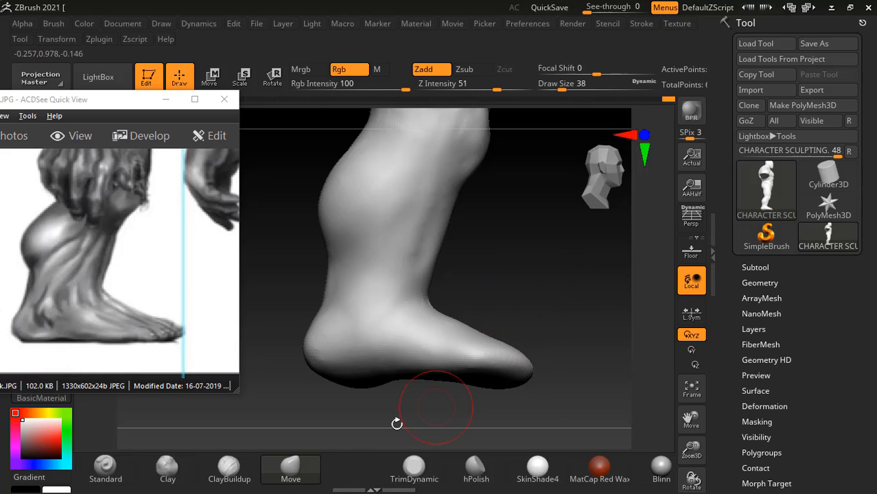
click(235, 473)
alt+drag(507, 257, 517, 306)
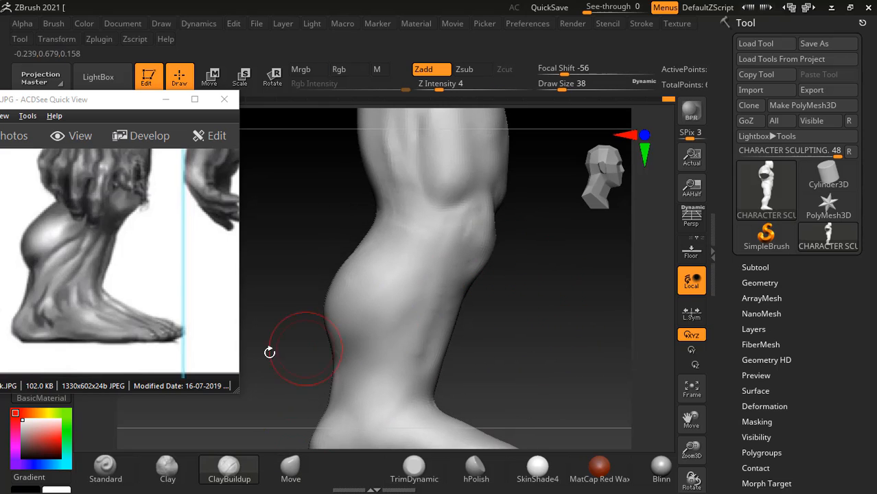
key(bracketleft)
key(bracketleft)
key(bracketleft)
key(bracketleft)
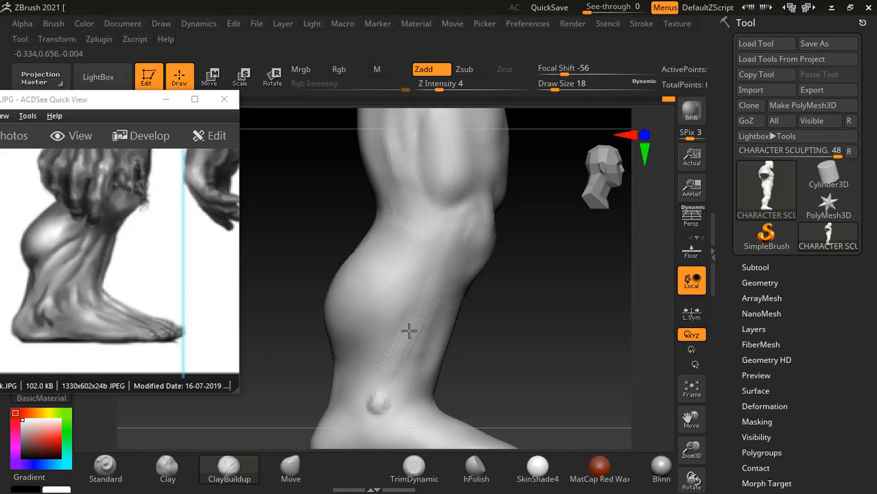
drag(378, 396, 377, 389)
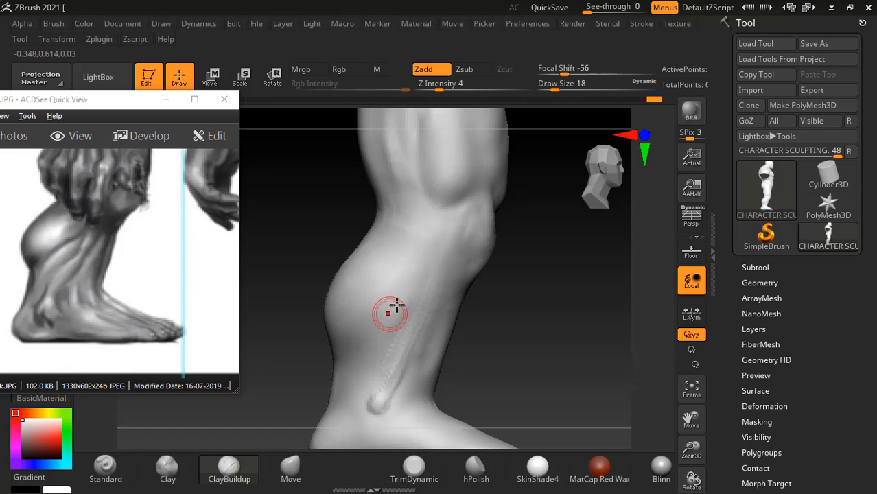
drag(401, 304, 401, 309)
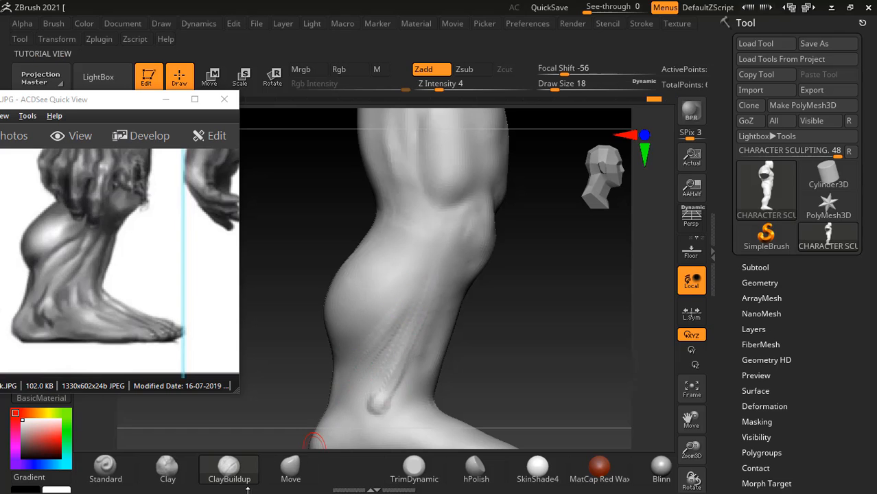
- Define the tendon lines running from the calf to the outer ankle with the Standard brush at draw size 18
click(109, 469)
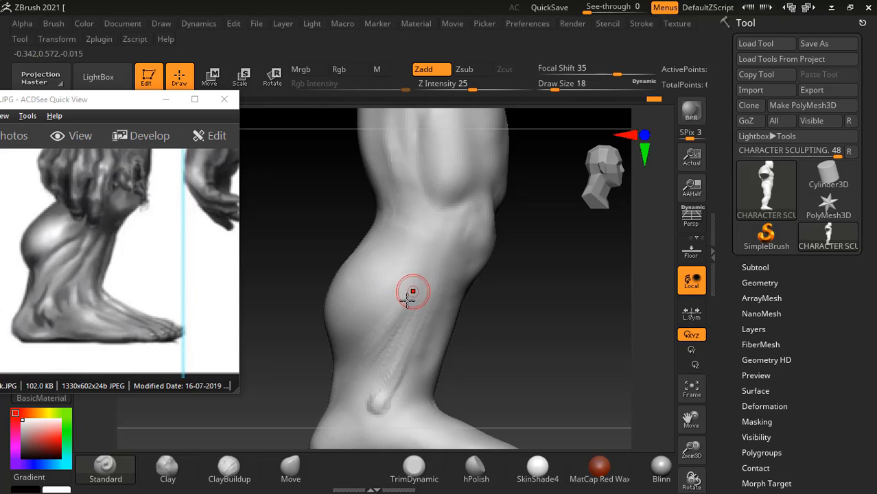
mouse_move(409, 288)
alt+mouse_down()
mouse_move(350, 362)
mouse_move(374, 368)
mouse_move(360, 390)
alt+mouse_up()
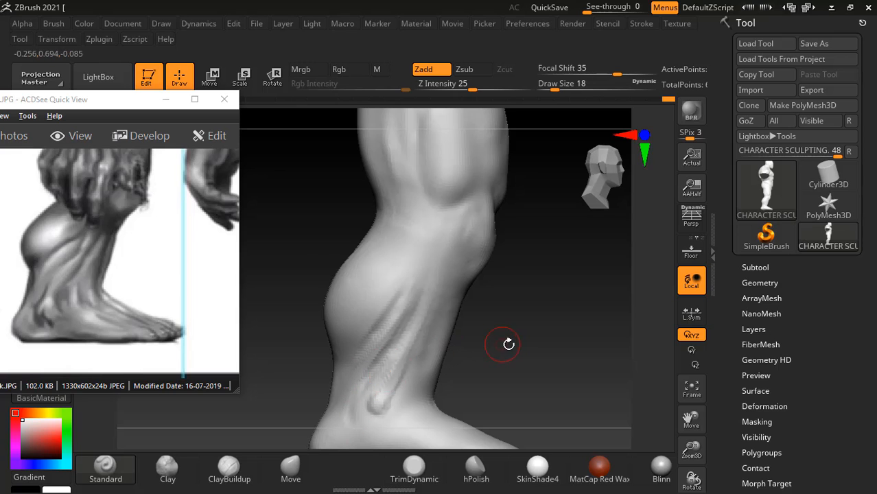
mouse_move(509, 342)
alt+mouse_down()
mouse_move(451, 305)
mouse_move(505, 292)
alt+mouse_up()
alt+drag(448, 227, 418, 299)
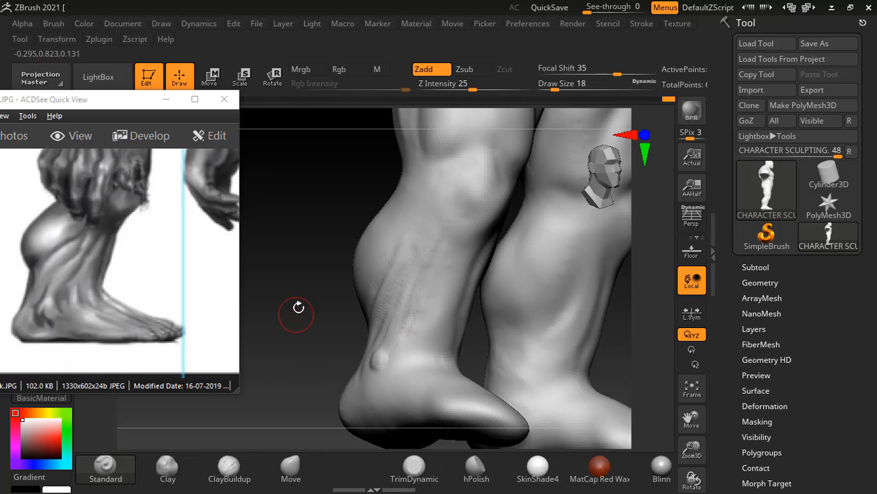
drag(299, 308, 366, 349)
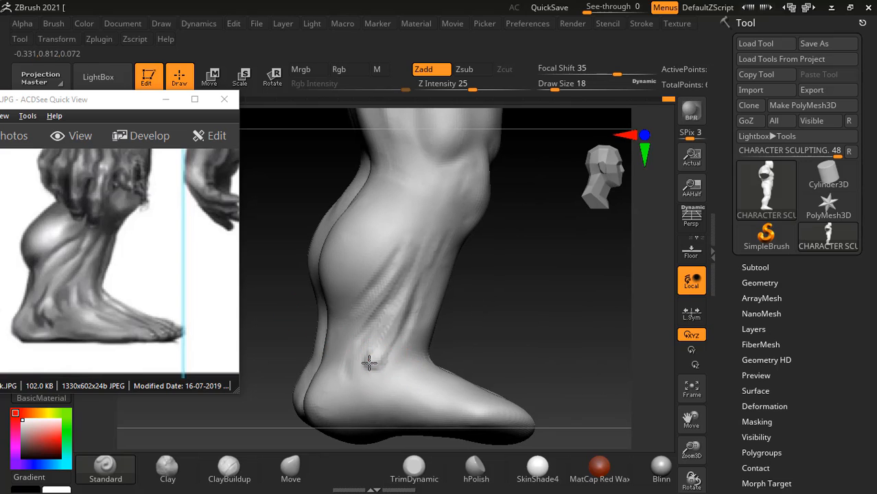
- Rework the outer ankle bone with ClayBuildup and smooth it together with the tendons above it
click(243, 474)
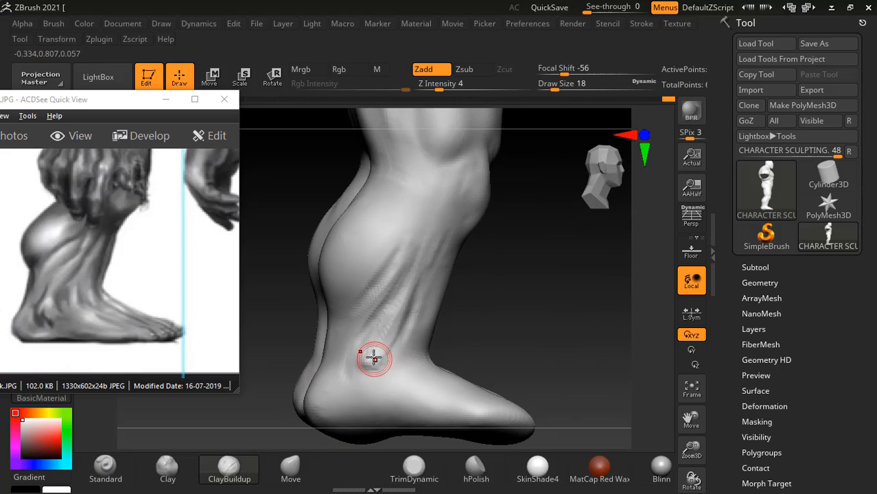
key(shift)
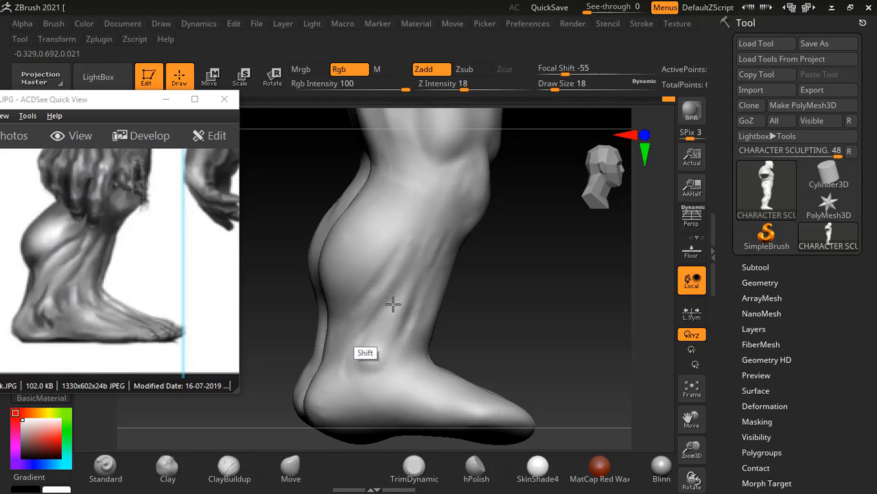
drag(540, 312, 362, 303)
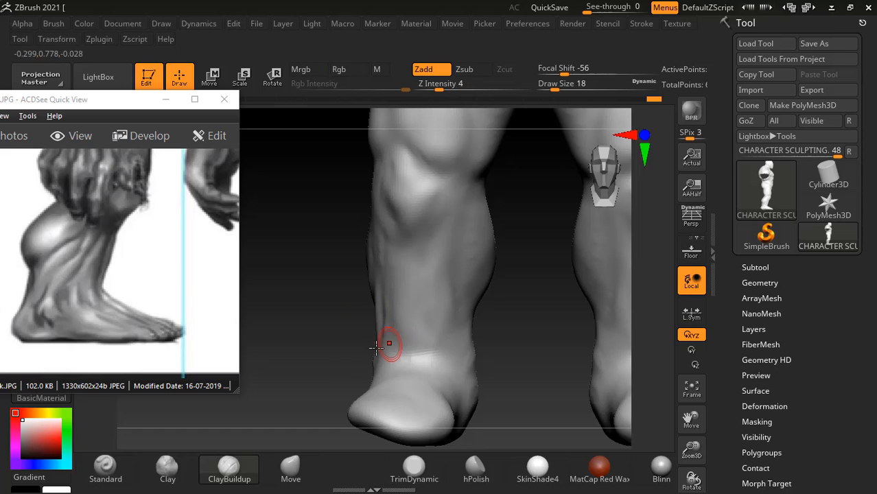
- Check the reference's back and front leg views and build up the inner ankle bone with ClayBuildup at draw size 18
alt+drag(515, 359, 523, 315)
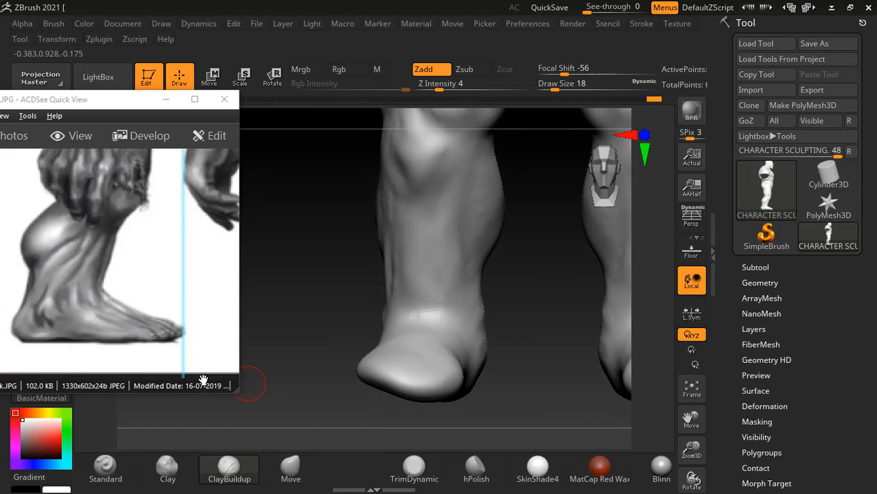
drag(108, 311, 106, 307)
drag(231, 282, 121, 278)
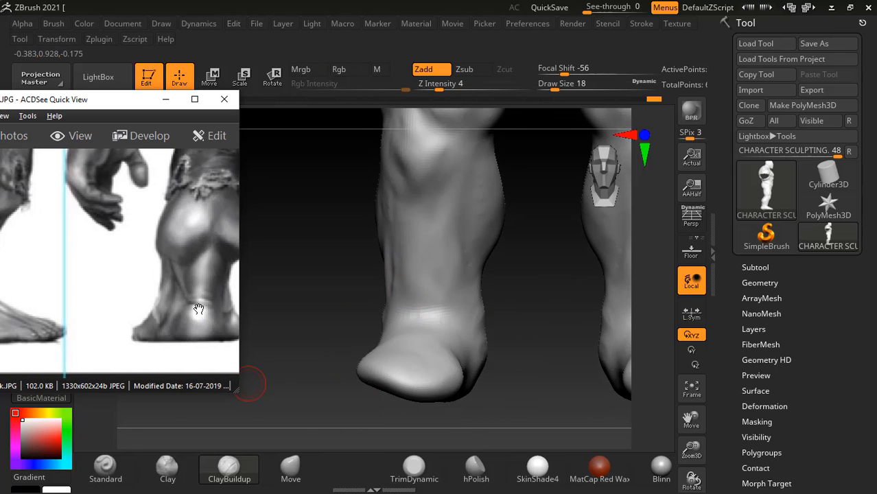
drag(199, 309, 152, 309)
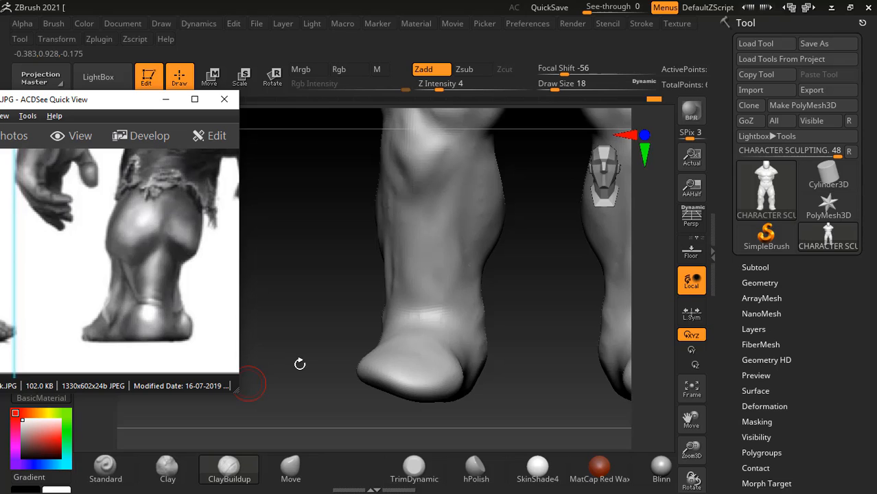
drag(89, 313, 114, 299)
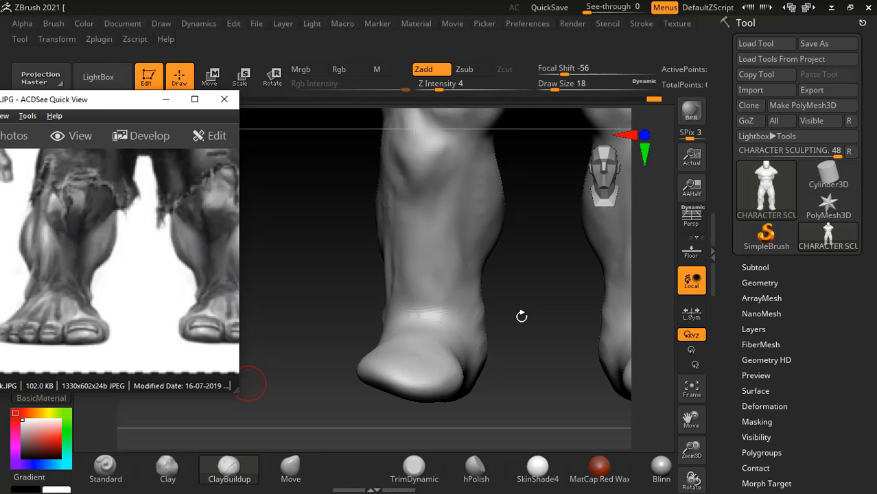
drag(521, 317, 521, 312)
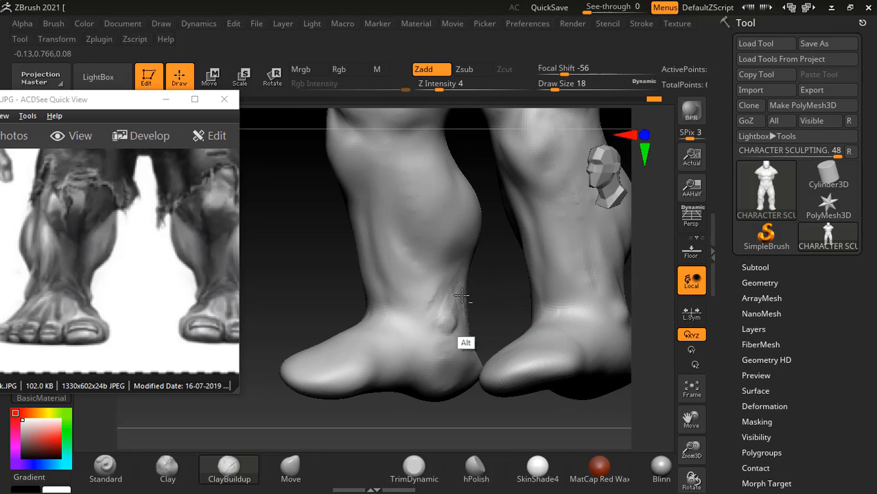
mouse_move(462, 295)
alt+mouse_down()
mouse_move(454, 284)
mouse_move(434, 290)
mouse_move(465, 319)
mouse_move(486, 372)
mouse_move(519, 355)
mouse_move(387, 329)
alt+mouse_up()
- Flatten the soles of the feet with TrimDynamic at draw size 38, and frame the feet from the front
click(413, 466)
mouse_move(429, 367)
mouse_down()
mouse_move(418, 358)
mouse_move(426, 360)
mouse_up()
drag(501, 353, 514, 314)
drag(399, 369, 400, 369)
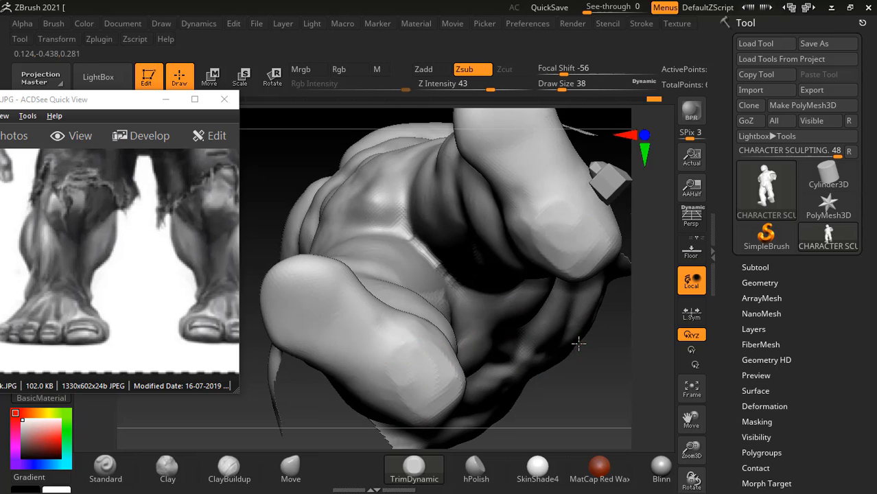
drag(618, 363, 647, 433)
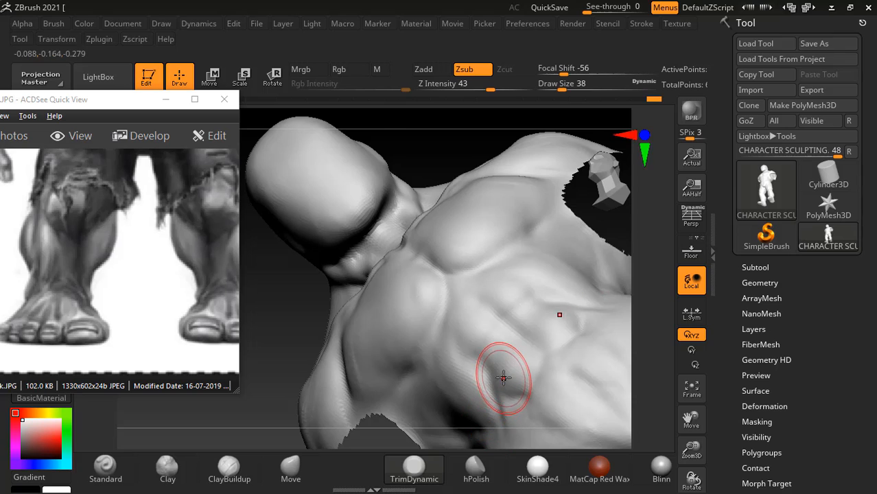
key(f)
drag(548, 376, 436, 322)
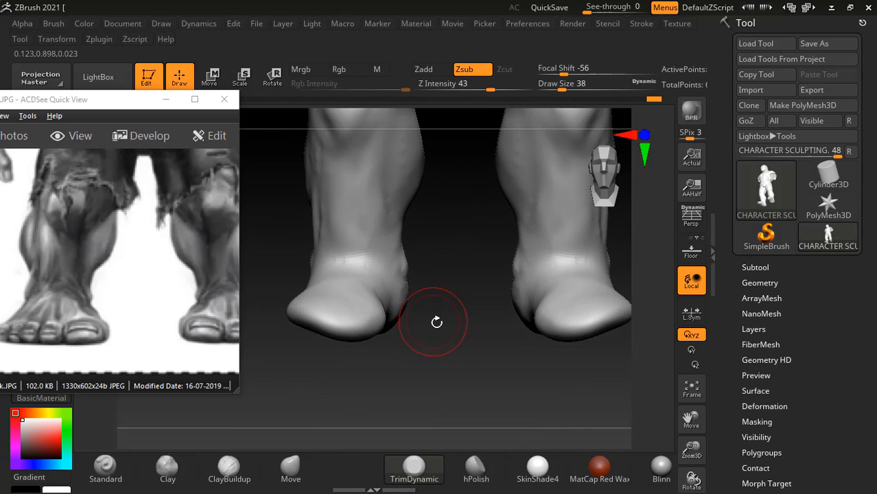
- Slim both sides of the ankles and raise the soles of the feet with the Move brush at draw size 54
click(290, 467)
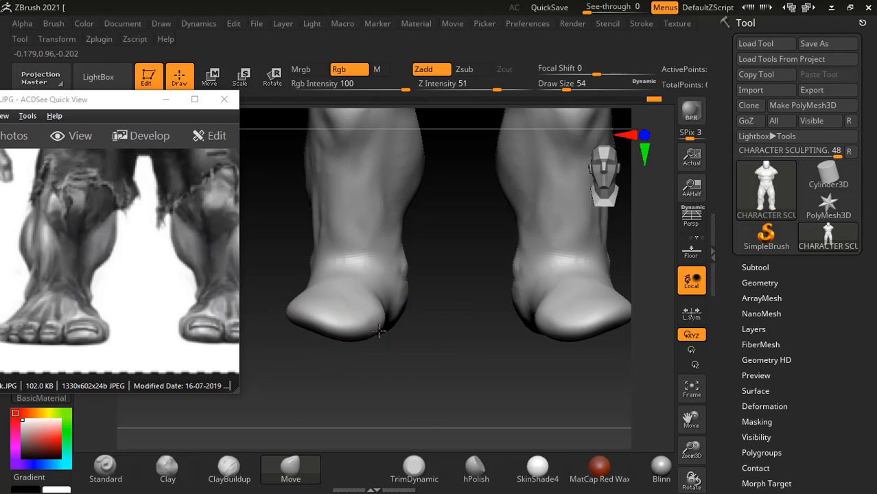
mouse_move(380, 334)
mouse_down()
mouse_move(345, 315)
mouse_move(338, 327)
mouse_up()
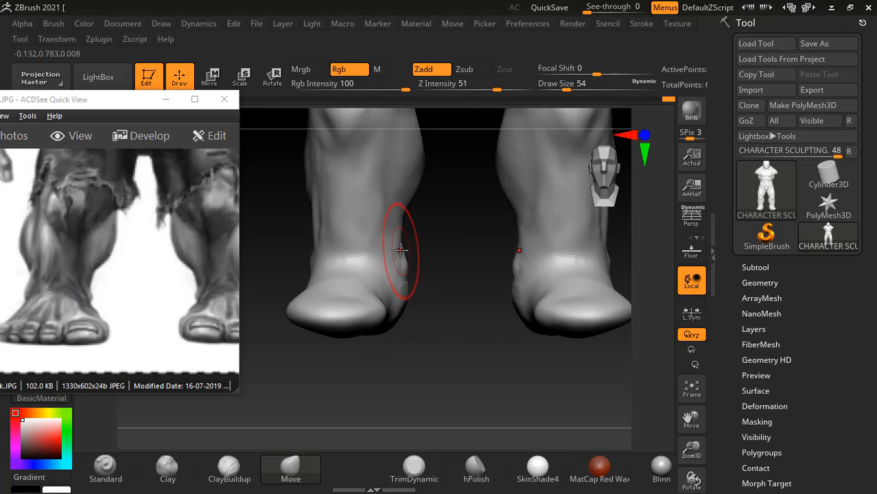
drag(401, 250, 388, 239)
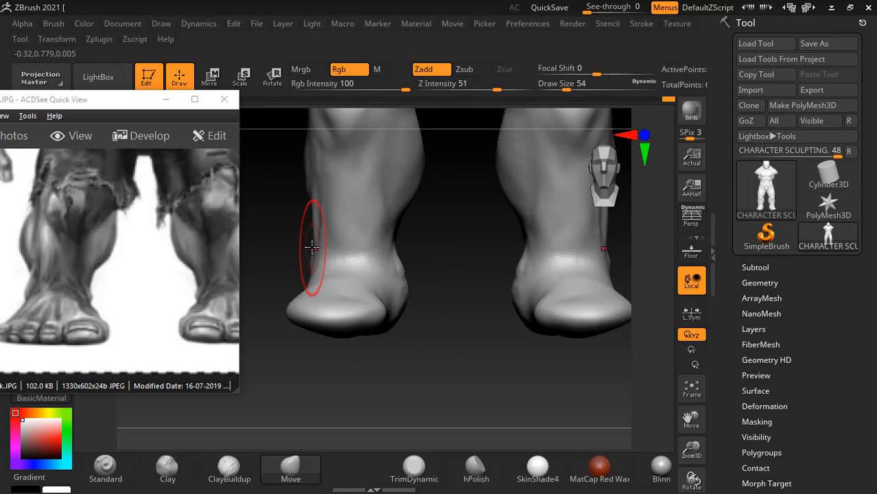
mouse_move(311, 247)
mouse_down()
mouse_move(319, 211)
mouse_move(320, 232)
mouse_up()
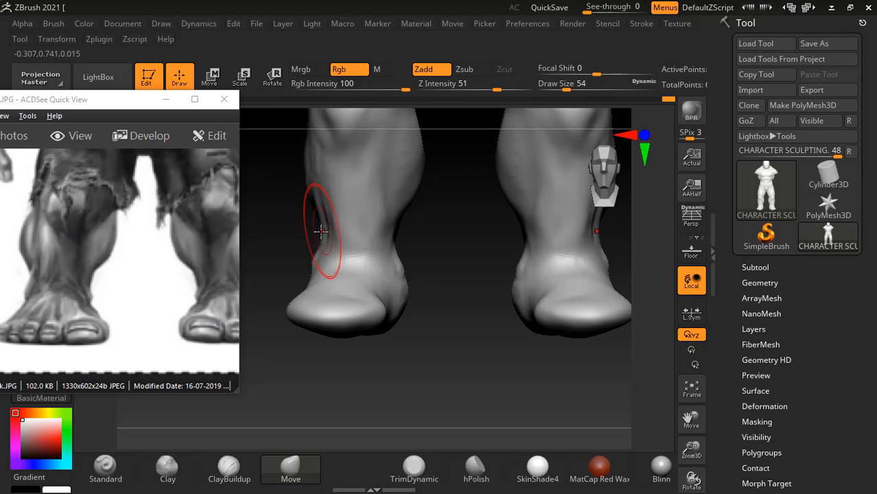
drag(448, 231, 415, 273)
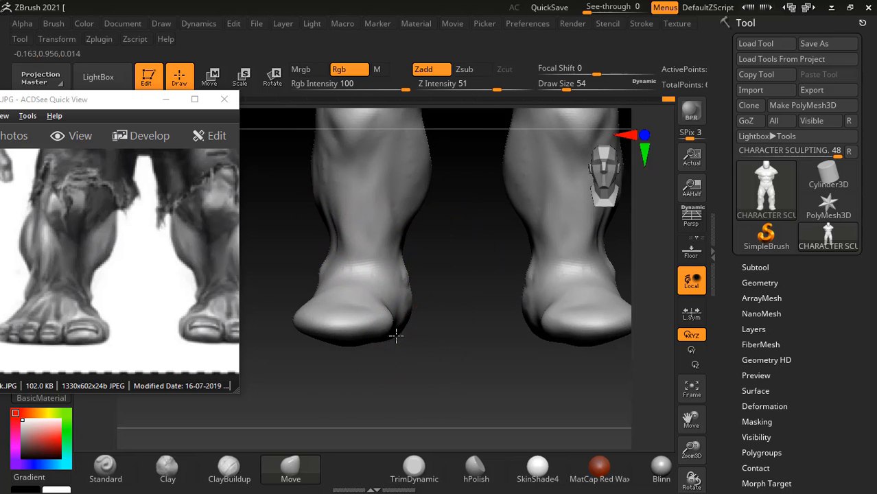
drag(395, 336, 400, 333)
- Minimize the reference image and adjust the inner calf silhouette with the Move brush, checking the legs from several angles
mouse_move(441, 285)
mouse_down()
mouse_move(456, 314)
mouse_move(476, 258)
mouse_up()
mouse_move(297, 194)
ctrl+shift+mouse_down()
mouse_move(336, 163)
mouse_move(495, 247)
mouse_move(297, 392)
mouse_move(283, 374)
ctrl+shift+mouse_up()
mouse_move(479, 338)
alt+mouse_down()
mouse_move(473, 346)
mouse_move(492, 318)
mouse_move(437, 244)
mouse_move(444, 226)
alt+mouse_up()
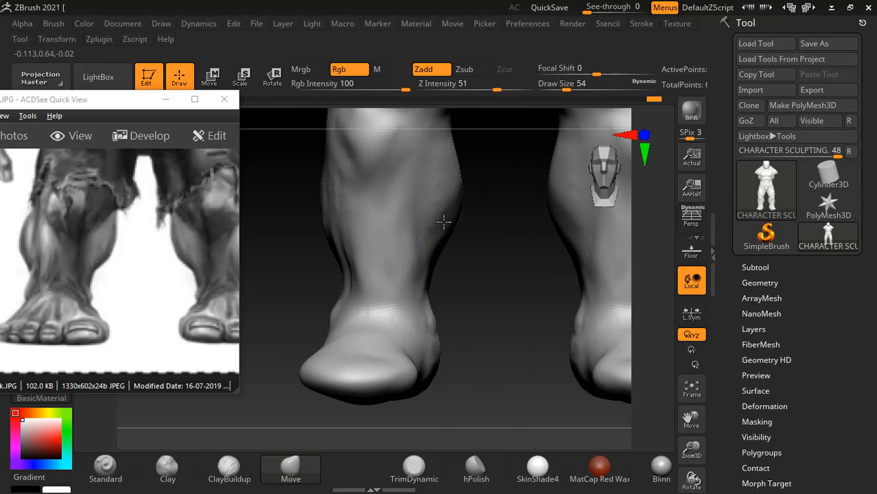
click(168, 100)
drag(180, 191, 235, 232)
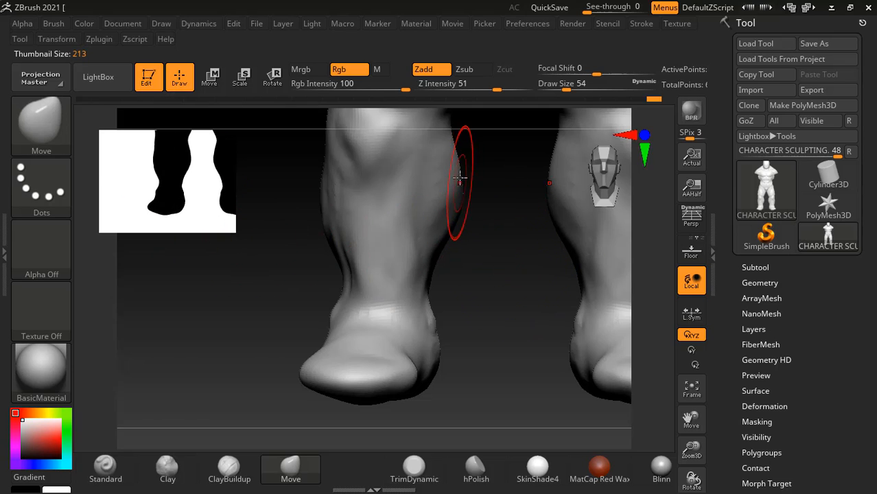
drag(463, 160, 465, 154)
mouse_move(485, 218)
mouse_down()
mouse_move(493, 258)
mouse_move(486, 266)
mouse_move(529, 250)
mouse_move(587, 247)
mouse_up()
key(shift)
alt+drag(551, 290, 579, 321)
drag(604, 301, 574, 296)
- Switch to the anatomy PDF in Acrobat Reader and study the lower-leg section through the malleolus line figure on page 206
key(alt+Tab)
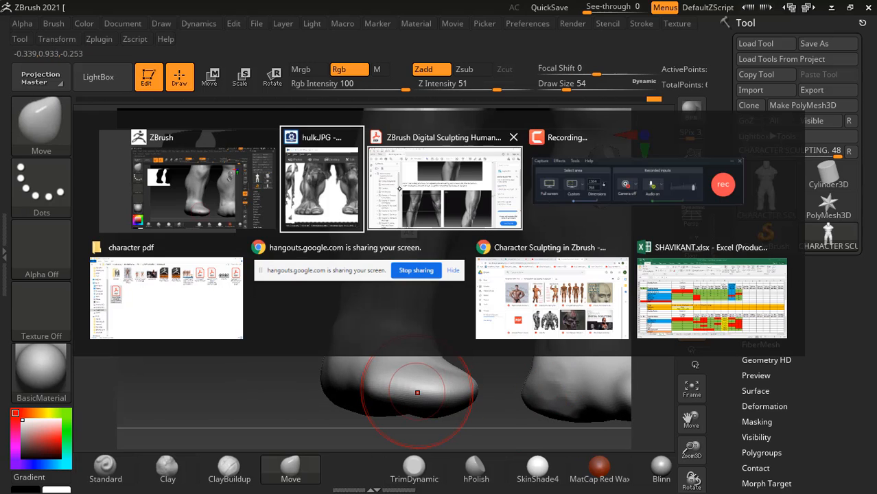
click(425, 188)
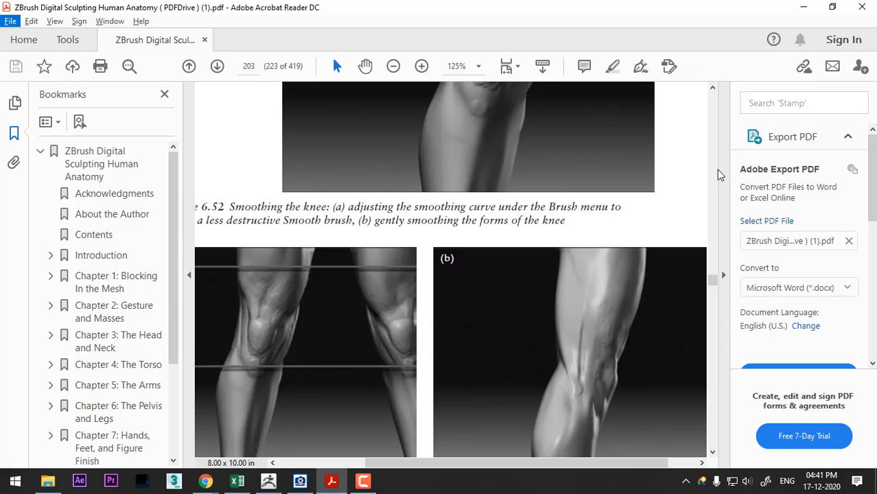
click(712, 453)
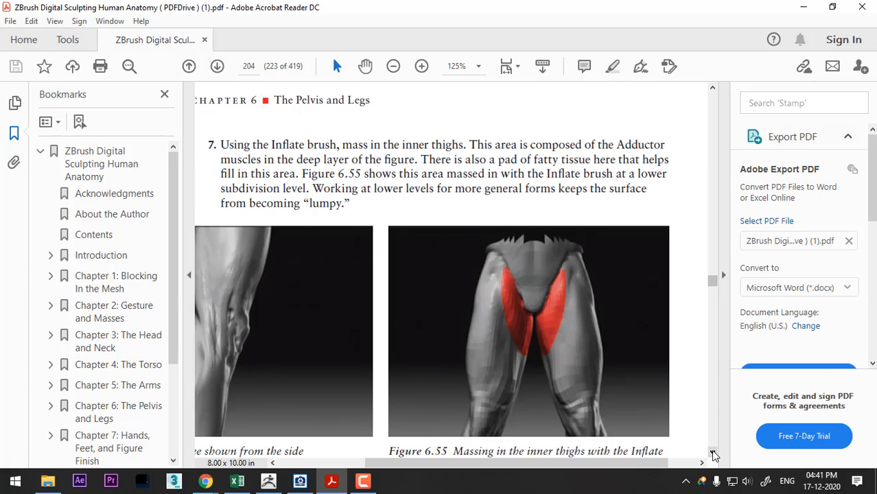
click(713, 453)
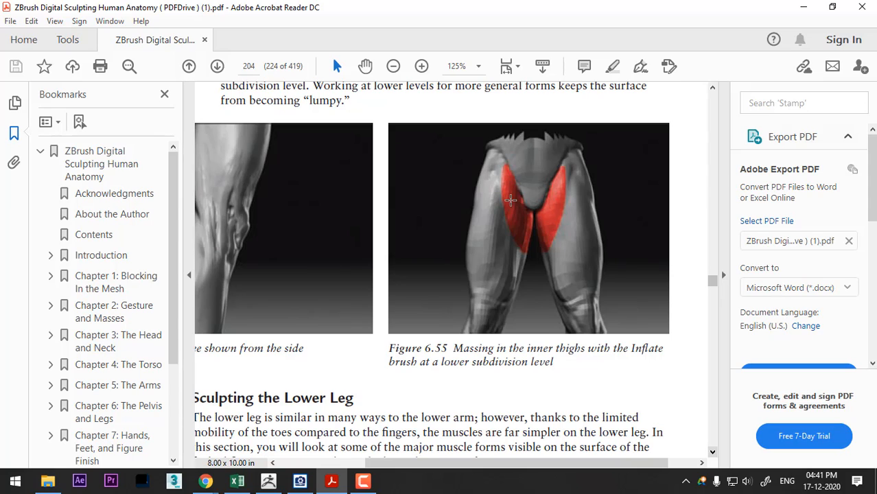
click(712, 453)
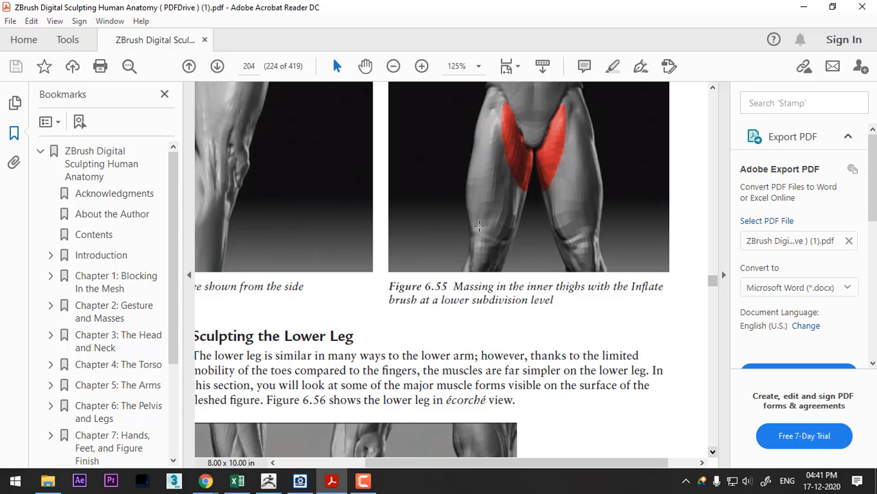
scroll(548, 149, down, 4)
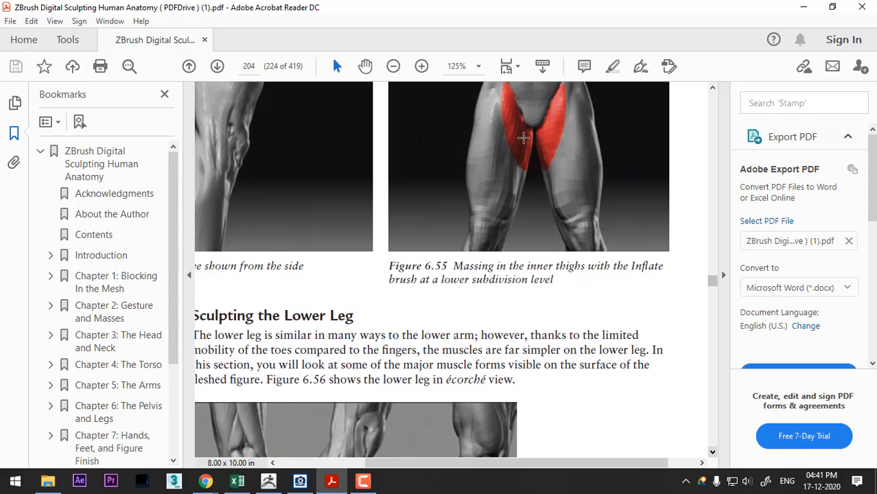
scroll(522, 165, down, 6)
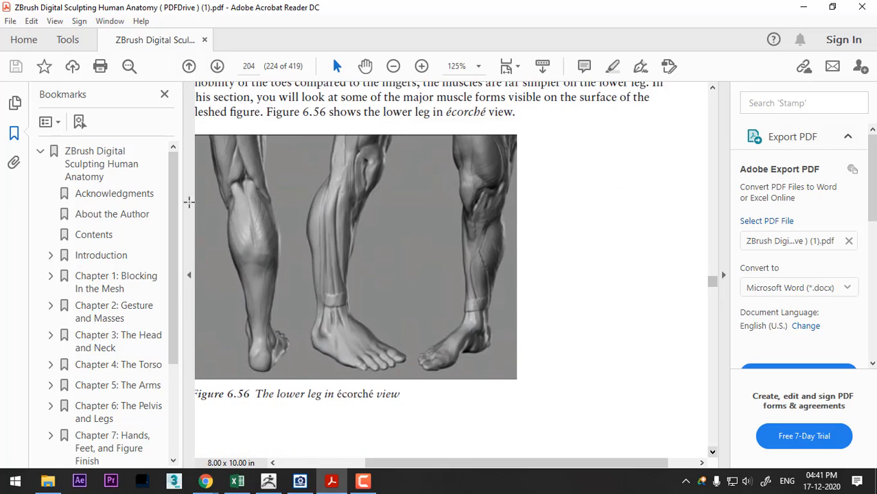
scroll(295, 282, down, 10)
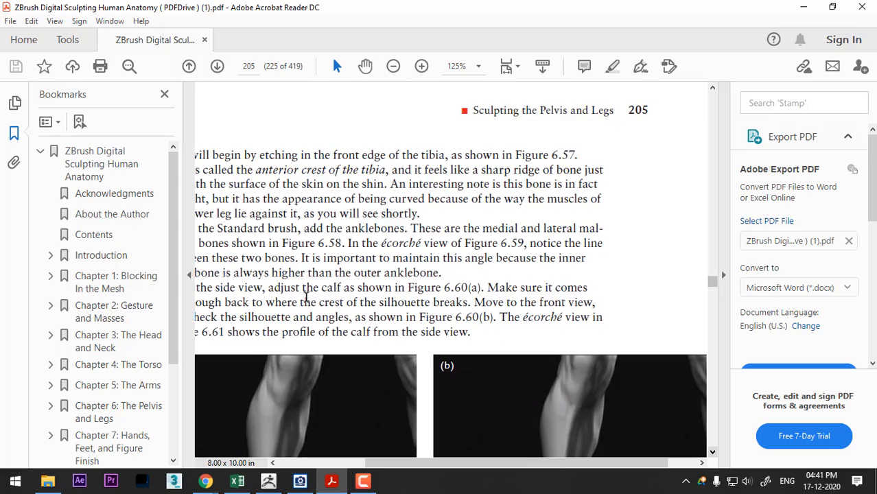
scroll(424, 304, down, 3)
scroll(424, 304, down, 1)
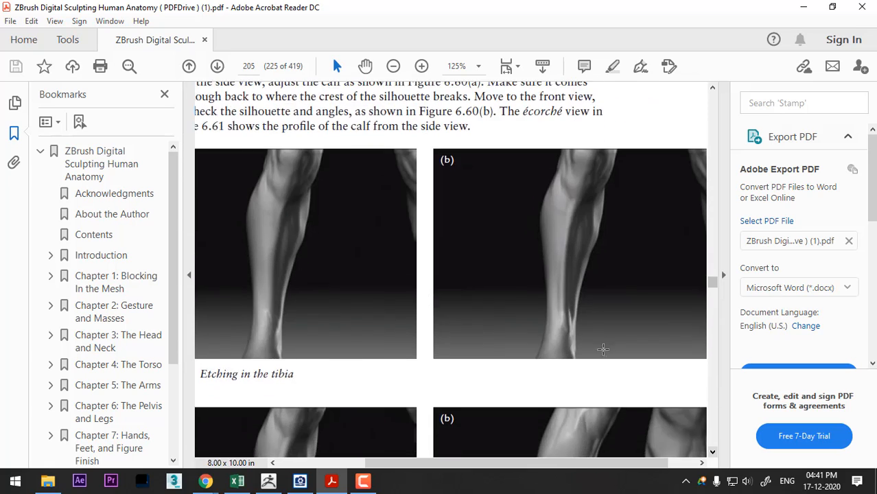
click(712, 453)
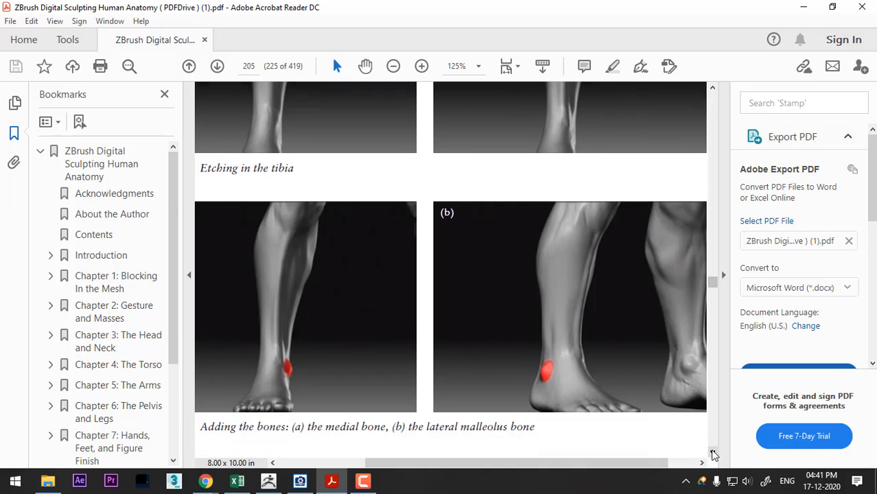
click(712, 453)
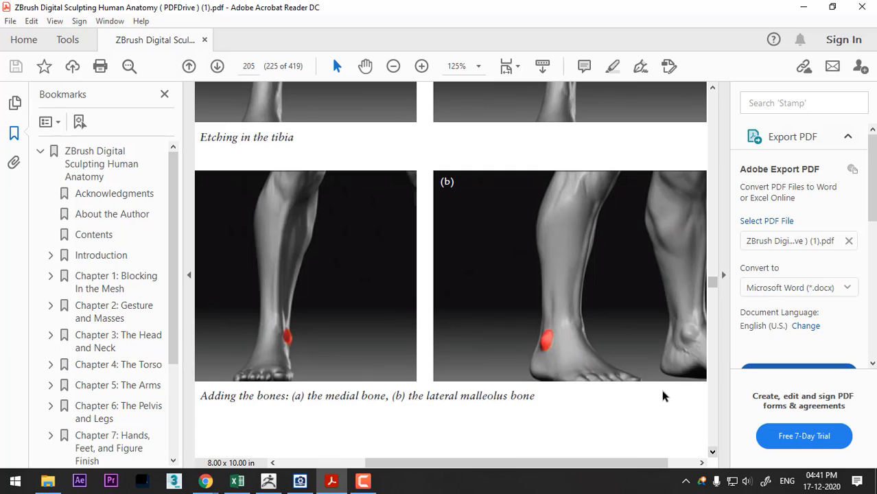
scroll(654, 388, down, 3)
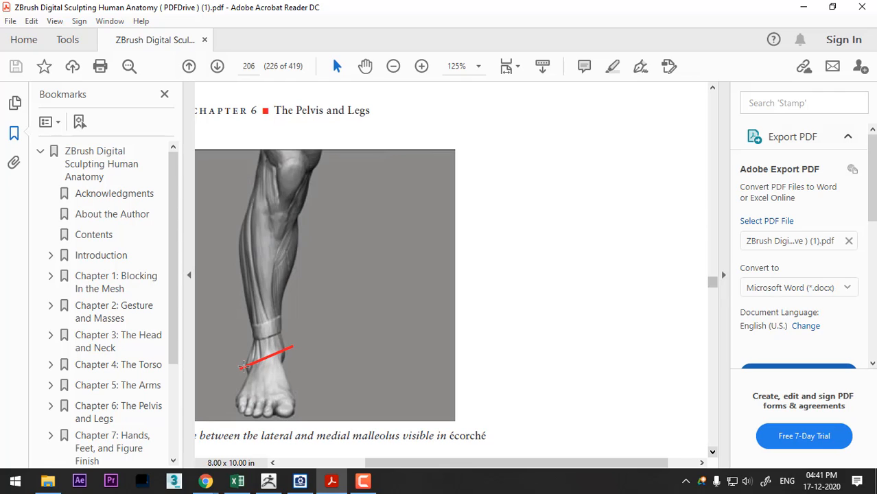
- Return to ZBrush and narrow the leg above the inner ankle with the Move brush, draw size 38, comparing with the book's malleolus line
key(alt+Tab)
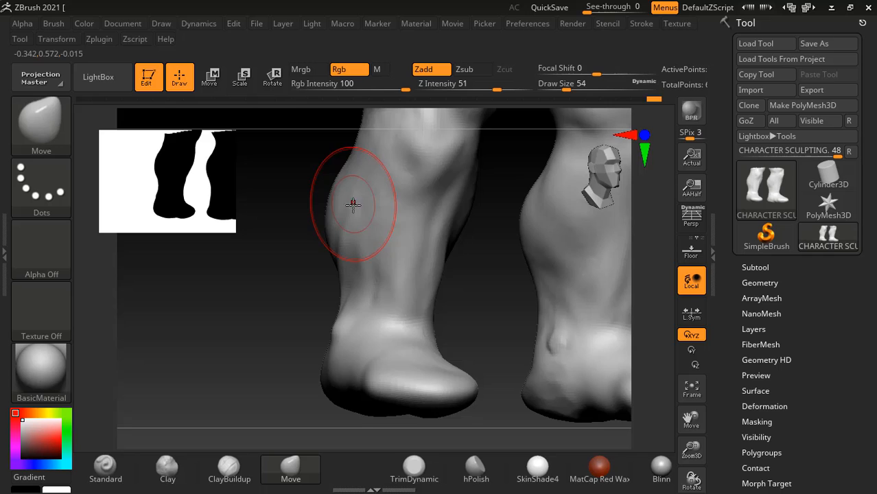
drag(508, 345, 480, 323)
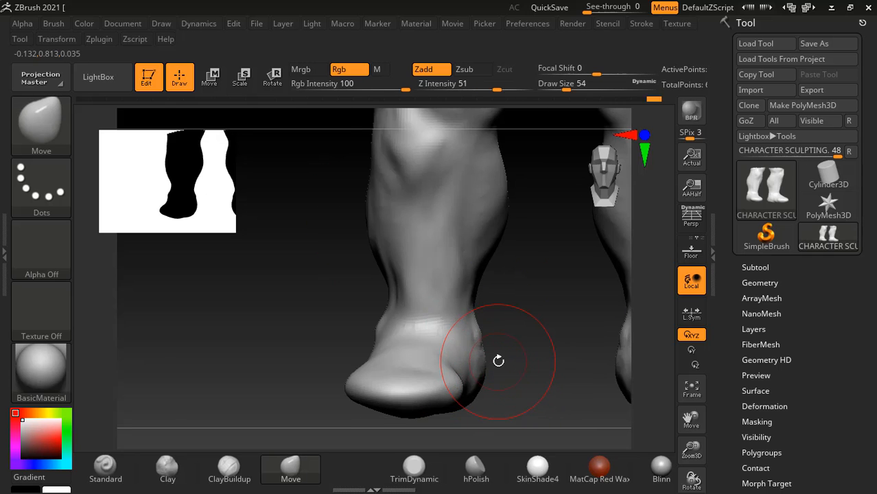
drag(498, 360, 472, 288)
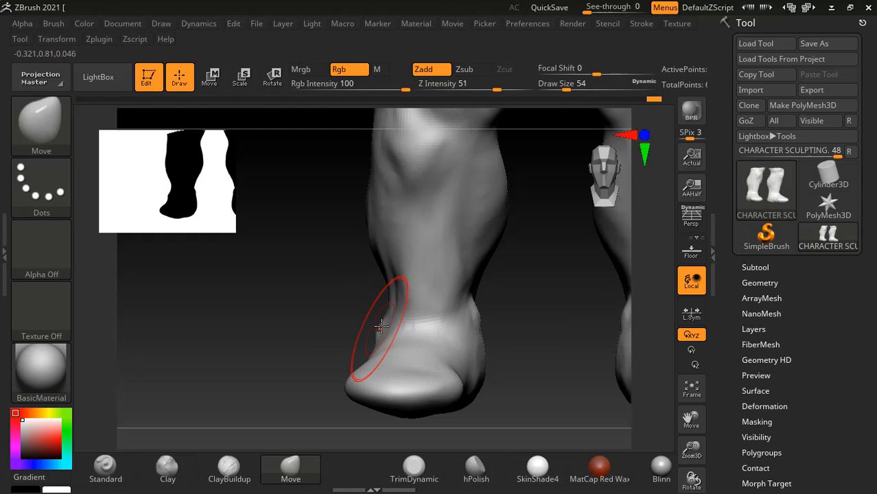
key(alt+Tab)
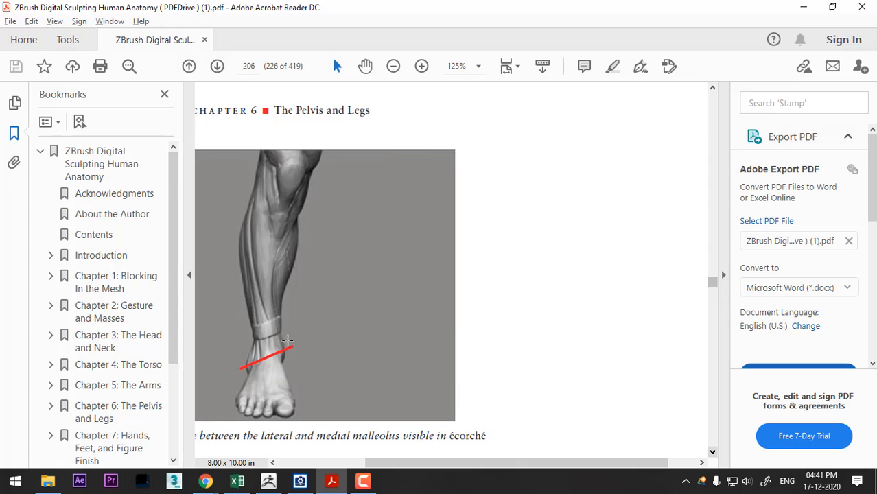
key(alt+Tab)
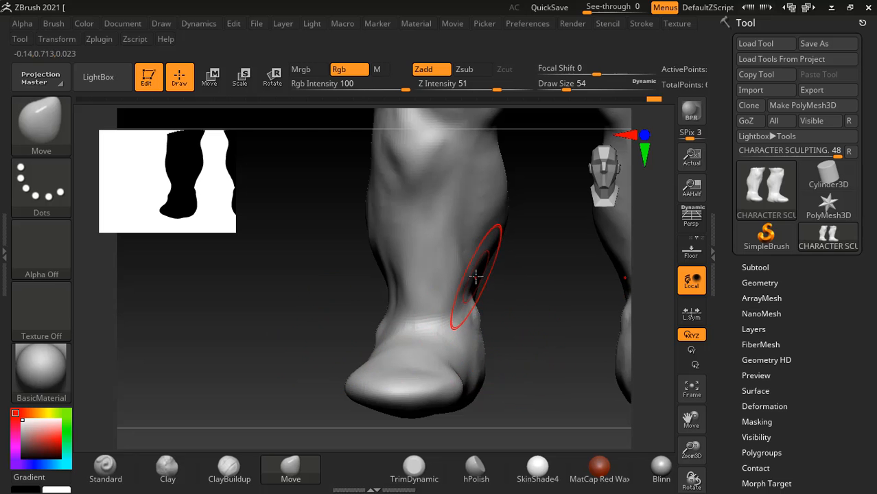
shift+drag(491, 229, 465, 278)
key(bracketleft)
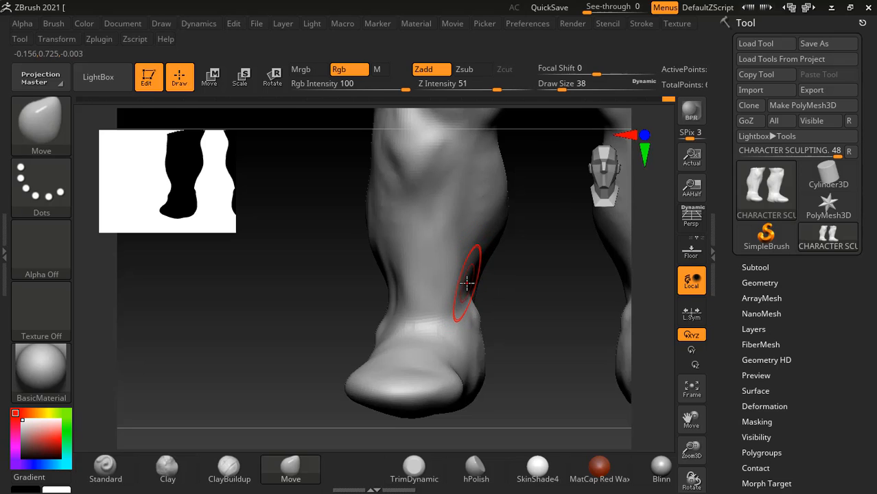
key(shift)
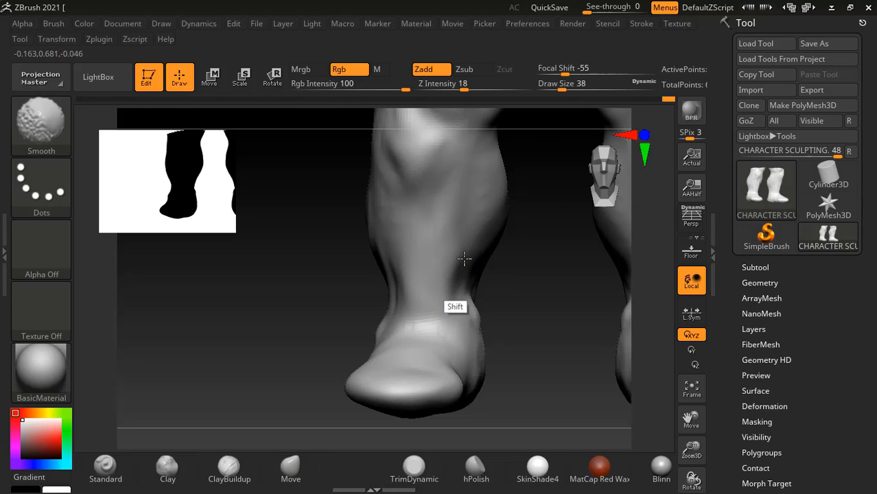
- Compare with the book's écorché leg and build up the top of the foot with ClayBuildup at intensity 4, smoothing the strokes
key(alt+Tab)
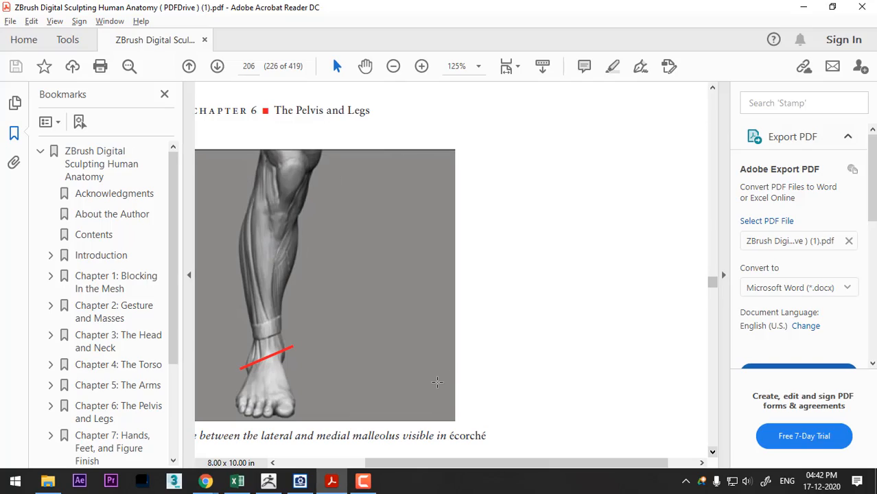
key(alt+Tab)
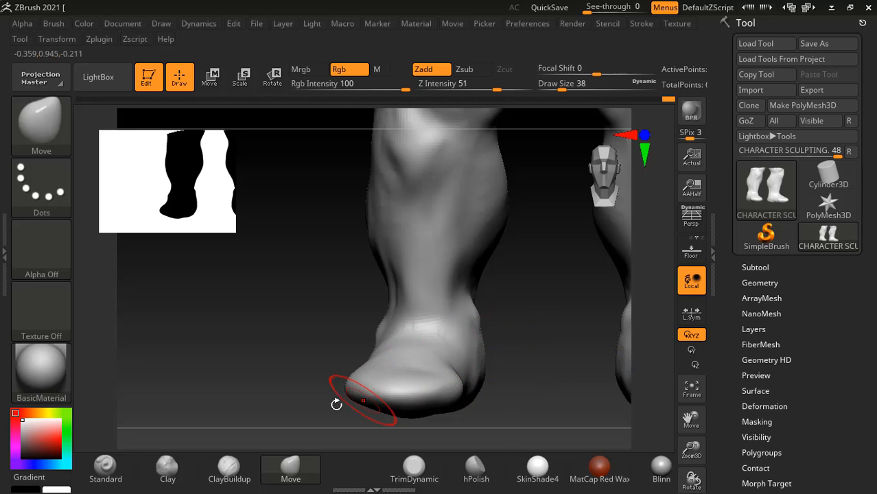
key(alt+Tab)
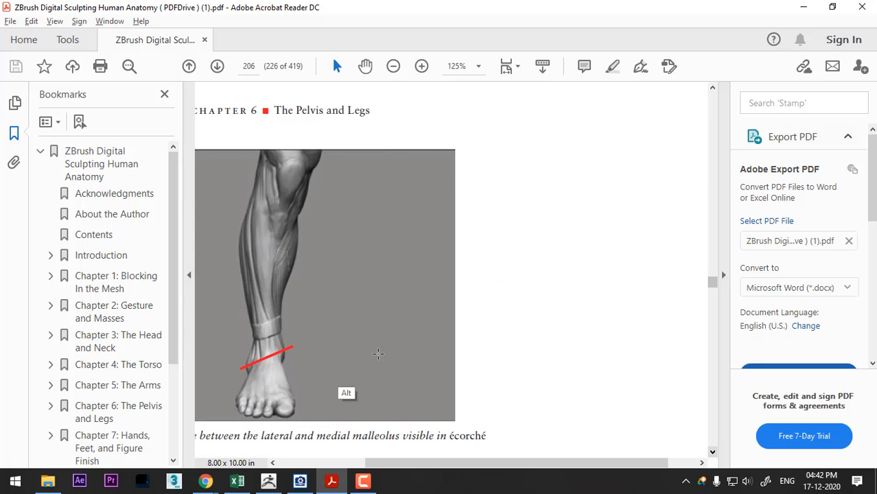
key(alt+Tab)
mouse_move(538, 331)
mouse_down()
mouse_move(429, 357)
mouse_move(443, 332)
mouse_up()
click(229, 469)
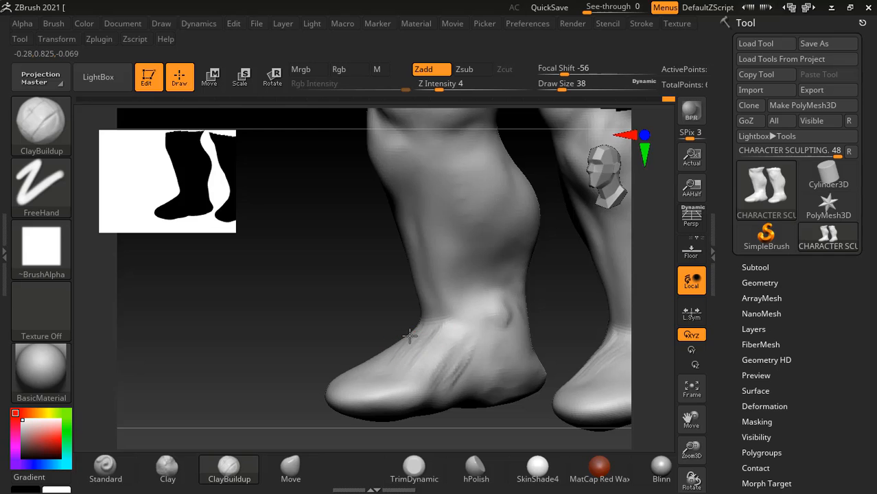
mouse_move(342, 317)
mouse_down()
mouse_move(544, 349)
mouse_move(548, 313)
mouse_move(533, 299)
mouse_move(499, 307)
mouse_up()
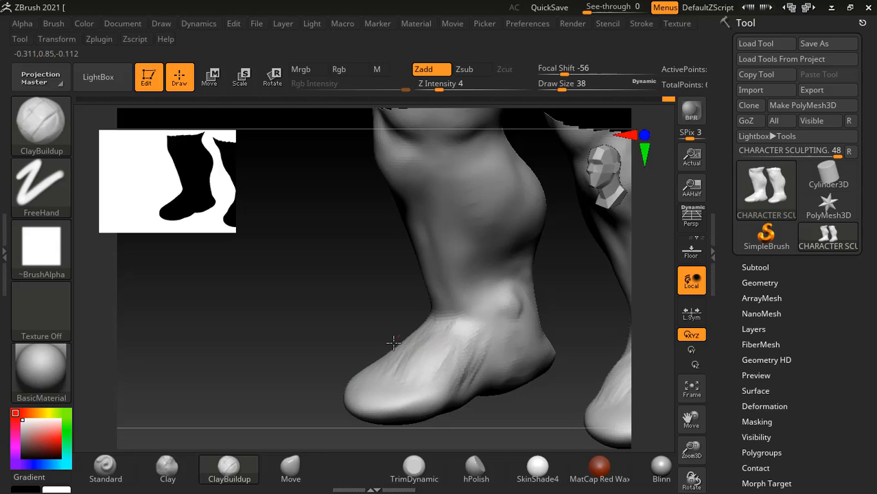
mouse_move(447, 352)
mouse_down()
mouse_move(471, 315)
mouse_move(424, 378)
mouse_move(449, 346)
mouse_up()
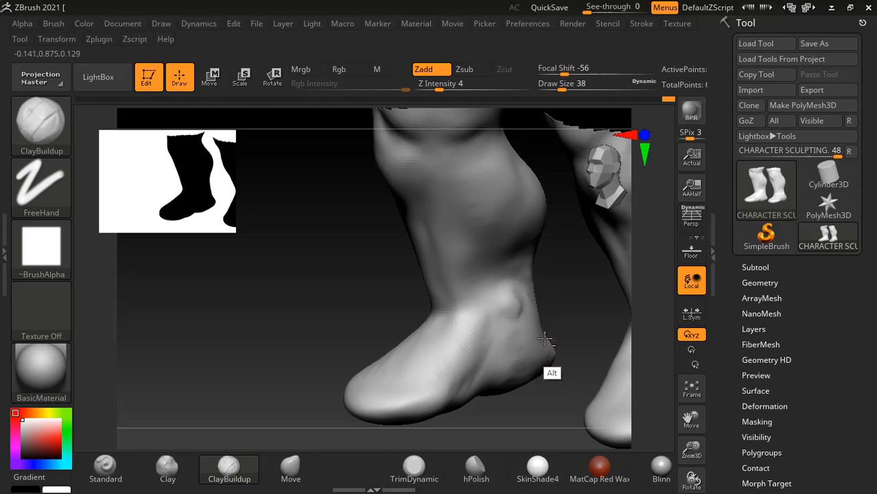
- Smooth the side of the heel and inspect the foot from the side and back
mouse_move(562, 363)
mouse_down()
mouse_move(551, 409)
mouse_move(501, 403)
mouse_up()
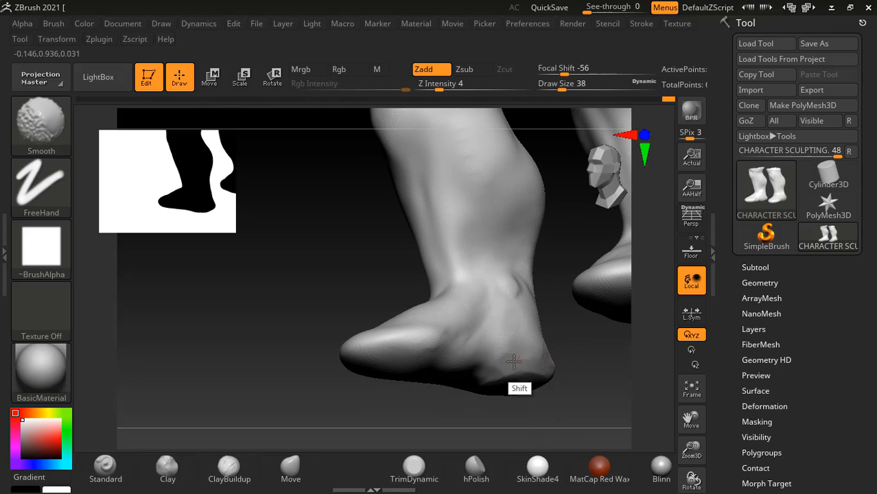
mouse_move(596, 405)
mouse_down()
mouse_move(607, 384)
mouse_move(583, 366)
mouse_up()
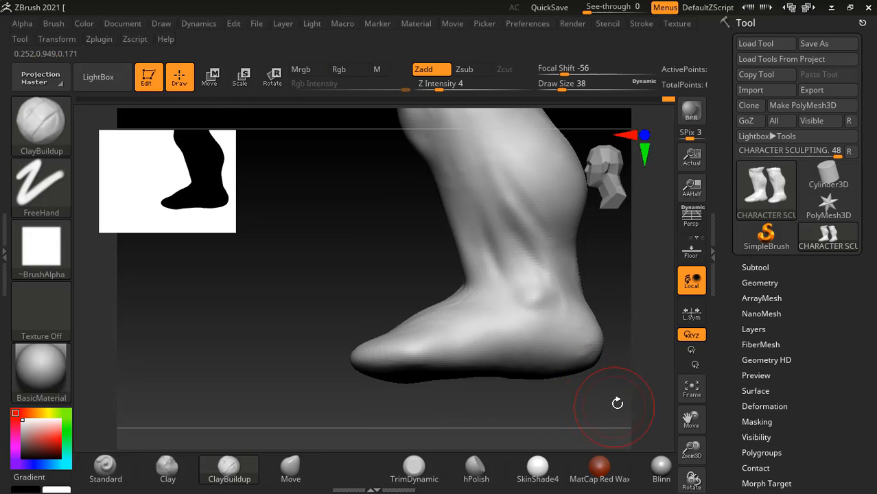
mouse_move(616, 402)
mouse_down()
mouse_move(618, 339)
mouse_move(382, 356)
mouse_up()
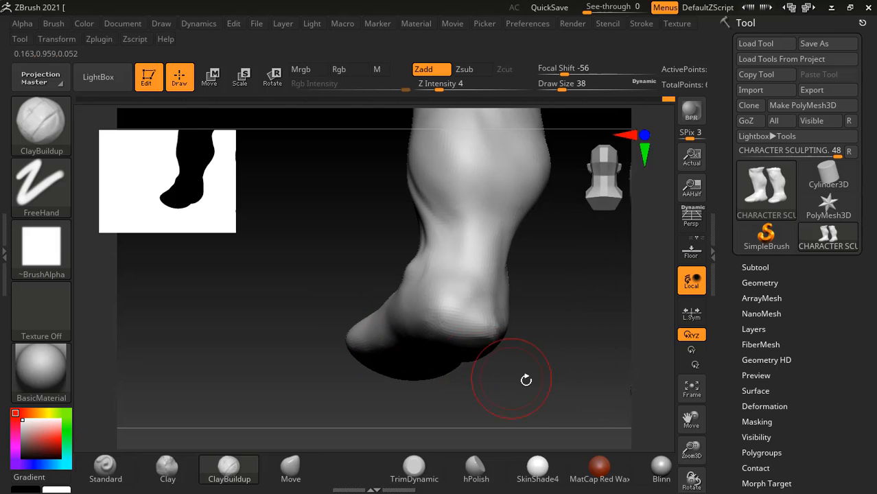
- Carve the side of the heel lightly with ClayBuildup at intensity 4, draw size 38, and smooth the surface
drag(528, 378, 450, 358)
drag(344, 384, 372, 358)
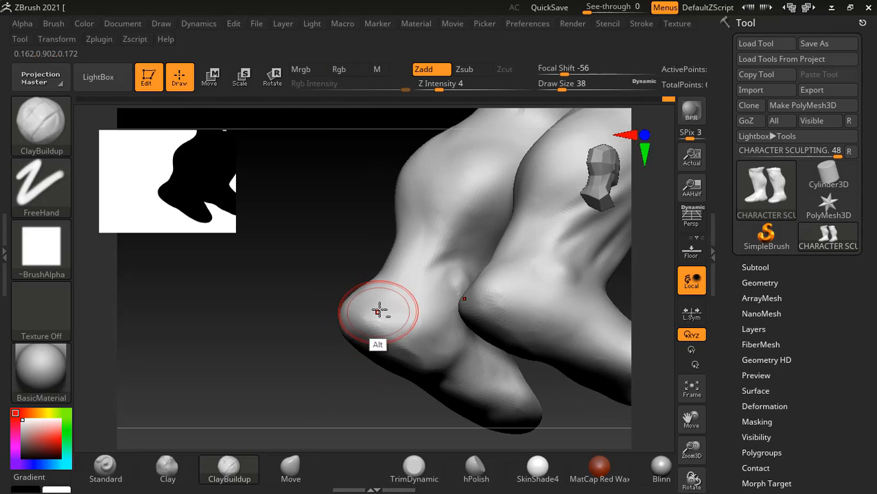
mouse_move(380, 303)
alt+mouse_down()
mouse_move(392, 331)
mouse_move(430, 340)
mouse_move(421, 312)
mouse_move(411, 322)
alt+mouse_up()
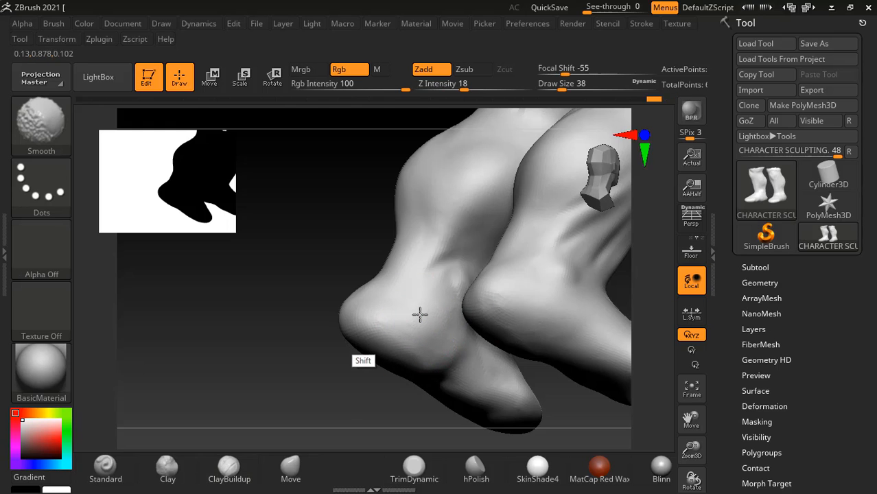
mouse_move(365, 354)
mouse_down()
mouse_move(309, 401)
mouse_move(421, 355)
mouse_up()
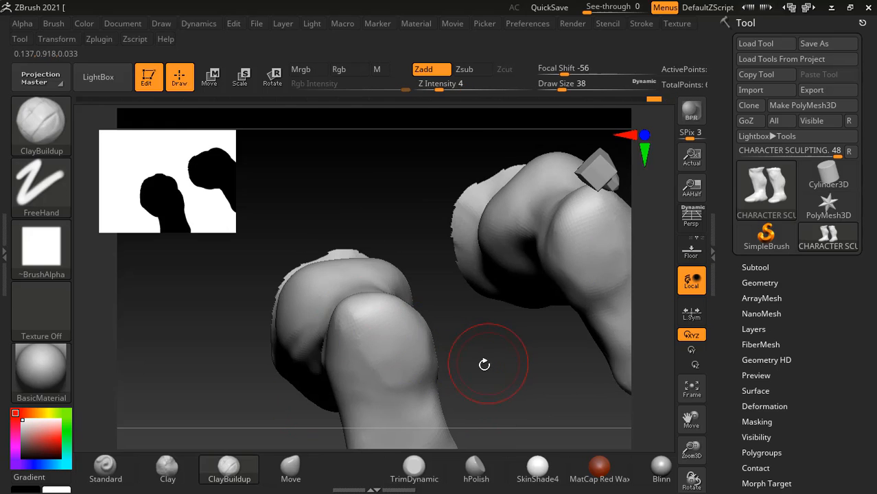
- Push in the side of the heel and refine the sole's outline with the Move brush at draw size 54
click(310, 470)
click(298, 475)
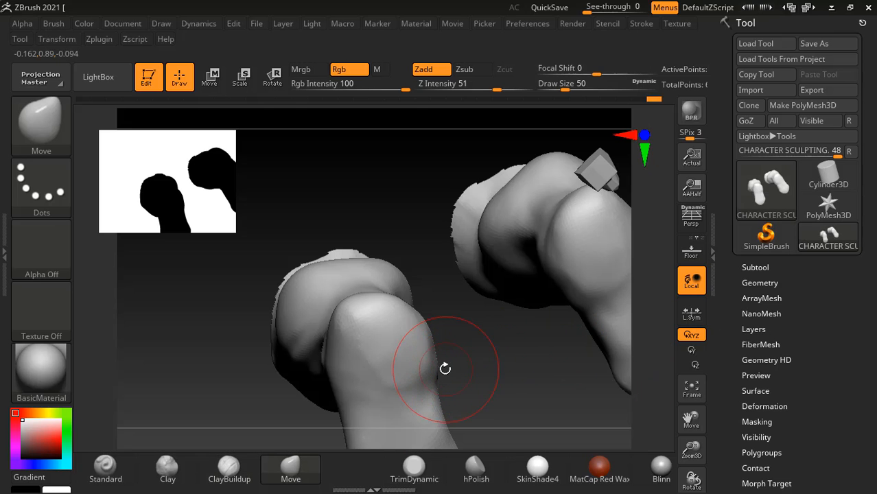
key(bracketright)
drag(440, 368, 428, 350)
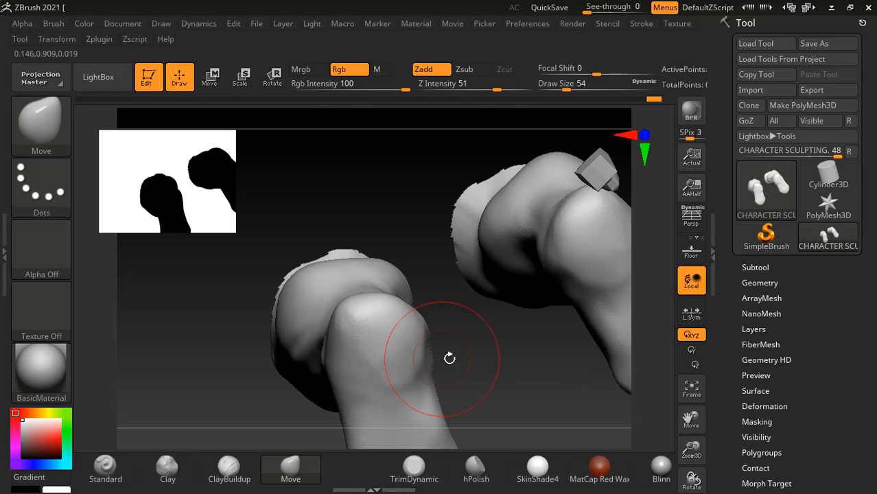
drag(501, 378, 477, 348)
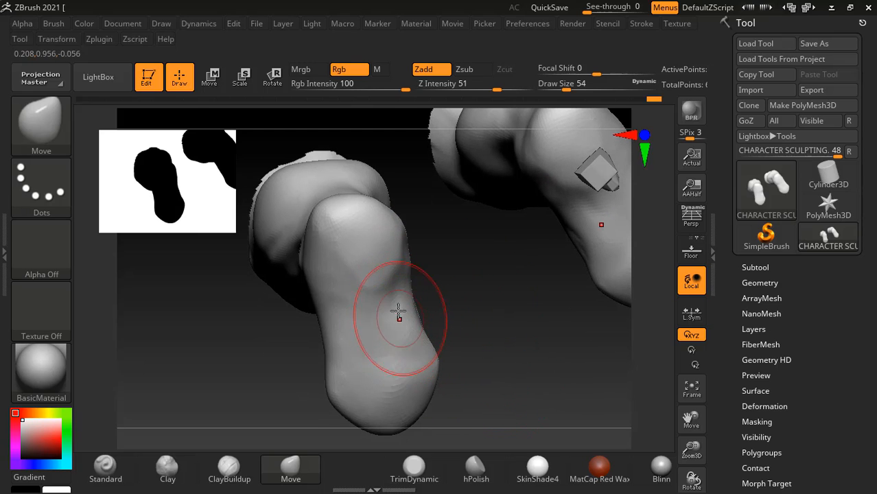
mouse_move(398, 314)
mouse_down()
mouse_move(390, 301)
mouse_move(477, 290)
mouse_move(492, 339)
mouse_move(583, 337)
mouse_move(571, 353)
mouse_move(628, 260)
mouse_move(618, 354)
mouse_move(595, 338)
mouse_up()
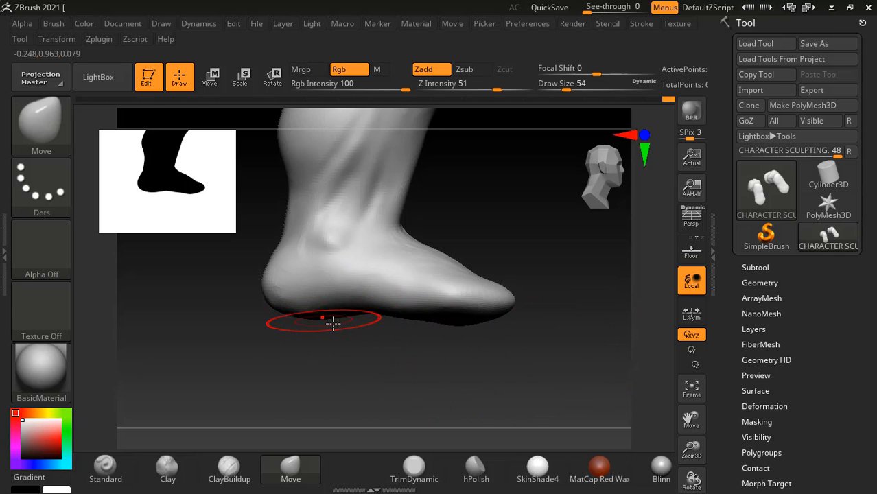
- Flatten the sole under the ball of the foot with the hPolish brush at intensity 37, draw size 54
drag(469, 381, 513, 316)
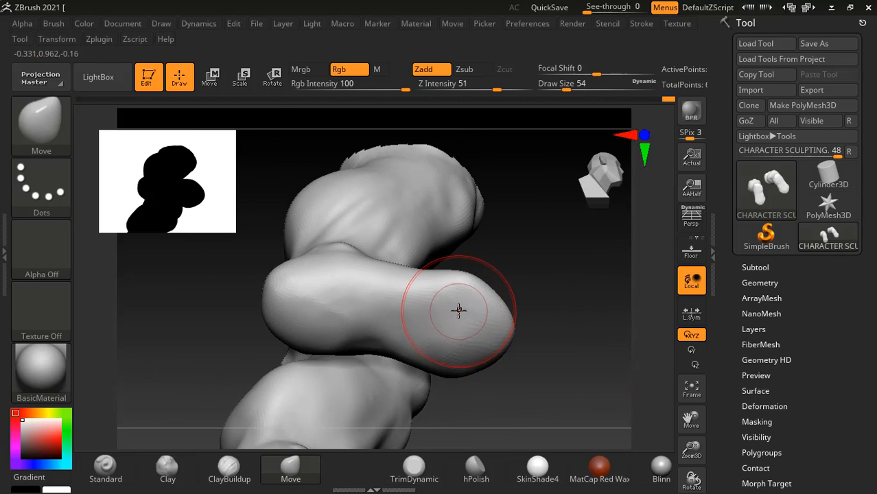
mouse_move(560, 277)
shift+mouse_down()
mouse_move(566, 358)
mouse_move(562, 333)
mouse_move(475, 319)
mouse_move(487, 331)
mouse_move(498, 319)
mouse_move(474, 319)
mouse_move(539, 333)
mouse_move(558, 287)
mouse_move(571, 313)
mouse_move(424, 439)
shift+mouse_up()
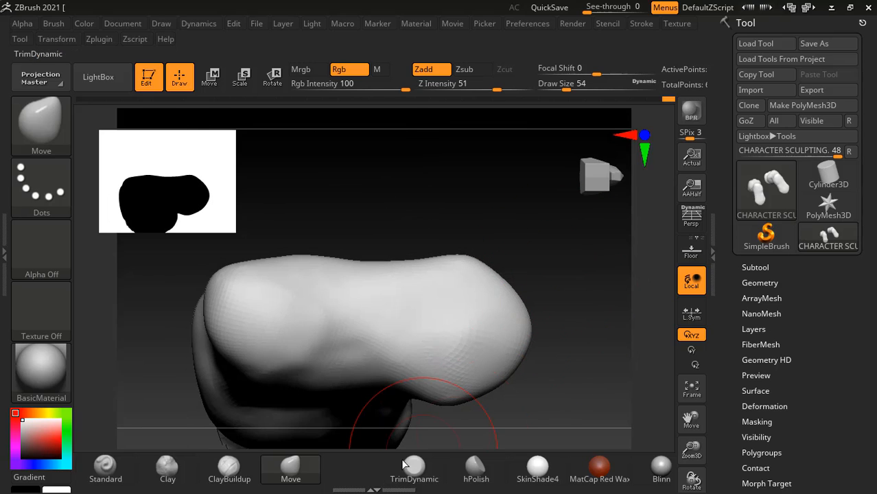
click(472, 472)
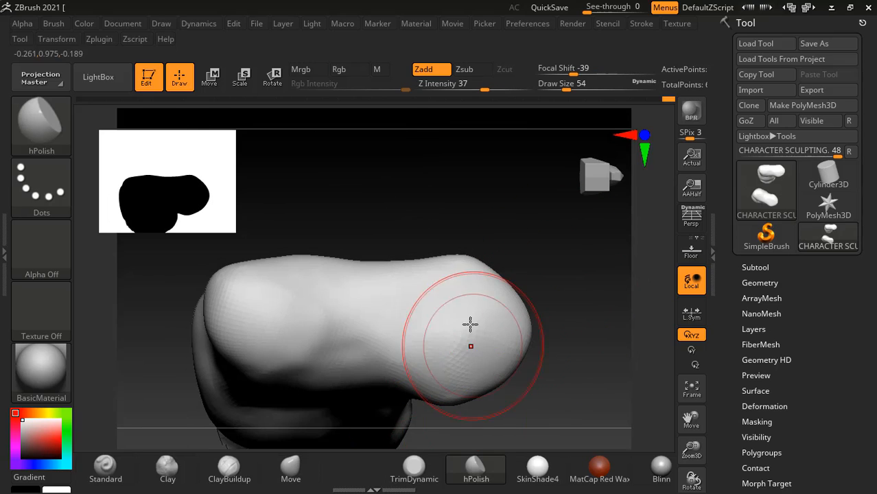
drag(470, 324, 456, 306)
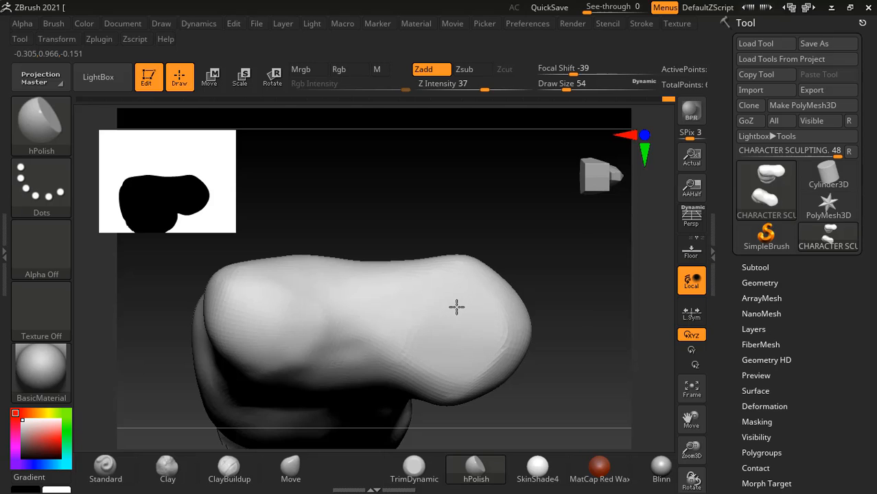
drag(574, 237, 529, 341)
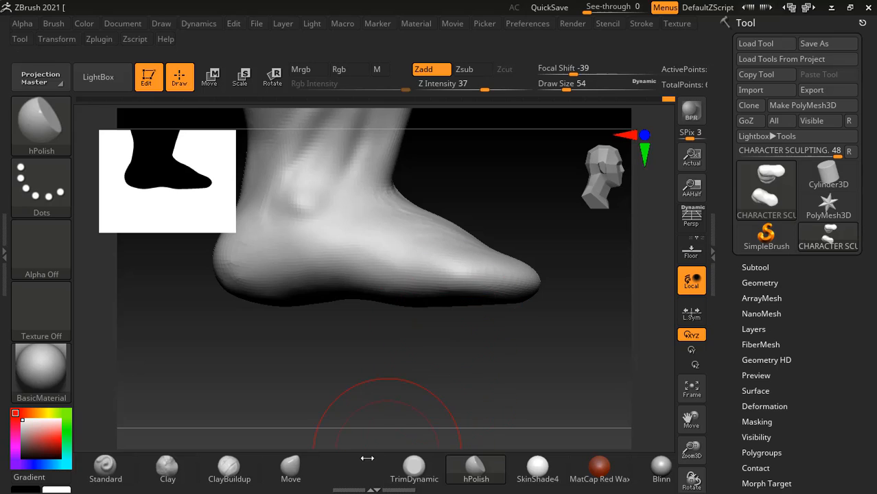
- Reselect the Move brush, unhide the whole figure, and switch to the anatomy PDF in Acrobat Reader to study the calf silhouette figures on page 206
click(290, 467)
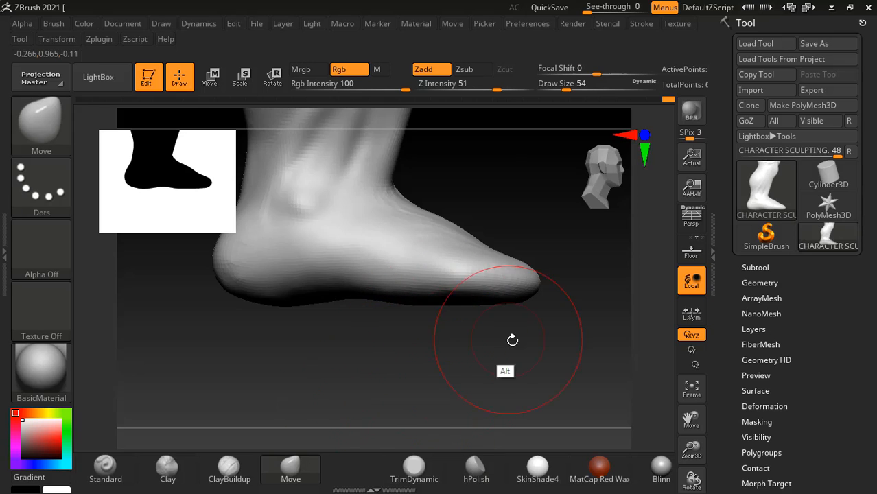
mouse_move(509, 337)
mouse_down()
mouse_move(511, 308)
mouse_move(525, 320)
mouse_move(473, 318)
mouse_up()
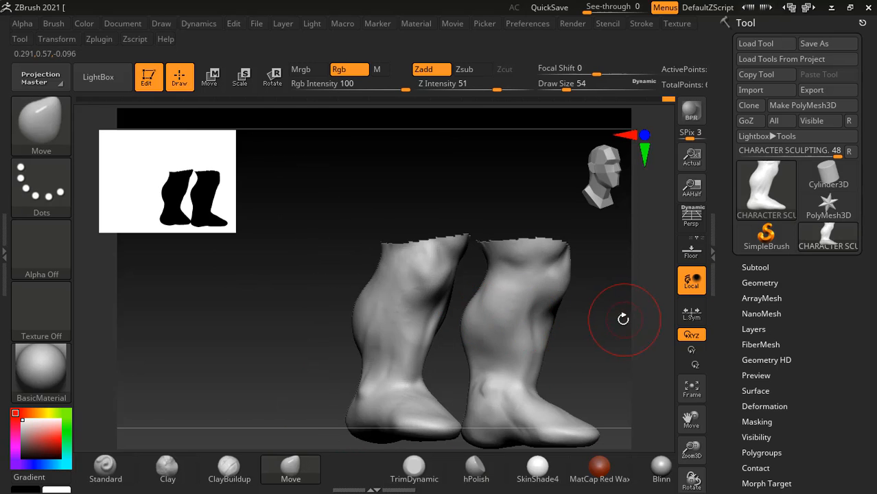
drag(622, 319, 284, 336)
ctrl+shift+click(271, 327)
alt+drag(284, 336, 288, 339)
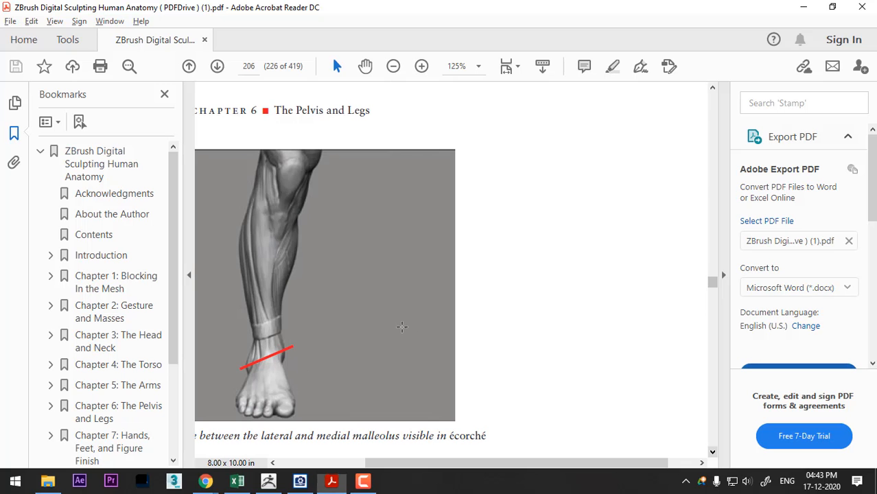
scroll(440, 295, down, 5)
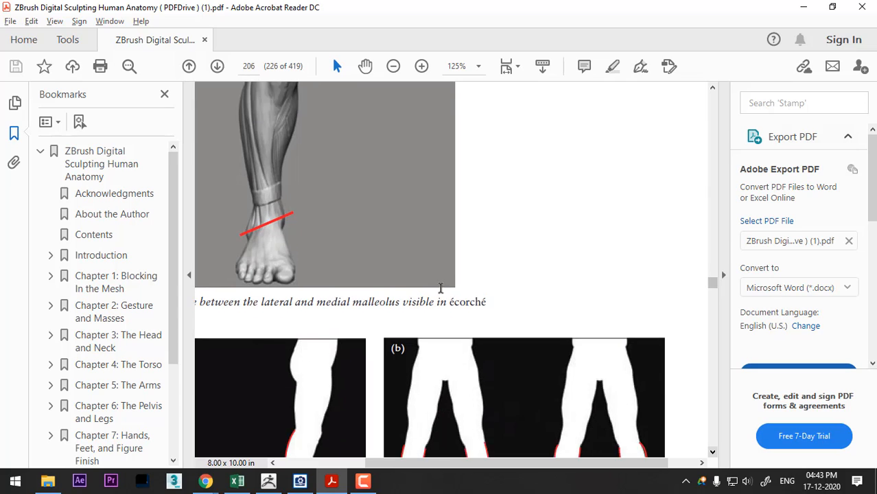
scroll(440, 285, down, 2)
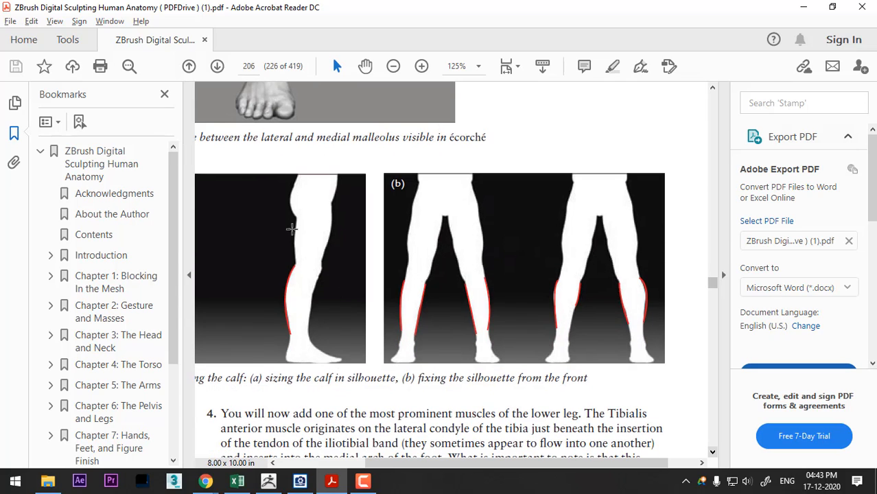
- Return to ZBrush and hide the upper body and arms so that only the hips and legs are shown
key(alt+Tab)
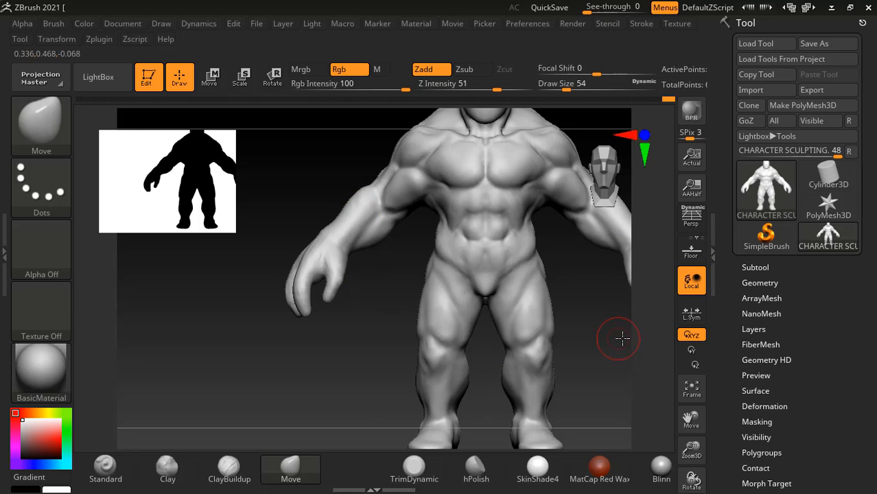
mouse_move(622, 338)
mouse_down()
mouse_move(601, 369)
mouse_move(351, 356)
mouse_move(289, 362)
mouse_move(302, 366)
mouse_move(240, 298)
mouse_move(253, 304)
mouse_move(200, 314)
mouse_up()
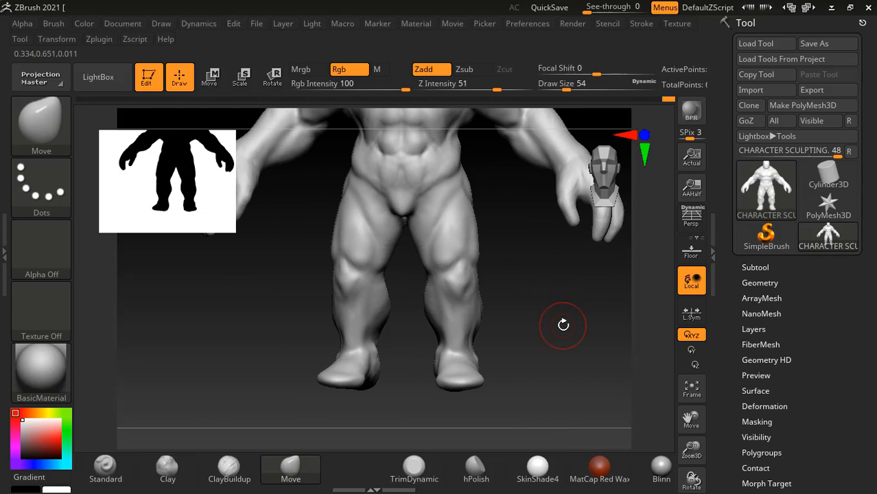
shift+drag(562, 324, 570, 354)
mouse_move(549, 400)
ctrl+shift+mouse_down()
mouse_move(301, 399)
mouse_move(290, 184)
mouse_move(465, 137)
mouse_move(493, 252)
ctrl+shift+mouse_up()
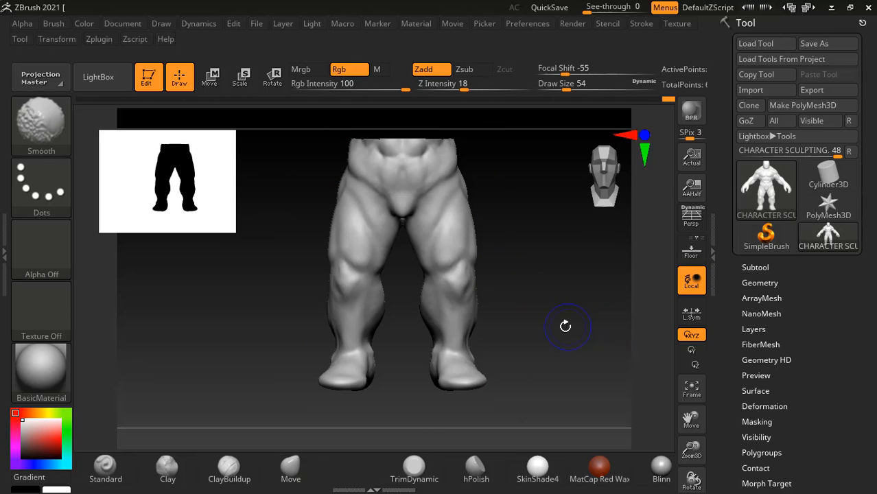
- Compare with the book's side-view leg silhouette and reshape the back of the thigh above the knee with the Move brush, draw size 82
mouse_move(564, 319)
shift+mouse_down()
mouse_move(630, 319)
mouse_move(594, 316)
mouse_move(577, 327)
mouse_move(597, 352)
shift+mouse_up()
key(alt+Tab)
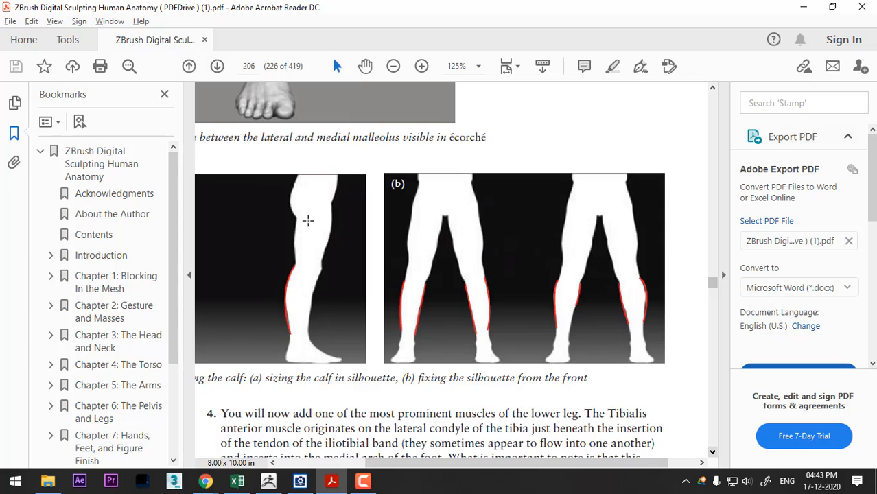
key(alt+Tab)
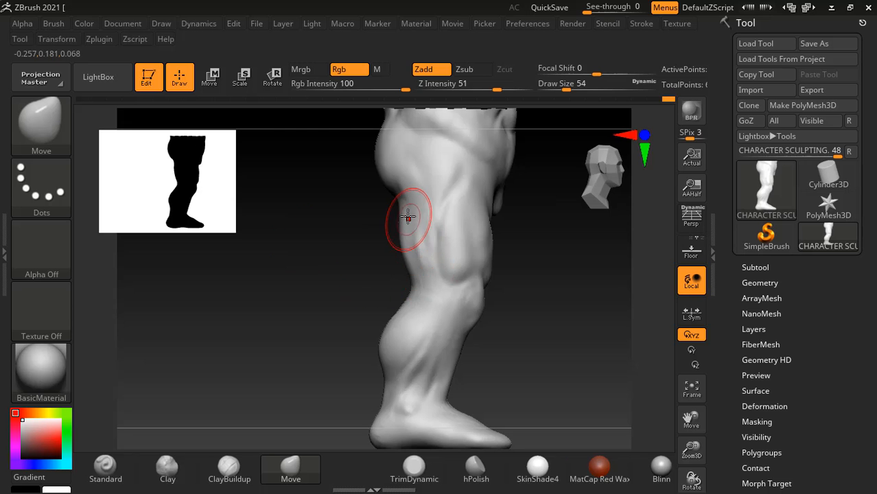
key(bracketright)
key(bracketright)
key(bracketright)
key(bracketright)
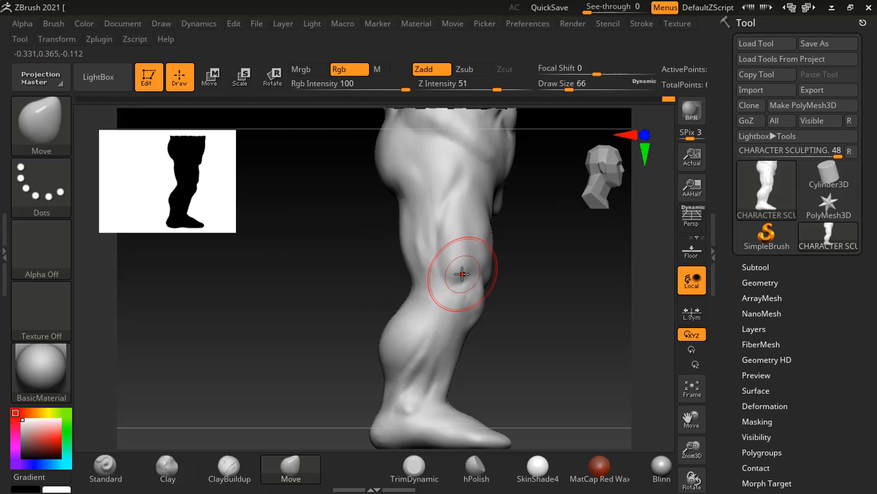
key(bracketright)
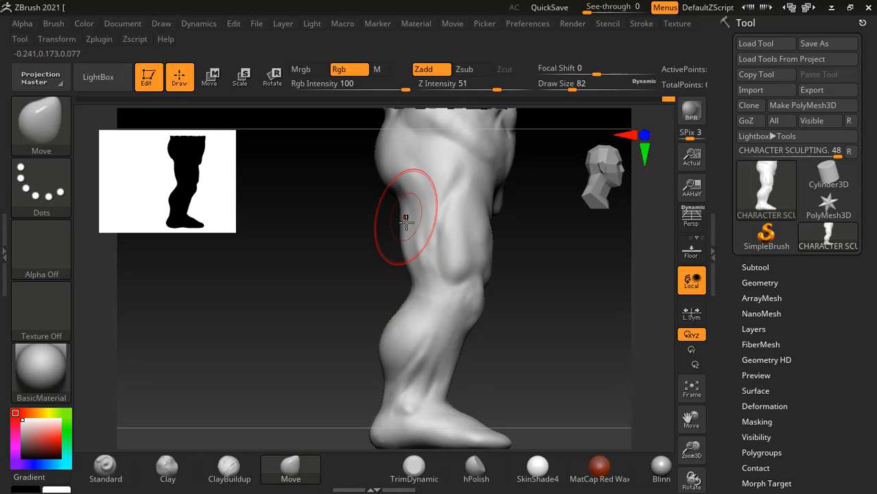
drag(405, 242, 411, 282)
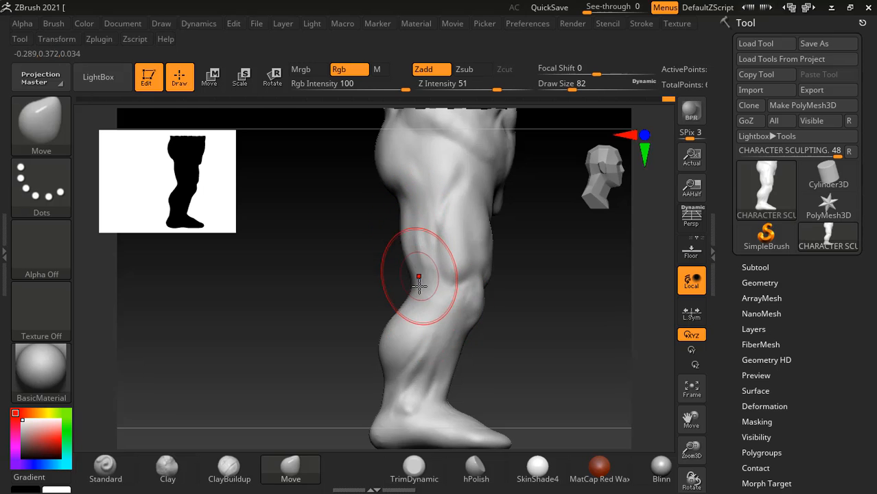
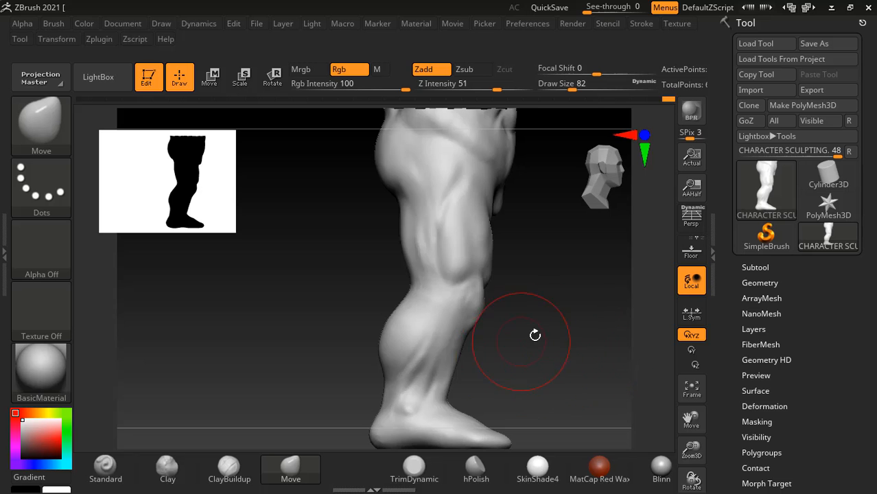
- Compare with the book's front-view leg silhouettes and refine the calf contours with the Move brush, draw size 66
mouse_move(548, 336)
mouse_down()
mouse_move(560, 333)
mouse_move(489, 354)
mouse_move(469, 342)
mouse_move(463, 349)
mouse_up()
key(ctrl+z)
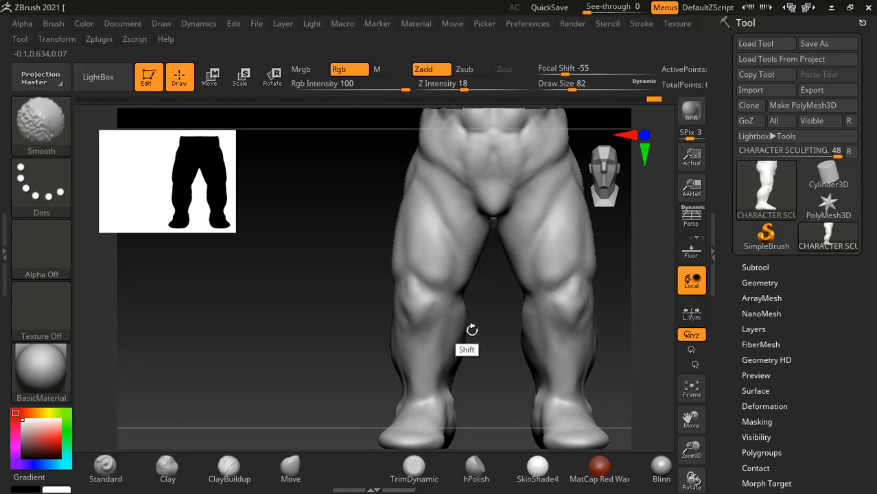
mouse_move(606, 337)
mouse_down()
mouse_move(653, 336)
mouse_move(599, 329)
mouse_up()
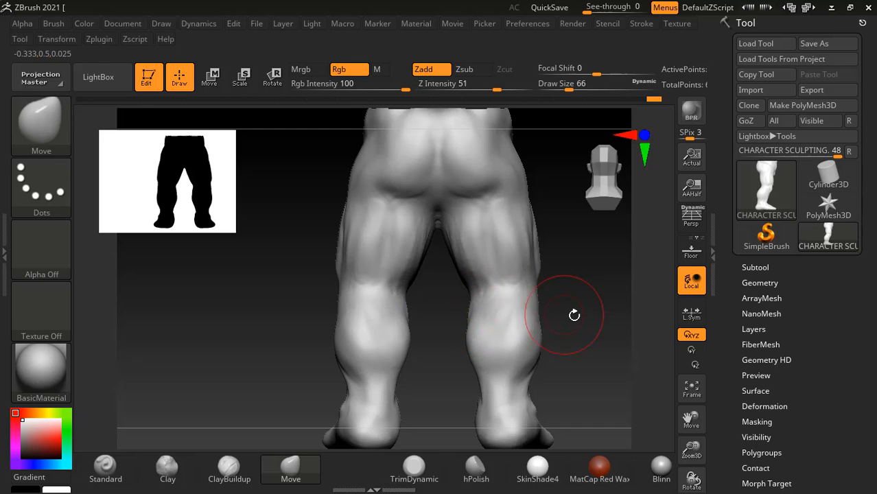
mouse_move(574, 315)
mouse_down()
mouse_move(478, 319)
mouse_move(471, 306)
mouse_move(399, 306)
mouse_up()
drag(396, 307, 392, 307)
drag(414, 307, 571, 325)
shift+drag(615, 343, 601, 335)
mouse_move(462, 317)
alt+mouse_down()
mouse_move(453, 294)
mouse_move(458, 324)
alt+mouse_up()
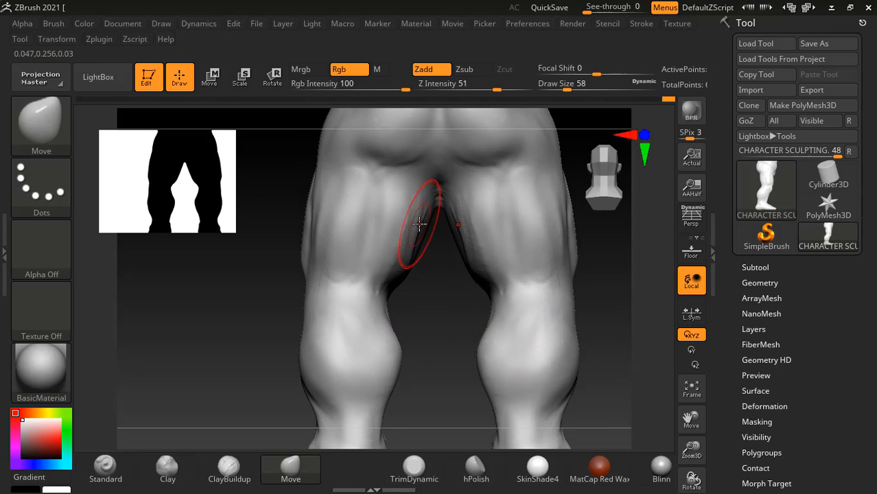
- Reshape the inner thighs below the crotch with the Move brush at draw size 58 and smooth the surface
drag(441, 206, 437, 244)
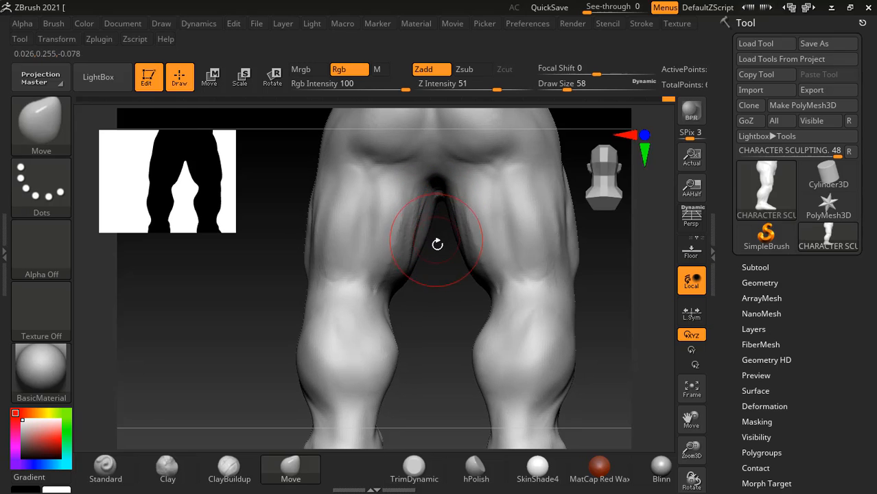
key(shift)
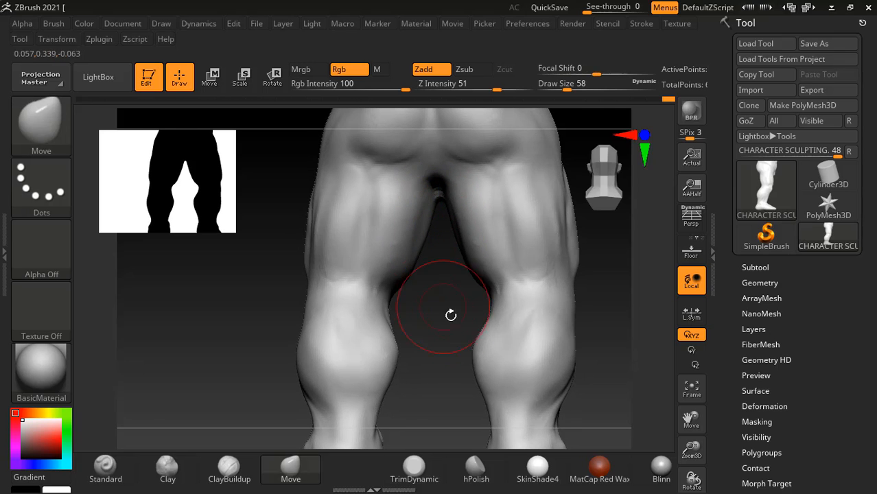
shift+drag(450, 313, 445, 296)
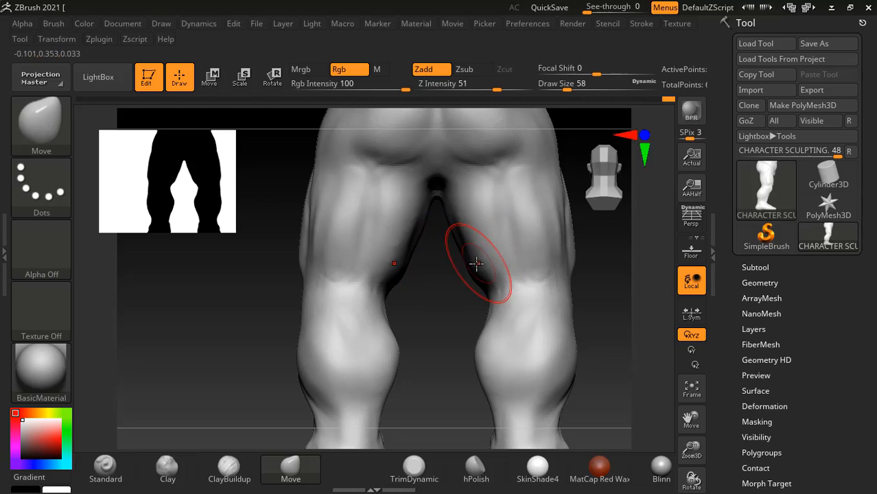
key(shift)
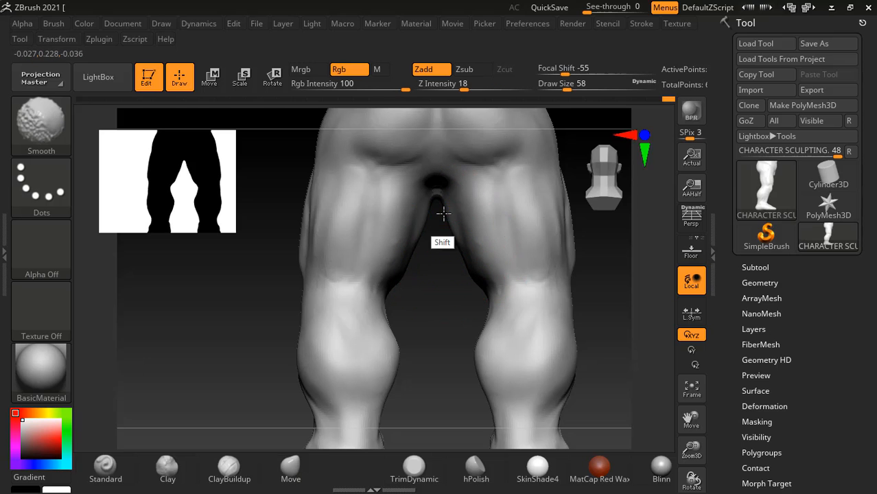
drag(442, 233, 617, 257)
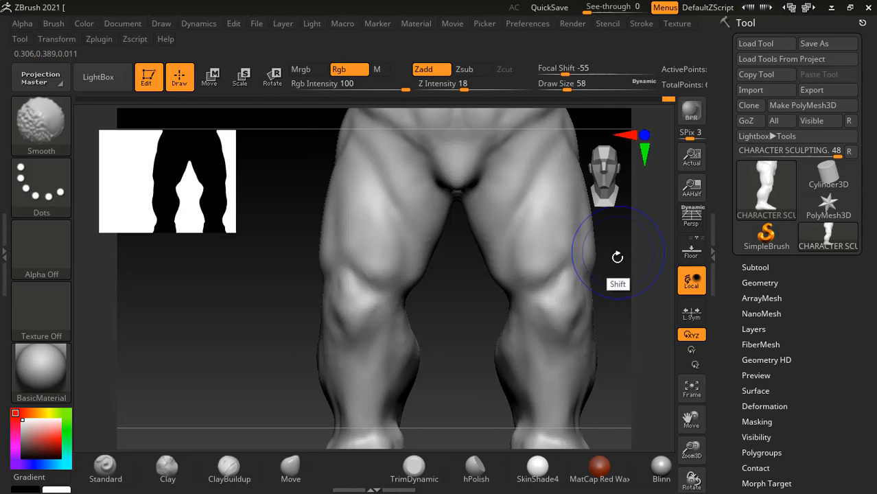
alt+drag(462, 312, 459, 252)
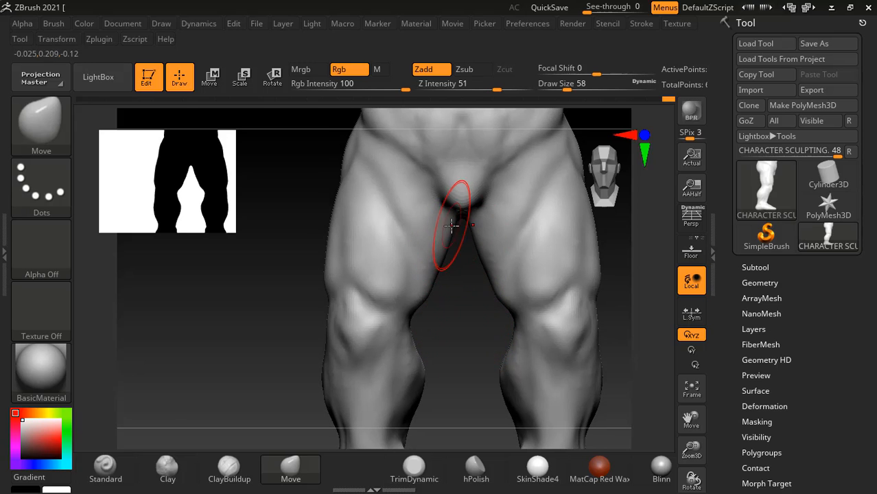
- Adjust the bulge of the inner calf below the knee with the Move brush, draw size 58, and smooth it
drag(428, 302, 511, 302)
alt+drag(629, 339, 612, 268)
drag(603, 270, 624, 274)
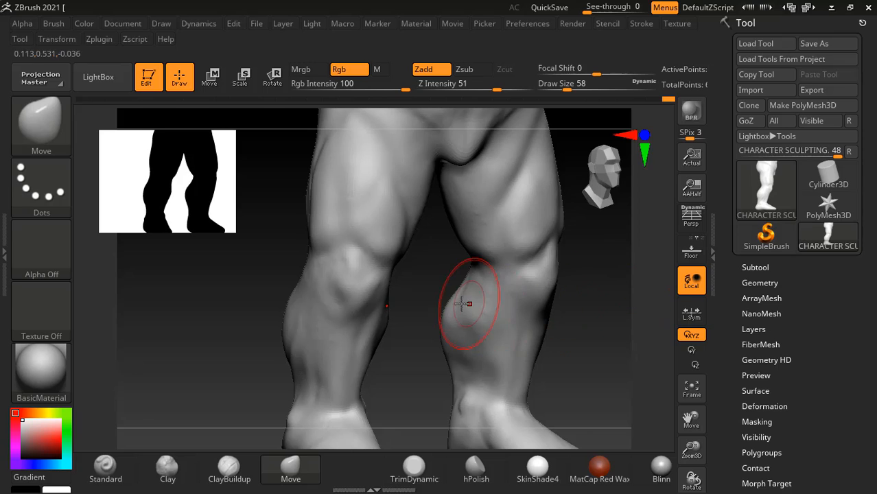
mouse_move(464, 303)
mouse_down()
mouse_move(467, 291)
mouse_move(434, 289)
mouse_move(440, 320)
mouse_move(428, 291)
mouse_up()
key(shift)
- Check the legs from the front and bring up the Hulk reference image in ACDSee Quick View showing the lower legs
drag(578, 268, 613, 286)
key(alt+Tab)
click(481, 220)
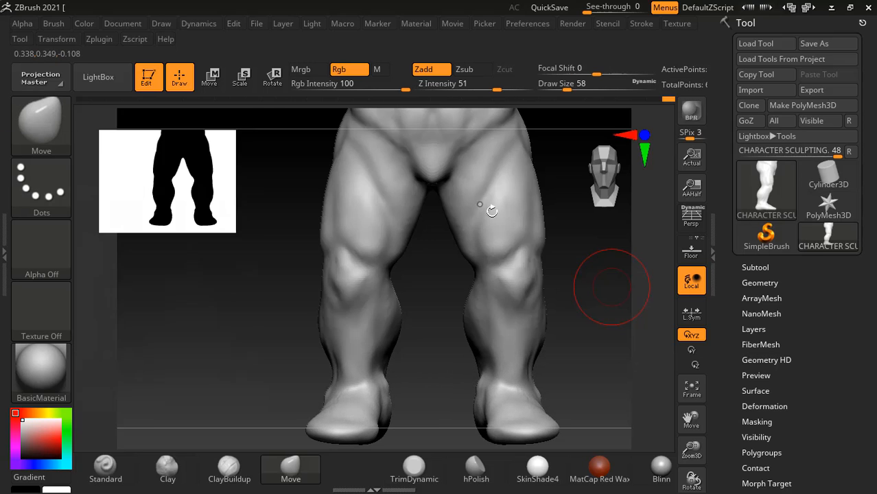
drag(422, 356, 426, 353)
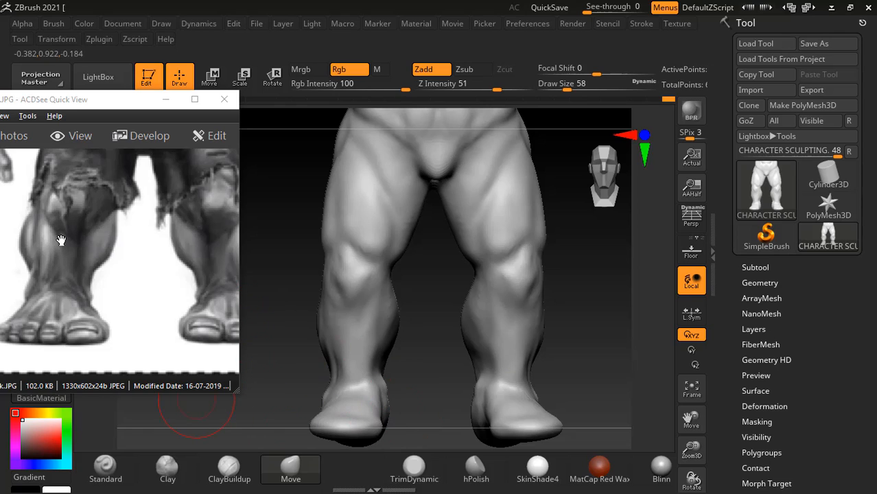
- Build up the muscle along the front of the shin with the ClayBuildup brush at intensity 4, draw size 38
click(243, 478)
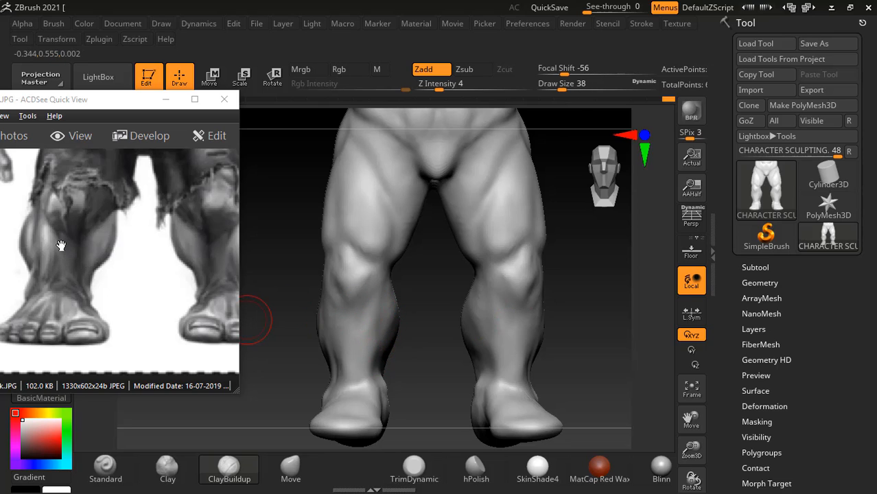
drag(349, 312, 362, 365)
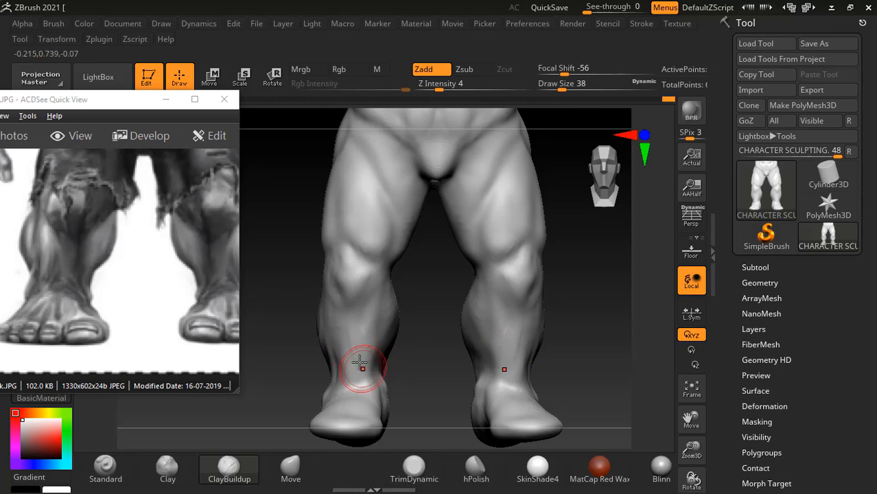
drag(344, 330, 351, 371)
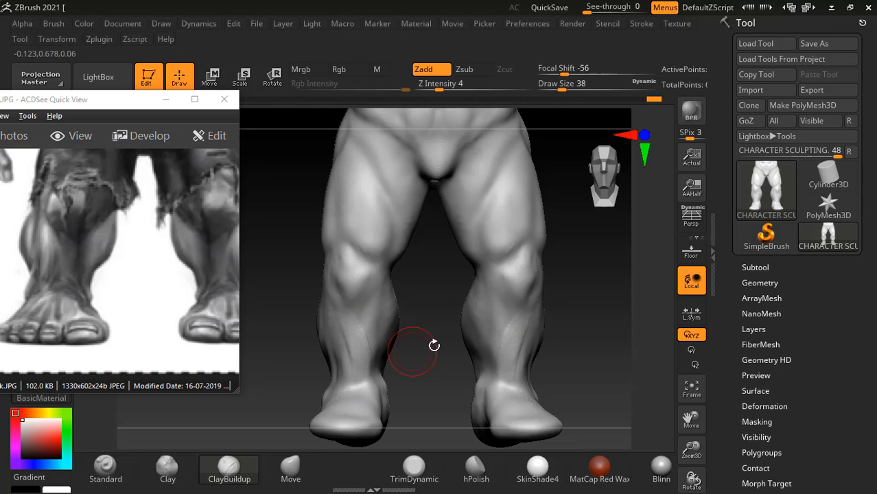
mouse_move(431, 344)
right_down()
mouse_move(422, 356)
mouse_move(396, 337)
mouse_move(352, 364)
right_up()
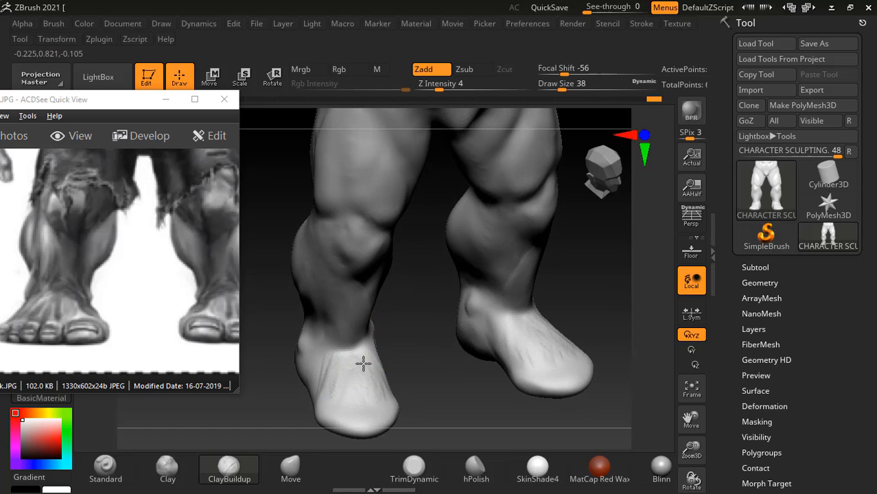
- Add tendon forms across the top of the foot with ClayBuildup, draw size 38, and smooth them
drag(363, 364, 384, 404)
key(shift)
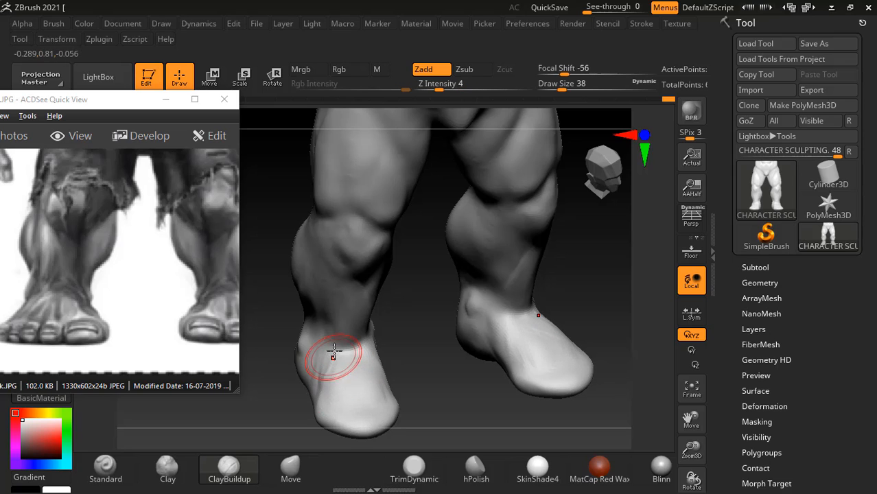
key(shift)
shift+drag(425, 367, 368, 303)
mouse_move(445, 323)
alt+mouse_down()
mouse_move(434, 303)
mouse_move(450, 338)
alt+mouse_up()
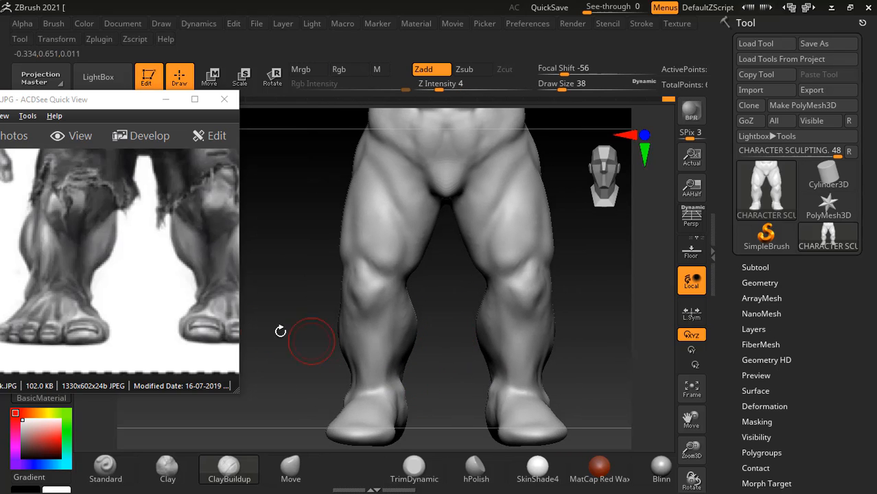
- Bring the rear view of the Hulk's lower leg into the reference window and compare it with the model's calves
drag(138, 270, 21, 291)
drag(197, 291, 61, 282)
drag(162, 281, 87, 288)
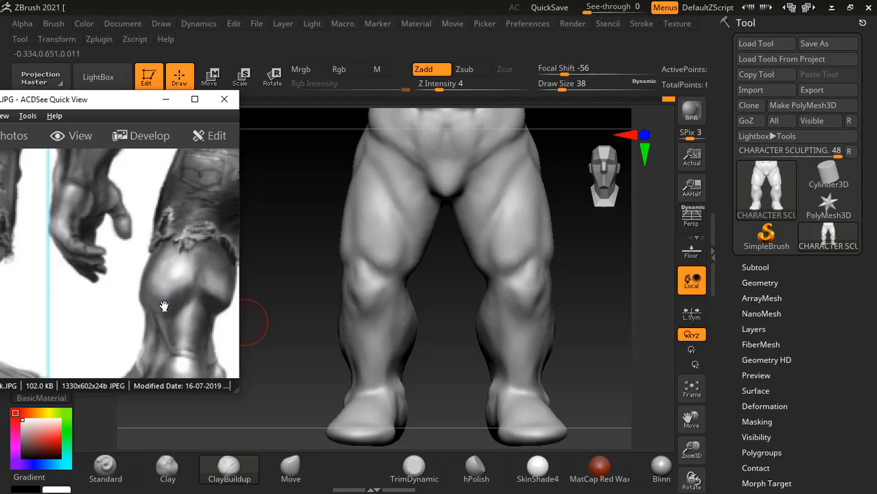
drag(164, 306, 149, 287)
drag(310, 317, 500, 284)
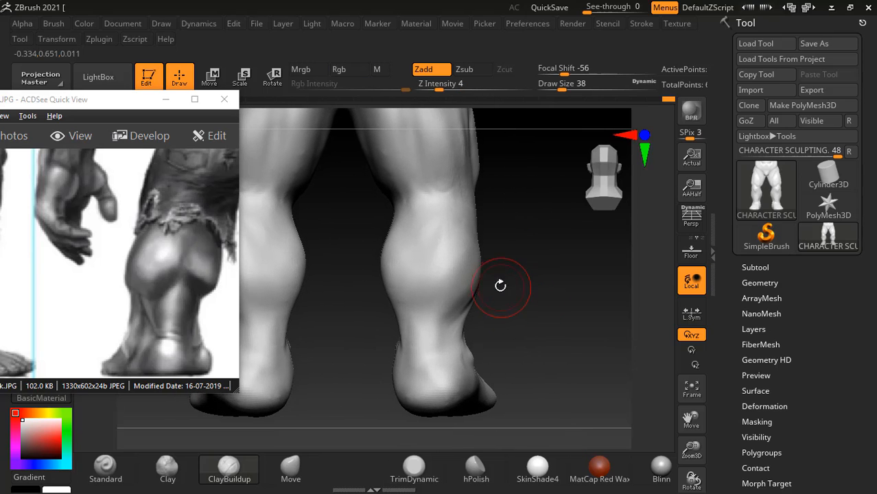
- Carve the split between the calf heads and their lower edges with the Standard brush at intensity 25, draw size 18
click(115, 474)
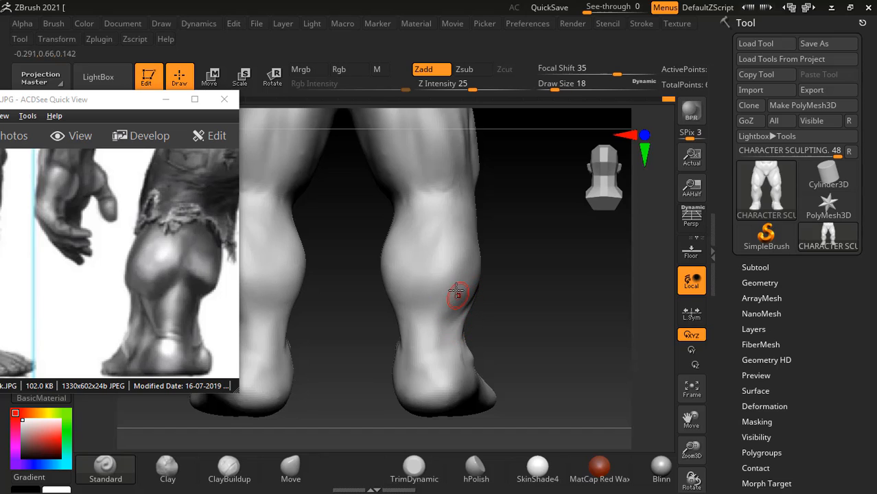
alt+drag(432, 225, 418, 284)
mouse_move(419, 254)
alt+mouse_down()
mouse_move(419, 281)
mouse_move(419, 273)
mouse_move(399, 308)
alt+mouse_up()
alt+drag(418, 280, 391, 313)
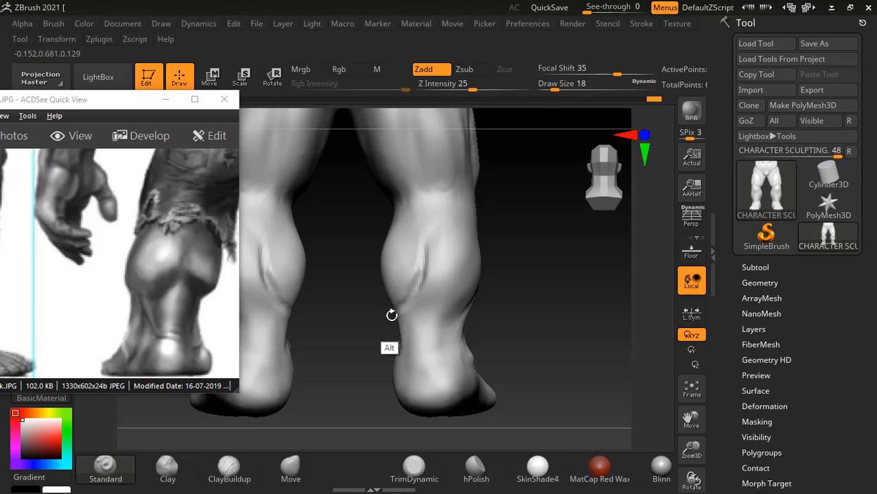
mouse_move(422, 280)
alt+mouse_down()
mouse_move(449, 304)
mouse_move(442, 301)
mouse_move(459, 303)
mouse_move(500, 276)
alt+mouse_up()
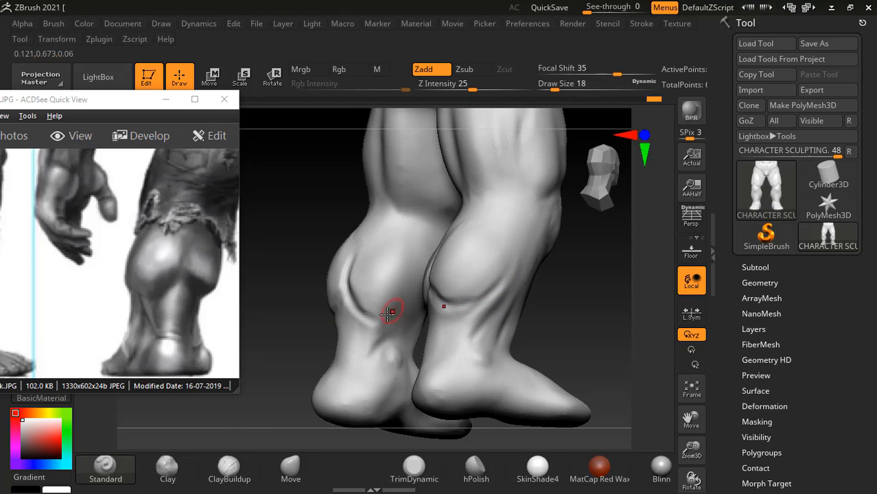
drag(290, 304, 372, 300)
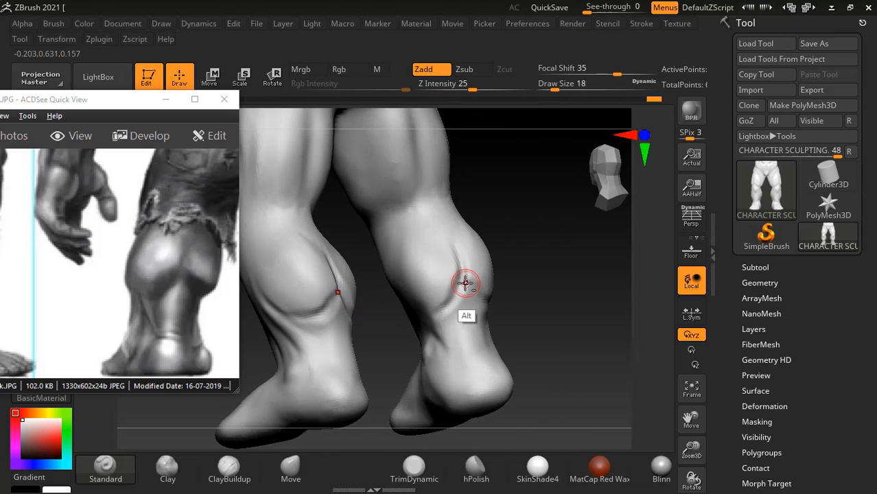
mouse_move(541, 285)
mouse_down()
mouse_move(446, 305)
mouse_move(526, 249)
mouse_move(412, 312)
mouse_up()
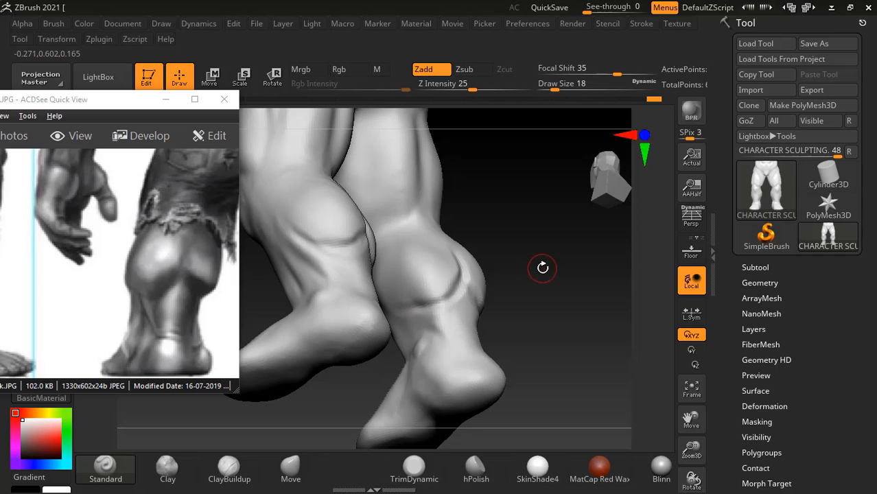
drag(542, 267, 536, 292)
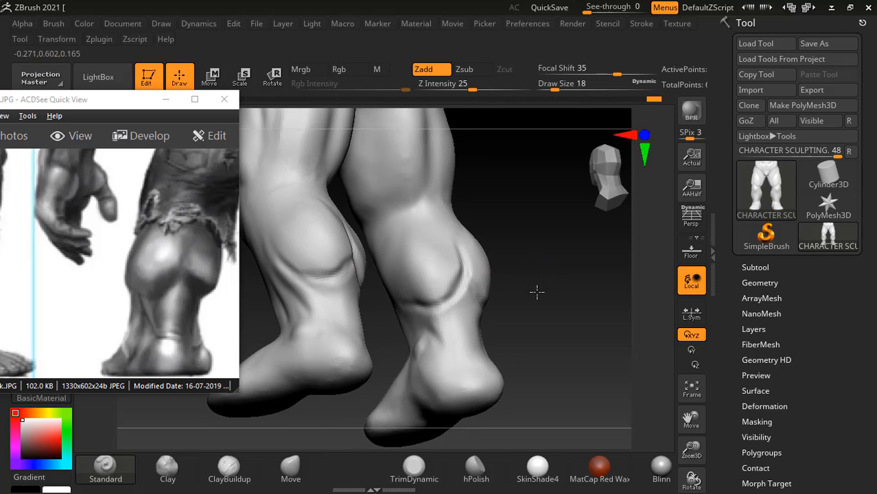
- Fill out and blend the calf muscle's lower edge with the ClayBuildup brush at intensity 4, draw size 34
click(229, 469)
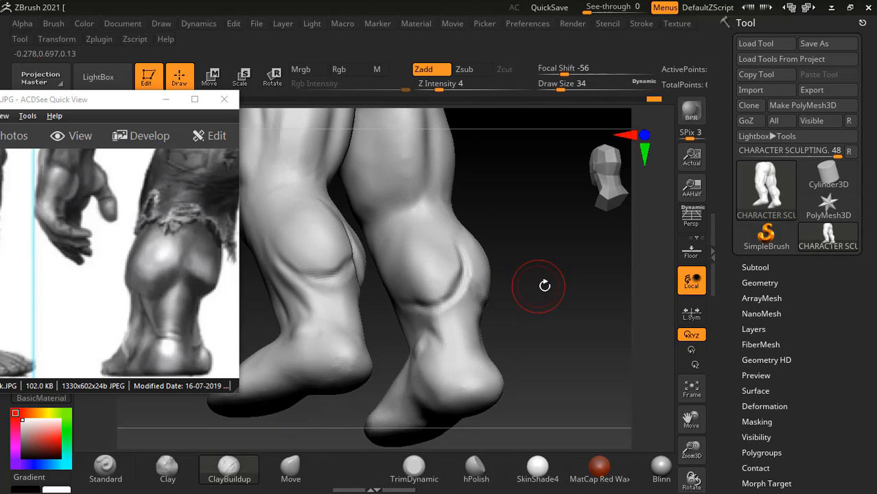
drag(544, 286, 513, 293)
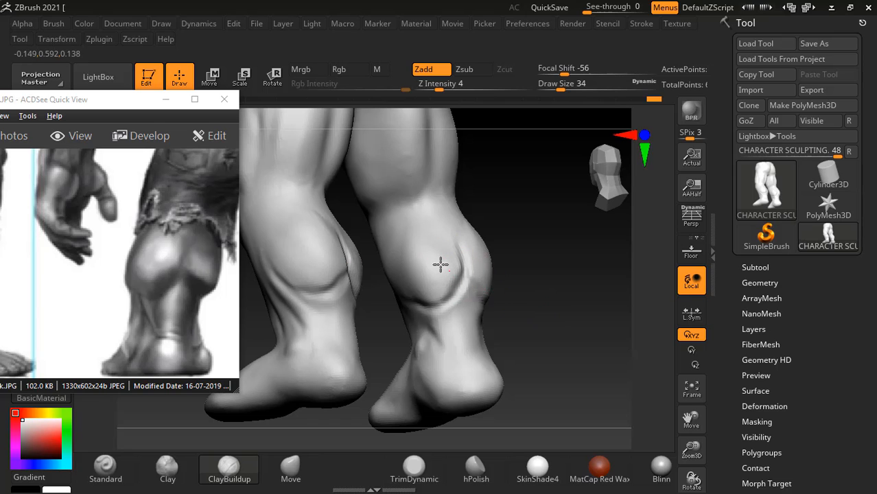
mouse_move(438, 277)
mouse_down()
mouse_move(466, 285)
mouse_move(420, 320)
mouse_up()
mouse_move(573, 293)
mouse_down()
mouse_move(526, 288)
mouse_move(487, 251)
mouse_move(446, 252)
mouse_move(450, 262)
mouse_move(497, 253)
mouse_up()
mouse_move(553, 299)
mouse_down()
mouse_move(560, 303)
mouse_move(561, 294)
mouse_move(550, 275)
mouse_move(522, 313)
mouse_move(578, 294)
mouse_up()
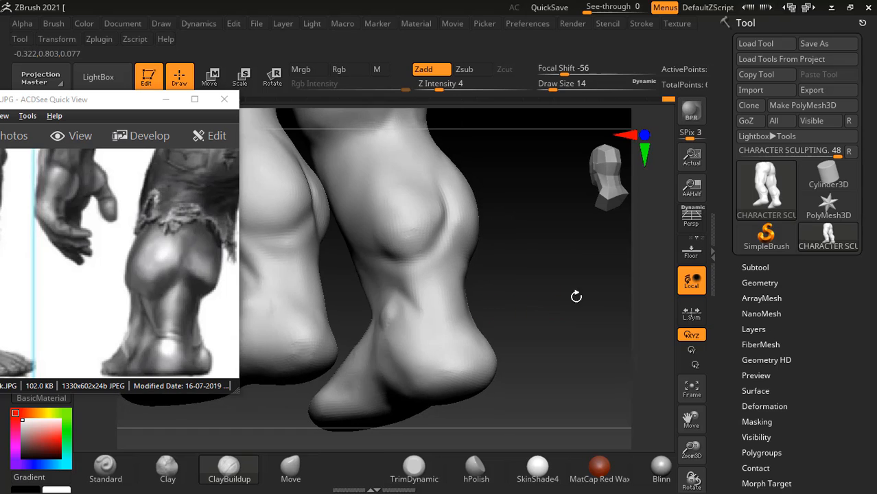
- Carve the grooves beside the Achilles tendon and the crease above the heel with the Standard brush, intensity 25, draw size 14
click(106, 468)
mouse_move(409, 285)
alt+mouse_down()
mouse_move(436, 323)
mouse_move(432, 317)
alt+mouse_up()
alt+drag(409, 282, 432, 320)
drag(503, 305, 547, 286)
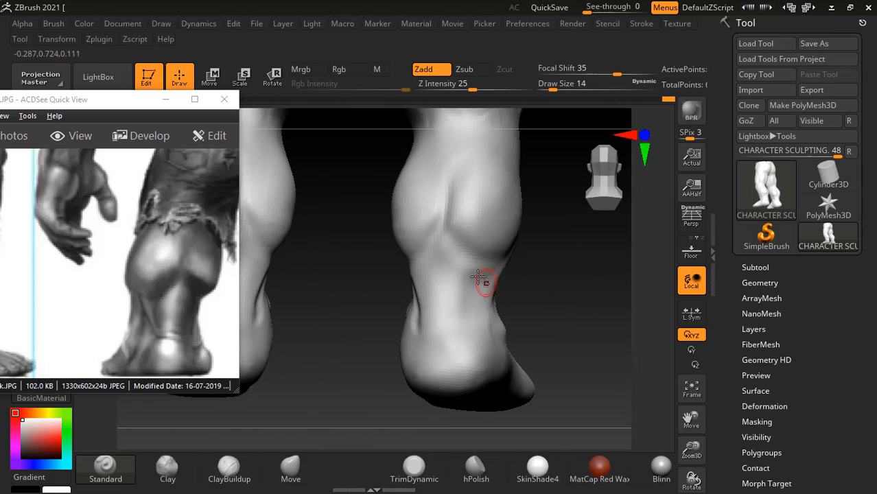
alt+drag(477, 262, 457, 319)
mouse_move(553, 288)
mouse_down()
mouse_move(522, 316)
mouse_move(446, 321)
mouse_move(456, 317)
mouse_move(435, 328)
mouse_up()
mouse_move(522, 312)
mouse_down()
mouse_move(547, 280)
mouse_move(489, 330)
mouse_up()
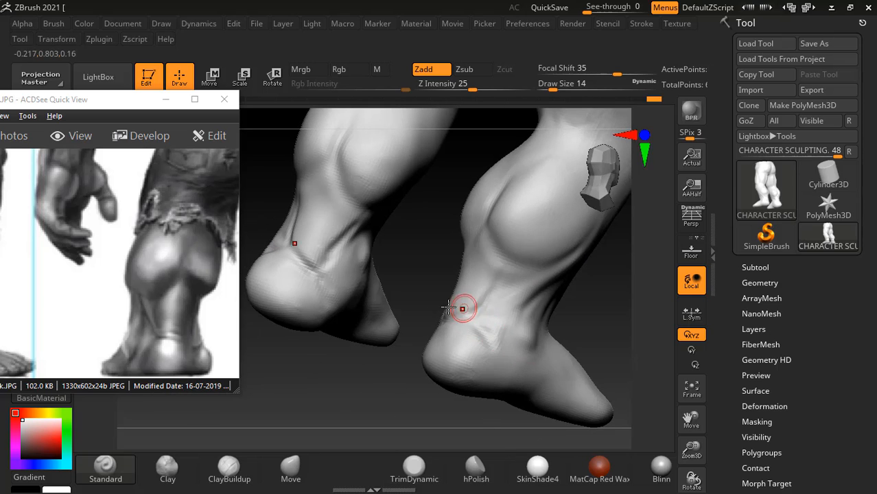
mouse_move(407, 282)
mouse_down()
mouse_move(464, 311)
mouse_move(583, 309)
mouse_move(571, 304)
mouse_move(588, 314)
mouse_up()
- Build up and blend the Achilles tendon between calf and heel with the ClayBuildup brush at intensity 4, draw size 30
click(232, 481)
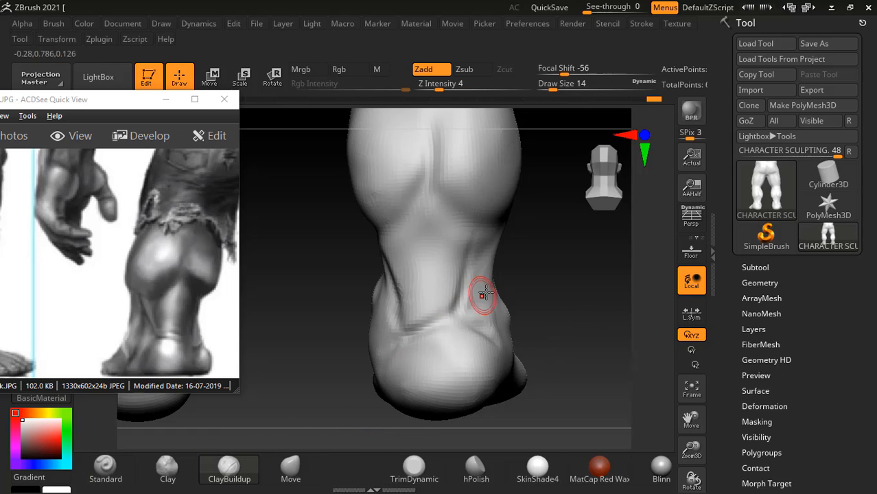
key(bracketright)
key(bracketright)
mouse_move(440, 271)
mouse_down()
mouse_move(444, 231)
mouse_move(437, 246)
mouse_move(403, 239)
mouse_move(431, 238)
mouse_move(412, 241)
mouse_move(431, 266)
mouse_up()
drag(540, 266, 598, 261)
drag(387, 244, 407, 299)
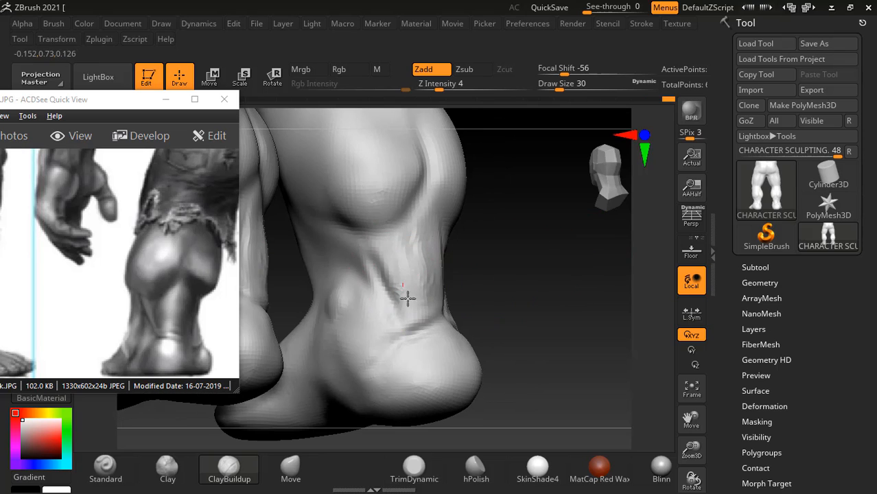
shift+drag(417, 224, 392, 280)
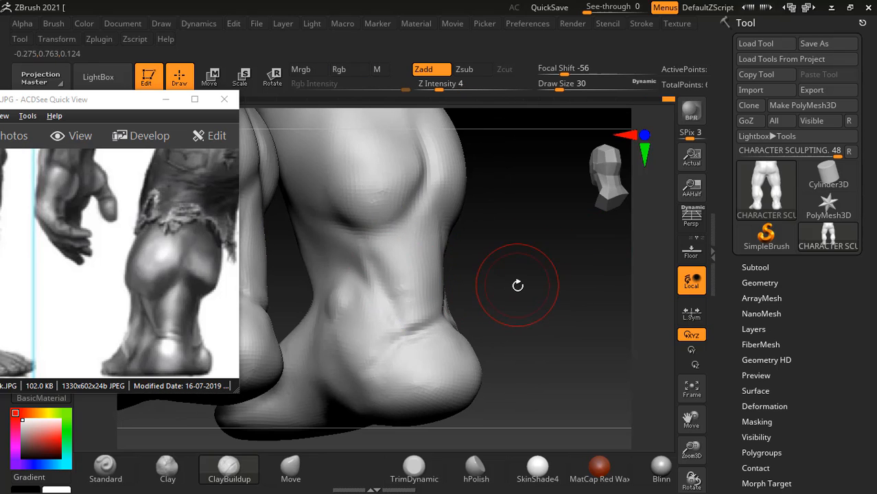
drag(513, 294, 492, 282)
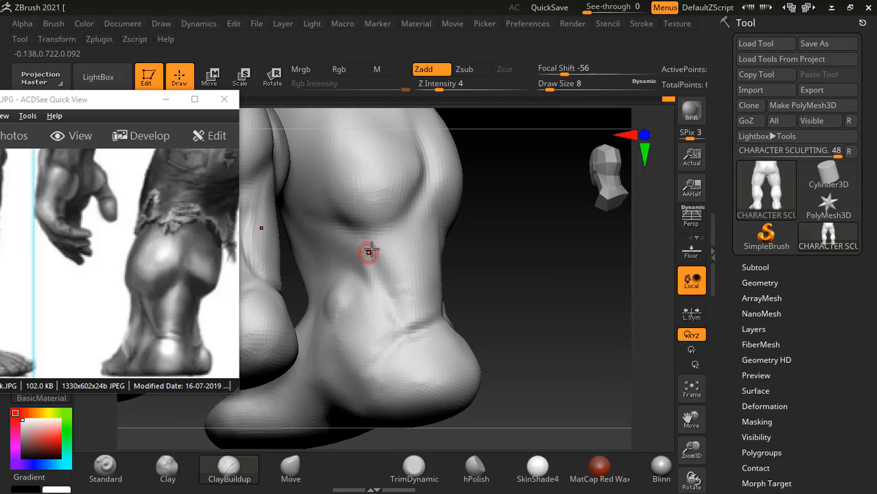
- Build up the side of the Achilles tendon above the heel with the ClayBuildup brush at intensity 4, draw size 22
key(bracketright)
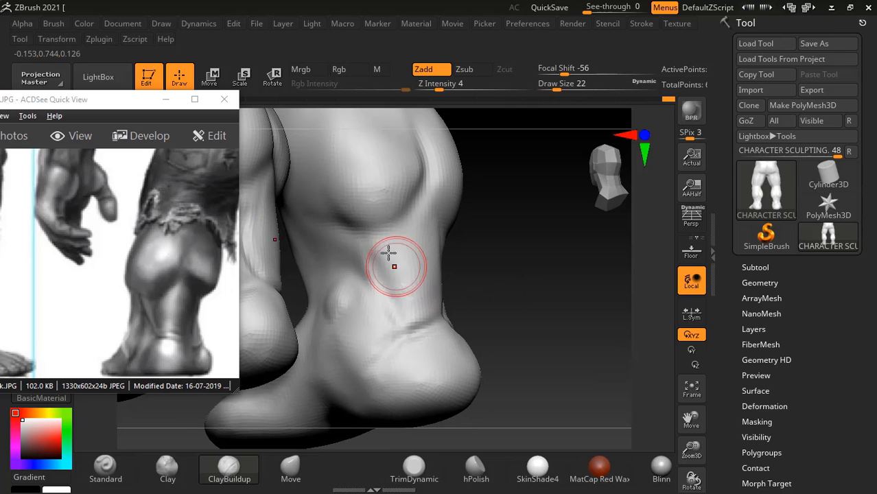
mouse_move(412, 310)
mouse_down()
mouse_move(403, 295)
mouse_move(415, 295)
mouse_up()
mouse_move(530, 300)
mouse_down()
mouse_move(546, 308)
mouse_move(534, 291)
mouse_move(547, 275)
mouse_move(550, 295)
mouse_move(547, 250)
mouse_up()
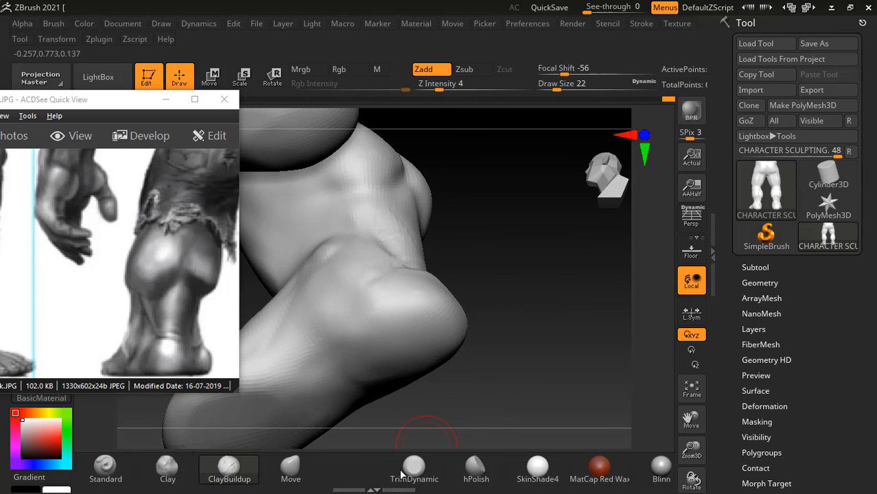
- Flatten the planes of the heel with the TrimDynamic brush at intensity 43, using draw sizes 22 and 38
click(414, 470)
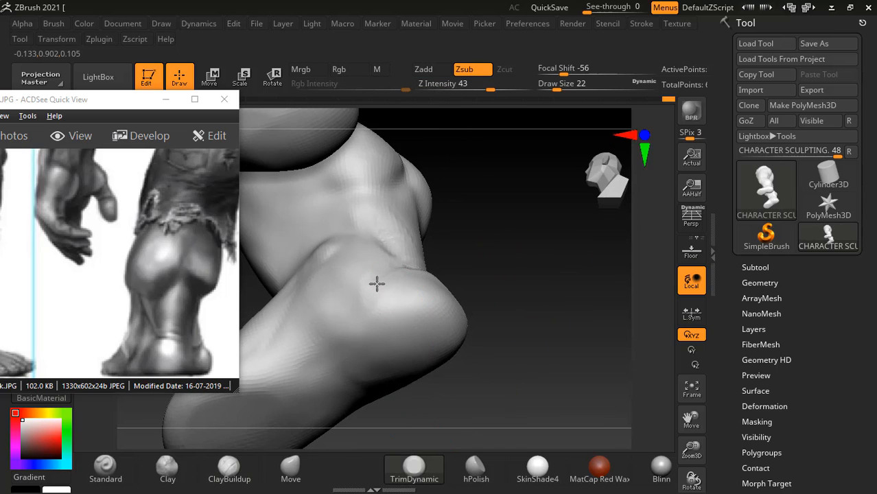
mouse_move(377, 283)
mouse_down()
mouse_move(562, 286)
mouse_move(493, 280)
mouse_move(454, 315)
mouse_move(363, 361)
mouse_move(445, 318)
mouse_up()
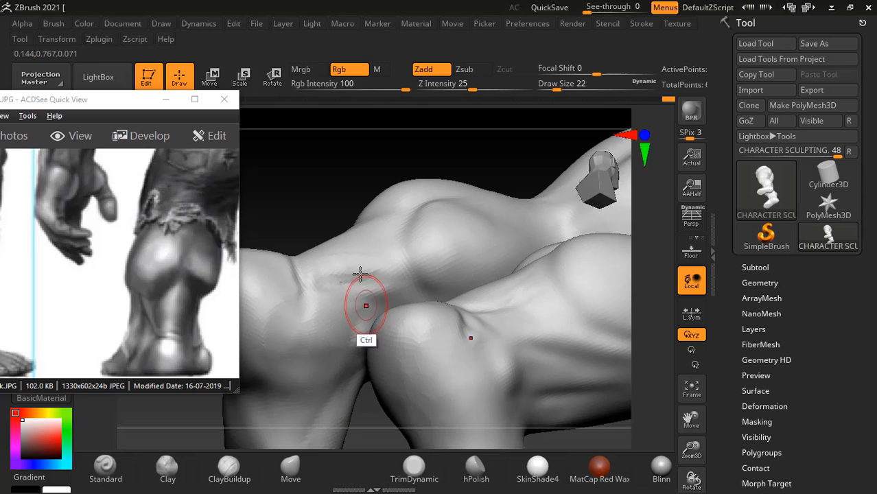
drag(294, 166, 432, 331)
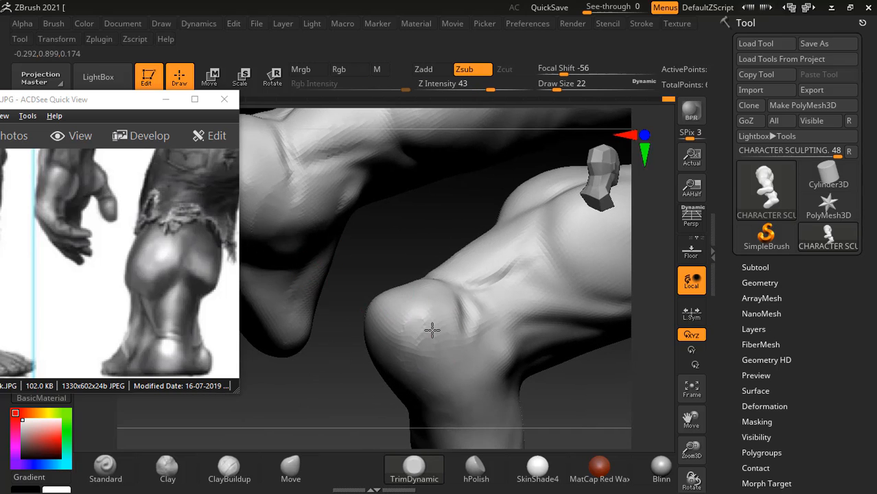
drag(350, 311, 386, 385)
drag(513, 348, 498, 408)
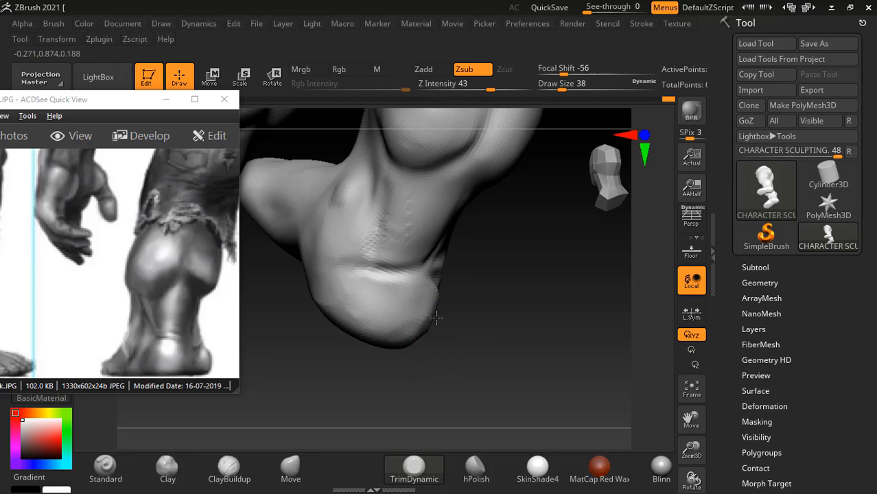
mouse_move(410, 329)
shift+mouse_down()
mouse_move(432, 308)
mouse_move(394, 336)
mouse_move(474, 272)
shift+mouse_up()
shift+drag(449, 302, 426, 336)
drag(333, 363, 363, 343)
mouse_move(486, 312)
mouse_down()
mouse_move(509, 341)
mouse_move(500, 370)
mouse_move(539, 327)
mouse_move(510, 343)
mouse_move(446, 347)
mouse_up()
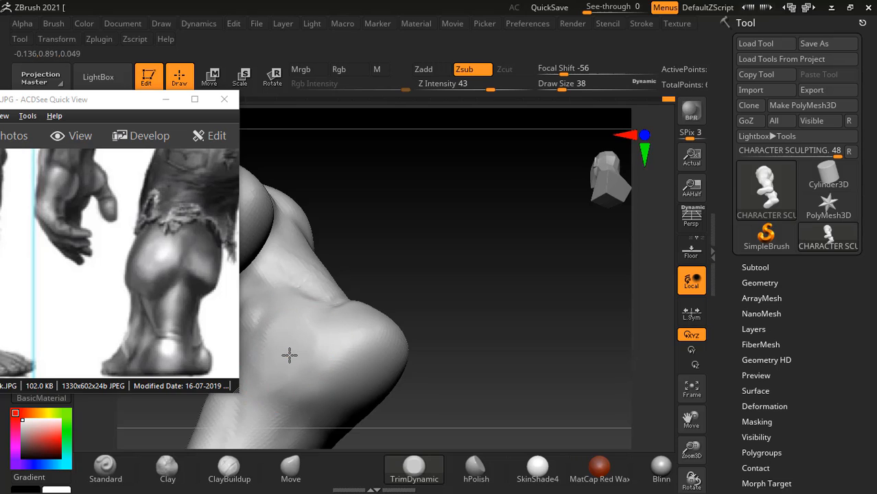
- Smooth the trimmed heel surface at intensity 18, draw size 38
key(shift)
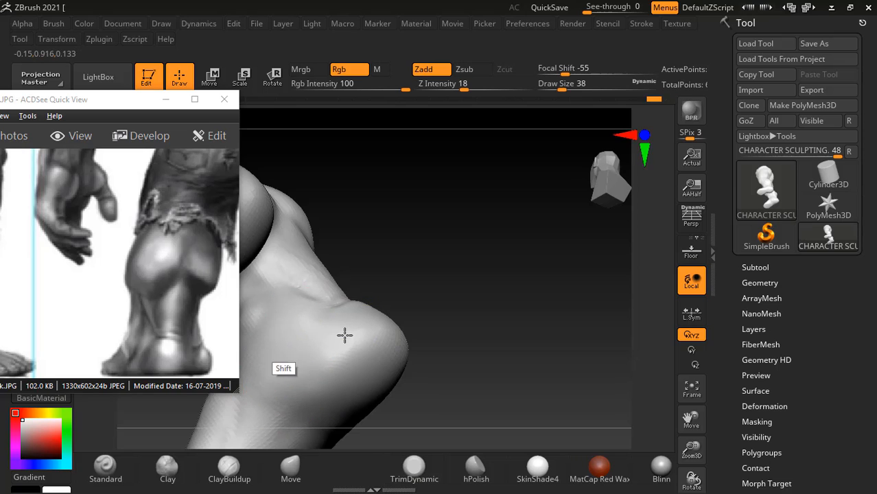
shift+drag(344, 335, 339, 409)
drag(477, 310, 505, 289)
mouse_move(370, 340)
shift+mouse_down()
mouse_move(365, 332)
mouse_move(407, 357)
shift+mouse_up()
mouse_move(522, 311)
mouse_down()
mouse_move(504, 319)
mouse_move(554, 343)
mouse_up()
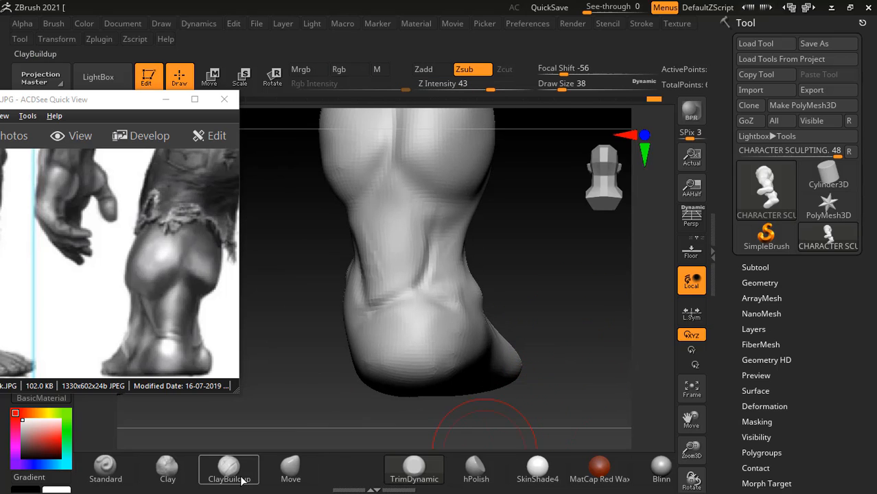
- Compare the ankle, Achilles tendon and calf with the back view in the Hulk reference image from several angles
click(241, 480)
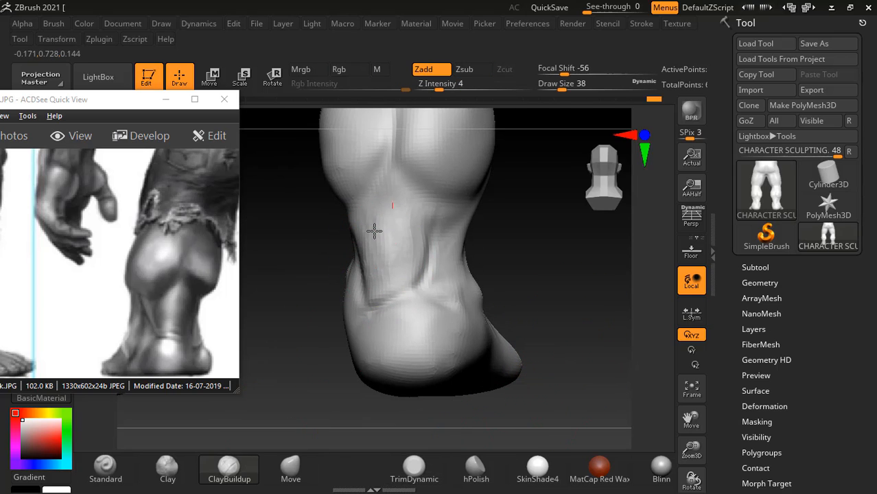
drag(503, 254, 538, 271)
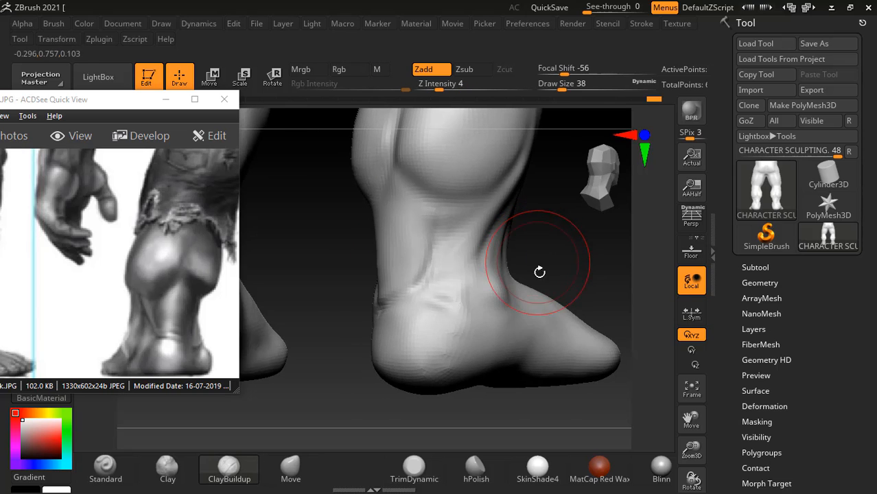
key(bracketright)
key(bracketright)
key(bracketleft)
key(bracketleft)
key(bracketleft)
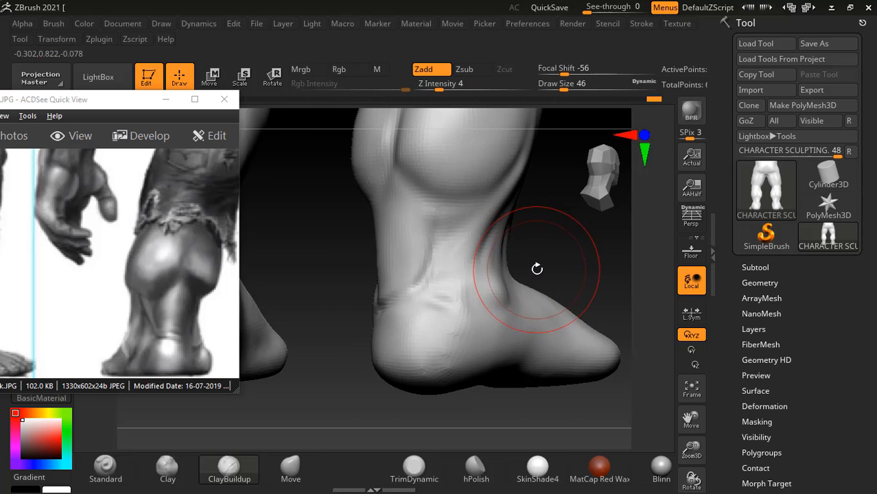
mouse_move(41, 318)
mouse_down()
mouse_move(170, 311)
mouse_move(66, 308)
mouse_up()
drag(164, 308, 77, 313)
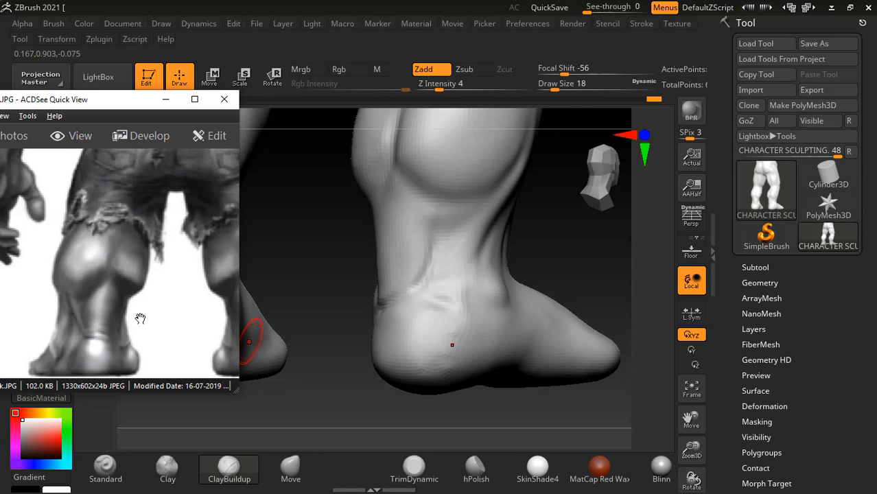
drag(140, 318, 90, 323)
drag(178, 338, 82, 324)
drag(171, 314, 95, 314)
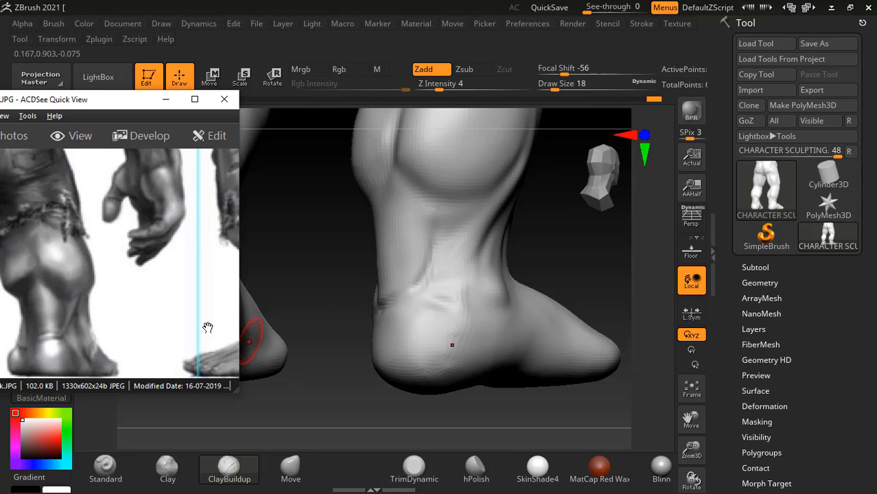
drag(556, 243, 525, 242)
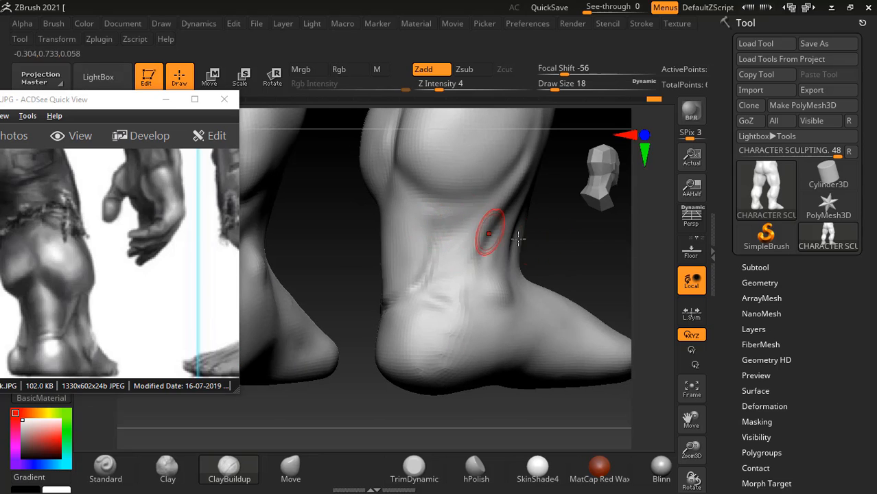
drag(77, 320, 236, 307)
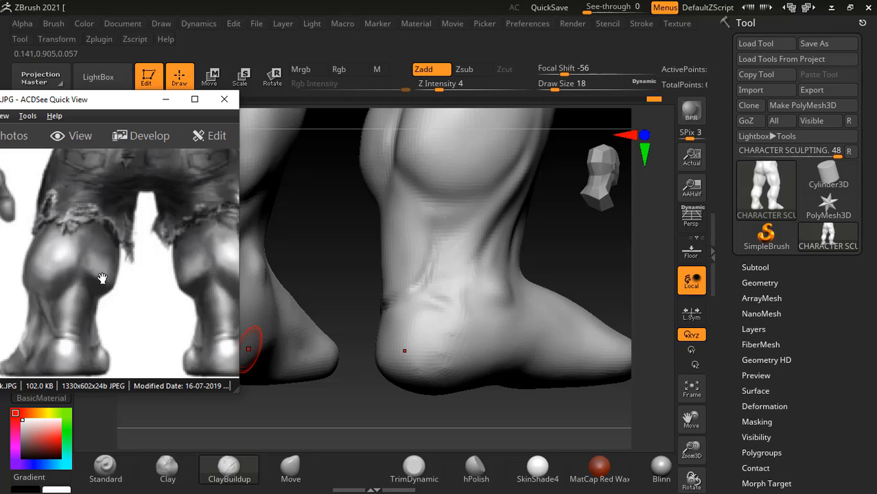
drag(533, 241, 581, 330)
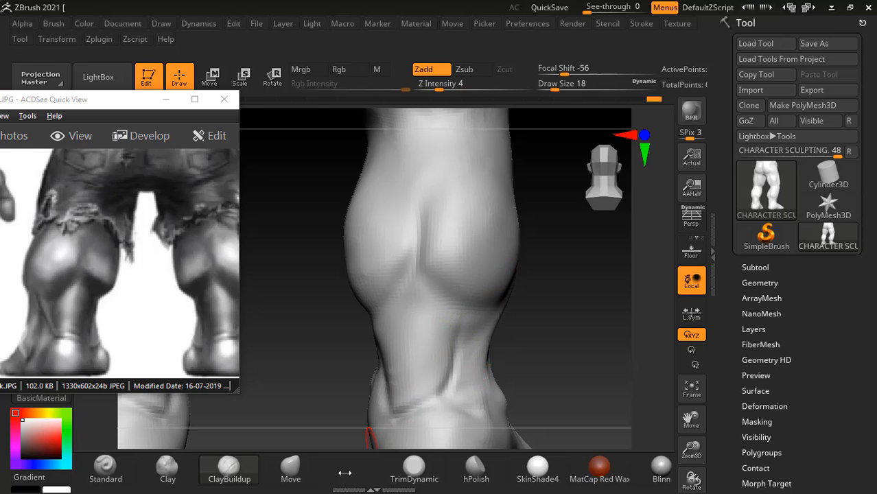
- Reshape the contour below the calf with the Move brush at intensity 51, draw size 38, and smooth the Achilles tendon grooves
click(290, 466)
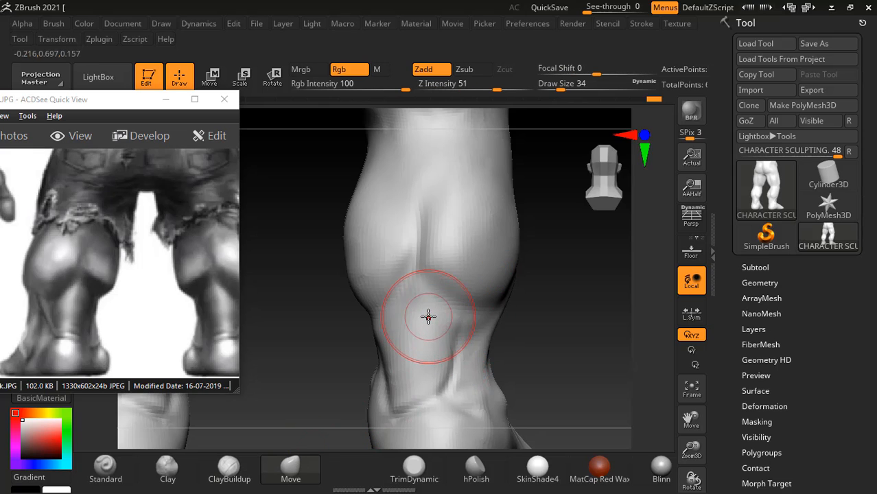
drag(337, 320, 376, 332)
drag(393, 340, 382, 342)
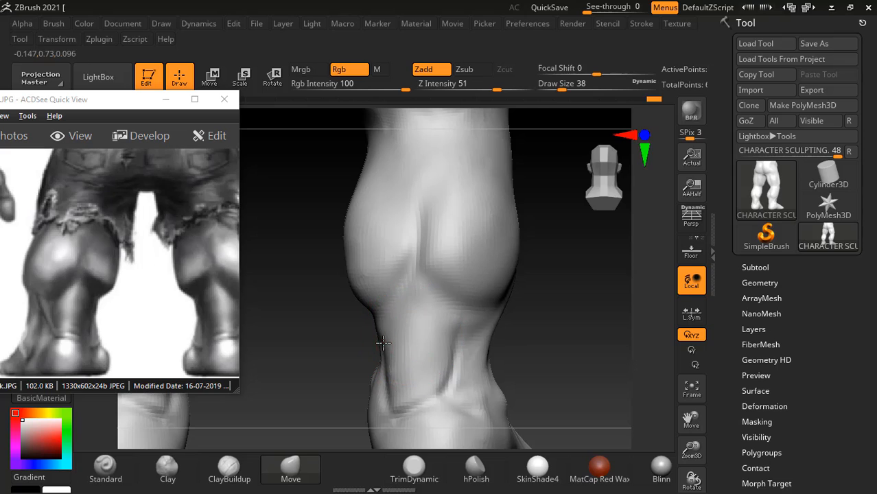
mouse_move(467, 329)
mouse_down()
mouse_move(454, 334)
mouse_move(445, 369)
mouse_move(443, 327)
mouse_move(445, 338)
mouse_move(391, 377)
mouse_move(452, 390)
mouse_move(447, 382)
mouse_up()
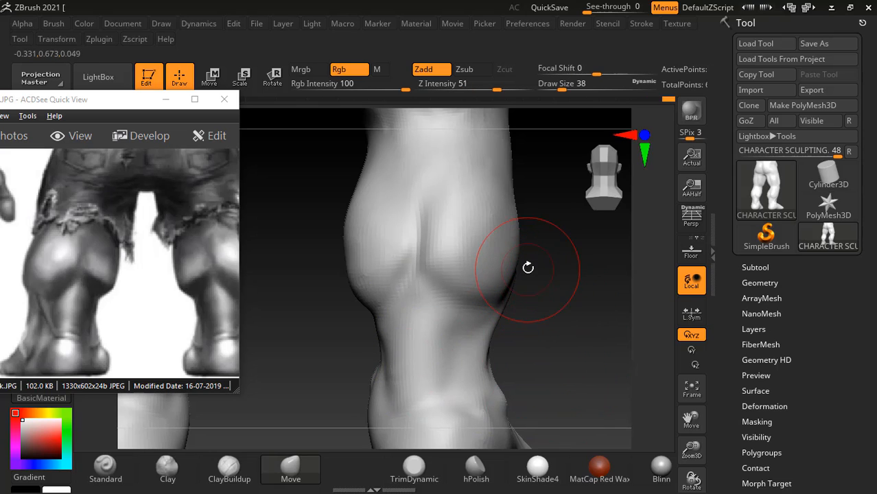
- Push out the inner and outer calf contours to match the reference with the Move brush at intensity 51, draw size 50
key(bracketright)
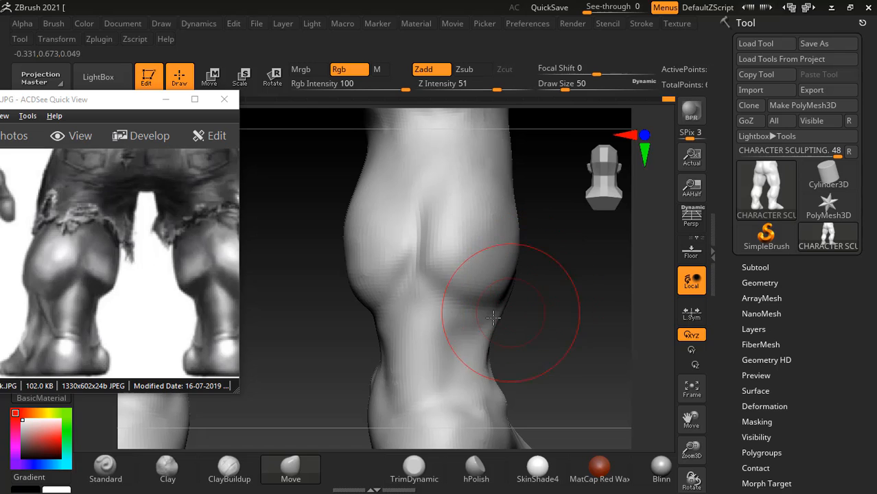
drag(136, 314, 115, 323)
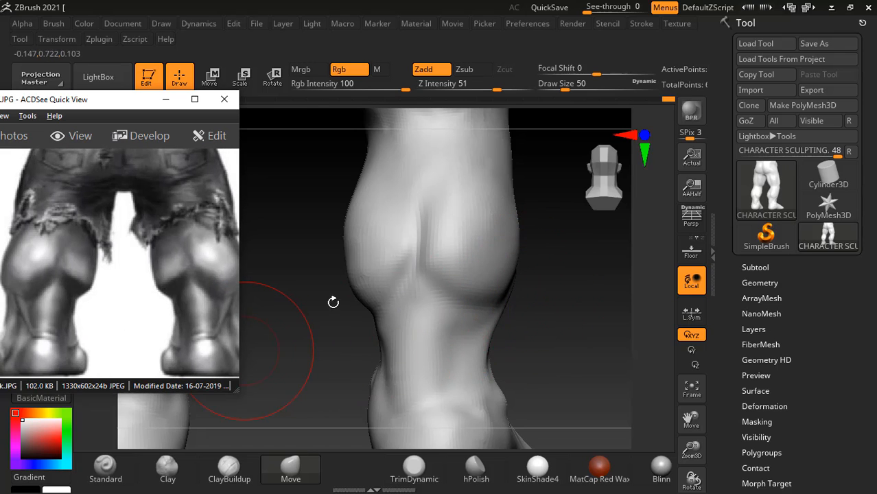
drag(375, 321, 383, 322)
alt+drag(583, 312, 552, 283)
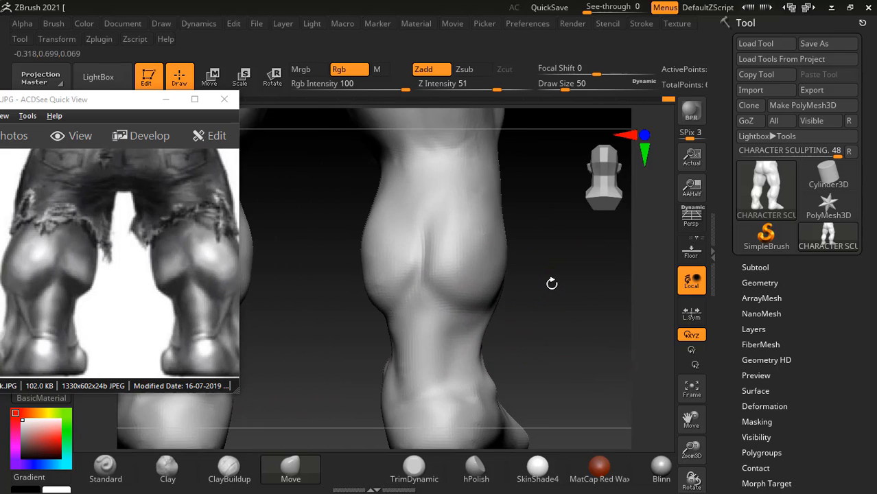
mouse_move(384, 297)
mouse_down()
mouse_move(377, 302)
mouse_move(380, 290)
mouse_up()
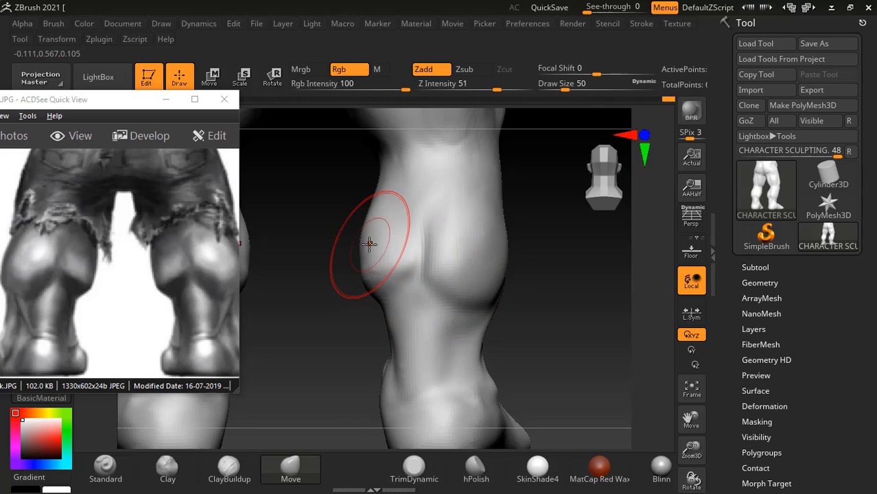
drag(368, 244, 363, 250)
drag(381, 202, 375, 198)
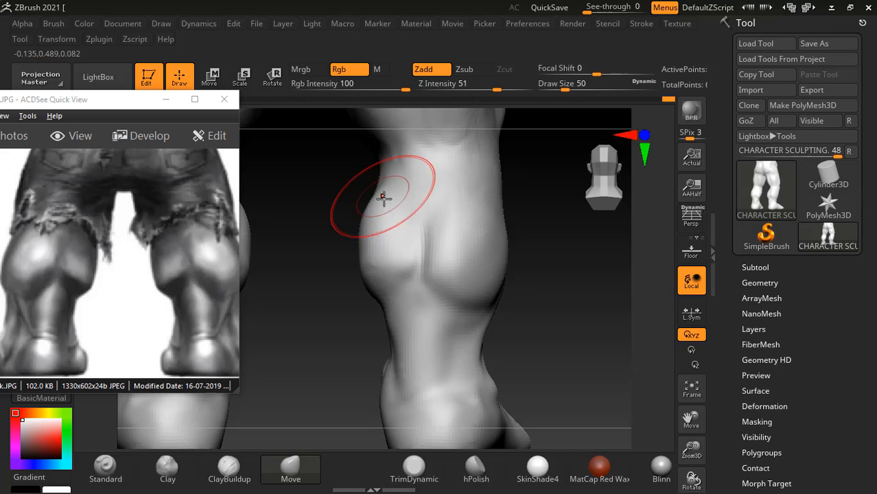
drag(377, 297, 380, 297)
drag(475, 307, 485, 306)
drag(491, 304, 548, 290)
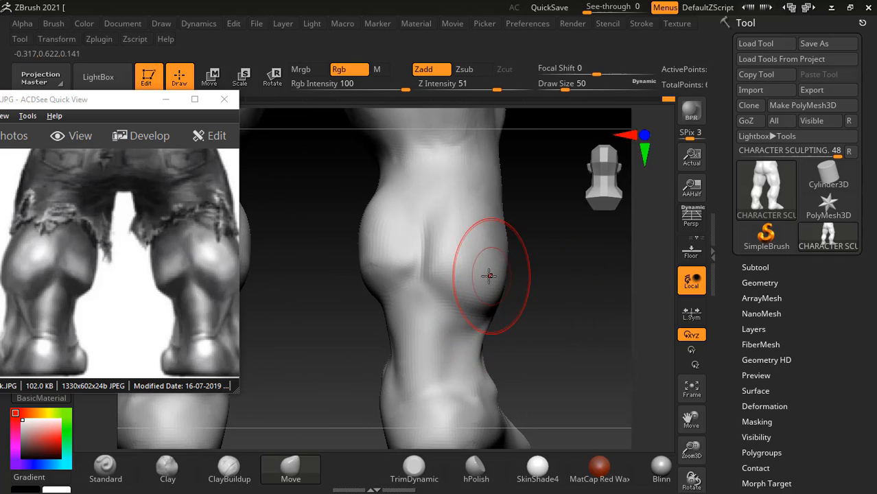
- Review the whole figure from the front and compare its legs with the front view in the reference image
mouse_move(551, 282)
mouse_down()
mouse_move(539, 297)
mouse_move(583, 279)
mouse_move(564, 286)
mouse_move(575, 310)
mouse_move(551, 266)
mouse_up()
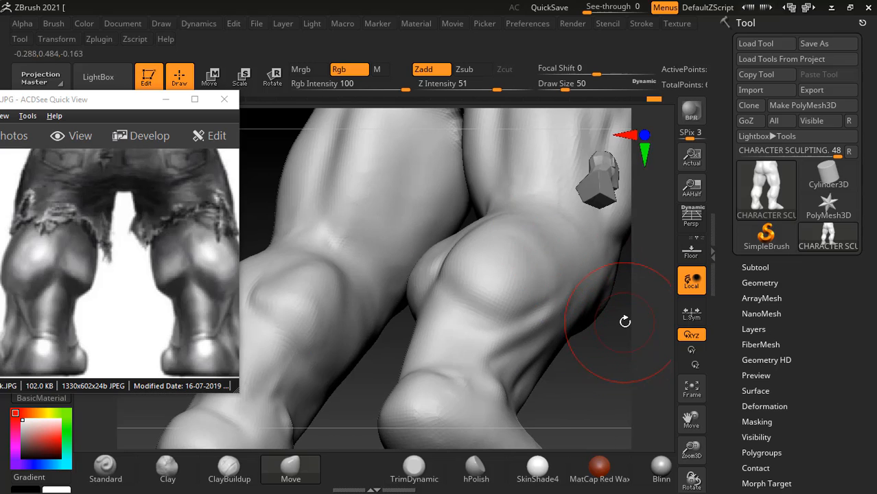
mouse_move(625, 321)
mouse_down()
mouse_move(593, 362)
mouse_move(579, 346)
mouse_move(546, 348)
mouse_move(440, 309)
mouse_move(606, 317)
mouse_move(593, 293)
mouse_move(590, 328)
mouse_move(606, 299)
mouse_move(619, 336)
mouse_move(605, 305)
mouse_move(590, 312)
mouse_move(593, 342)
mouse_move(566, 292)
mouse_move(589, 290)
mouse_move(607, 255)
mouse_move(609, 327)
mouse_move(583, 333)
mouse_move(583, 342)
mouse_up()
ctrl+shift+click(610, 305)
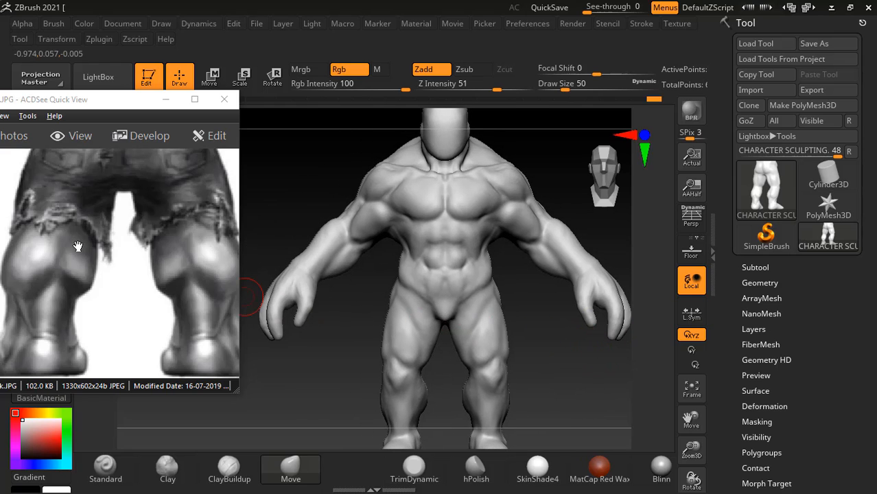
drag(73, 250, 233, 317)
drag(115, 280, 237, 302)
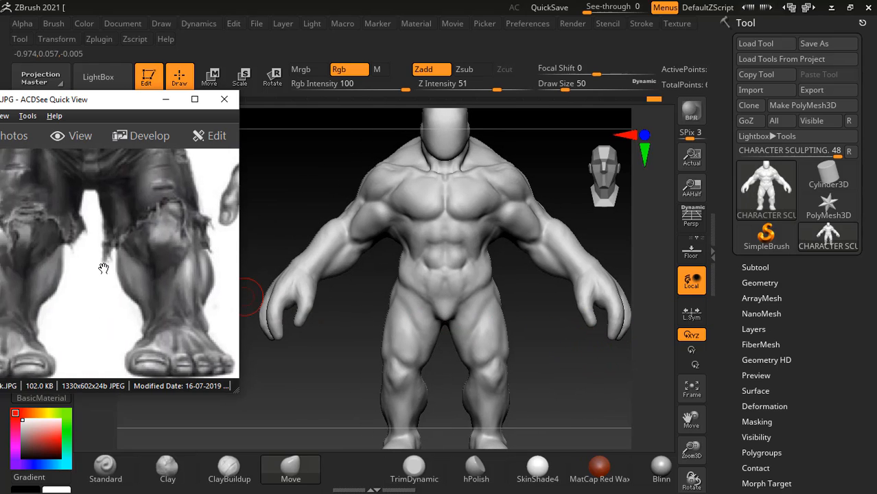
drag(103, 266, 113, 271)
alt+drag(587, 413, 605, 387)
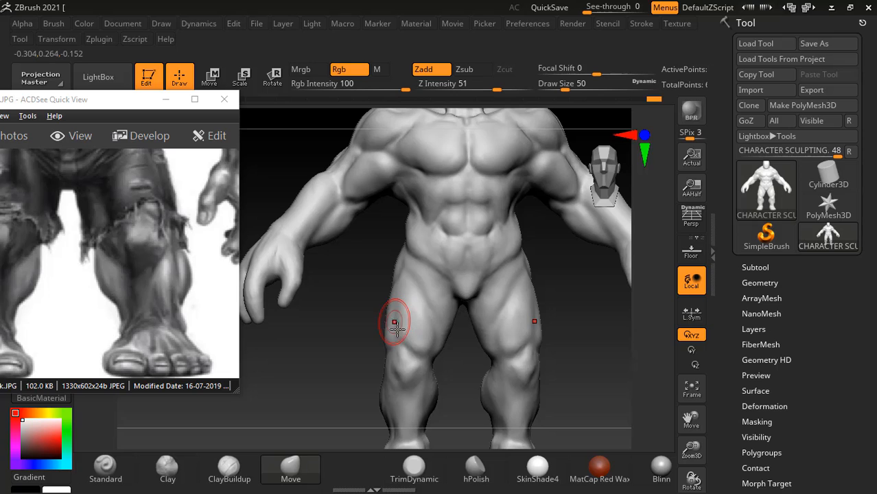
- Switch to the anatomy PDF and examine the Tibialis anterior and lower-leg figures alongside the reference image's front view
key(alt+Tab)
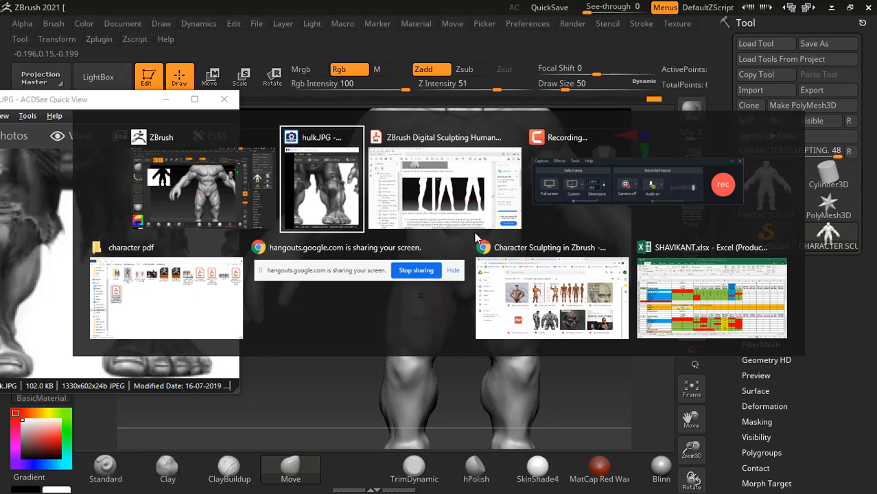
click(439, 199)
scroll(519, 313, down, 15)
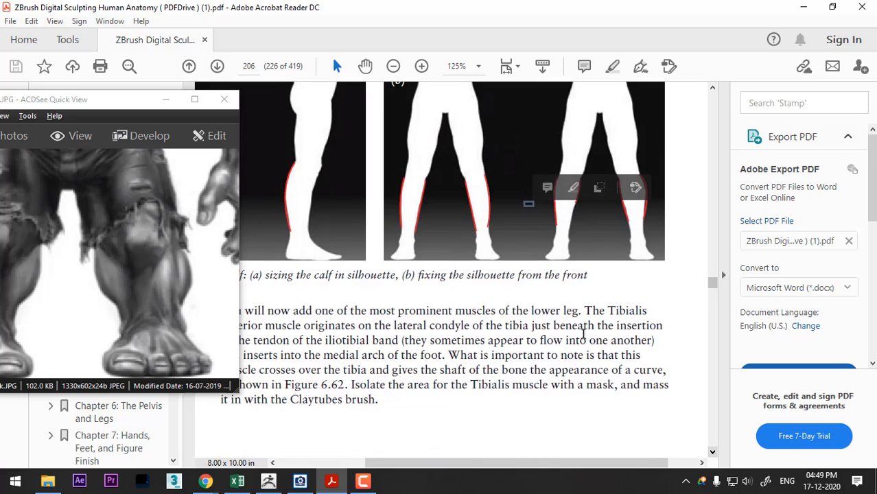
scroll(594, 291, down, 1)
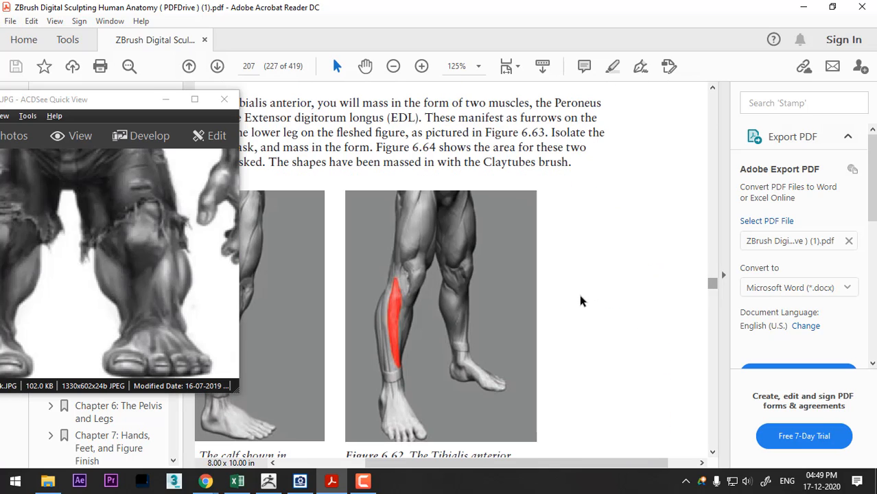
scroll(580, 300, down, 5)
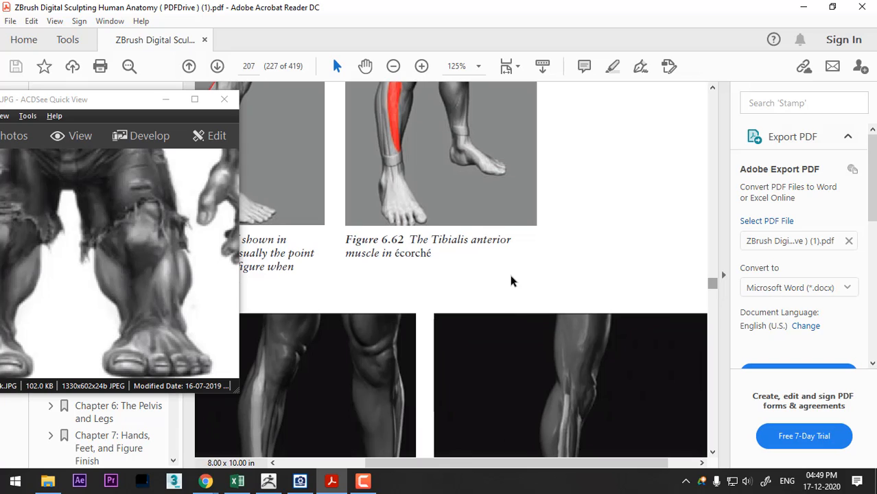
scroll(512, 280, down, 1)
drag(116, 256, 139, 225)
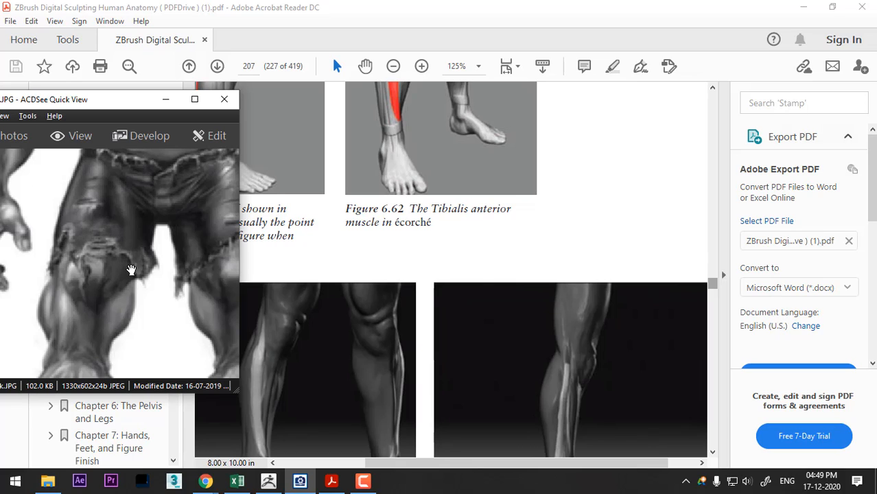
- Examine the anatomy PDF's lower-leg figures up to Figure 6.67 on the Gastrocnemius and compare them with the model's inner calf
scroll(513, 284, down, 2)
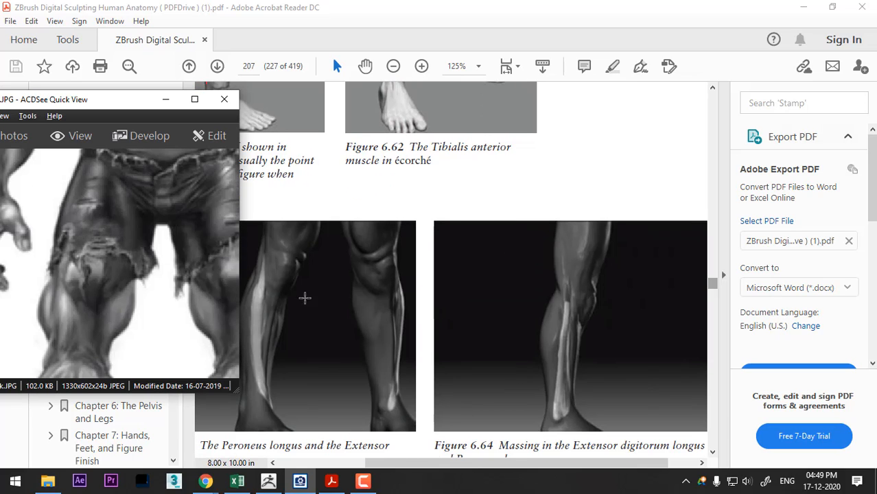
scroll(281, 294, down, 8)
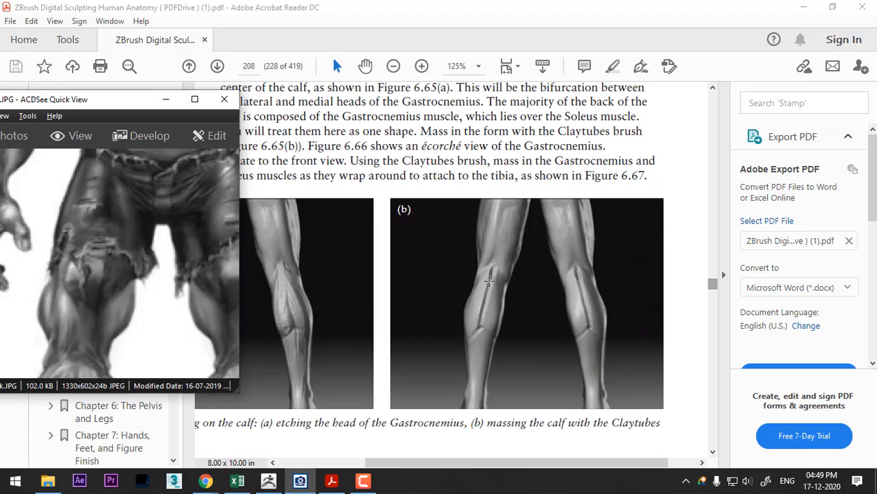
scroll(485, 312, down, 1)
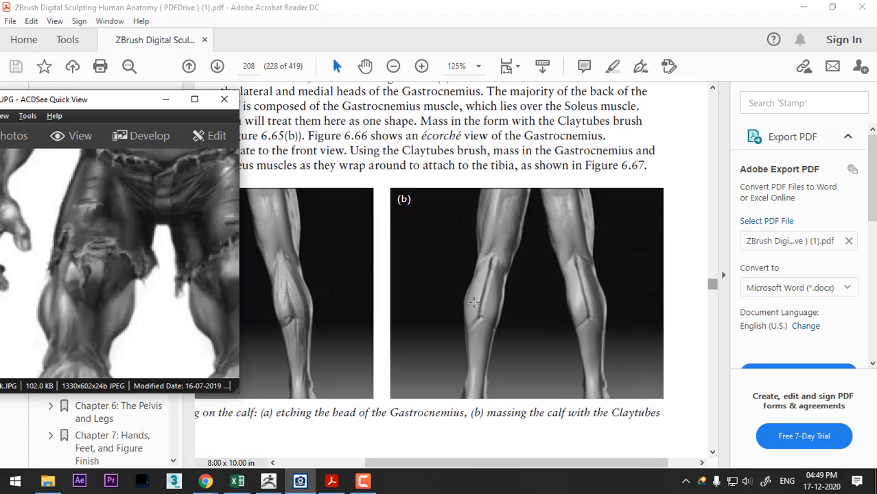
scroll(487, 283, down, 7)
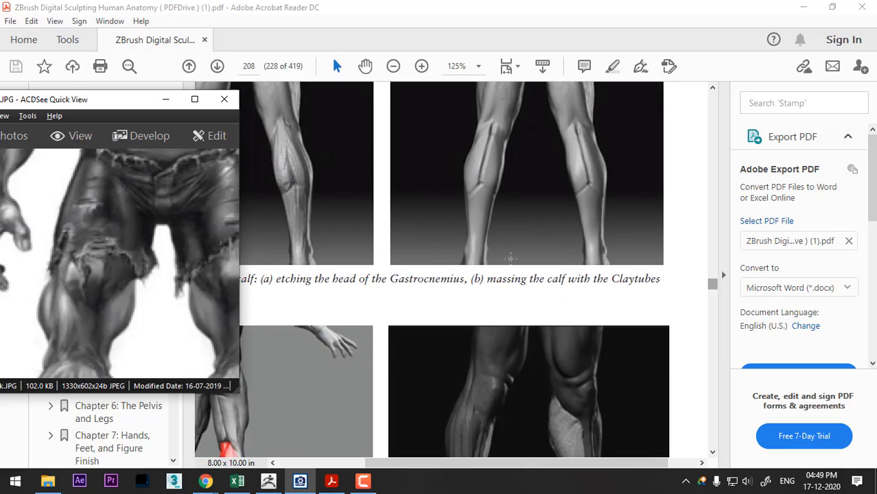
scroll(512, 253, down, 2)
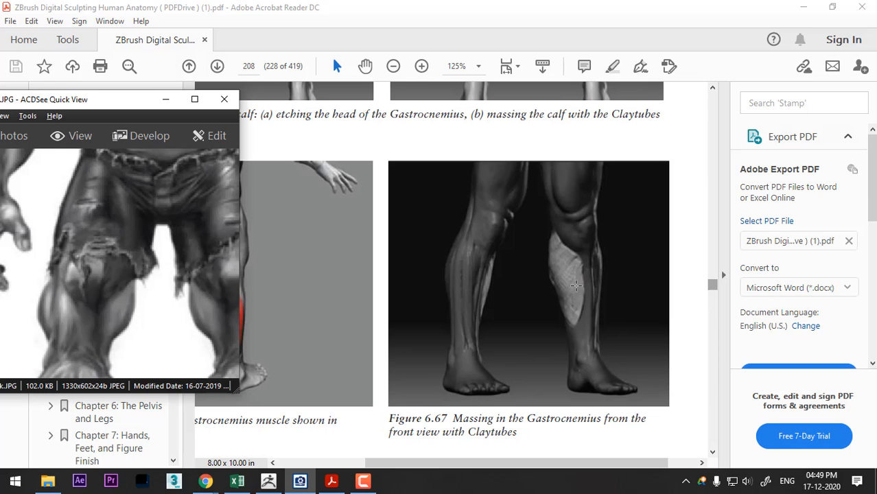
key(alt+Tab)
key(Tab)
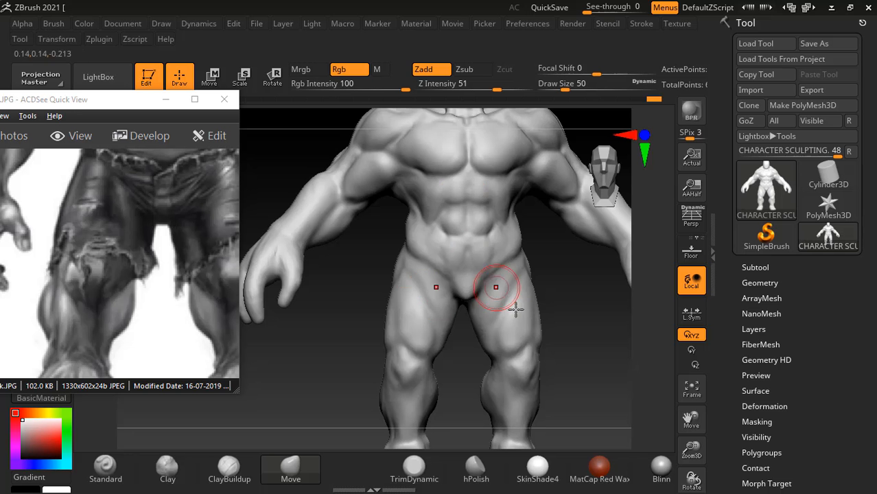
alt+drag(595, 312, 521, 280)
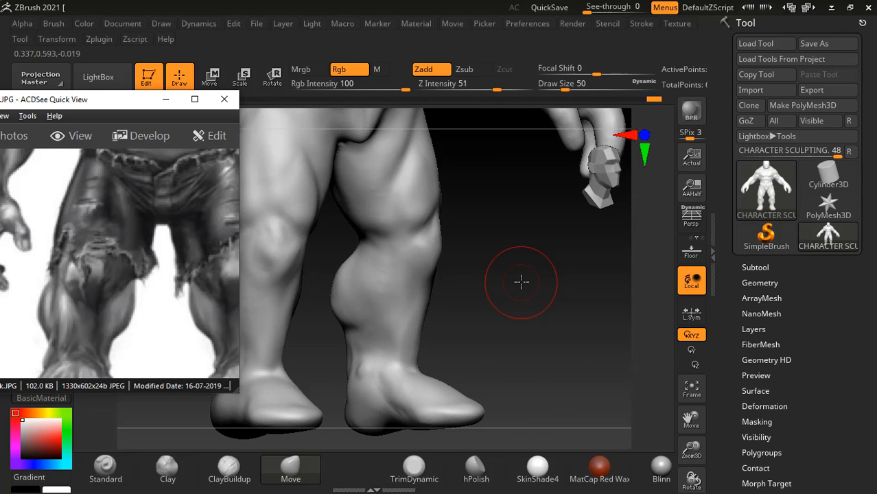
key(alt+Tab)
key(Tab)
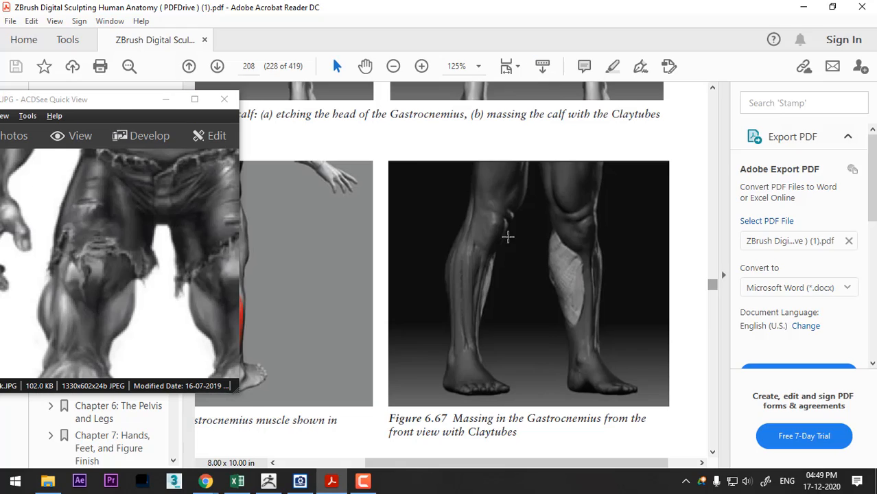
- Mass in the upper inner calf with the ClayBuildup brush at intensity 4, draw size 34, checking against Figure 6.67
key(alt+Tab)
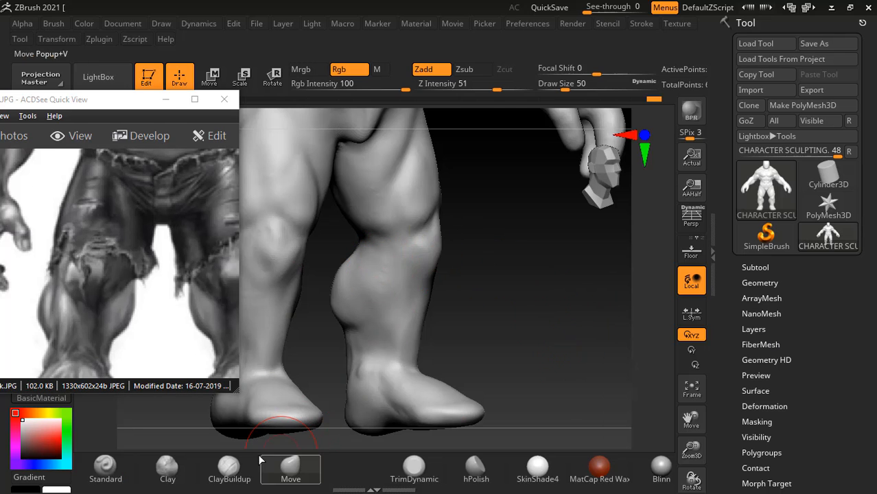
click(228, 469)
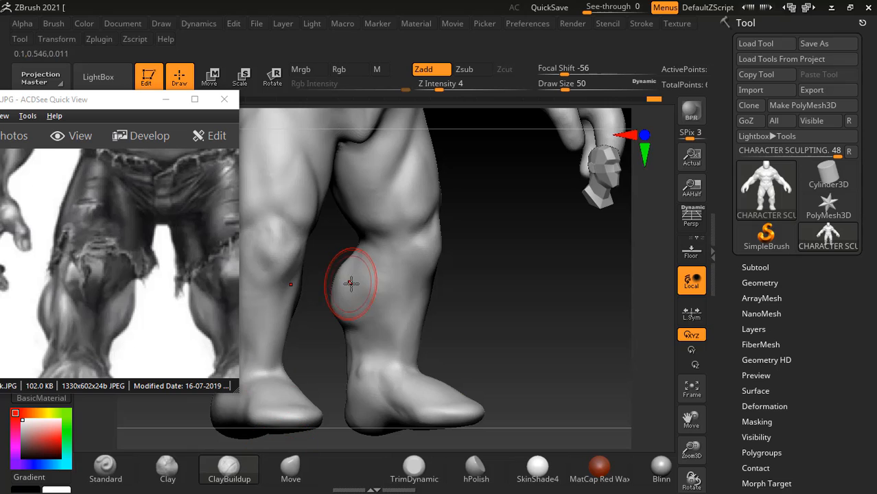
drag(360, 273, 372, 254)
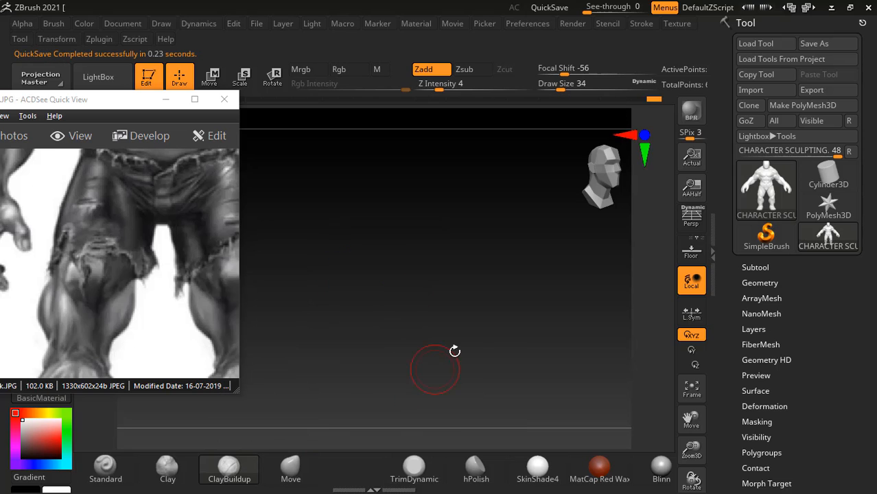
key(alt+Tab)
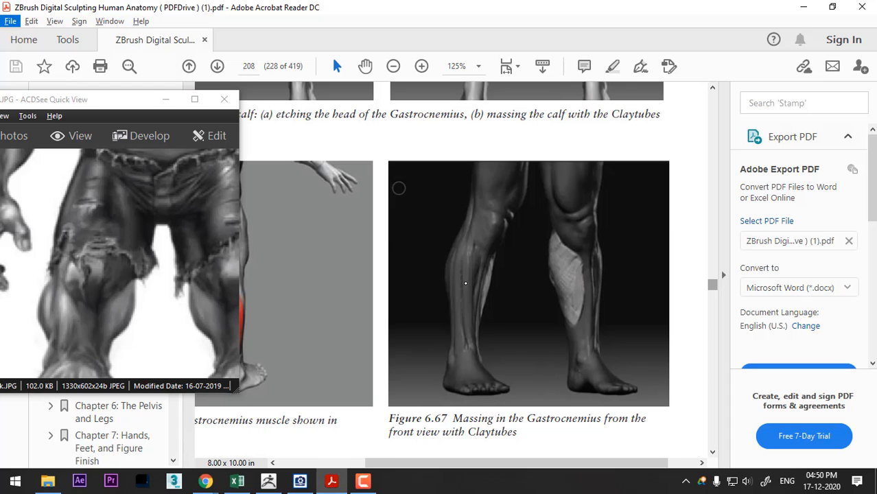
key(alt+Tab)
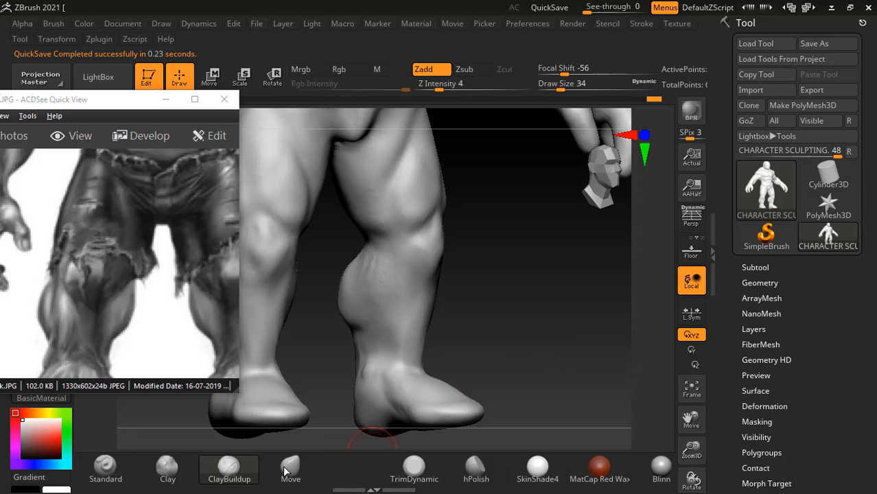
- Carve the front and lower outline of the inner Gastrocnemius with the Standard brush at intensity 25, draw size 10, following Figure 6.67
click(120, 483)
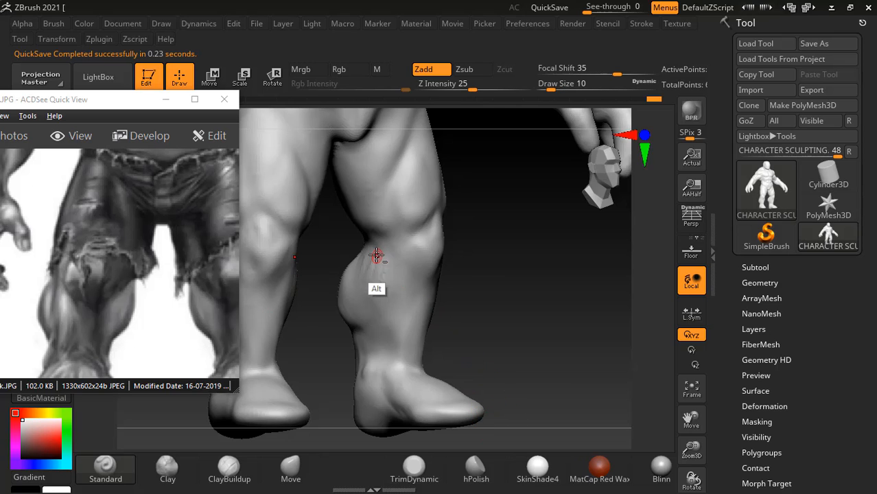
alt+drag(376, 255, 385, 293)
key(alt+Tab)
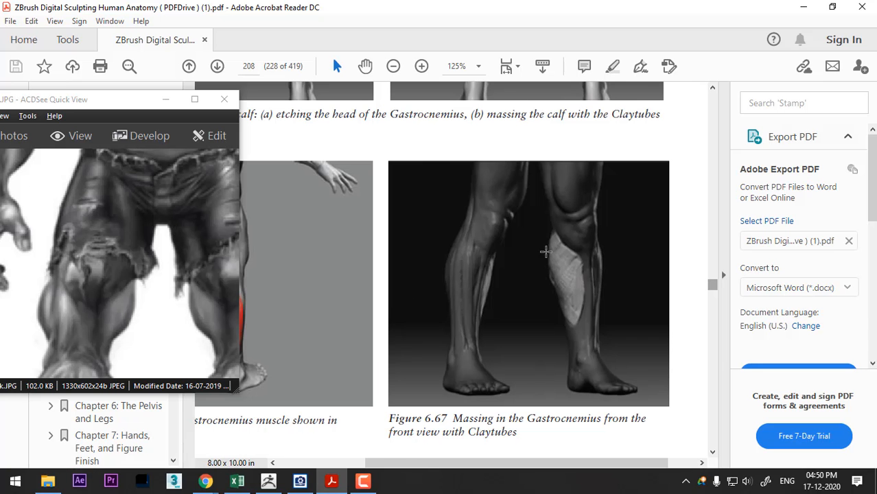
key(alt+Tab)
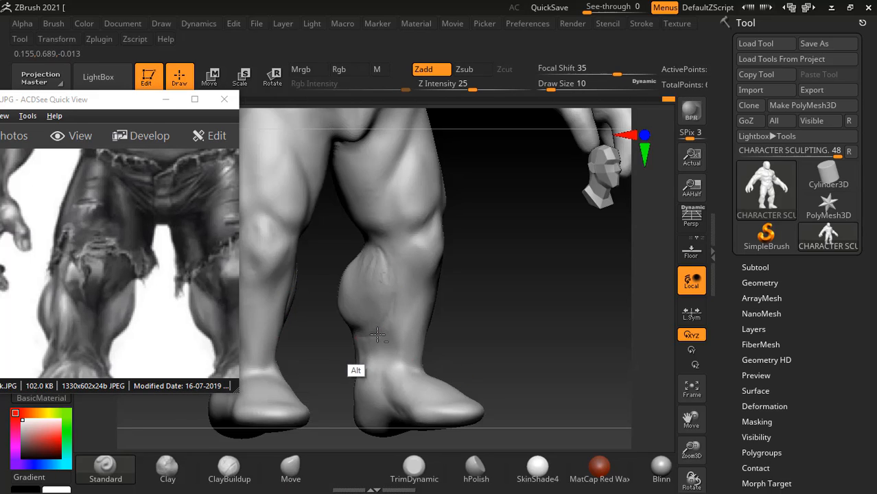
key(alt+Tab)
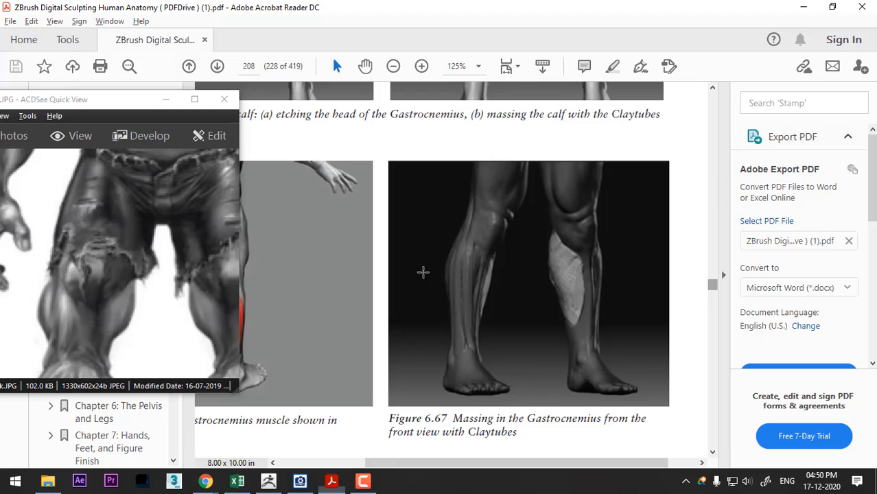
key(alt+Tab)
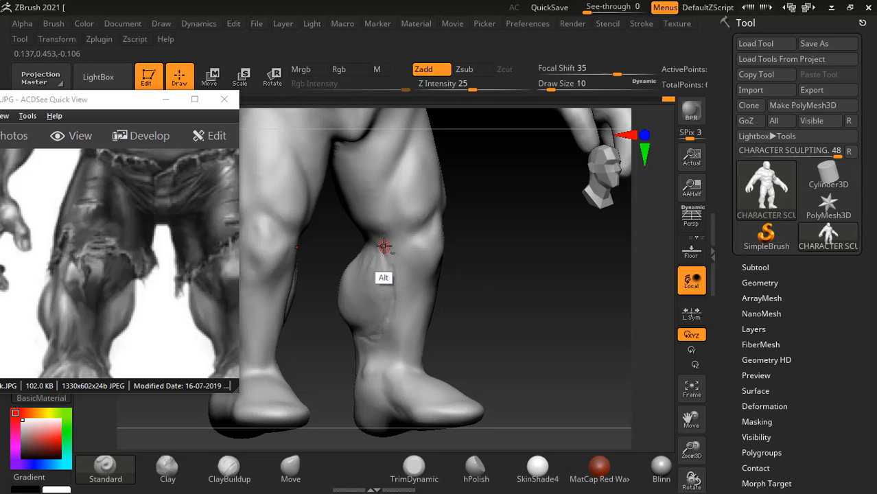
key(alt+Tab)
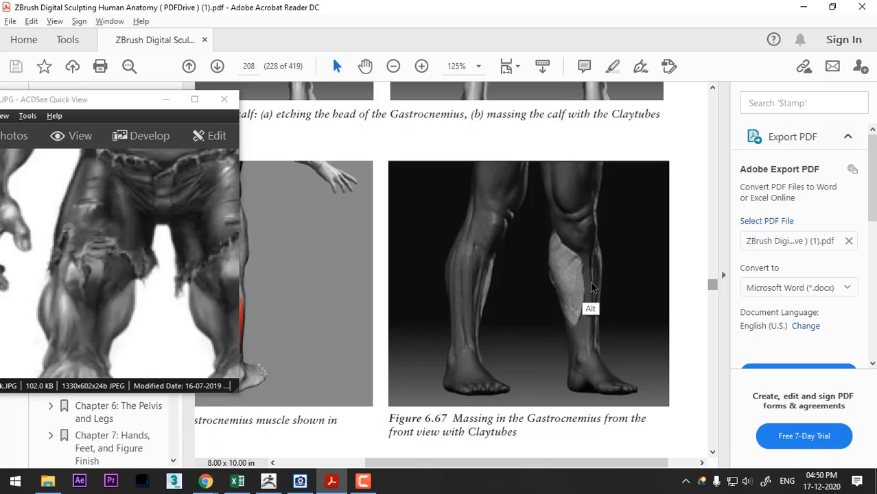
key(alt+Tab)
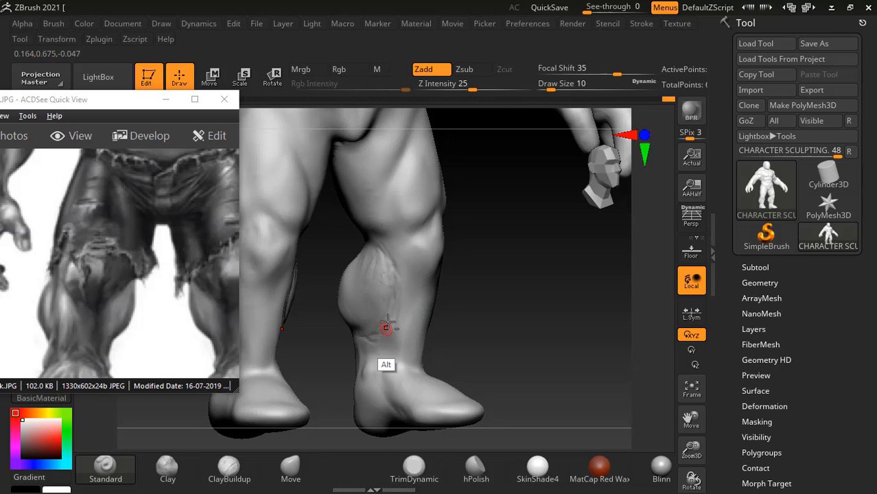
mouse_move(495, 331)
mouse_down()
mouse_move(508, 308)
mouse_move(486, 353)
mouse_up()
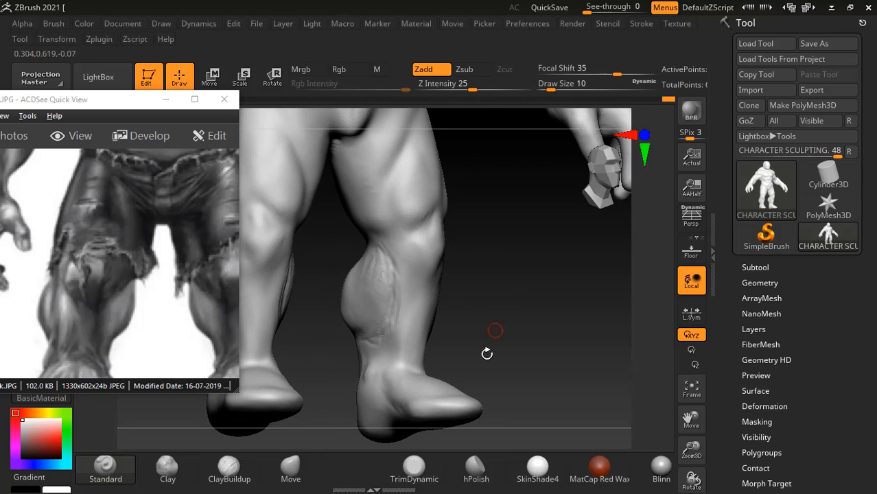
- Fill the carved inner calf with the ClayBuildup brush at intensity 4, draw size 34, and smooth it into the surrounding leg
click(251, 481)
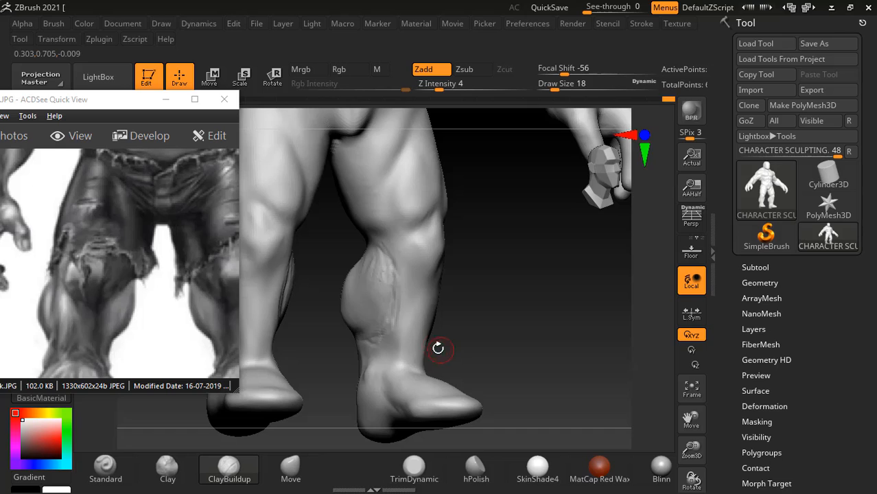
mouse_move(367, 273)
mouse_down()
mouse_move(371, 265)
mouse_move(377, 284)
mouse_up()
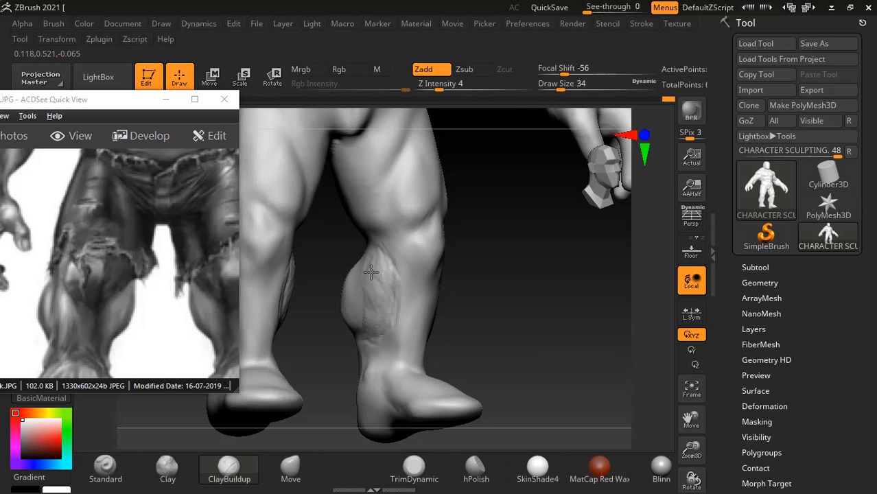
shift+drag(367, 274, 368, 256)
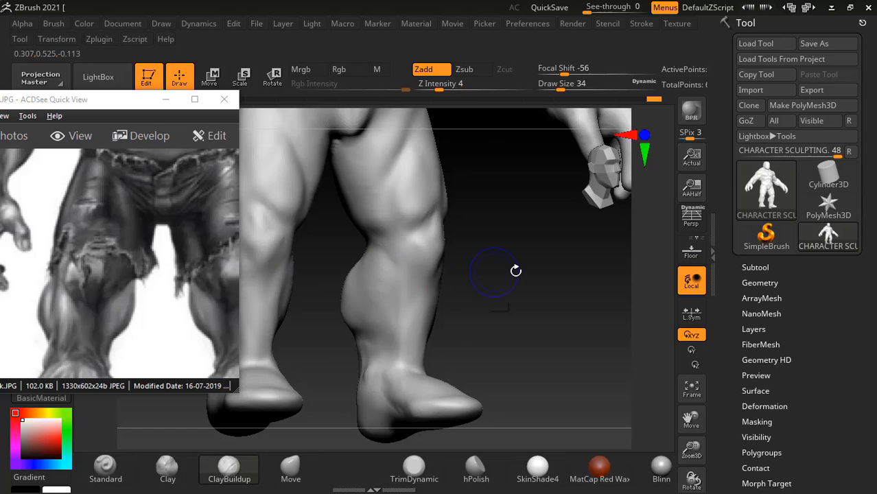
- Add volume to the upper inner calf below the knee with ClayBuildup at intensity 4, draw size 34, and smooth the strokes
drag(514, 269, 559, 290)
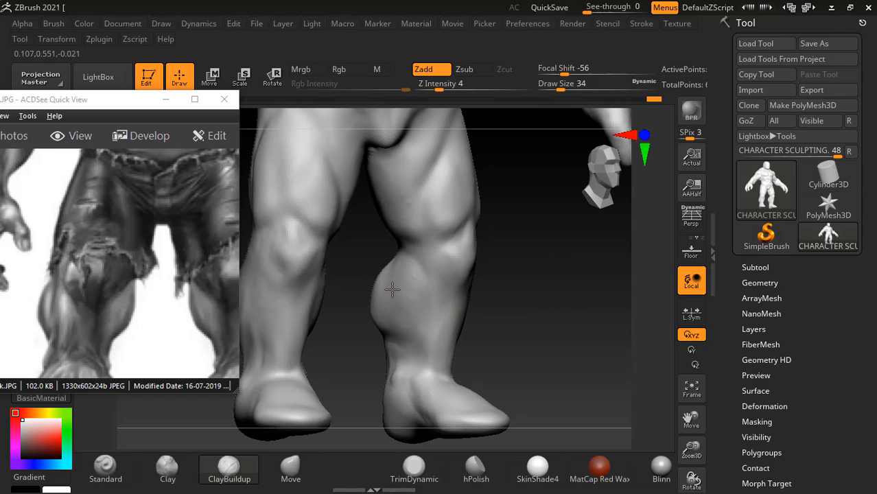
key(shift)
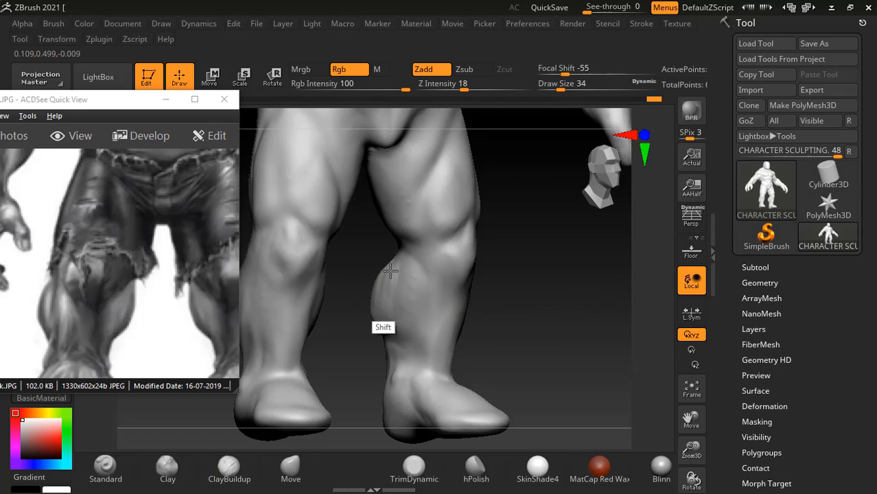
shift+drag(525, 273, 548, 264)
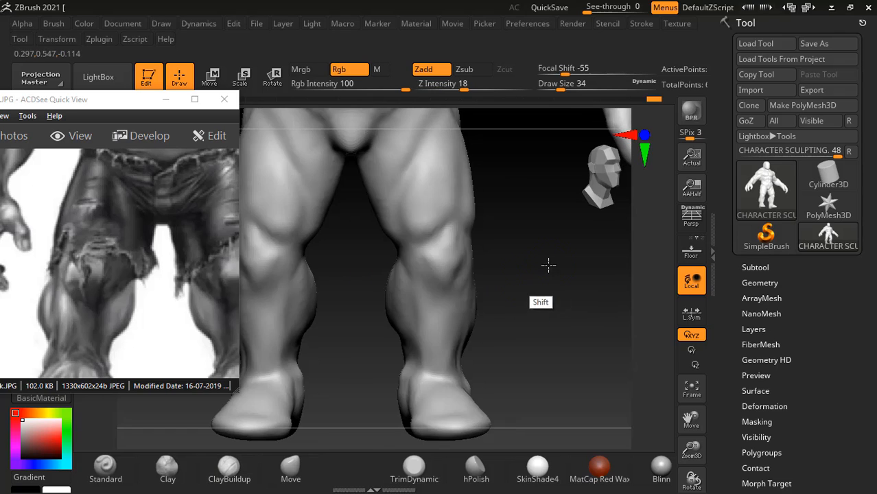
alt+drag(564, 298, 568, 278)
key(shift)
drag(389, 253, 363, 251)
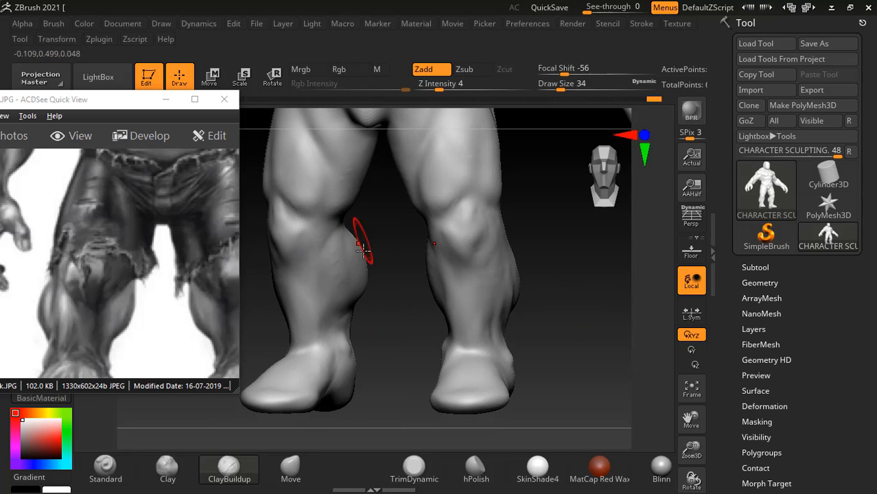
key(shift)
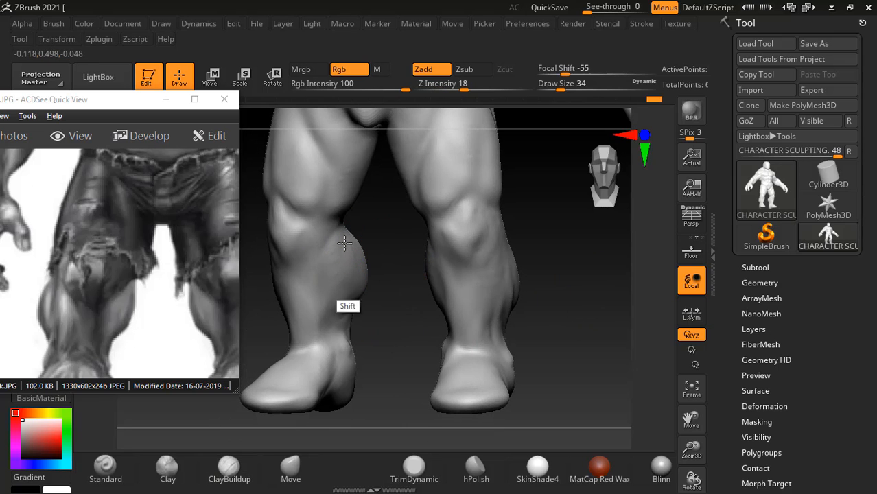
- Adjust the outer calf contours from behind with the Move brush at intensity 51, draw size 54, to match the reference image
drag(381, 299, 567, 333)
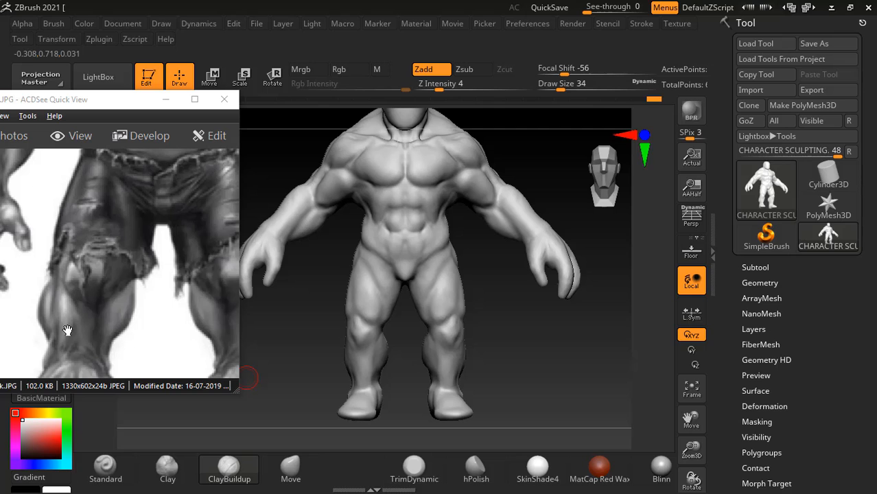
mouse_move(509, 334)
mouse_down()
mouse_move(456, 345)
mouse_move(525, 314)
mouse_move(526, 324)
mouse_move(494, 356)
mouse_up()
click(290, 466)
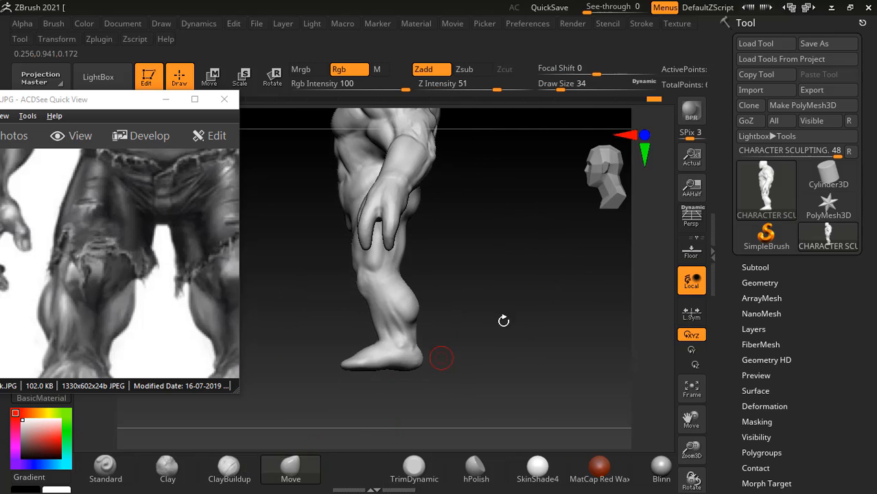
mouse_move(505, 319)
alt+mouse_down()
mouse_move(535, 303)
mouse_move(515, 331)
mouse_move(548, 337)
mouse_move(395, 341)
mouse_move(603, 304)
mouse_move(572, 309)
alt+mouse_up()
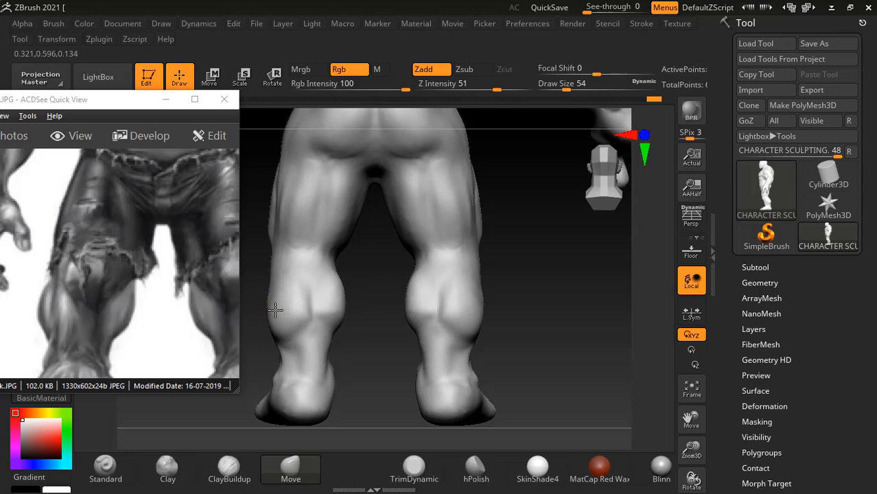
drag(521, 309, 598, 353)
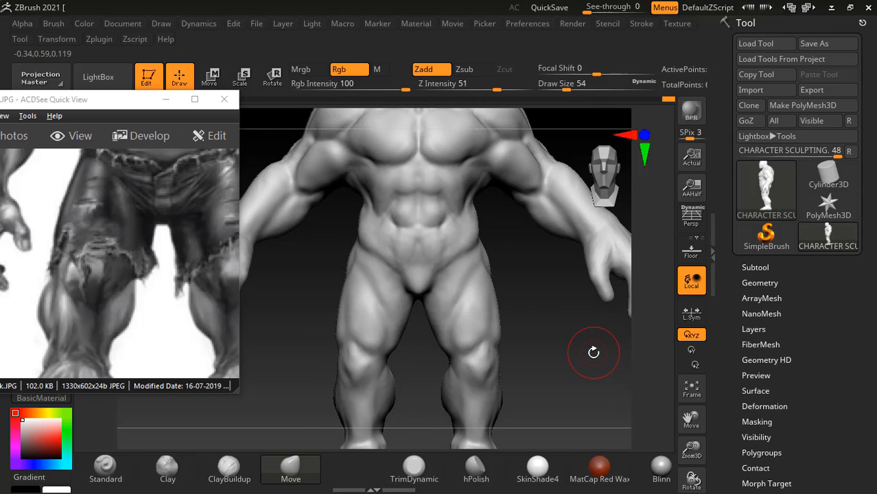
- Carve the arched upper abdominal outline below the chest with the Standard brush at intensity 25, draw size 10, focal shift 61, following the reference image
scroll(140, 266, up, 6)
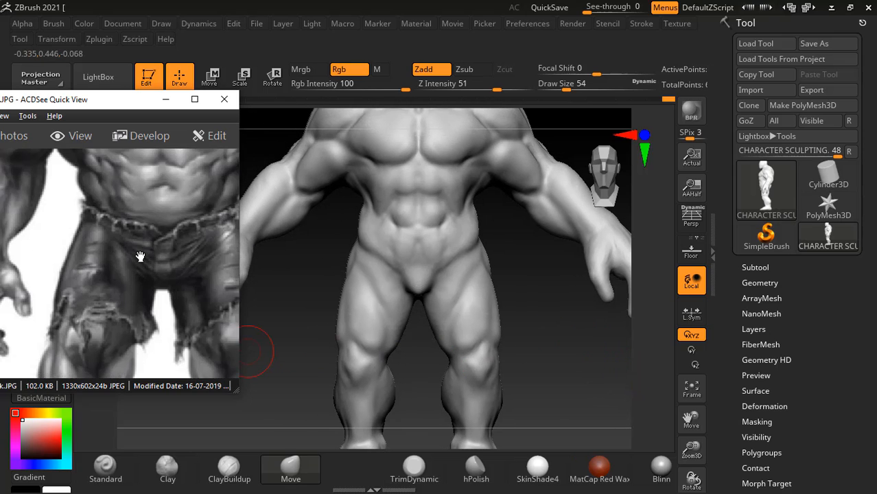
alt+drag(559, 335, 582, 346)
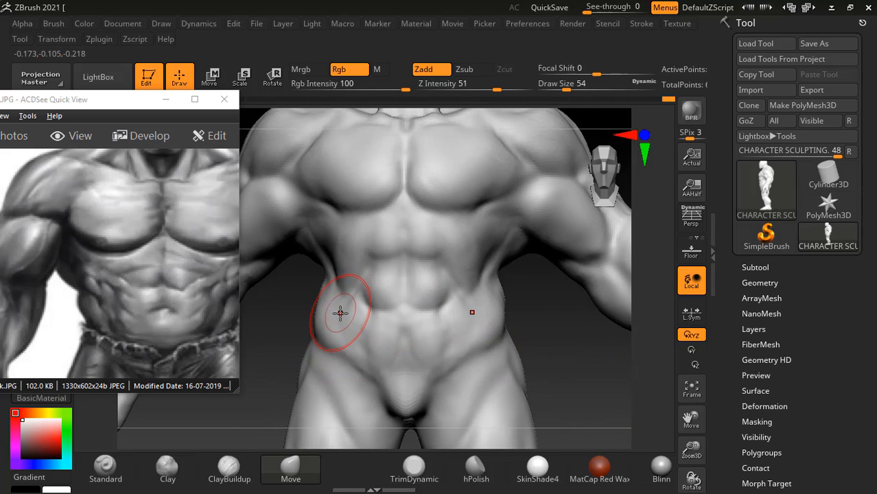
click(229, 469)
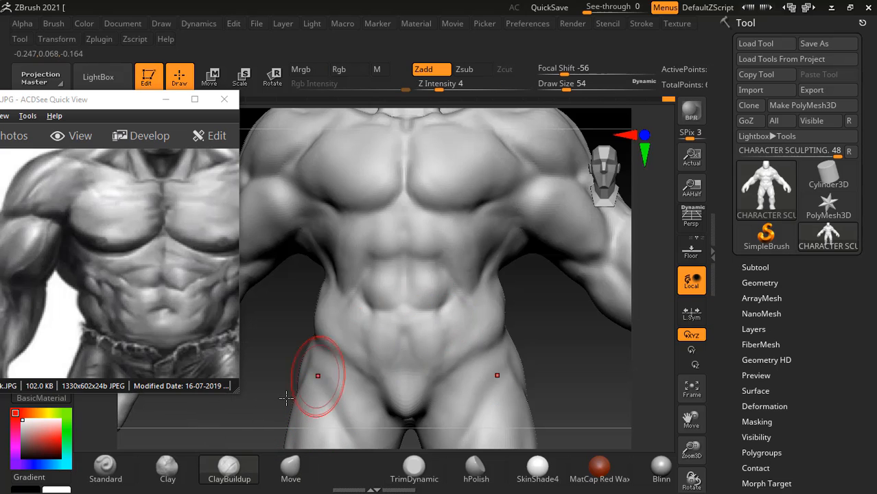
click(106, 468)
key(bracketleft)
key(bracketleft)
key(bracketleft)
key(bracketleft)
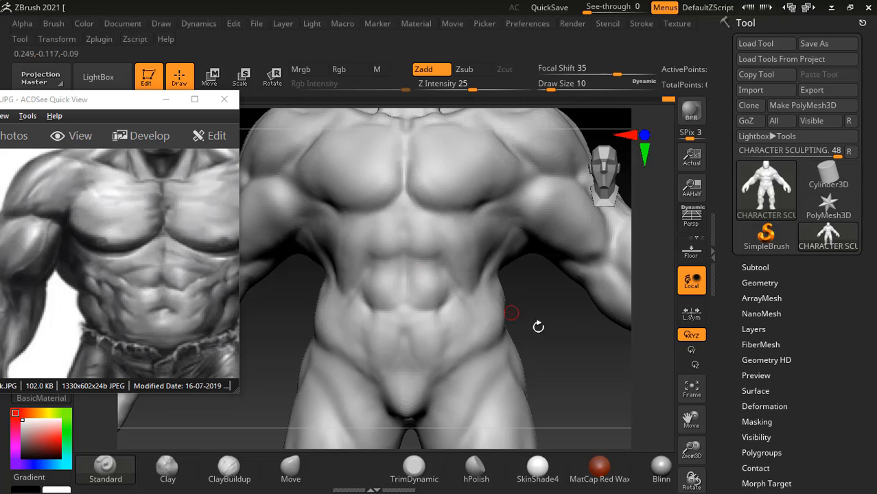
alt+drag(580, 337, 580, 334)
key(space)
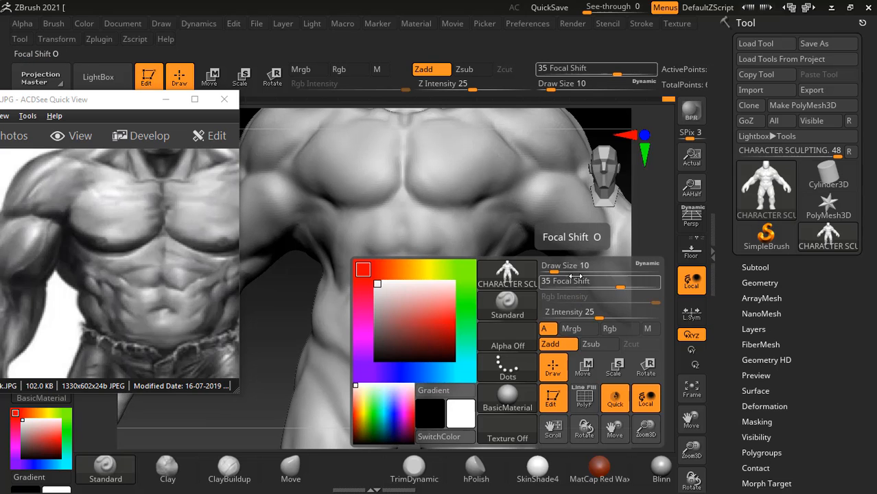
drag(607, 279, 628, 279)
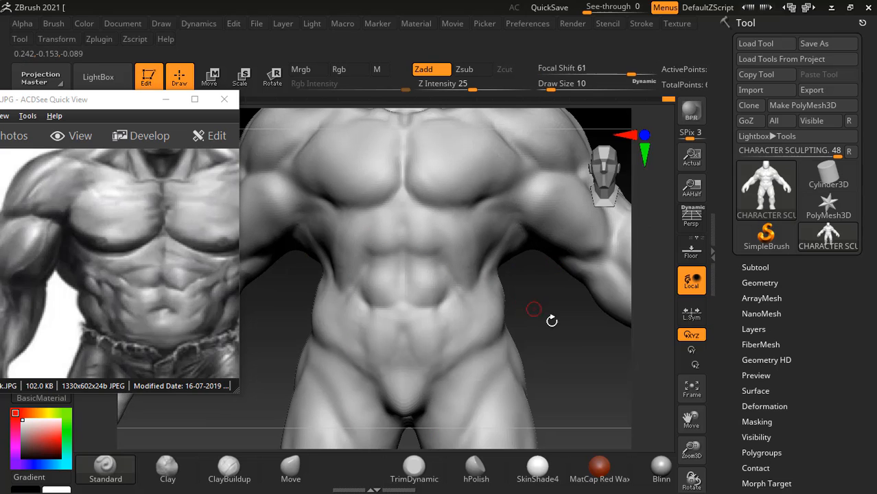
alt+drag(552, 320, 559, 343)
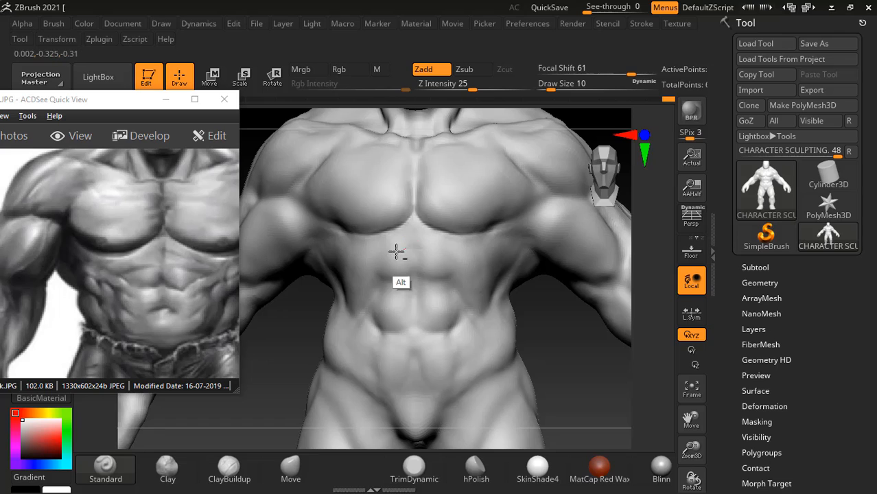
mouse_move(415, 247)
alt+mouse_down()
mouse_move(369, 270)
mouse_move(389, 283)
alt+mouse_up()
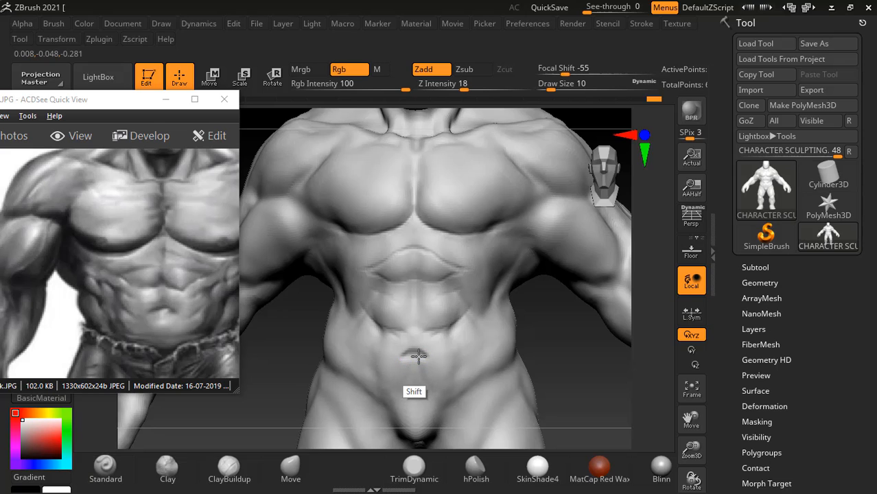
- Deepen and shape the navel with the Standard brush at intensity 25, draw size 10
drag(583, 322, 486, 345)
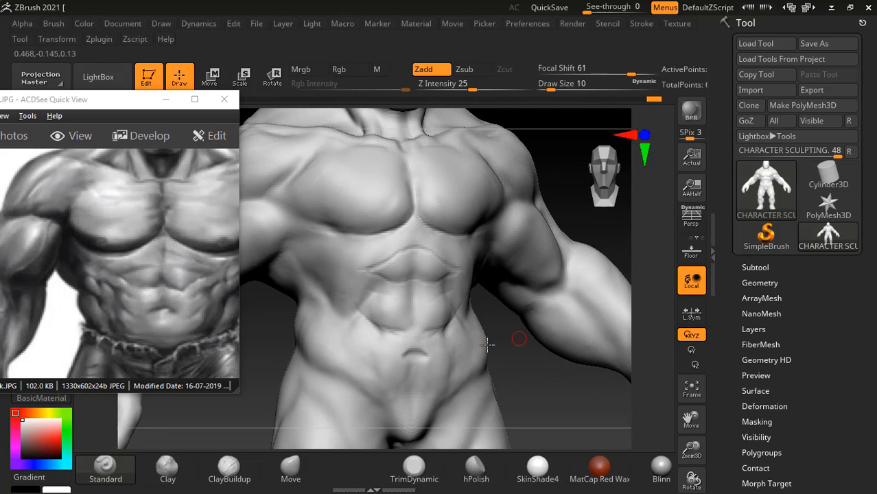
key(bracketright)
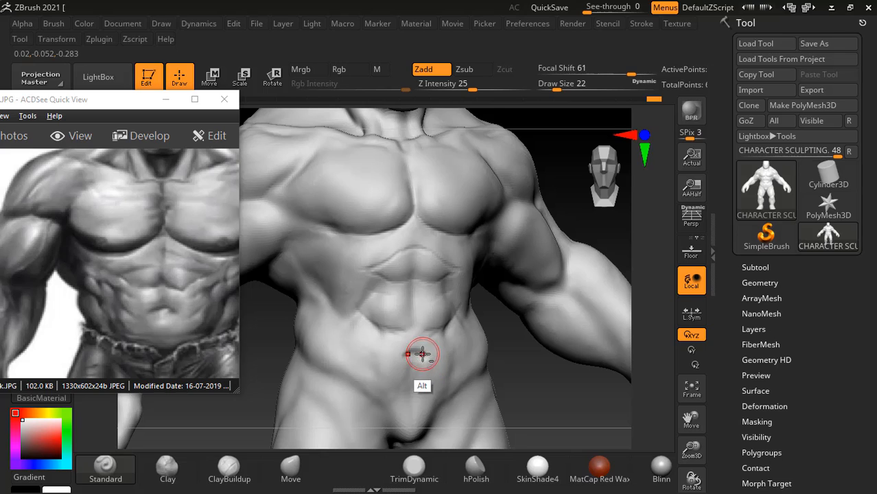
alt+drag(422, 354, 411, 360)
key(bracketleft)
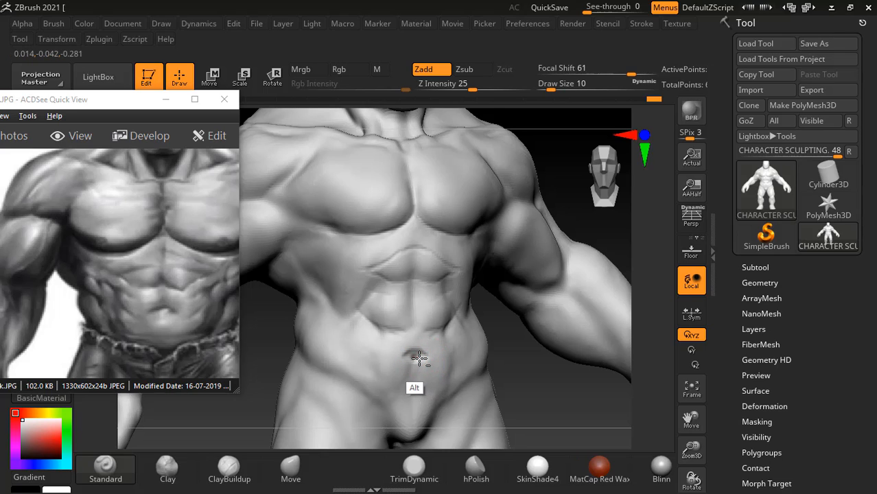
alt+drag(420, 357, 402, 363)
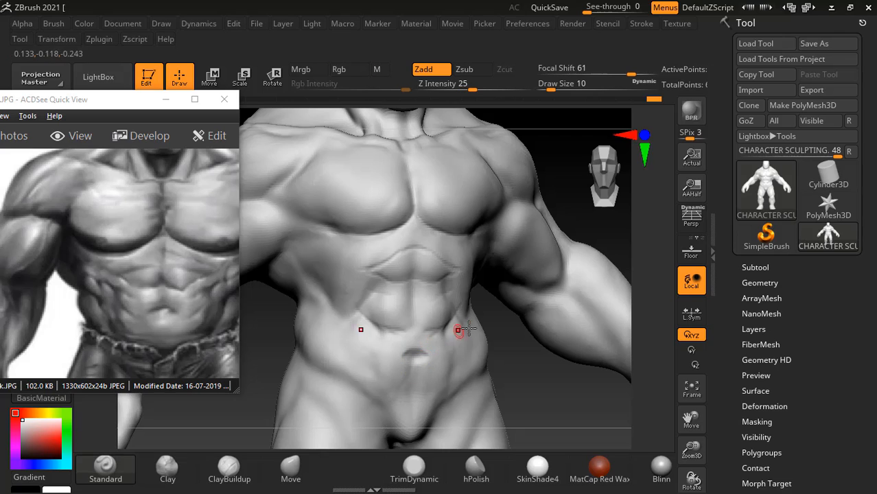
- Build up the abdominal muscles and the area around the navel with ClayBuildup at intensity 4, draw size 30
click(232, 482)
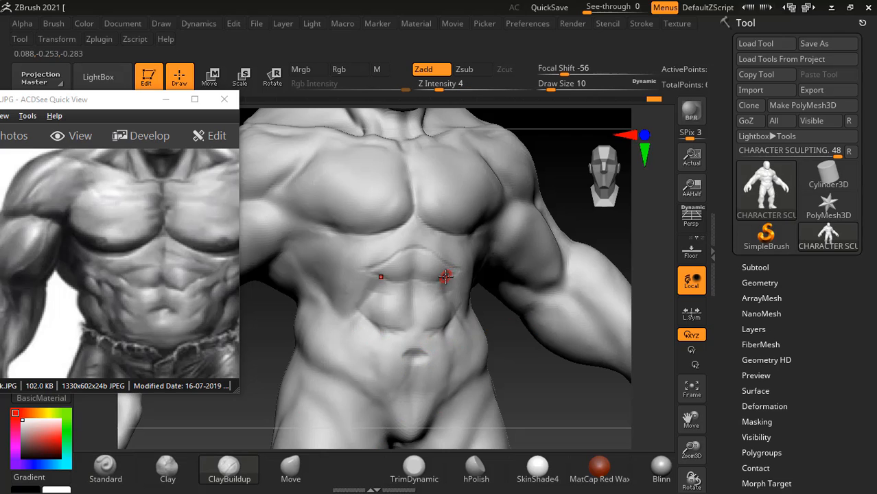
key(bracketright)
key(bracketright)
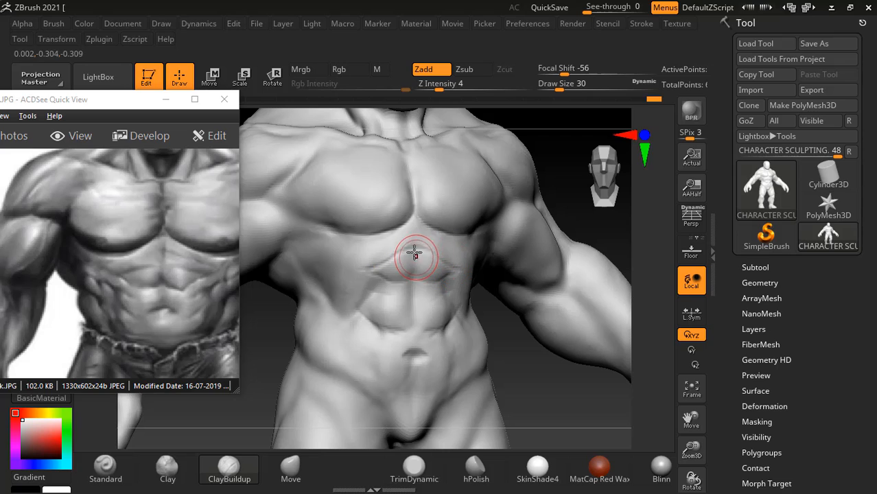
drag(378, 257, 368, 260)
drag(409, 236, 367, 261)
mouse_move(402, 305)
mouse_down()
mouse_move(377, 303)
mouse_move(380, 286)
mouse_move(362, 326)
mouse_move(397, 312)
mouse_move(372, 298)
mouse_up()
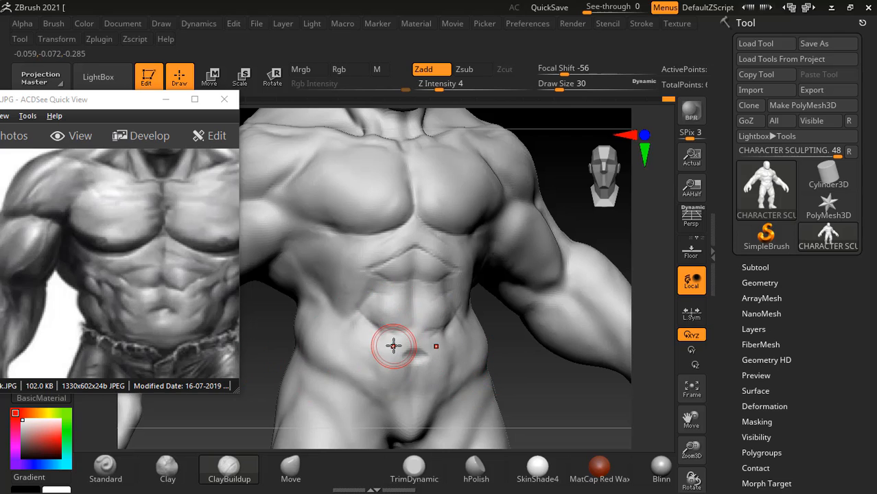
mouse_move(393, 345)
mouse_down()
mouse_move(369, 336)
mouse_move(378, 313)
mouse_up()
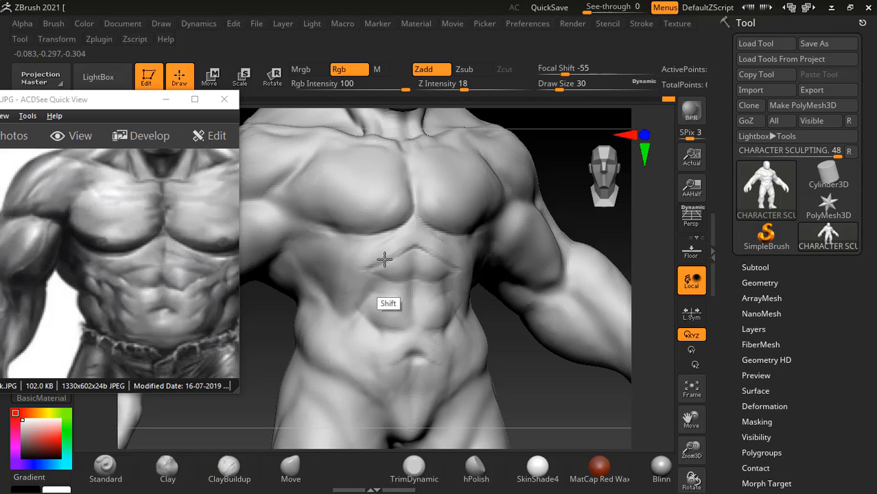
- Smooth the upper abdominal strokes at draw size 30 and set the Smooth brush intensity to 9
shift+drag(384, 259, 411, 252)
drag(605, 376, 568, 377)
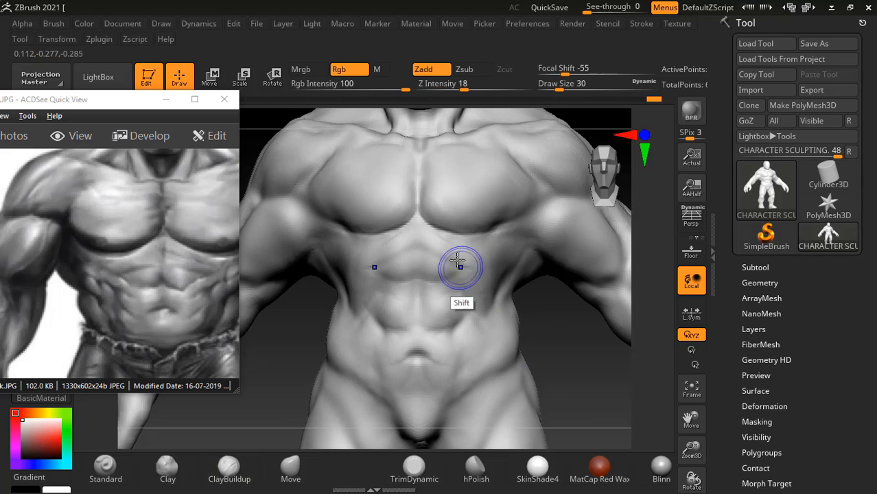
shift+drag(457, 261, 358, 262)
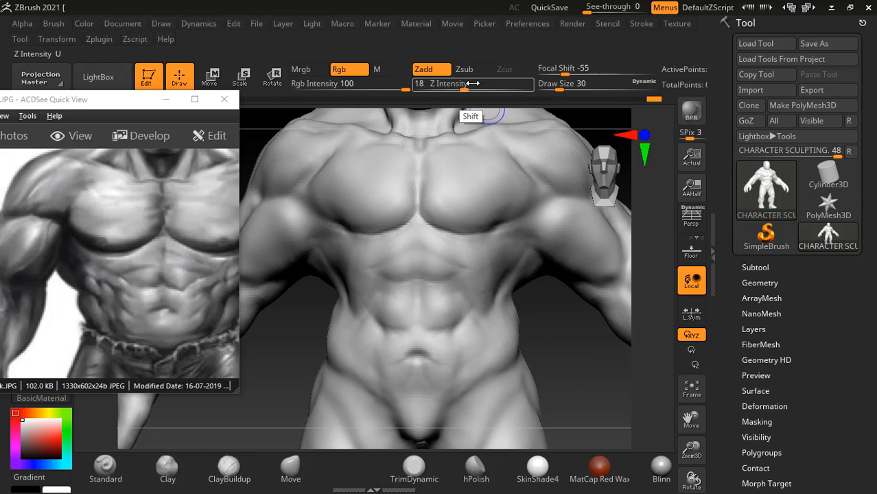
drag(544, 359, 501, 386)
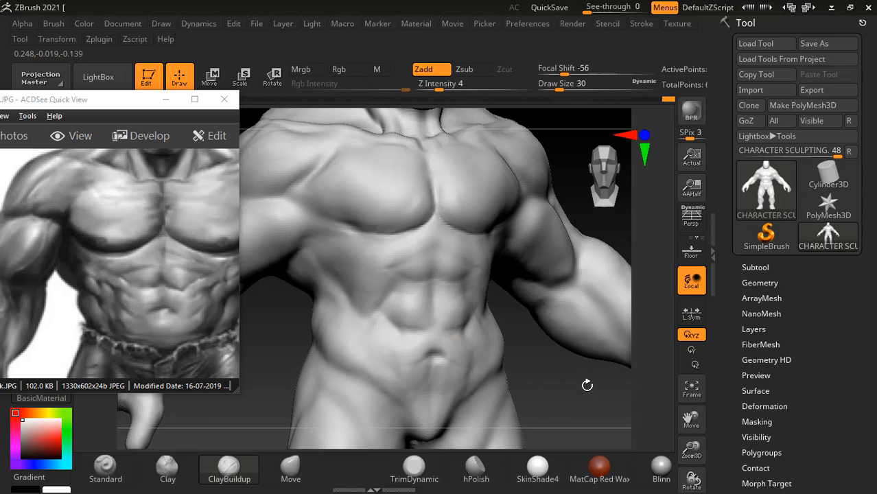
- Add volume to the side of the waist and the obliques with ClayBuildup at intensity 4, draw size 30, and smooth the strokes
mouse_move(582, 385)
mouse_down()
mouse_move(588, 391)
mouse_move(542, 389)
mouse_up()
mouse_move(590, 406)
mouse_down()
mouse_move(592, 371)
mouse_move(570, 306)
mouse_up()
mouse_move(559, 362)
alt+mouse_down()
mouse_move(558, 374)
mouse_move(577, 389)
mouse_move(553, 316)
mouse_move(560, 335)
mouse_move(648, 308)
alt+mouse_up()
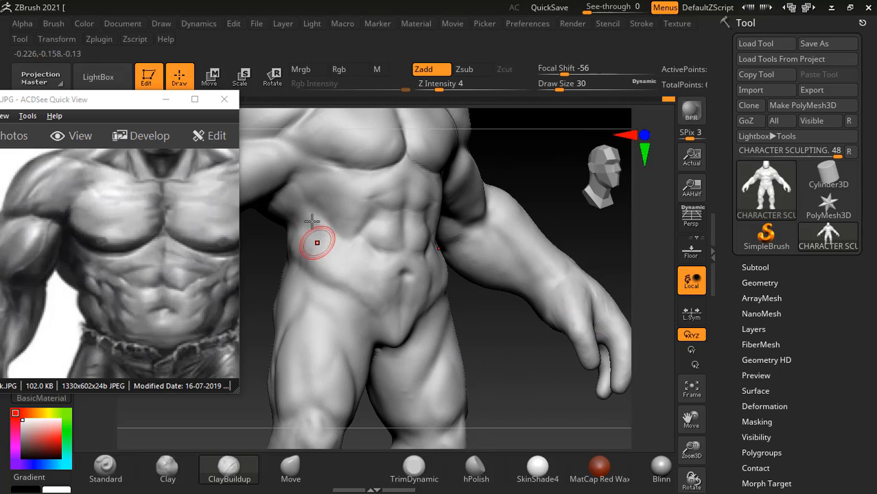
key(shift)
shift+drag(325, 230, 315, 267)
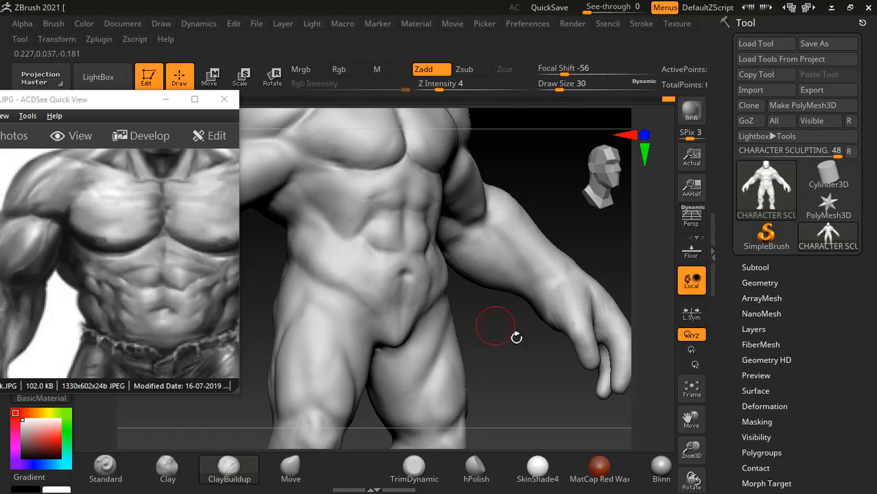
drag(499, 329, 430, 352)
mouse_move(295, 263)
mouse_down()
mouse_move(317, 246)
mouse_move(337, 298)
mouse_up()
key(shift)
- Refine the middle and lower back muscles with ClayBuildup at intensity 4, draw size 30, and smooth them and the rear shoulder at intensity 9
mouse_move(474, 363)
mouse_down()
mouse_move(589, 356)
mouse_move(582, 360)
mouse_up()
alt+drag(507, 381, 551, 381)
alt+drag(494, 329, 505, 372)
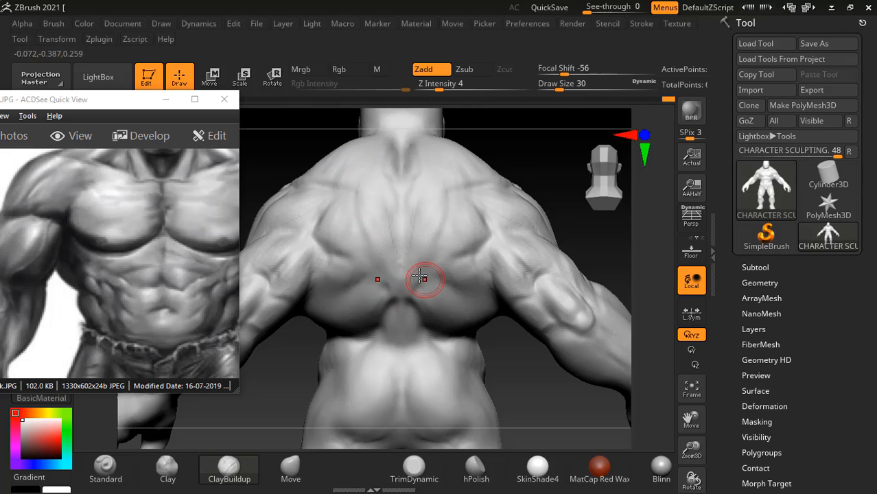
key(shift)
shift+drag(409, 229, 442, 237)
shift+drag(439, 293, 446, 314)
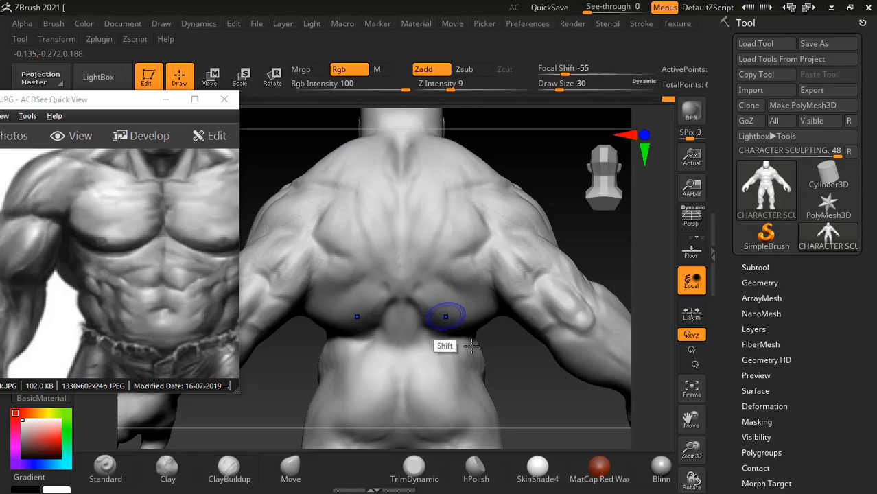
drag(553, 431, 556, 386)
shift+drag(366, 318, 378, 318)
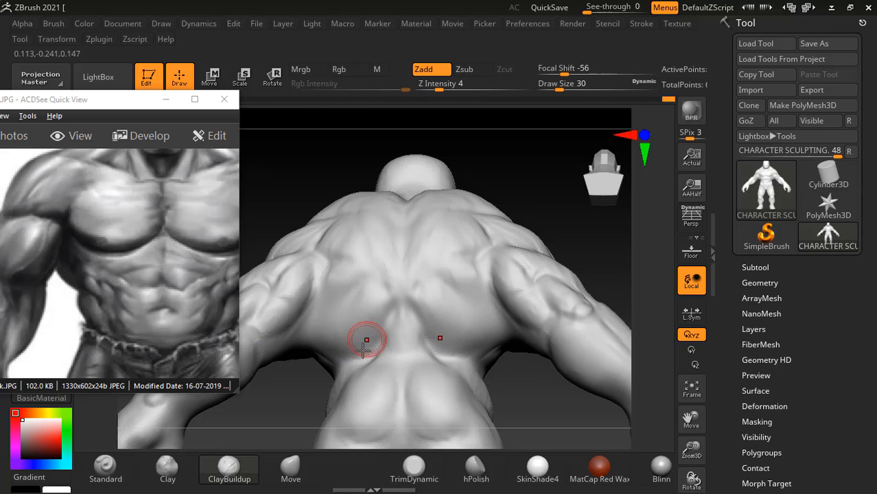
alt+drag(288, 406, 296, 347)
mouse_move(499, 244)
mouse_down()
mouse_move(528, 266)
mouse_move(527, 309)
mouse_move(504, 299)
mouse_move(538, 235)
mouse_move(515, 243)
mouse_up()
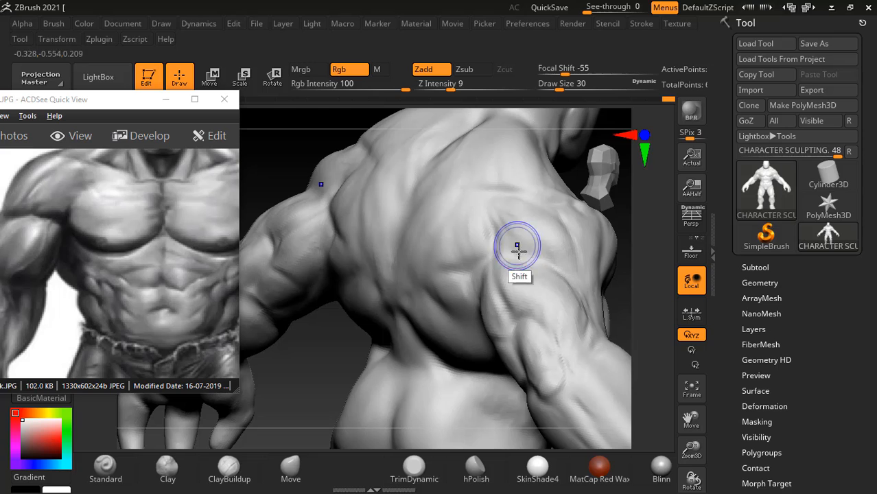
- Compare the whole figure from the front with the legs in the reference image
key(f)
mouse_move(611, 313)
mouse_down()
mouse_move(568, 305)
mouse_move(603, 321)
mouse_up()
alt+drag(591, 362, 607, 330)
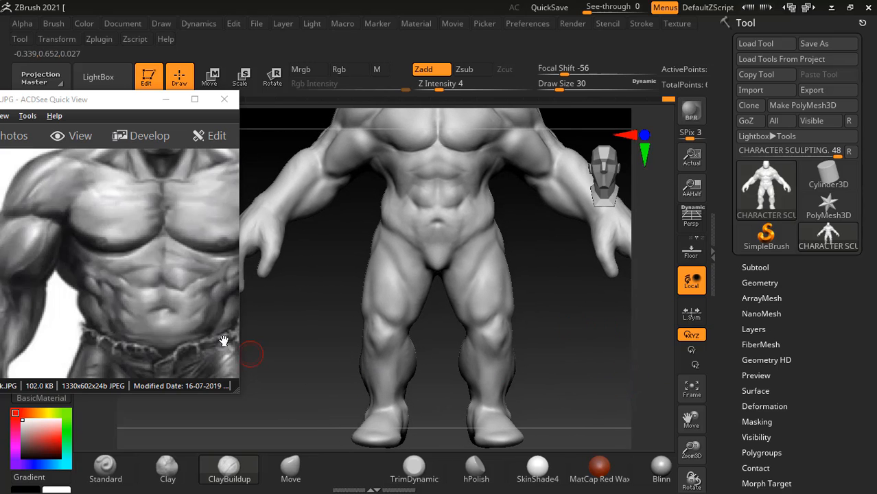
drag(223, 341, 141, 165)
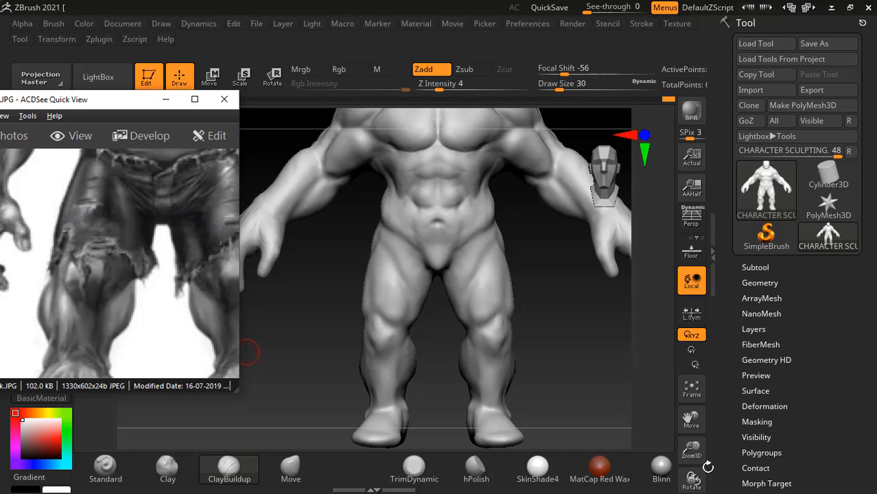
- Switch to the anatomy PDF in Acrobat Reader and study the lower leg figures from Figure 6.67 on page 208 through page 212
key(alt+Tab)
click(447, 180)
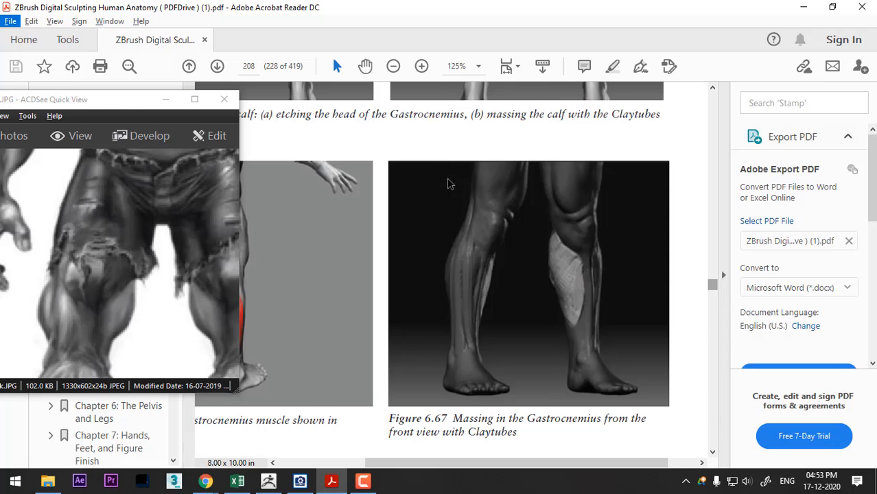
click(654, 274)
scroll(655, 289, down, 5)
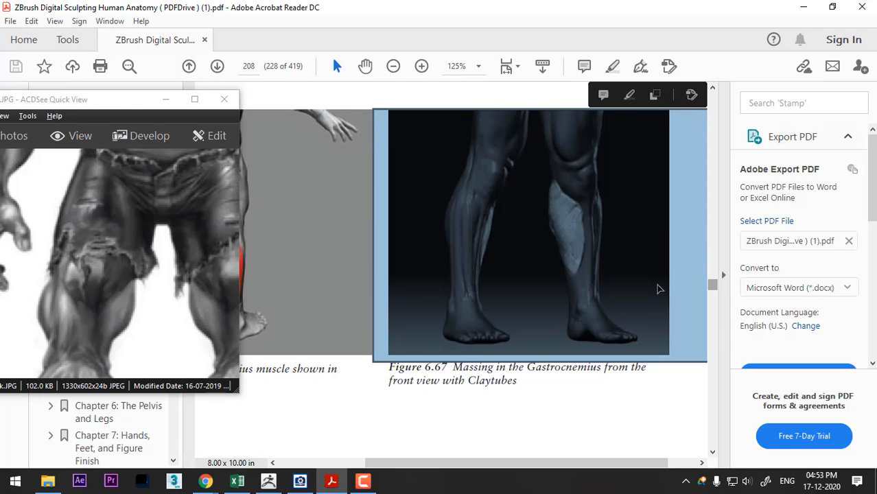
scroll(609, 262, down, 8)
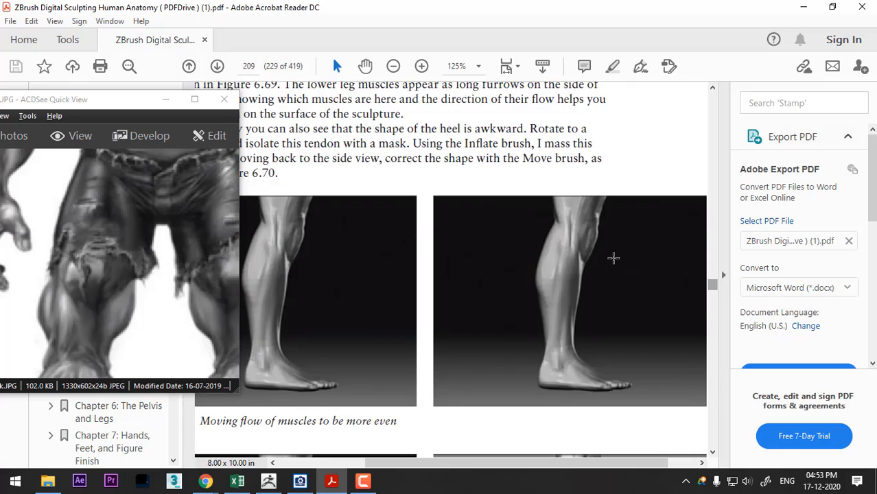
scroll(613, 257, down, 10)
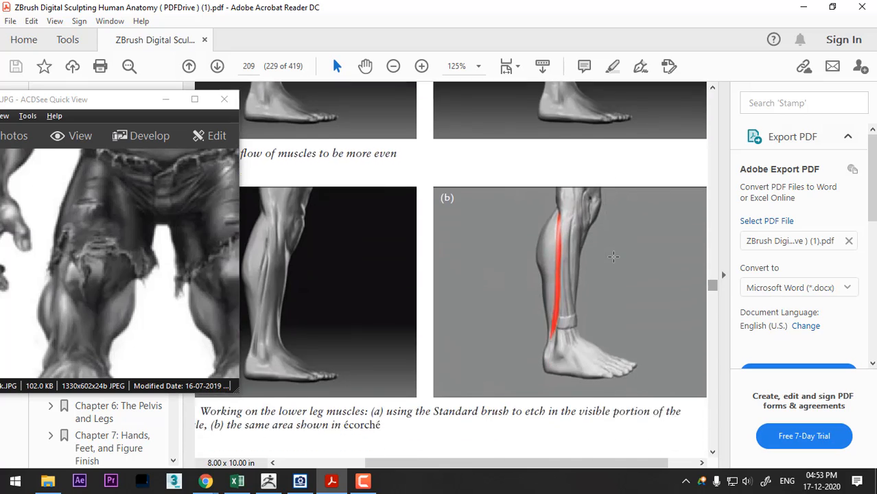
scroll(613, 257, down, 6)
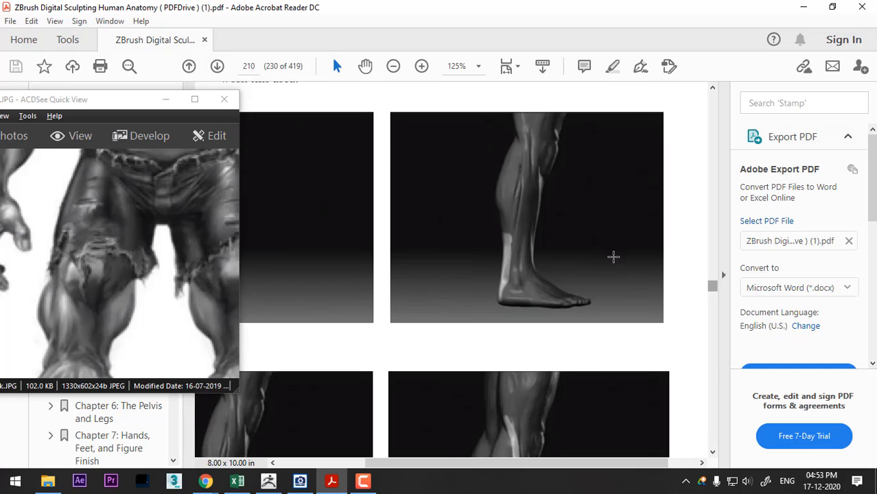
scroll(613, 257, down, 4)
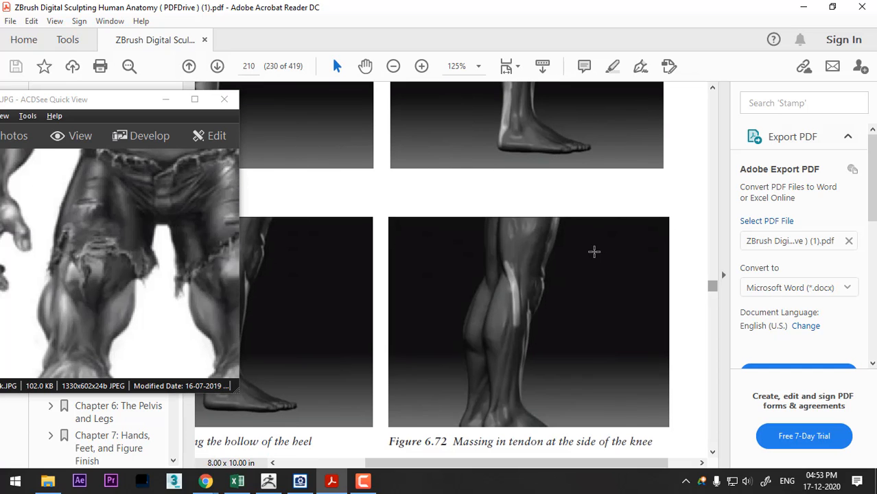
scroll(596, 248, down, 10)
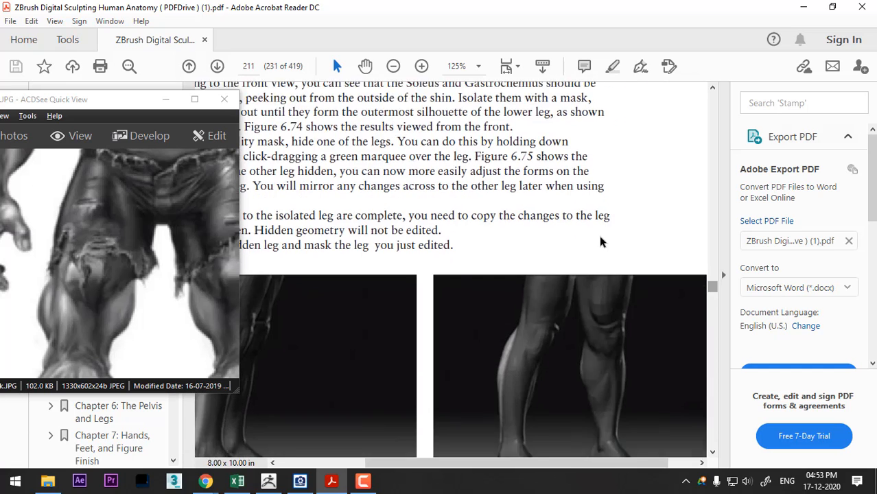
scroll(599, 236, down, 12)
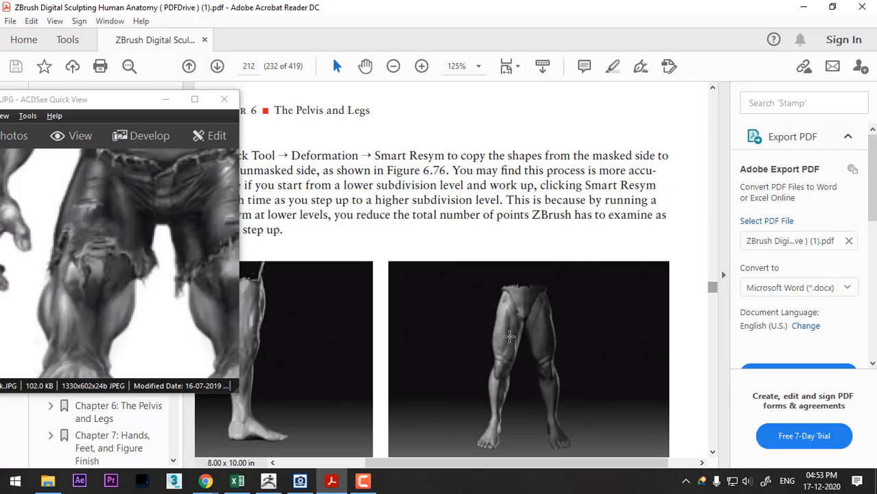
- Examine the lower leg figures on pages 210 to 212 of the anatomy PDF, including the heel, knee tendon and calf muscles
click(421, 66)
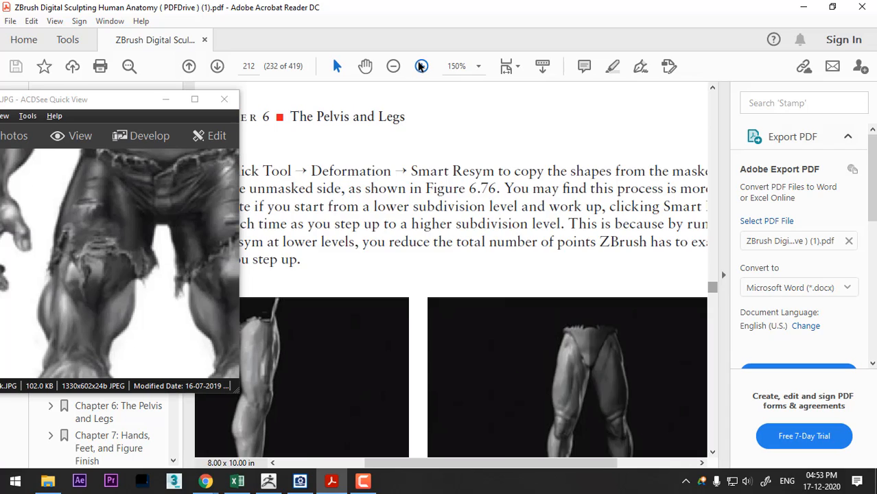
click(421, 66)
drag(515, 464, 578, 468)
drag(717, 287, 717, 284)
scroll(588, 309, down, 5)
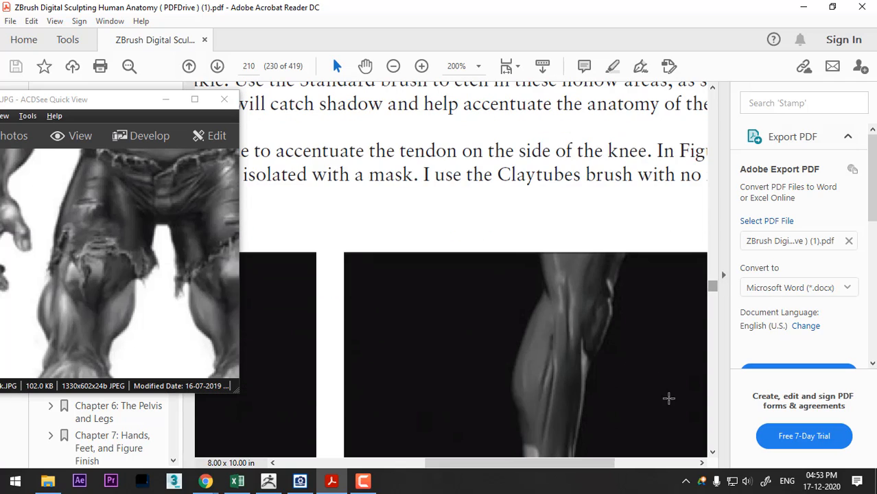
click(398, 65)
click(398, 64)
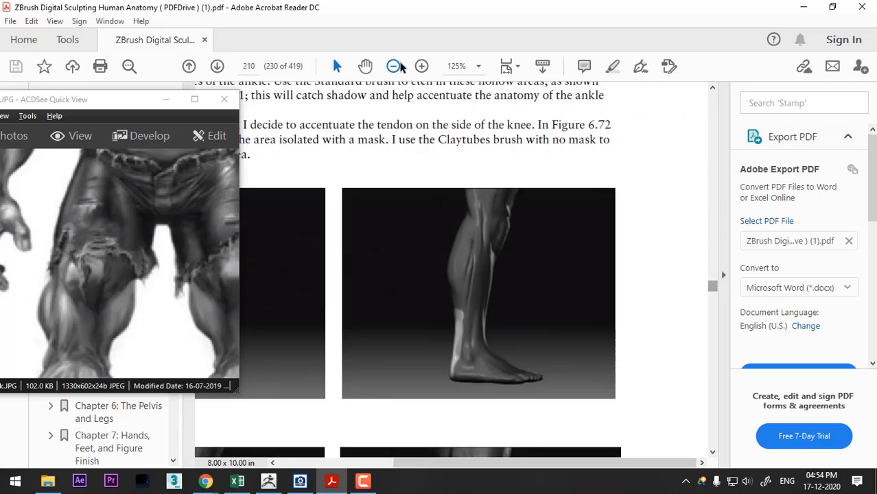
click(396, 65)
scroll(515, 237, down, 4)
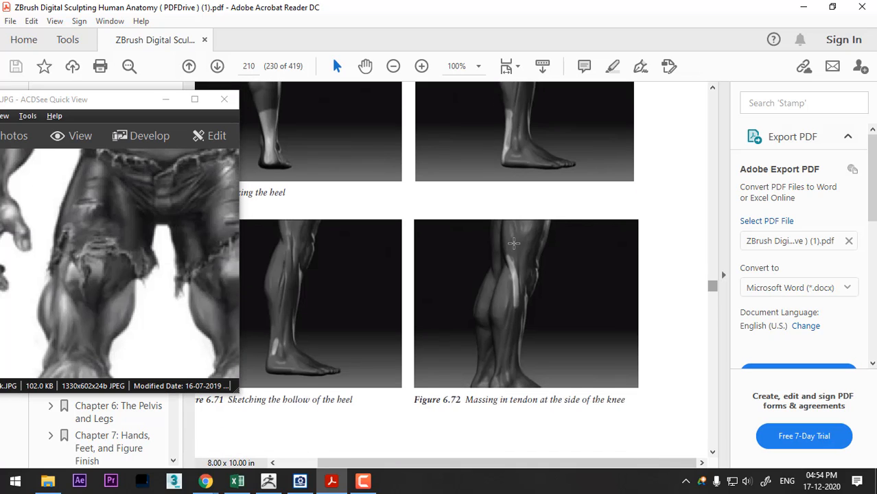
scroll(514, 243, down, 5)
scroll(504, 225, down, 4)
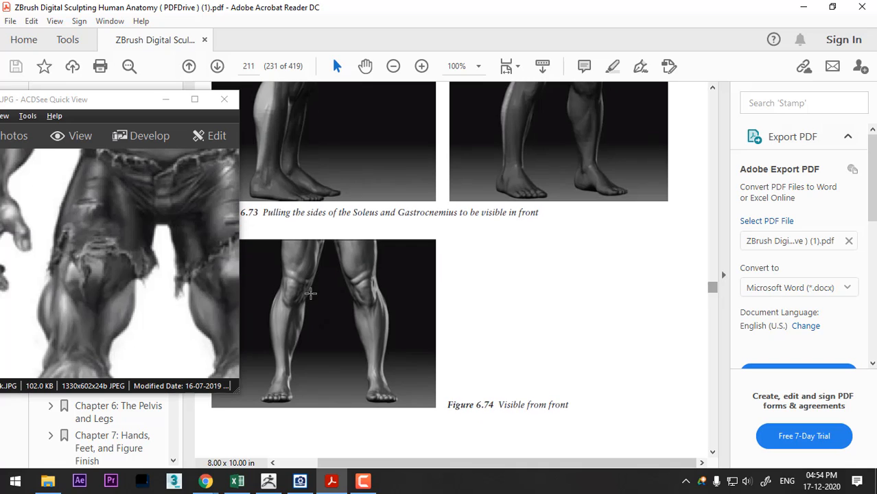
scroll(325, 276, down, 8)
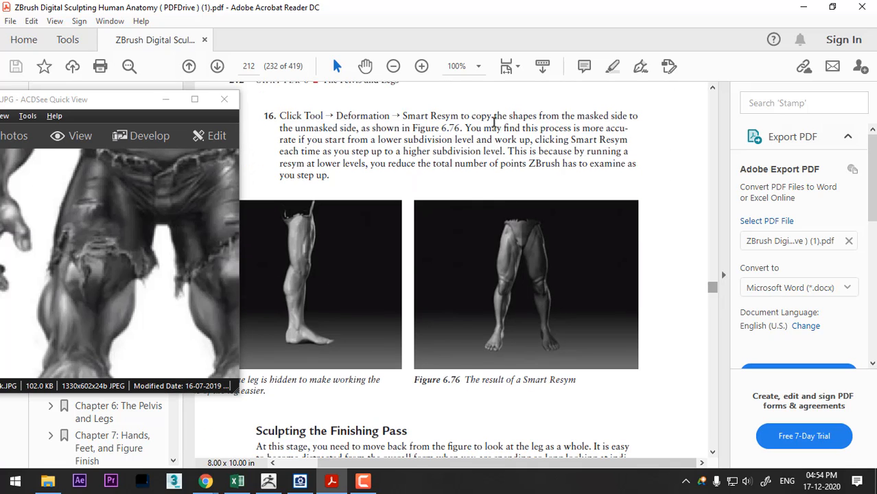
- Enlarge Figure 6.76 to 200% and compare its front view of the legs with the sculpted figure in ZBrush
click(421, 66)
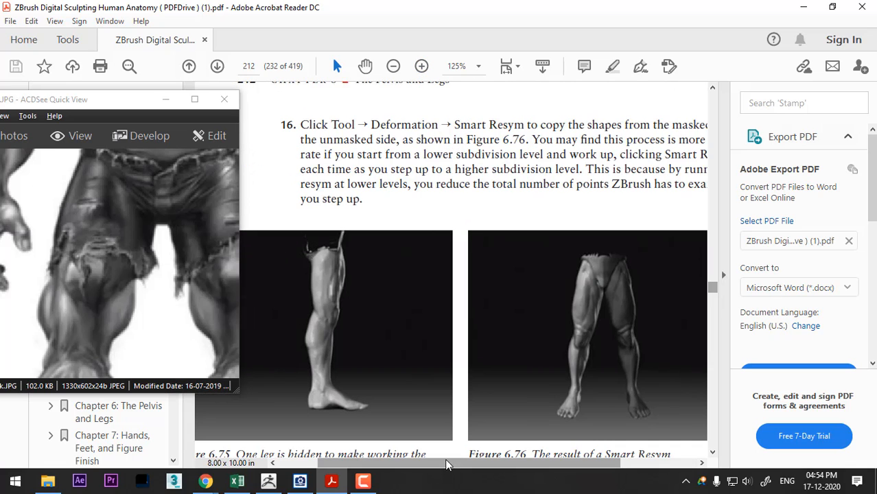
scroll(445, 459, right, 3)
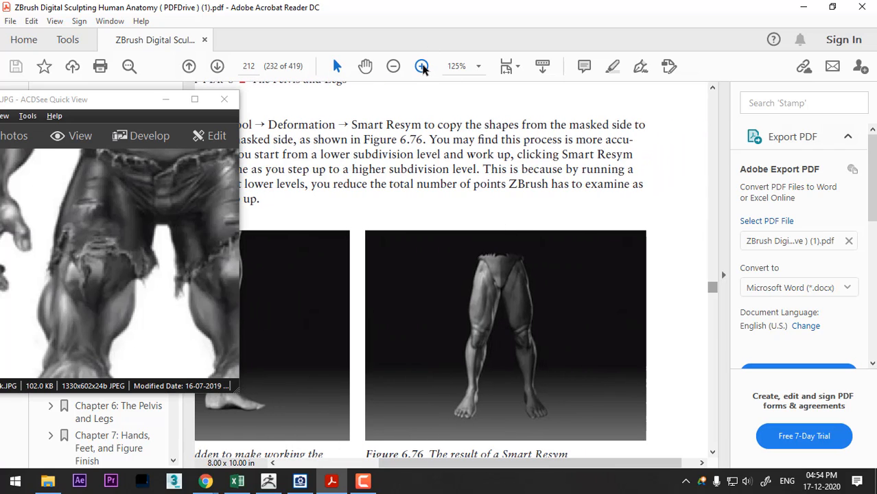
click(421, 65)
scroll(522, 468, right, 3)
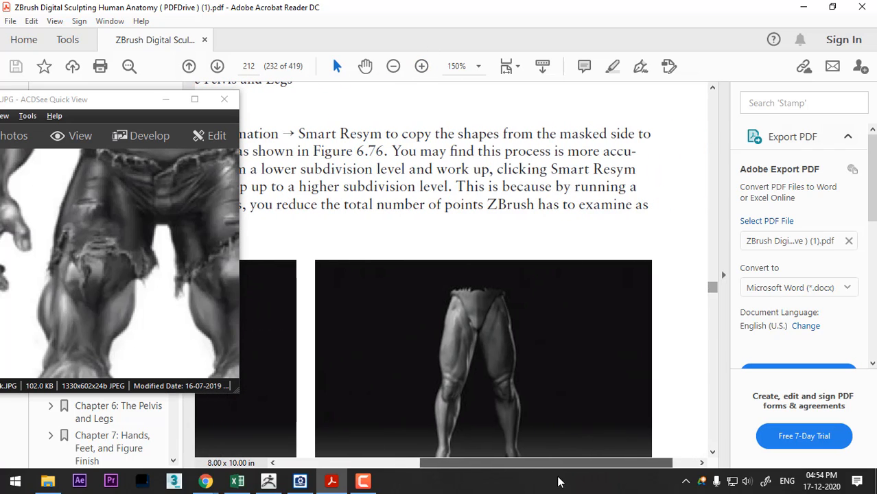
click(421, 66)
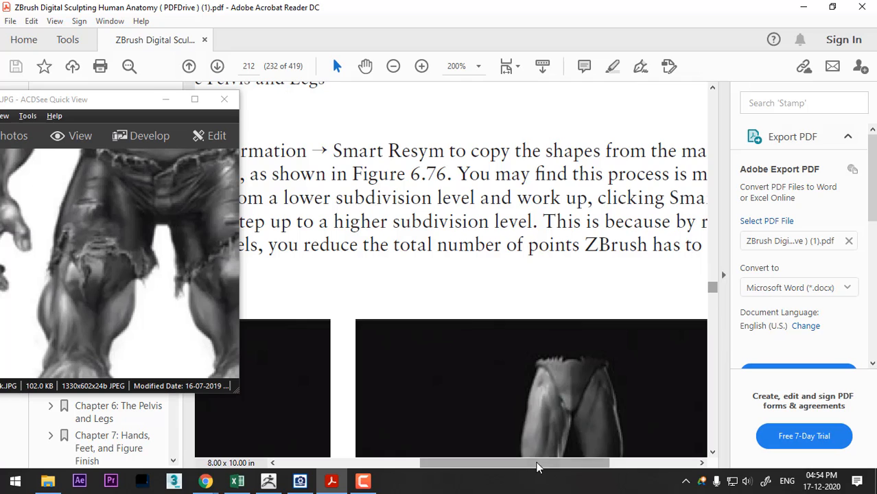
scroll(589, 449, right, 3)
click(713, 453)
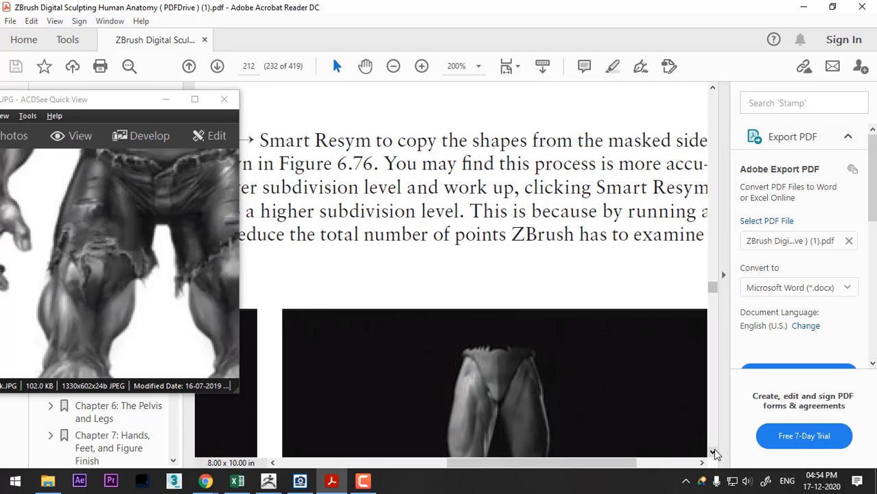
click(713, 453)
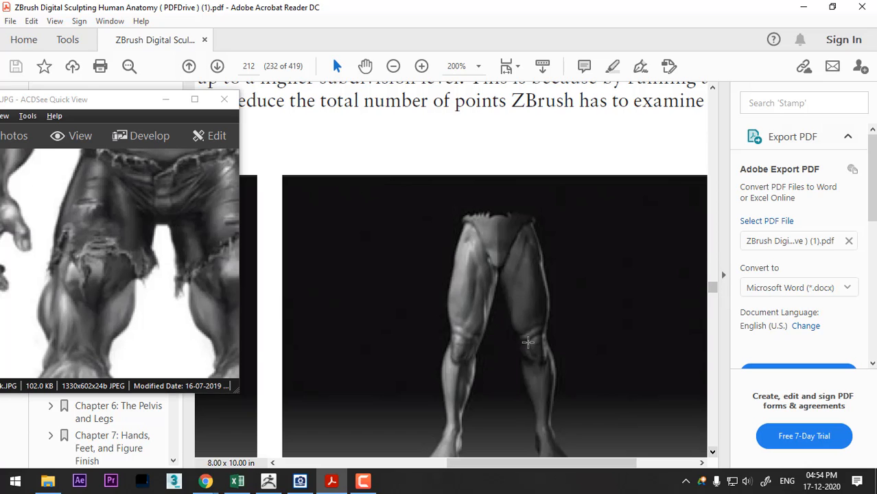
key(alt+Tab)
key(Tab)
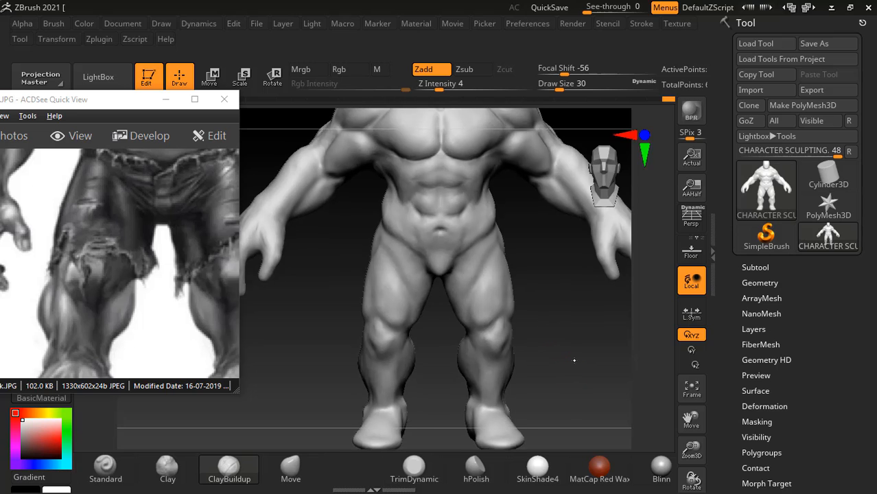
key(alt+Tab)
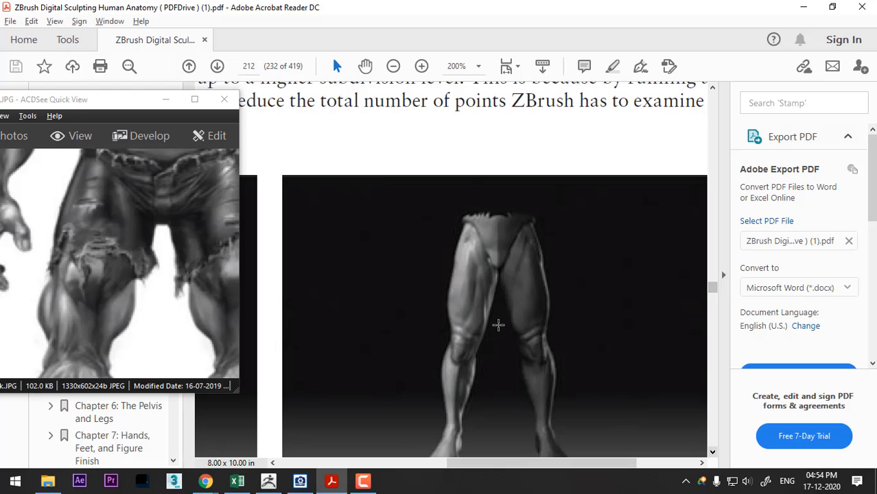
- Return to ZBrush and build up the front thigh muscles with ClayBuildup at intensity 4, draw size 42
key(alt+Tab)
drag(590, 309, 612, 327)
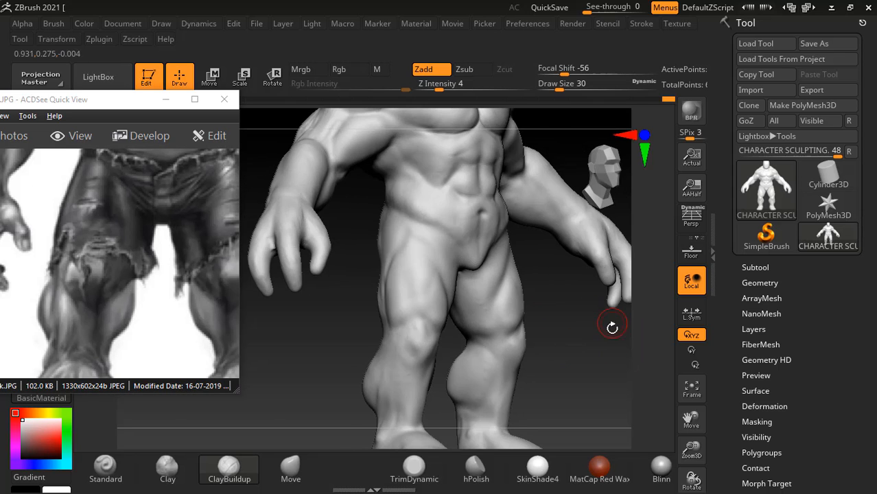
alt+drag(608, 381, 601, 386)
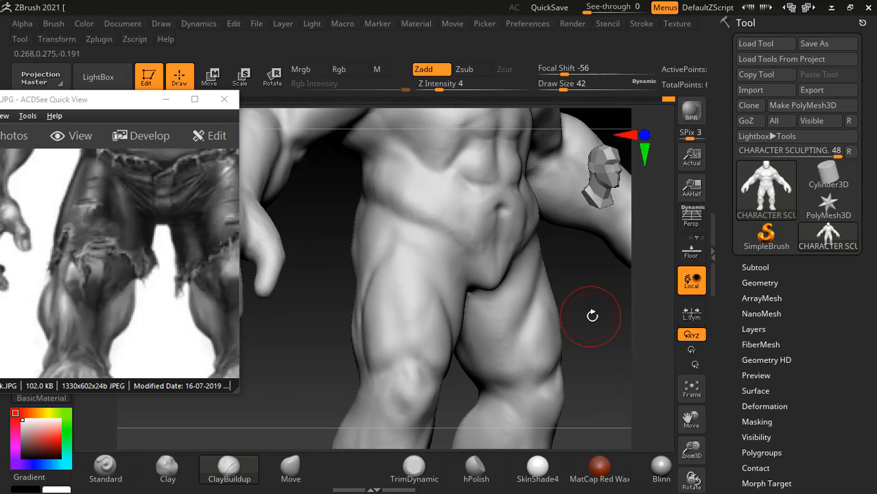
drag(592, 316, 542, 343)
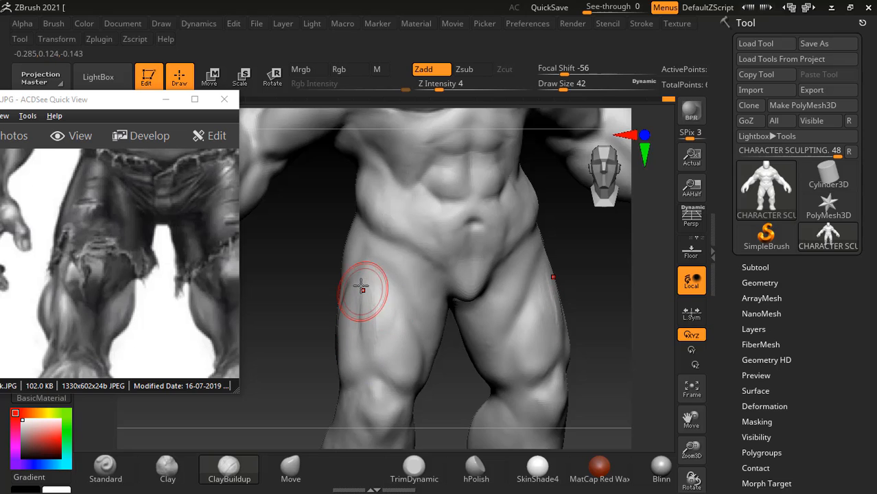
mouse_move(361, 285)
mouse_down()
mouse_move(366, 298)
mouse_move(382, 287)
mouse_move(371, 349)
mouse_up()
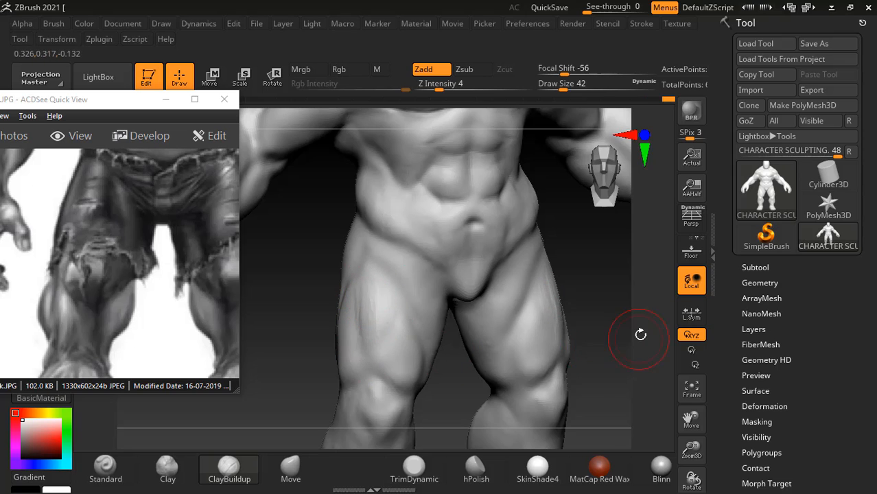
drag(640, 334, 585, 333)
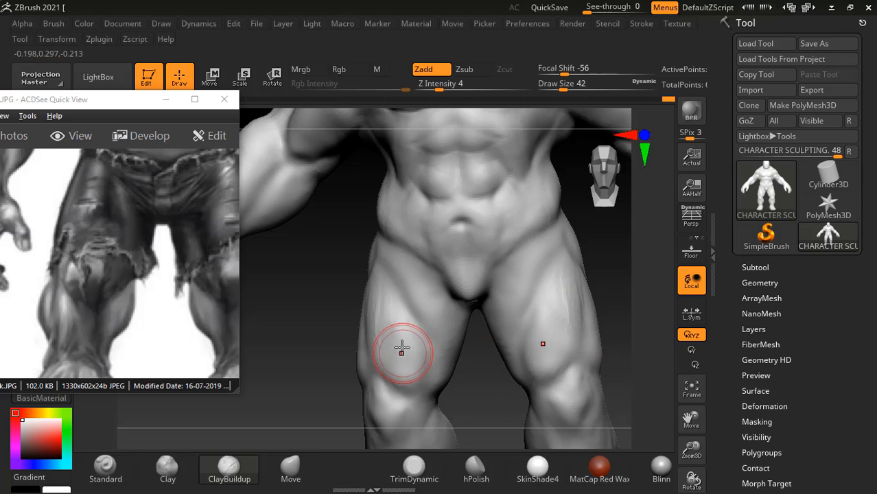
mouse_move(402, 347)
mouse_down()
mouse_move(410, 357)
mouse_move(412, 346)
mouse_move(409, 363)
mouse_up()
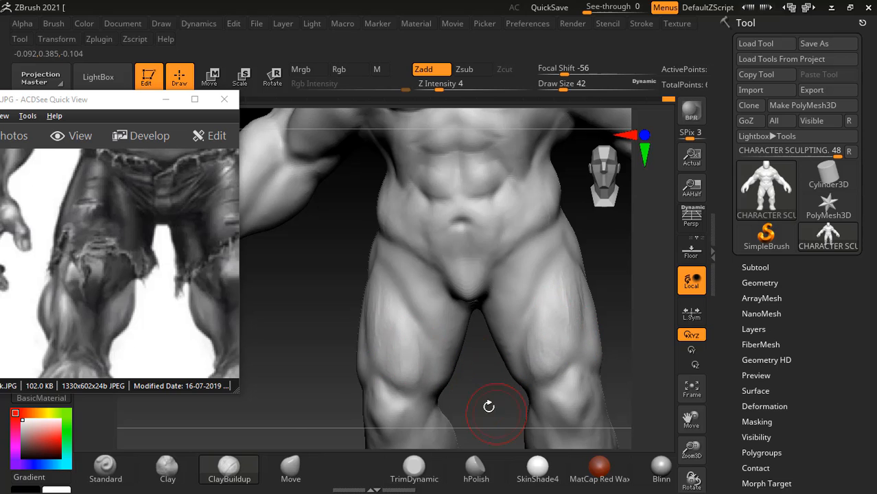
- Define the outer thigh muscle down to above the knee with ClayBuildup at intensity 4, draw size 42, and soften the strokes
drag(489, 406, 378, 387)
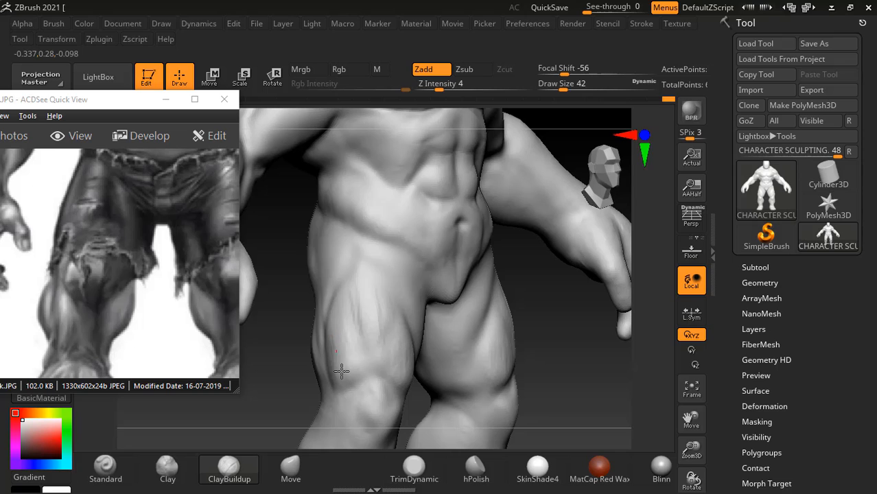
mouse_move(342, 371)
mouse_down()
mouse_move(339, 336)
mouse_move(351, 348)
mouse_move(362, 298)
mouse_move(381, 331)
mouse_move(419, 360)
mouse_up()
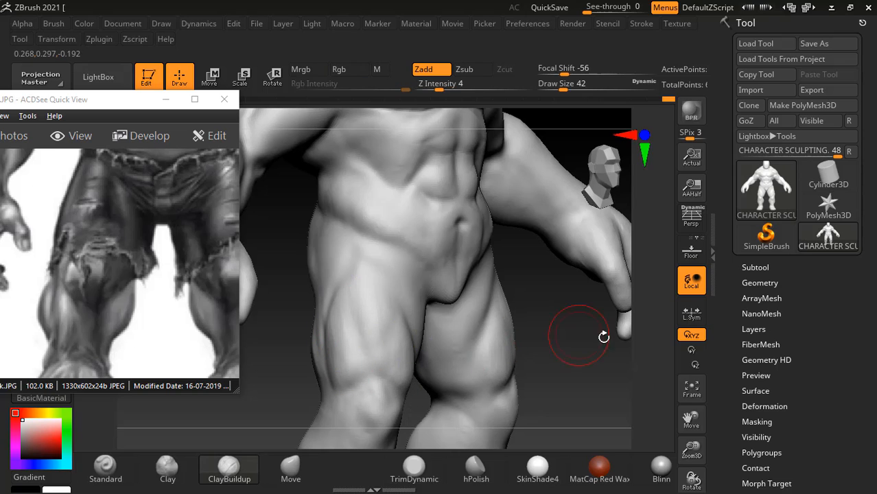
drag(604, 336, 584, 344)
- Switch to ACDSee Quick View, browse to the male muscular system image and study its front thigh and knee muscles at 150% zoom
key(alt+Tab)
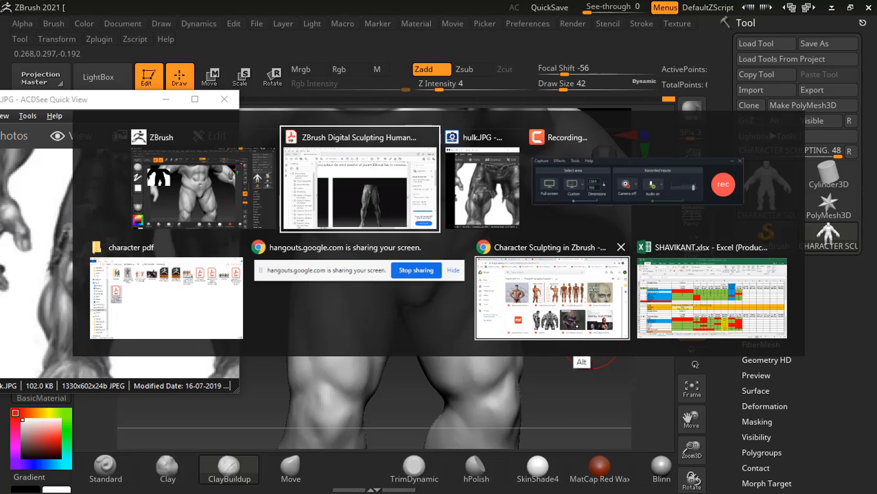
click(496, 198)
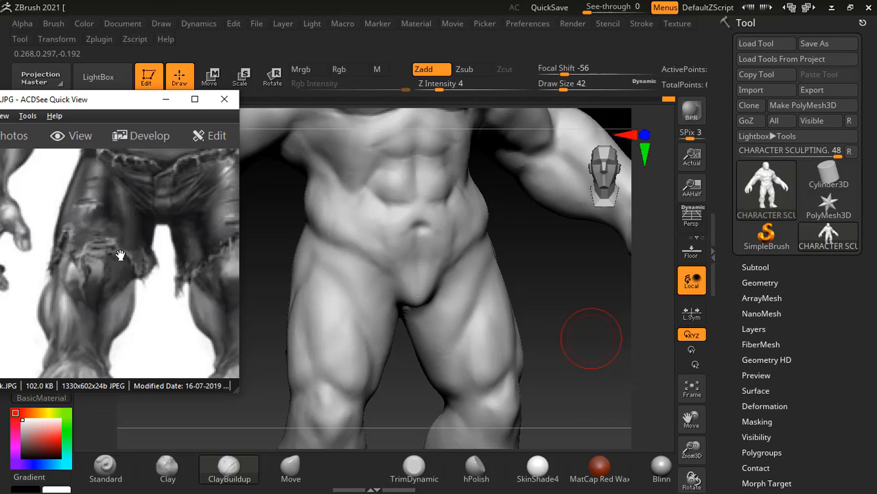
scroll(122, 250, down, 5)
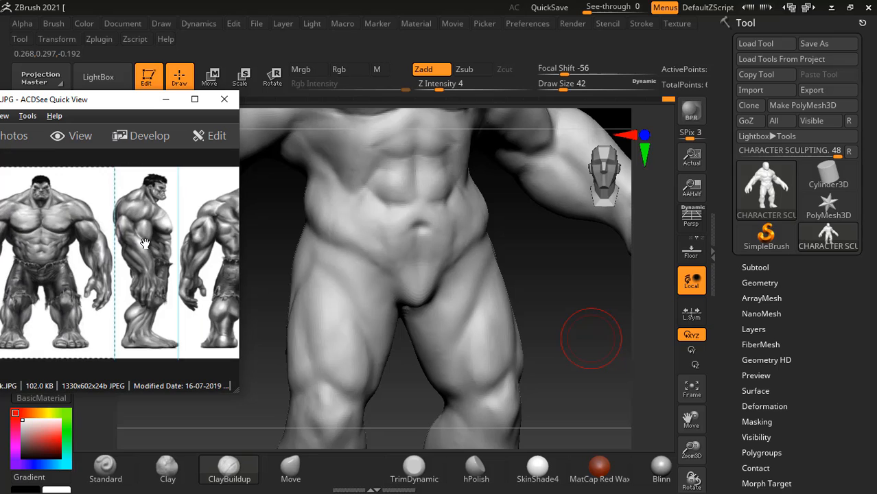
scroll(144, 244, down, 4)
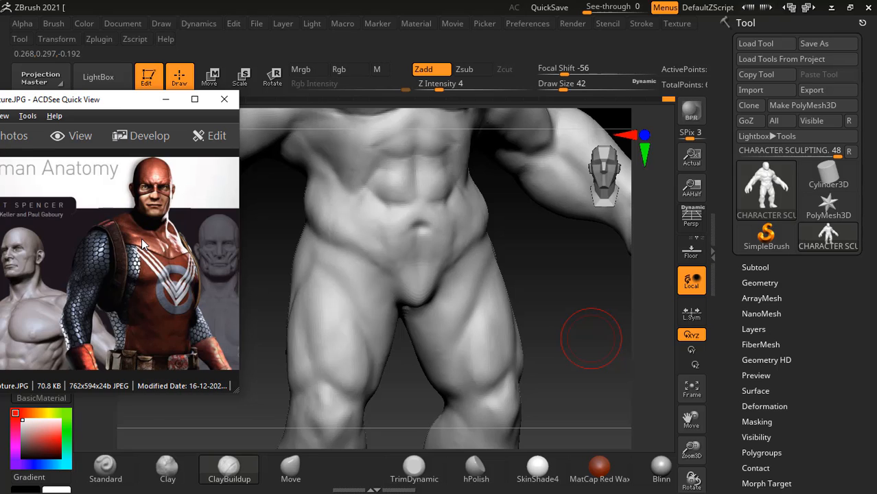
scroll(155, 257, up, 1)
scroll(161, 260, down, 1)
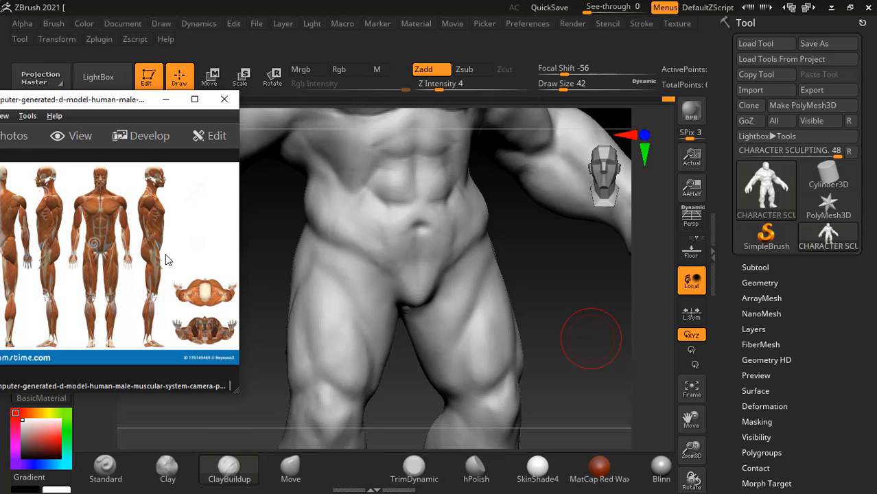
click(194, 100)
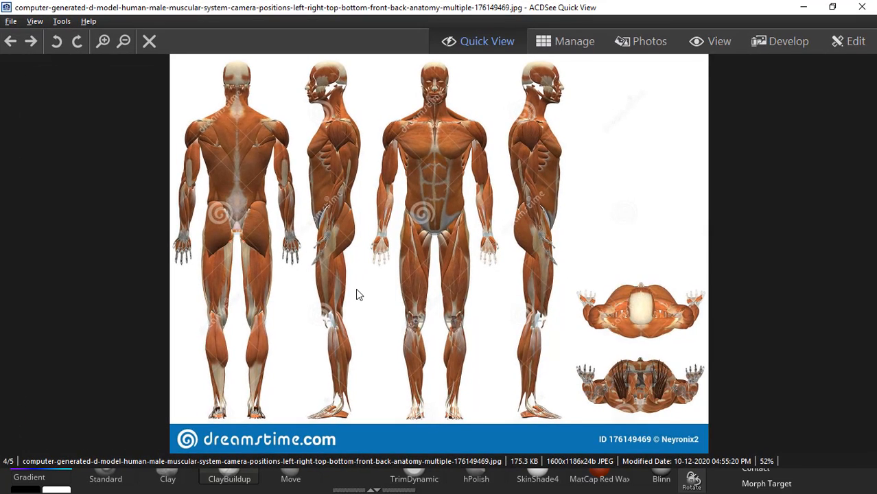
ctrl+scroll(357, 295, up, 5)
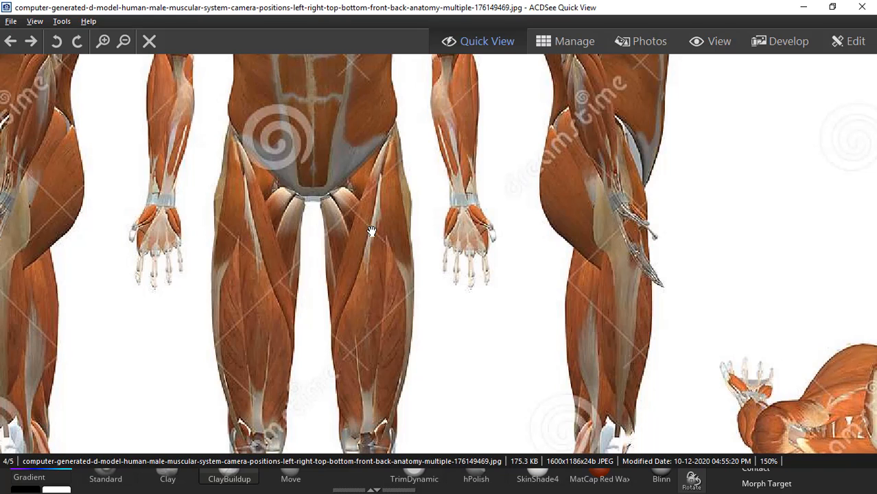
drag(374, 335, 362, 249)
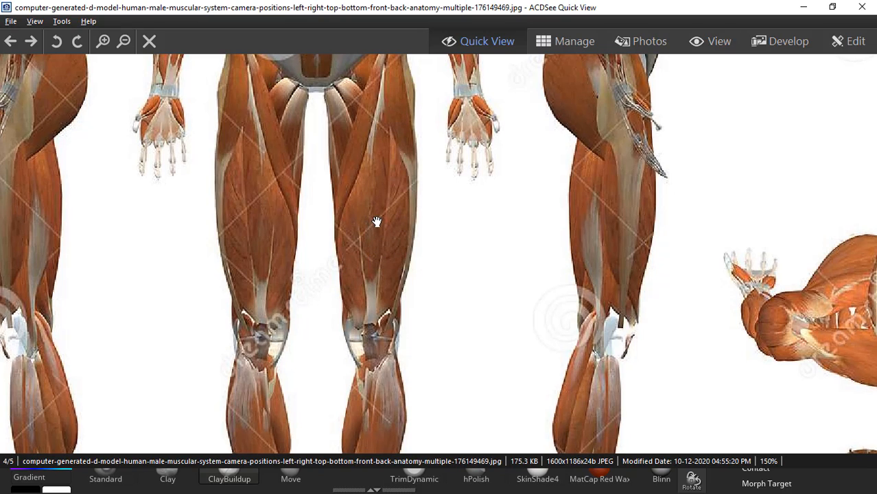
drag(376, 221, 475, 308)
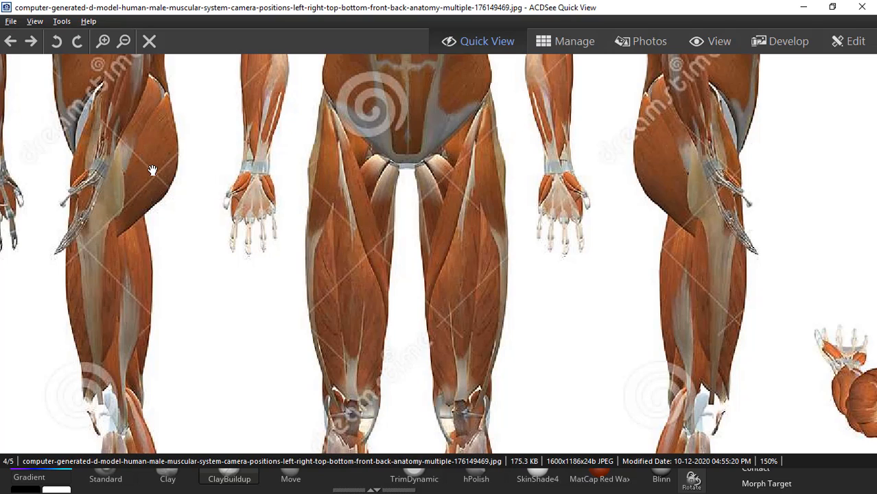
click(803, 7)
- Refine the outer thigh and hip muscles with ClayBuildup at intensity 4, draw size 42, smooth them at intensity 9, and review the whole figure
mouse_move(608, 297)
mouse_down()
mouse_move(626, 293)
mouse_move(618, 275)
mouse_move(652, 364)
mouse_move(634, 384)
mouse_move(612, 372)
mouse_up()
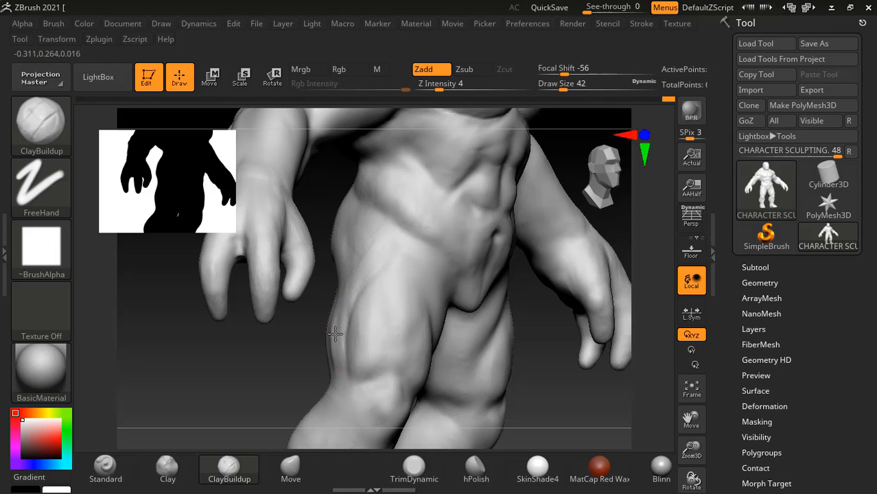
key(shift)
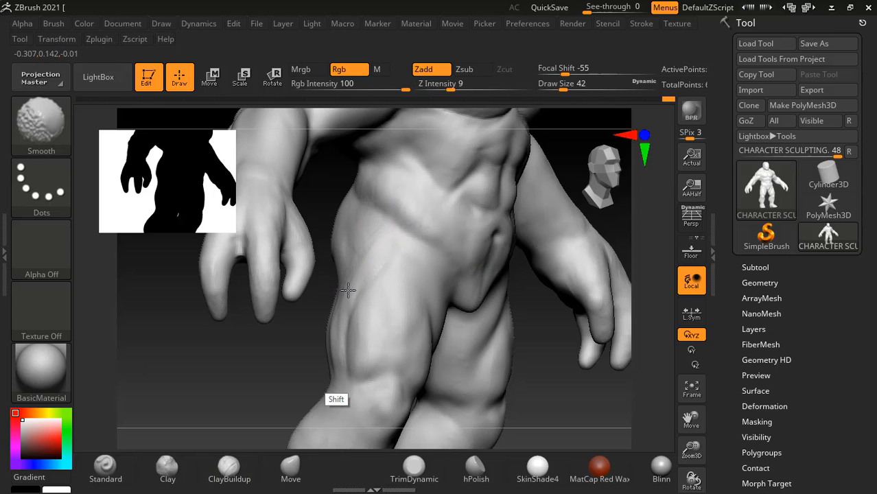
mouse_move(503, 381)
mouse_down()
mouse_move(590, 382)
mouse_move(631, 351)
mouse_move(578, 333)
mouse_move(575, 368)
mouse_move(606, 344)
mouse_move(599, 348)
mouse_move(605, 373)
mouse_move(622, 387)
mouse_move(601, 358)
mouse_move(593, 354)
mouse_move(595, 368)
mouse_move(603, 360)
mouse_move(587, 367)
mouse_move(607, 360)
mouse_up()
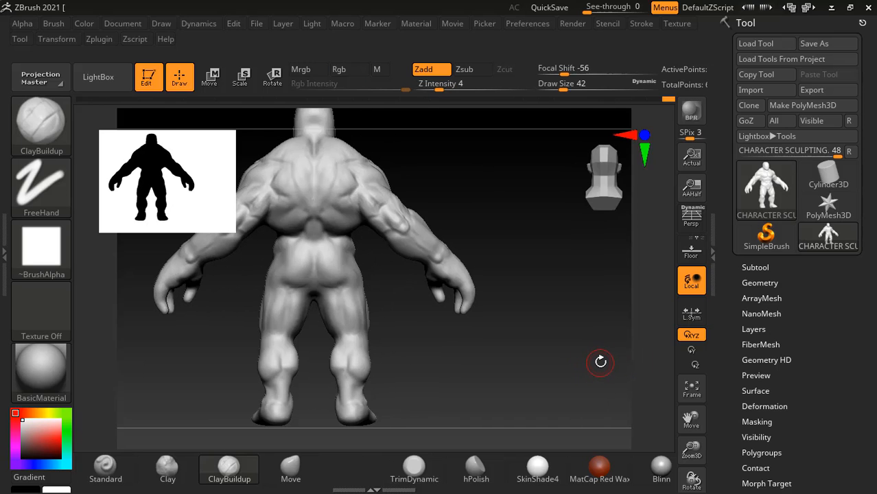
mouse_move(605, 350)
mouse_down()
mouse_move(569, 345)
mouse_move(619, 357)
mouse_move(605, 364)
mouse_move(604, 350)
mouse_up()
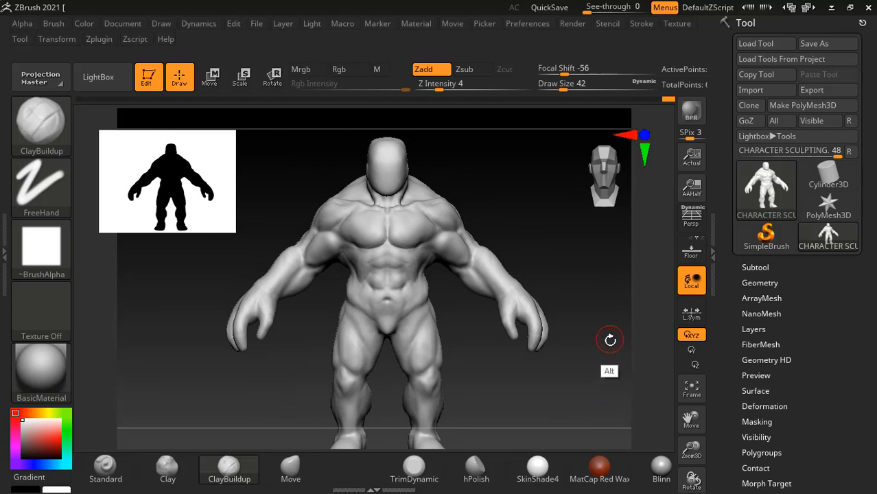
key(alt+Tab)
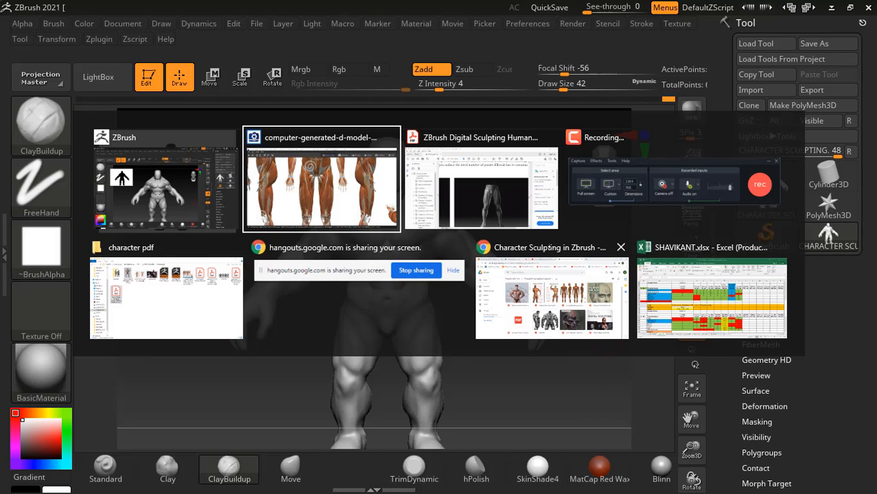
click(635, 202)
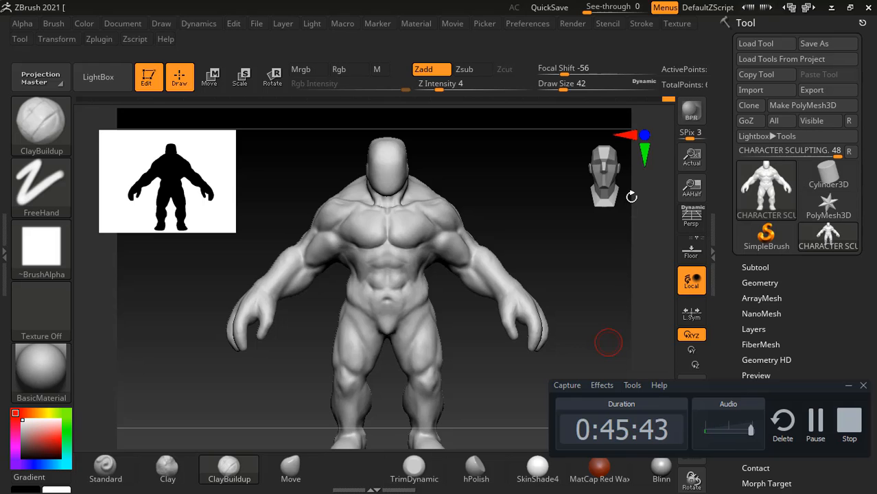